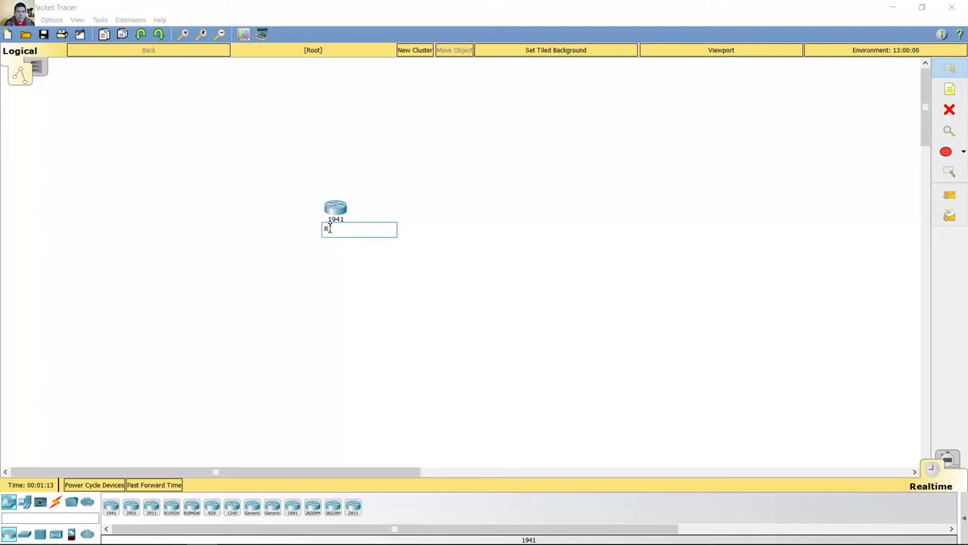
Name the router R1 and place 2960-24TT switches: Switch0 to its right, Switch1 to its left.
click(277, 278)
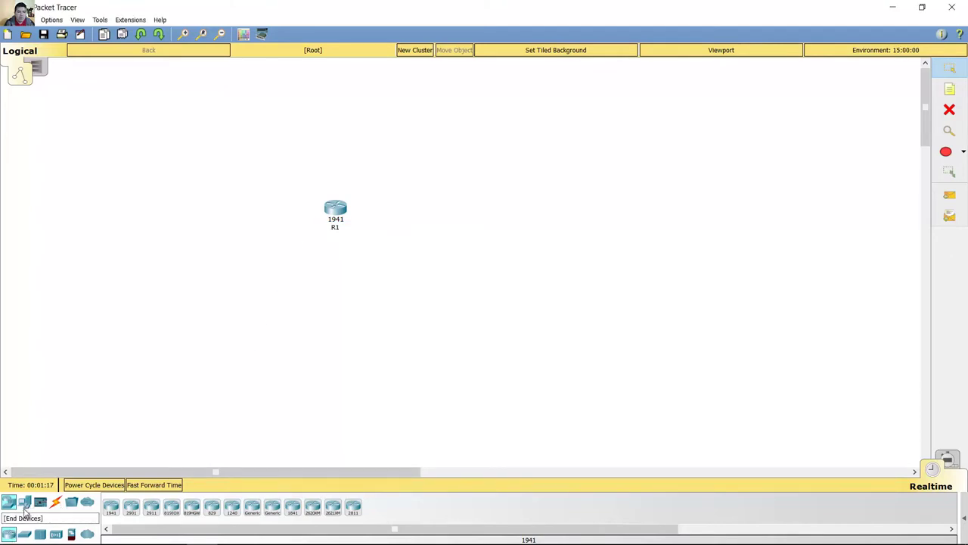
click(24, 534)
click(111, 507)
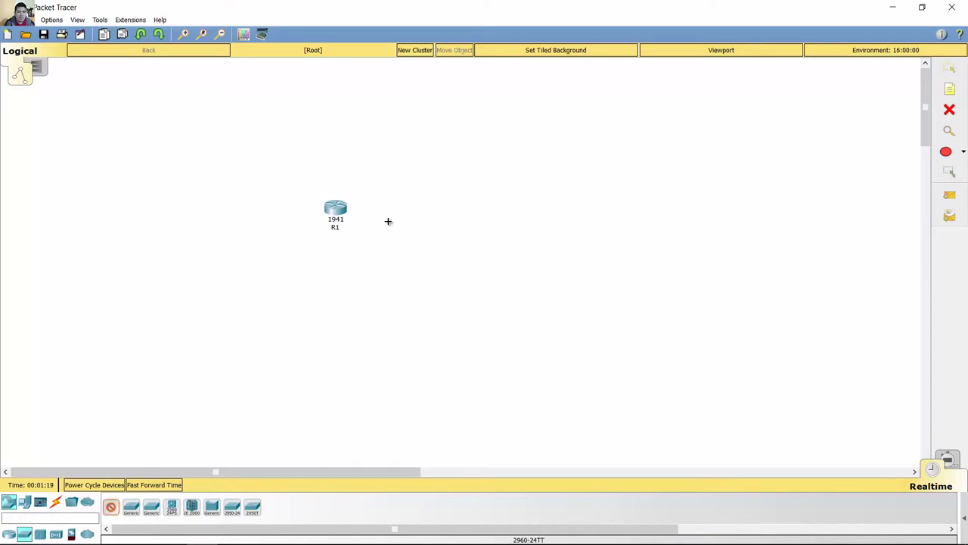
click(418, 209)
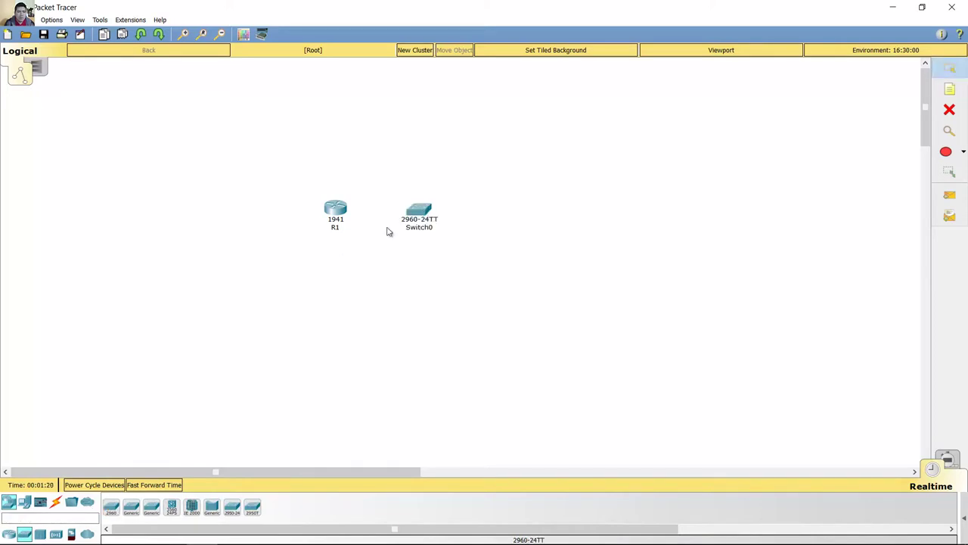
click(111, 506)
click(254, 208)
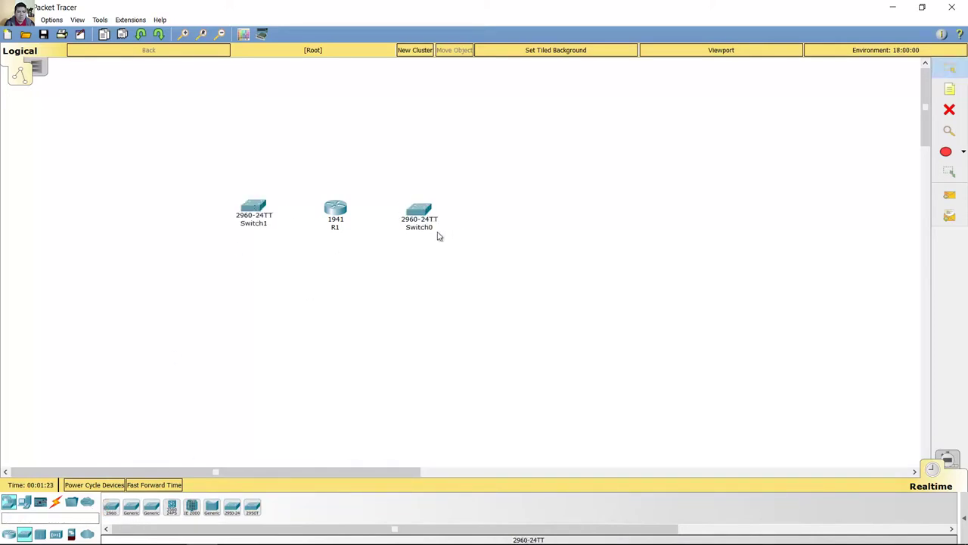
drag(423, 217, 423, 207)
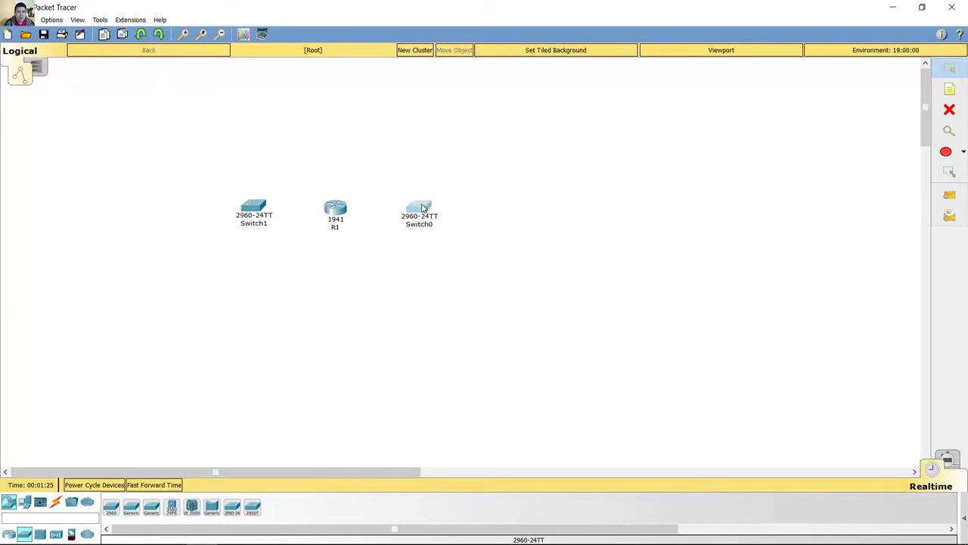
drag(265, 219, 263, 224)
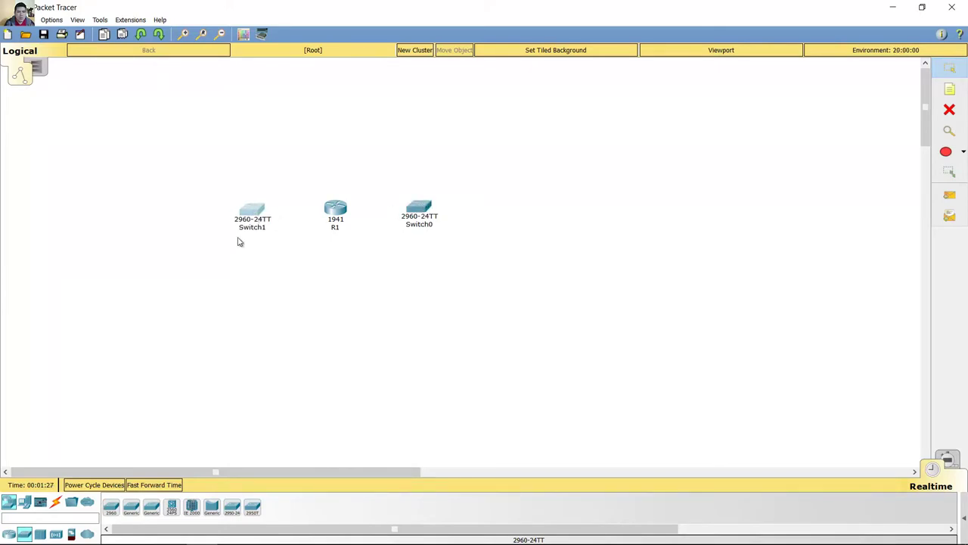
Connect R1 GigabitEthernet0/0 to Switch0 GigabitEthernet0/1 with a copper straight-through cable.
click(56, 503)
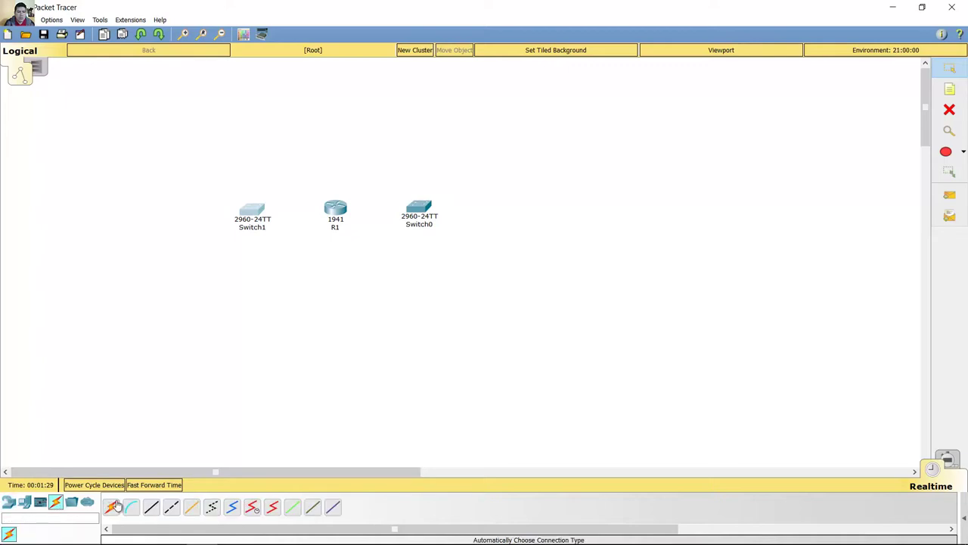
click(152, 509)
click(335, 210)
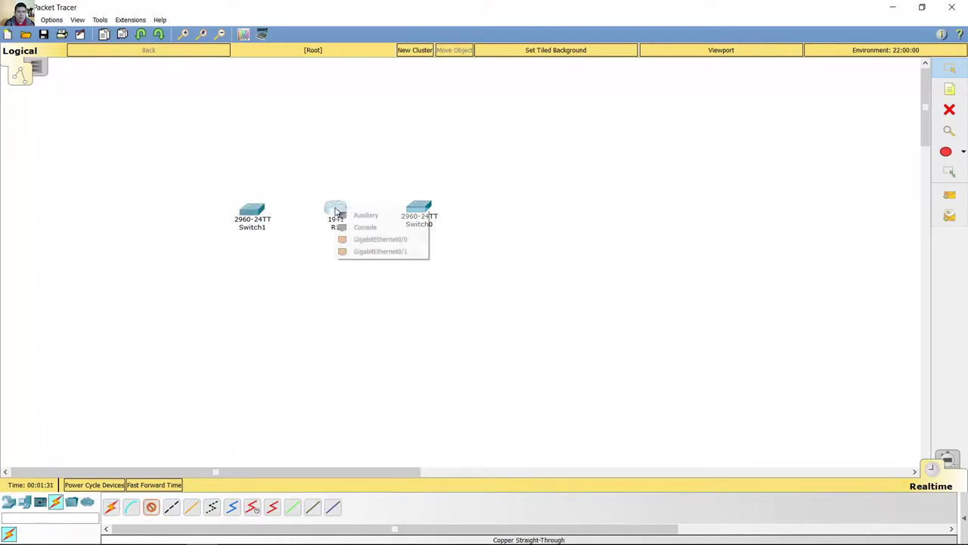
click(382, 239)
click(419, 209)
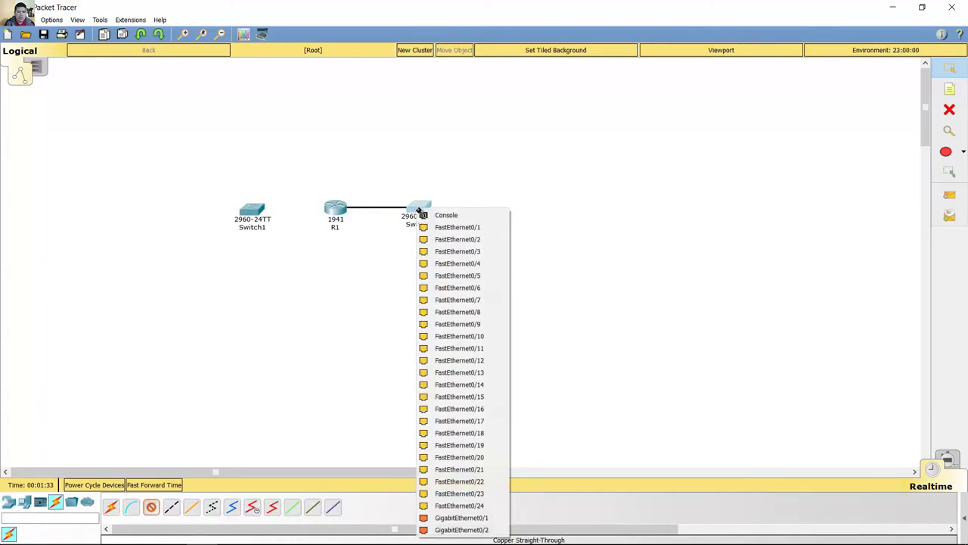
click(458, 517)
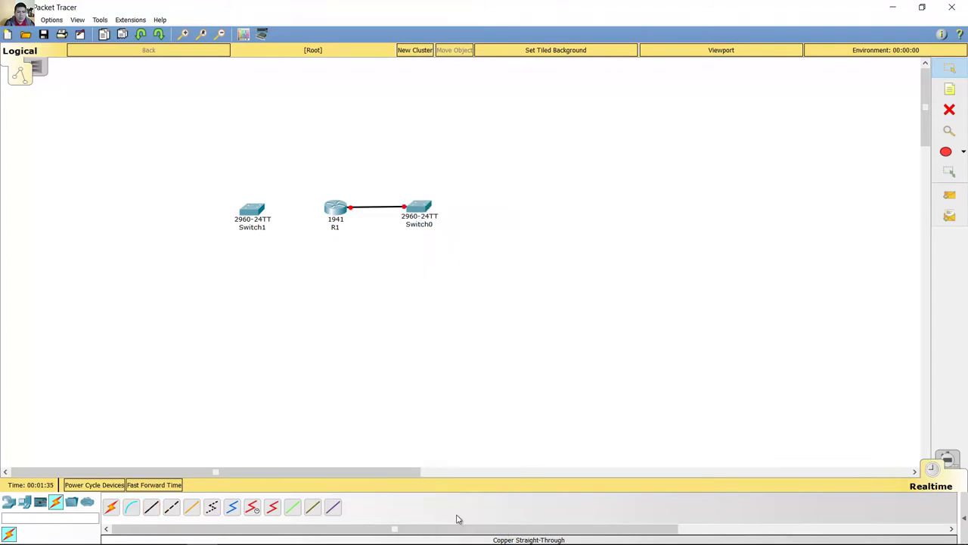
Connect R1 GigabitEthernet0/1 to Switch1 GigabitEthernet0/1 with a copper straight-through cable.
click(151, 508)
click(336, 211)
click(369, 241)
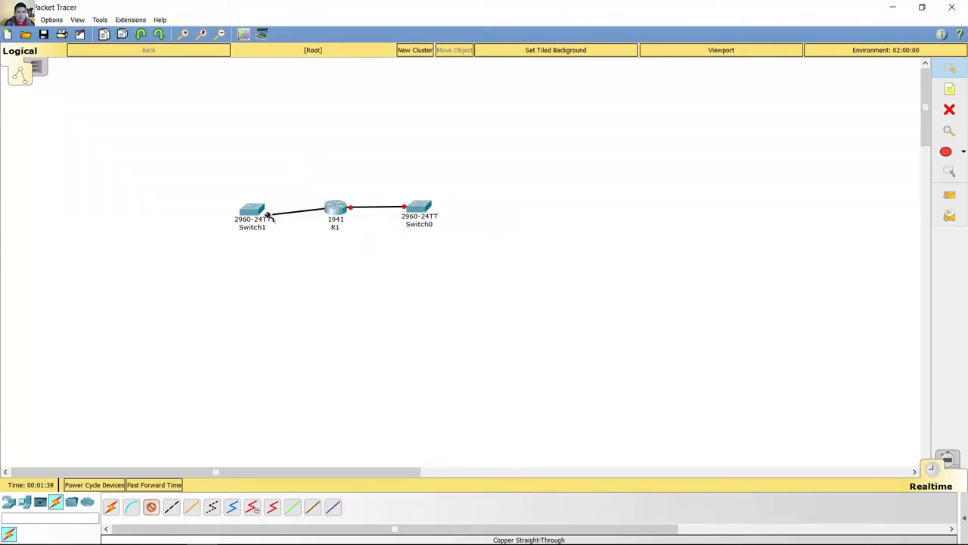
click(255, 211)
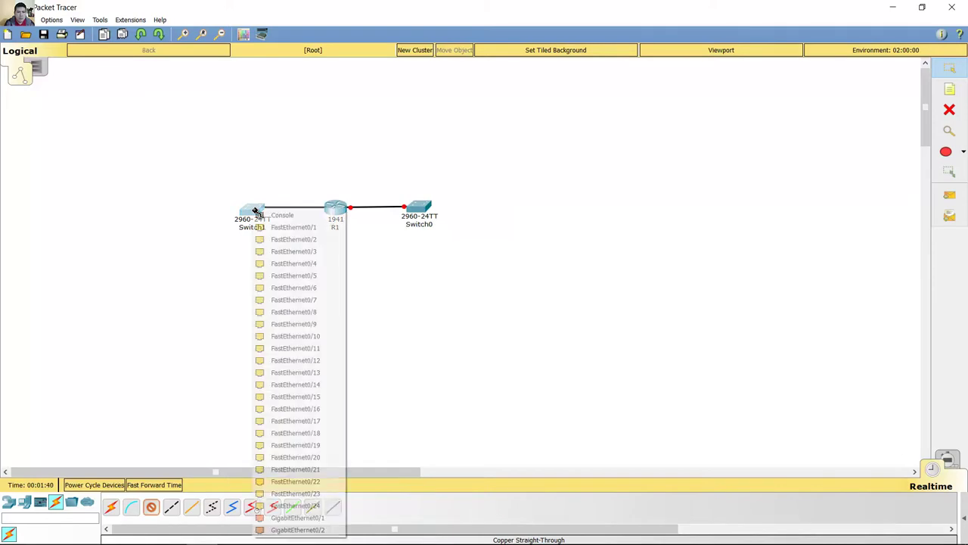
click(300, 519)
drag(250, 212, 248, 209)
drag(423, 206, 420, 209)
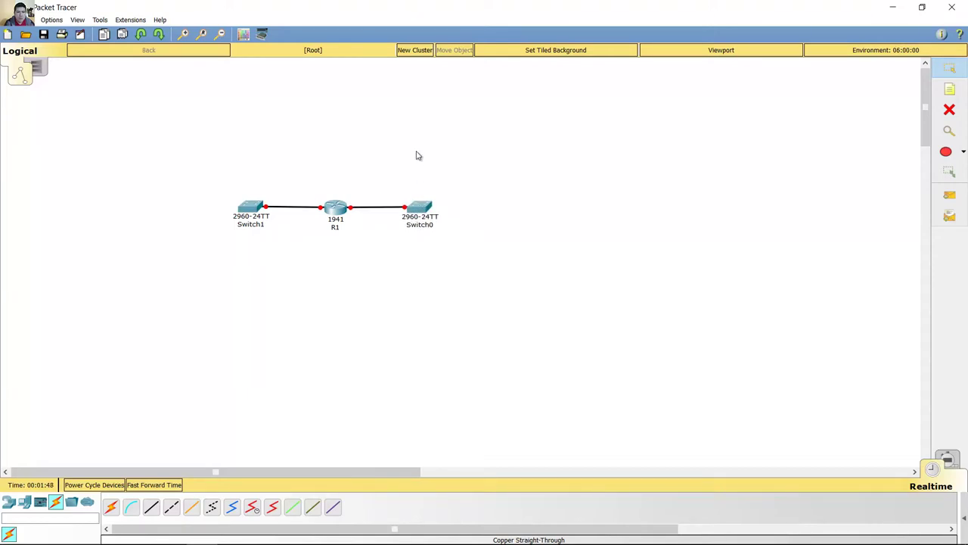
Place Server1 and Server2 below the switches and PCs on both sides.
click(25, 502)
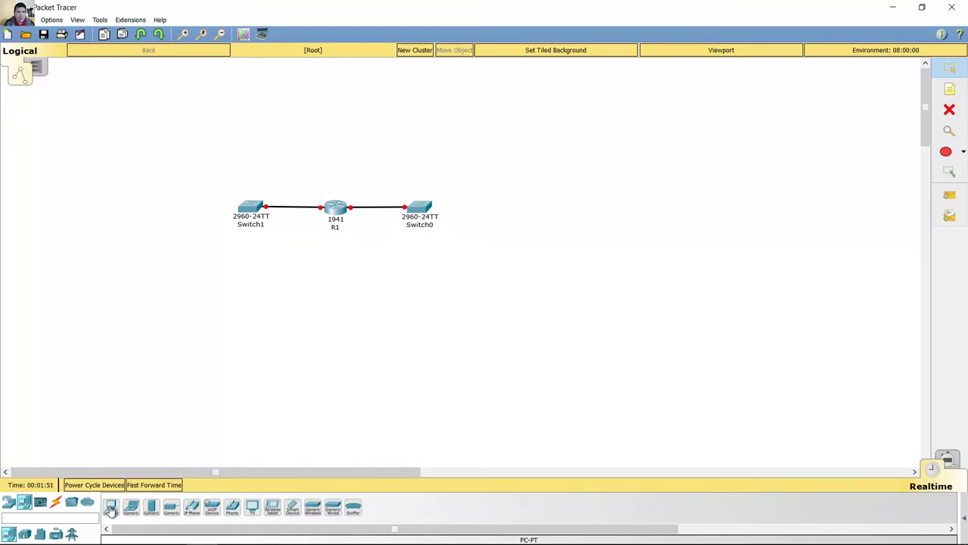
ctrl+click(110, 508)
click(161, 261)
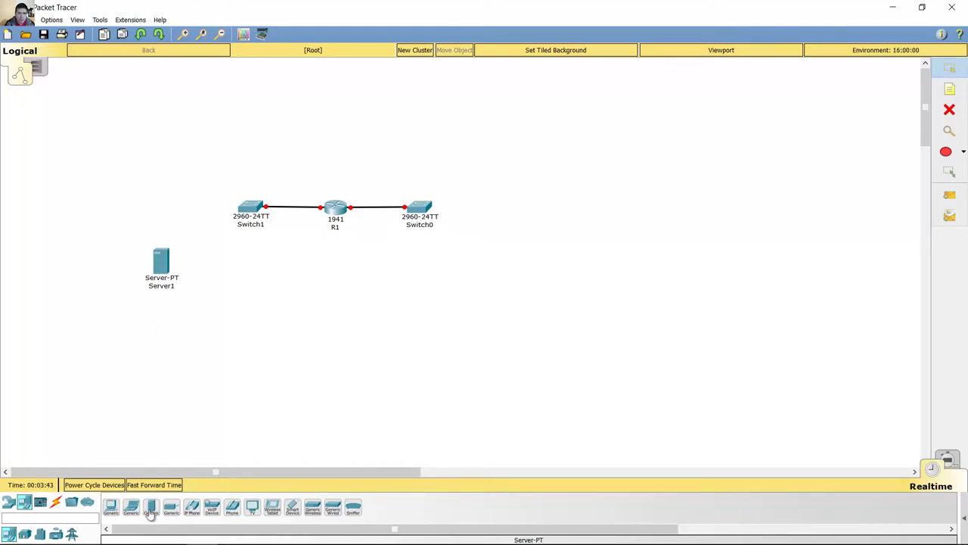
click(493, 261)
click(161, 207)
click(163, 144)
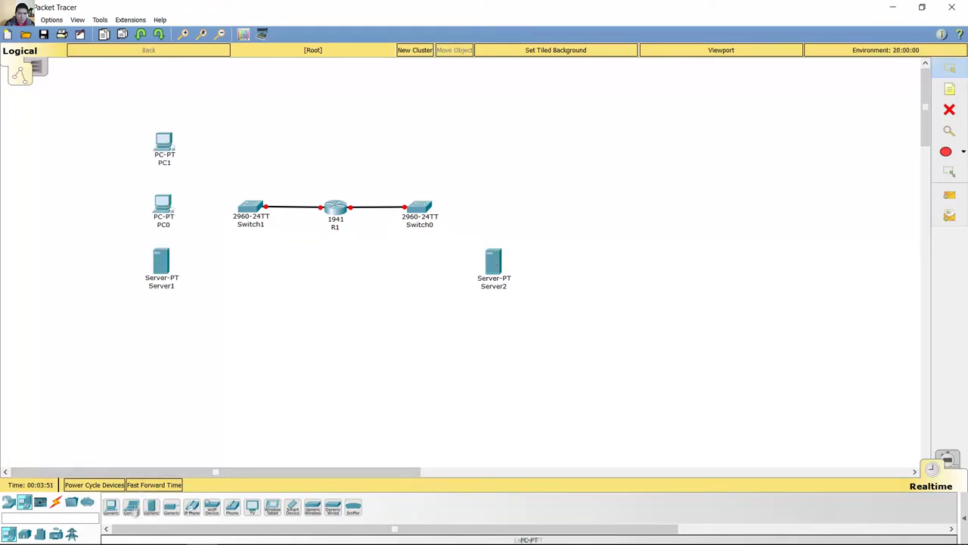
click(494, 206)
click(494, 133)
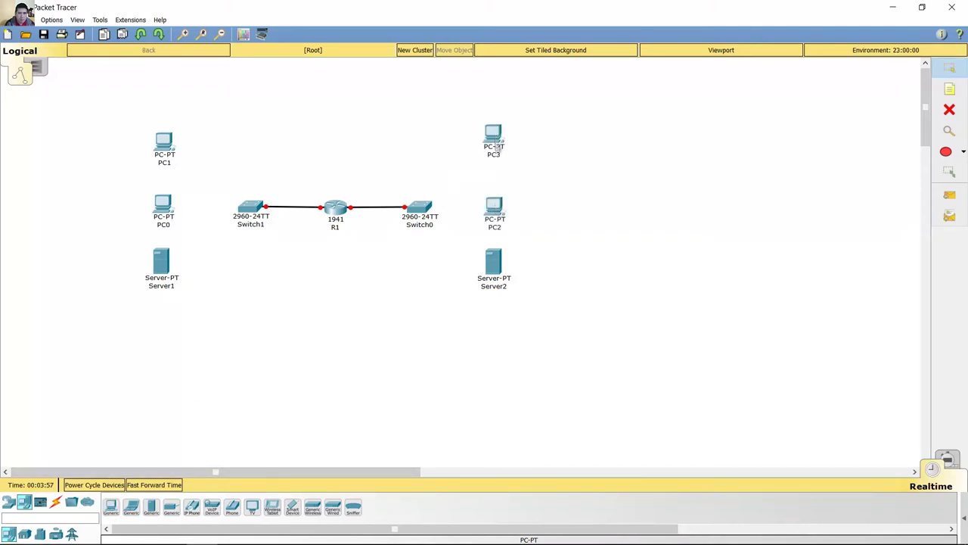
Add PC4, delete the extra PC0, and rearrange PC2 and PC4 into position.
click(110, 507)
click(535, 202)
drag(494, 205, 163, 205)
click(163, 204)
key(Delete)
drag(493, 136, 500, 135)
drag(535, 202, 500, 201)
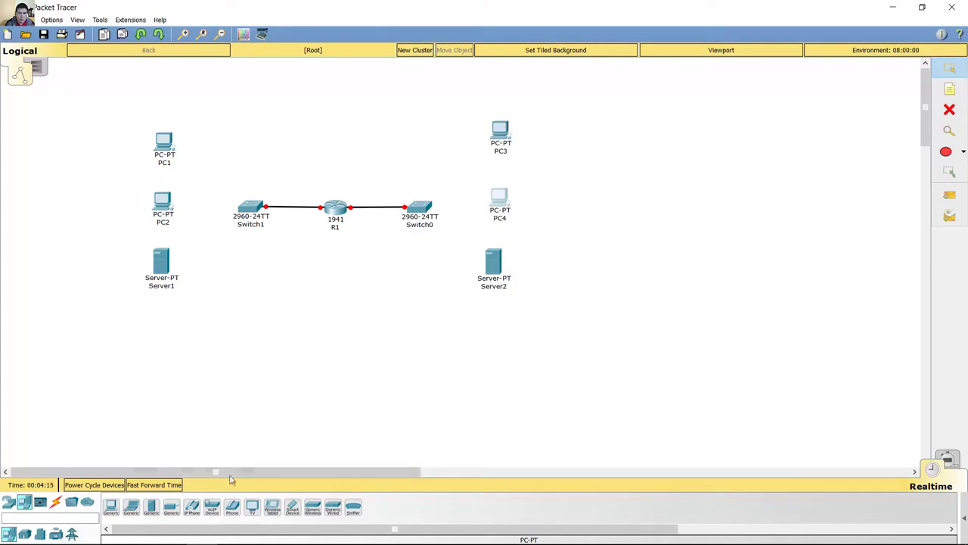
Cable PC1, PC2 and Server1 FastEthernet0 to Switch1 FastEthernet ports, Server1 on Fa0/3.
click(56, 502)
click(164, 146)
click(193, 188)
click(246, 203)
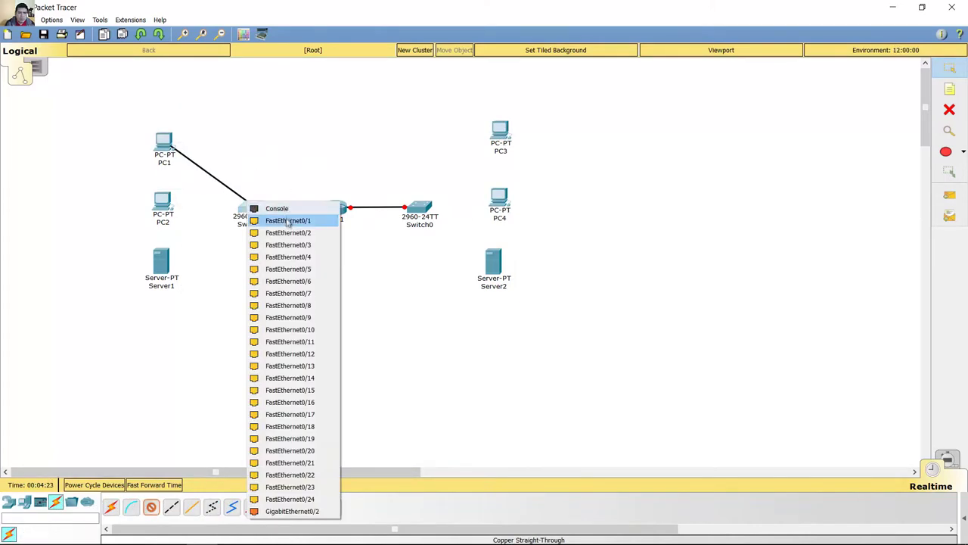
click(288, 219)
click(151, 508)
click(162, 203)
click(196, 246)
click(249, 208)
click(284, 226)
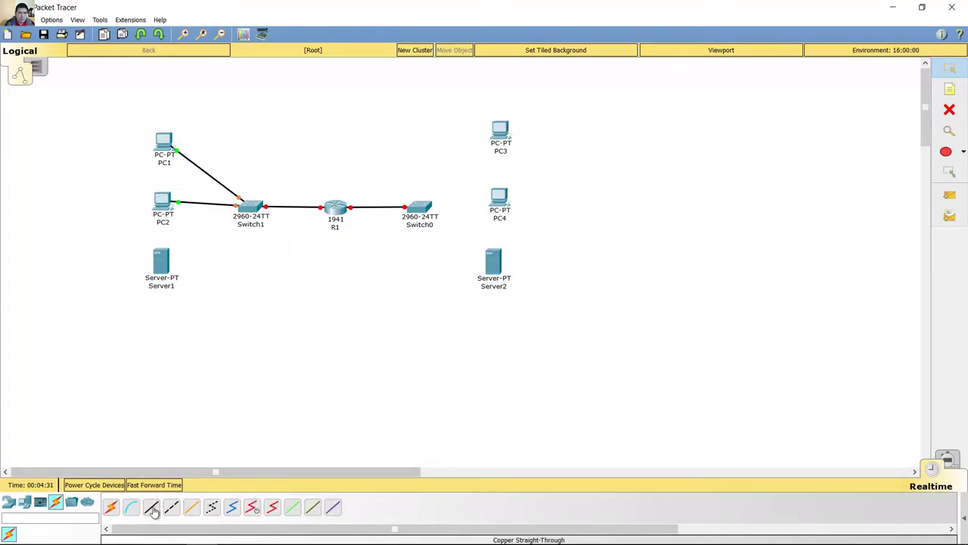
click(151, 507)
click(160, 264)
click(195, 270)
click(249, 208)
click(283, 226)
Cable PC3, PC4 and Server2 FastEthernet0 to Switch0 FastEthernet ports.
click(151, 508)
click(500, 134)
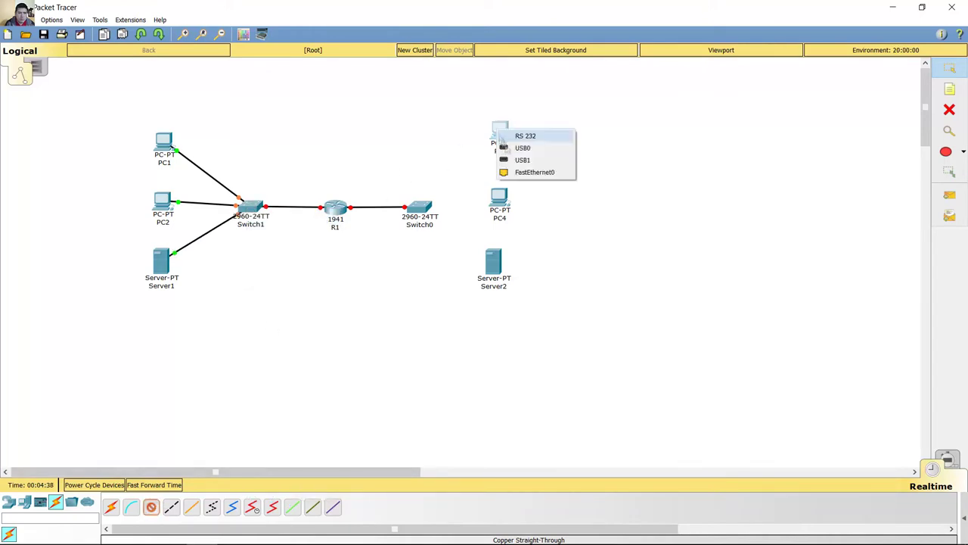
click(520, 170)
click(420, 207)
click(454, 227)
click(151, 507)
click(499, 198)
click(521, 235)
click(420, 208)
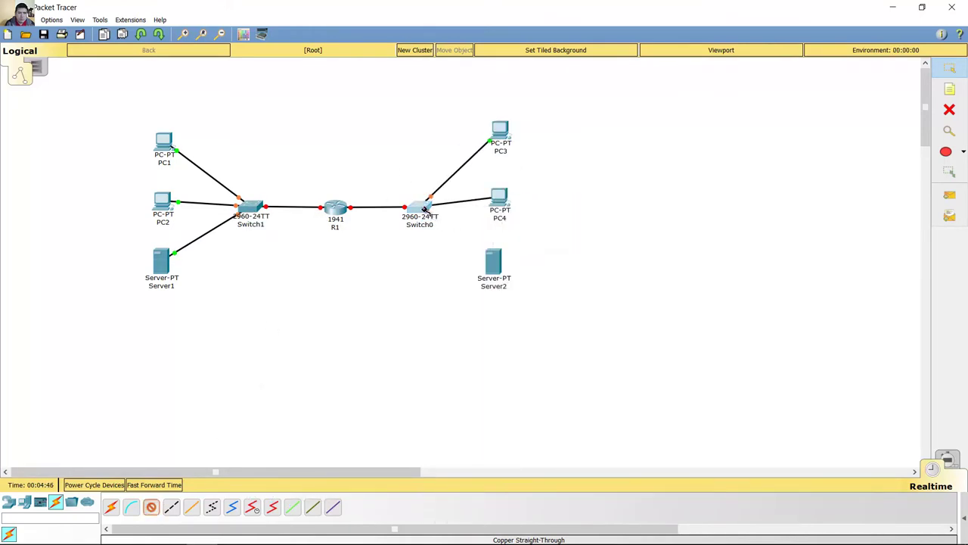
click(454, 226)
click(151, 507)
click(492, 269)
click(530, 274)
click(419, 207)
click(454, 226)
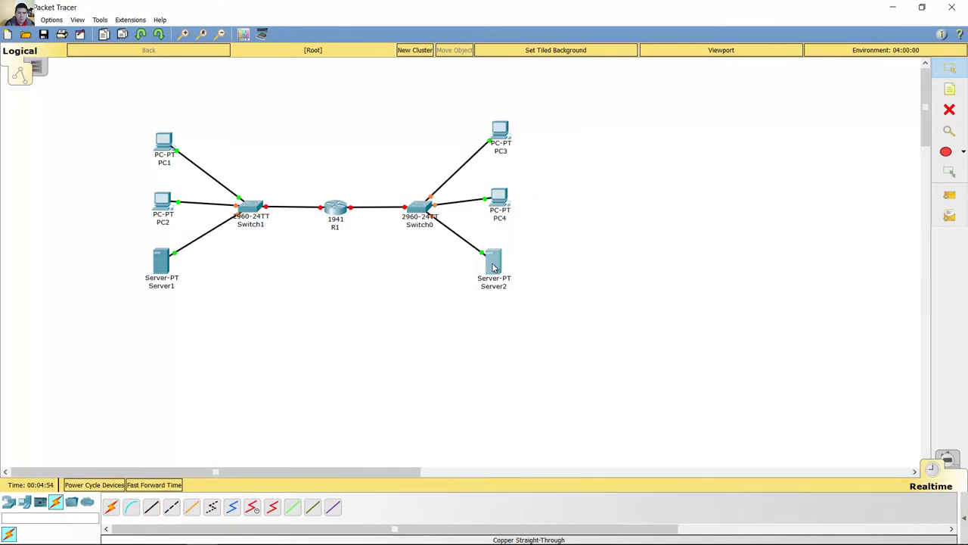
drag(163, 200, 161, 204)
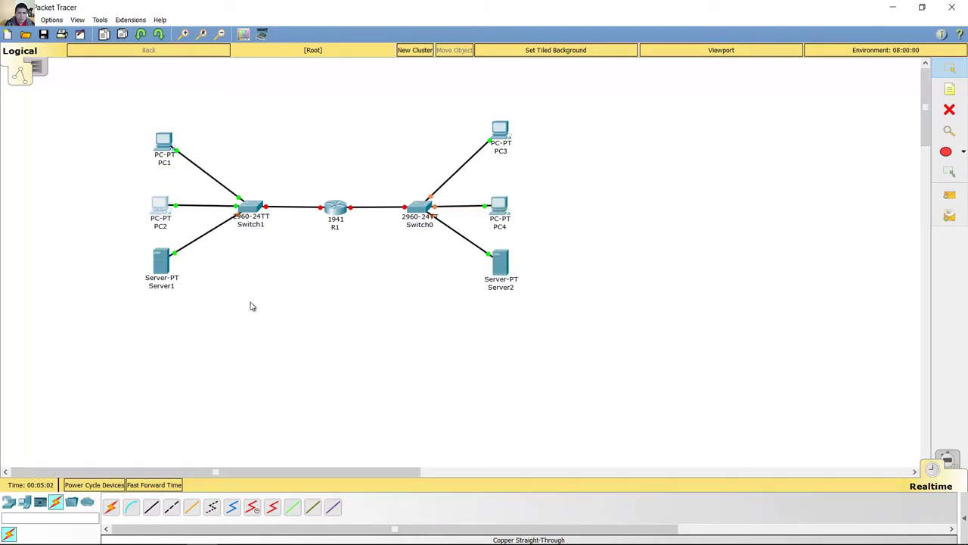
Add subnet notes 192.168.1.0/24 and 172.16.1.0/24 above R1's two links.
click(950, 89)
click(367, 167)
text(192.168.)
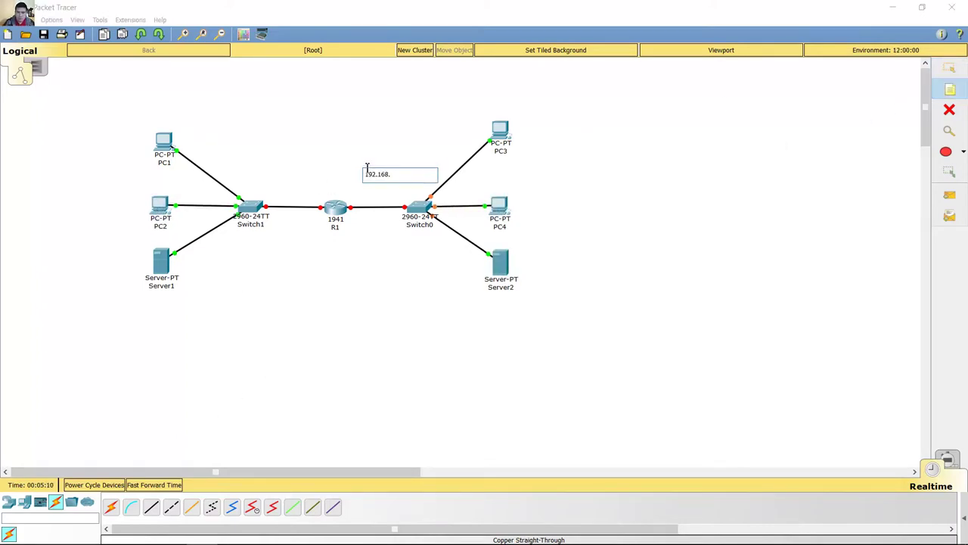
text(1.0/24)
click(261, 175)
text(172.16.1.0)
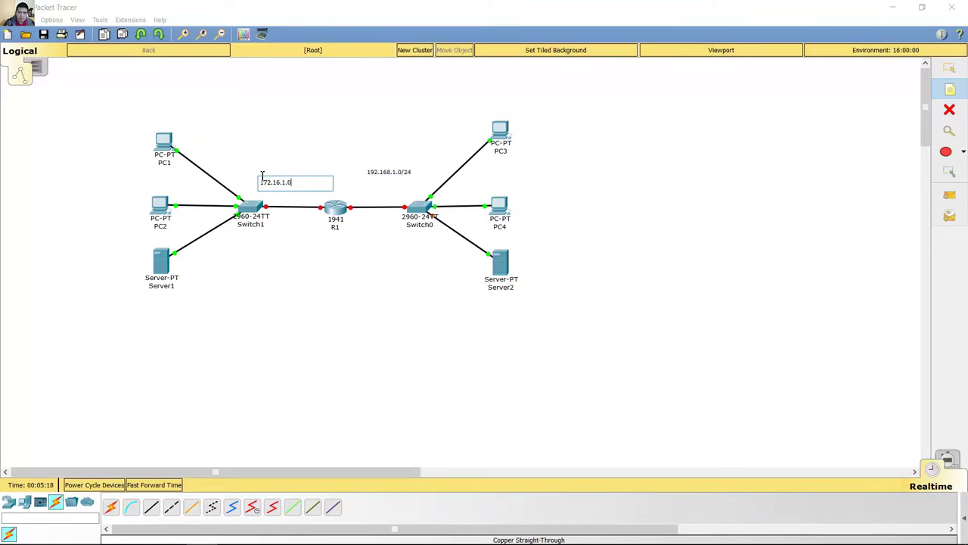
text(/24)
click(372, 199)
drag(395, 176, 395, 181)
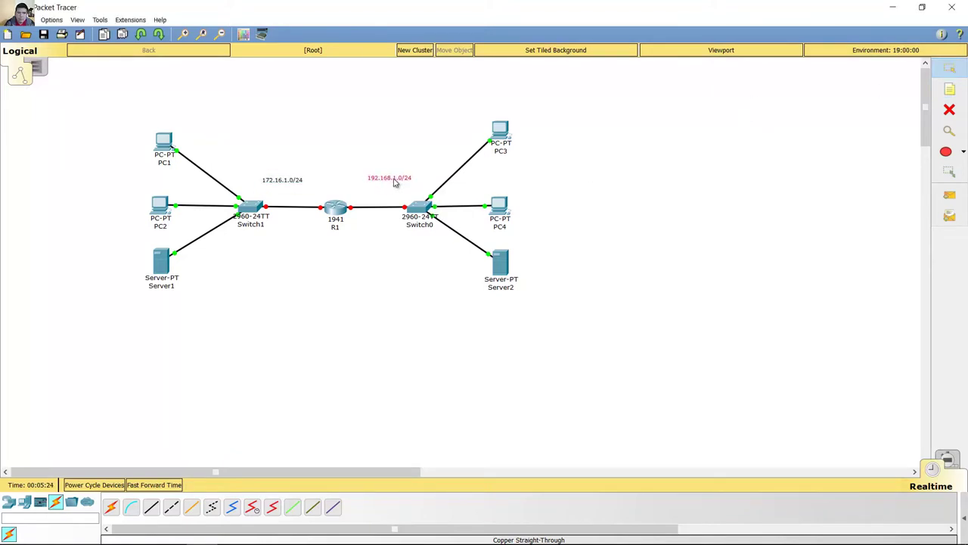
Add .1 notes beside R1's ports and .10, .66, .254 notes beside PC3, PC4, Server2.
click(358, 199)
text(.1)
click(316, 200)
text(.1)
click(525, 129)
text(.10)
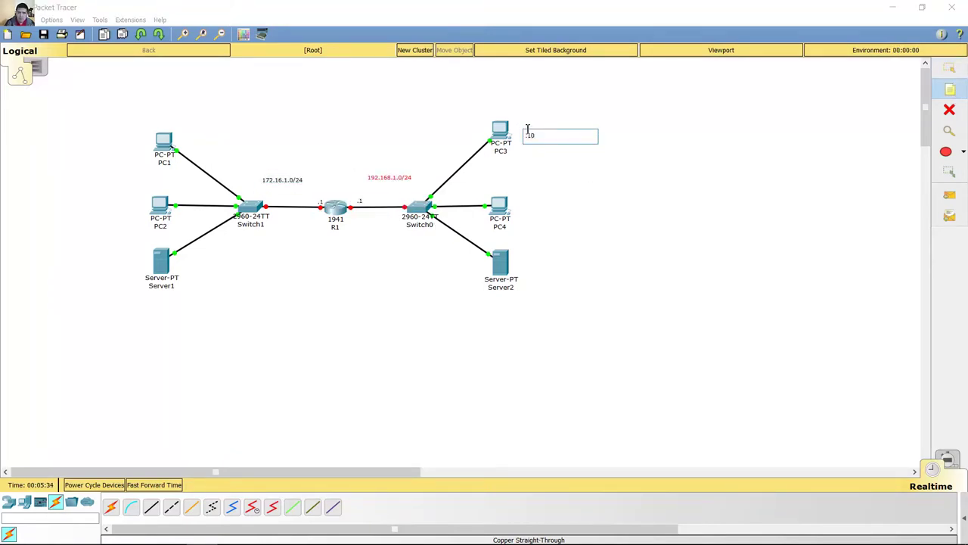
click(522, 211)
text(.66)
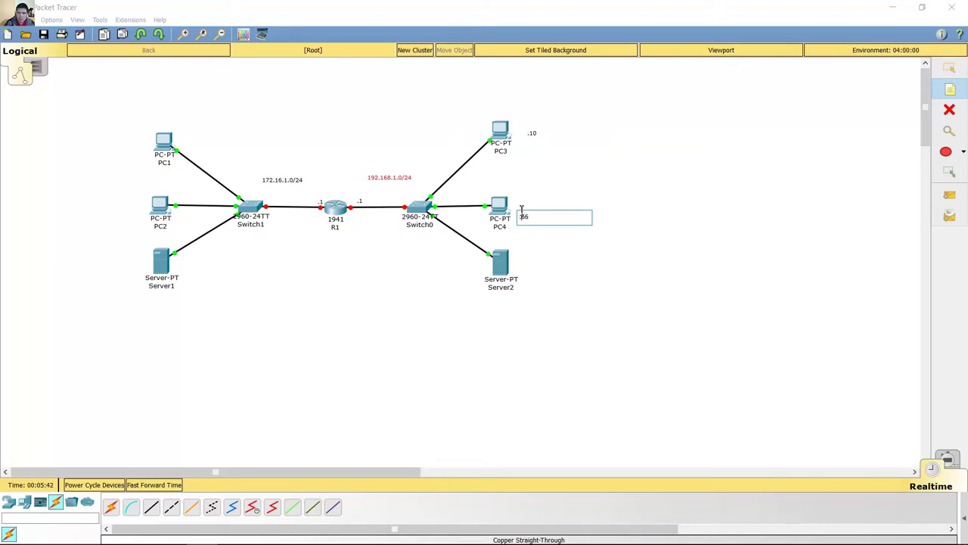
click(525, 266)
text(.254)
Add .10, .66, .254 notes beside PC1, PC2, Server1 and move the PC4 and Server2 notes closer.
click(185, 134)
text(.10)
click(177, 191)
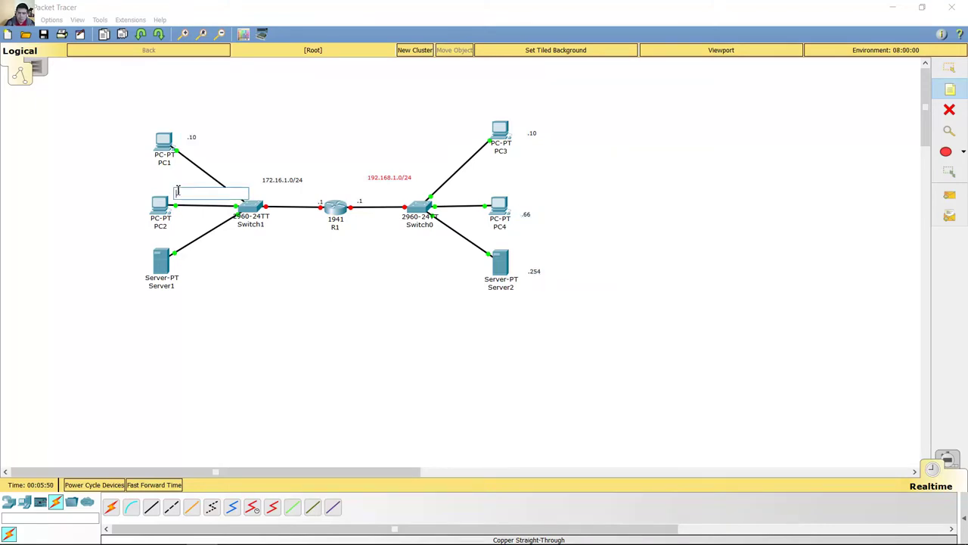
text(.66)
click(189, 258)
text(.254)
click(950, 68)
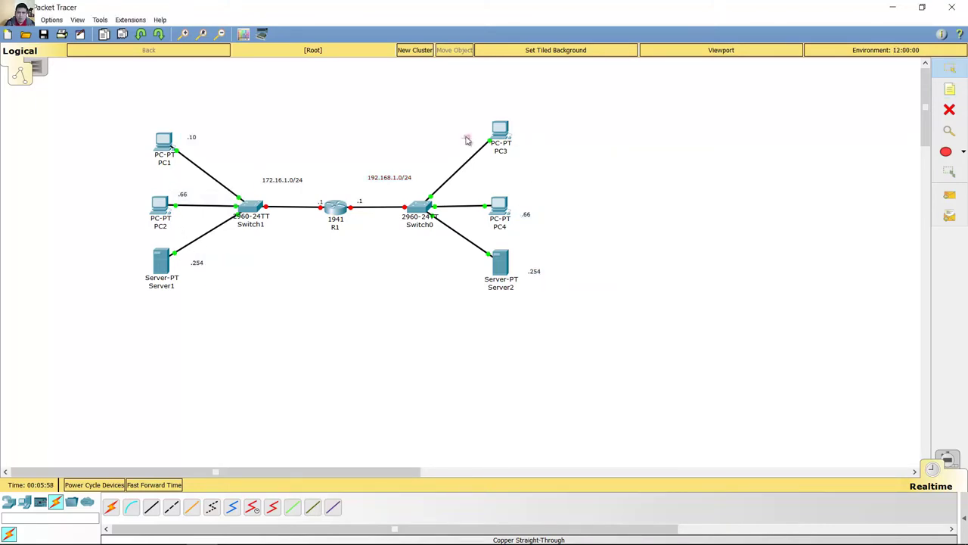
drag(530, 215, 479, 195)
drag(535, 272, 475, 261)
Bring up R1's command line in an enlarged window moved away from the right LAN.
click(337, 207)
drag(427, 134, 434, 131)
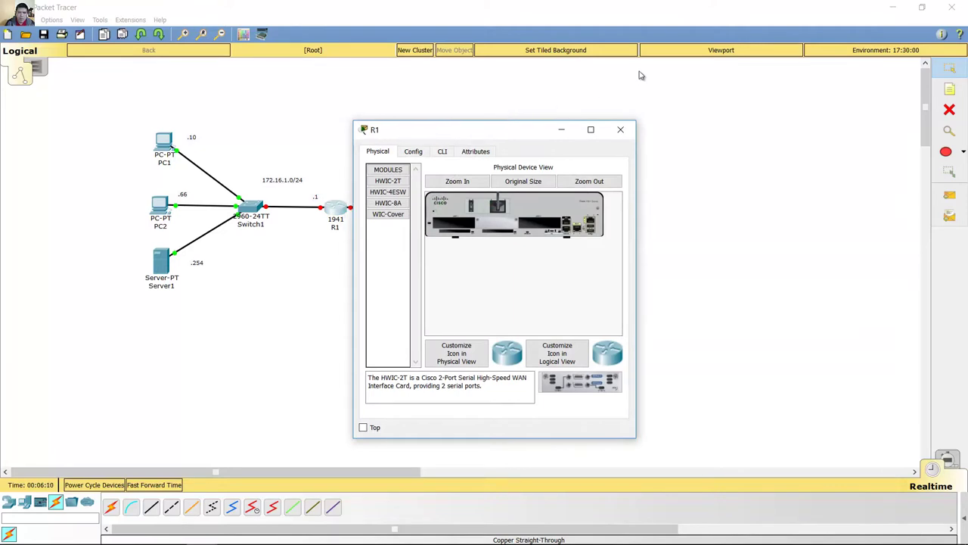
drag(529, 134, 713, 83)
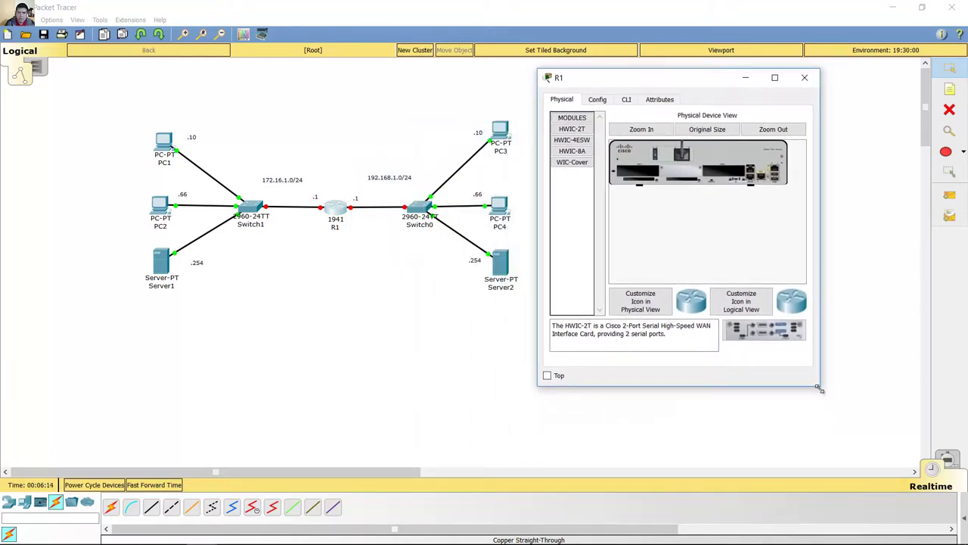
drag(818, 388, 912, 461)
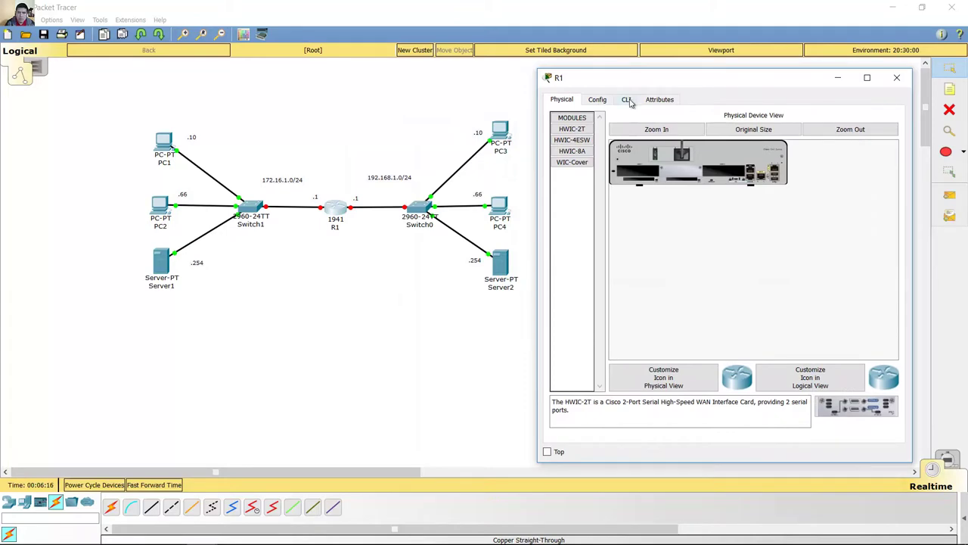
click(627, 100)
Decline the initial setup dialog and enter global configuration with enable and conf term.
text(no)
key(Return)
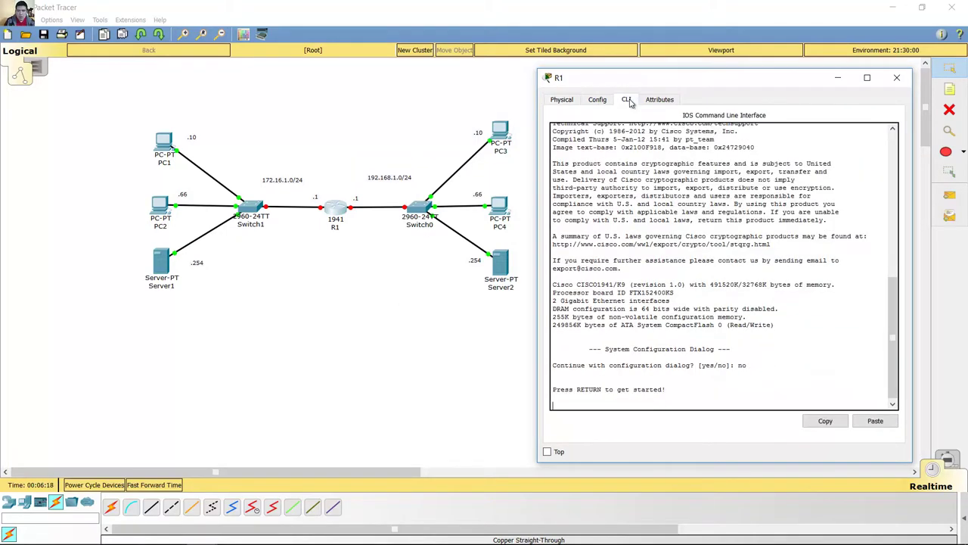
key(Return)
text(enable)
key(Return)
text(conf)
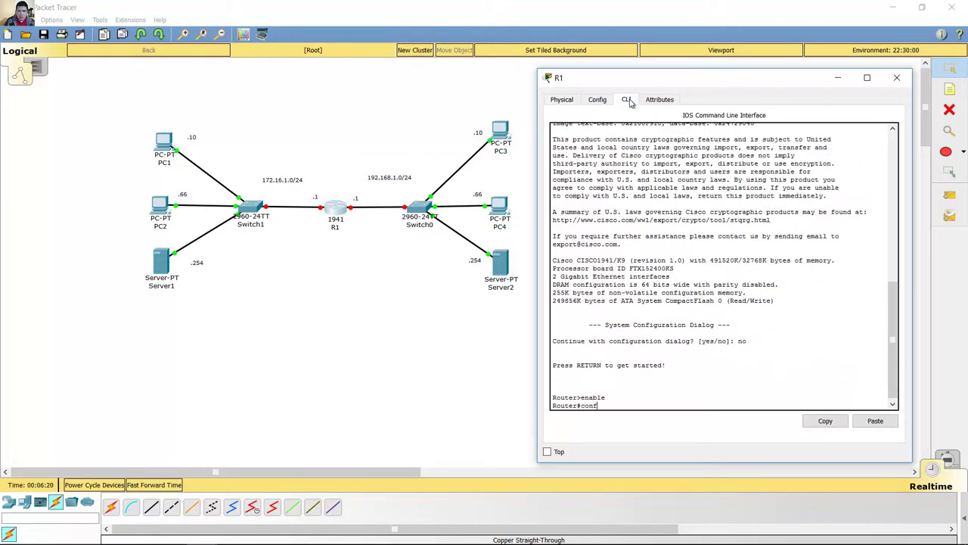
text( term)
key(Return)
Give interface g0/0 address 192.168.1.1 255.255.255.0 and bring it up with no shutdown.
text(ig)#int g)
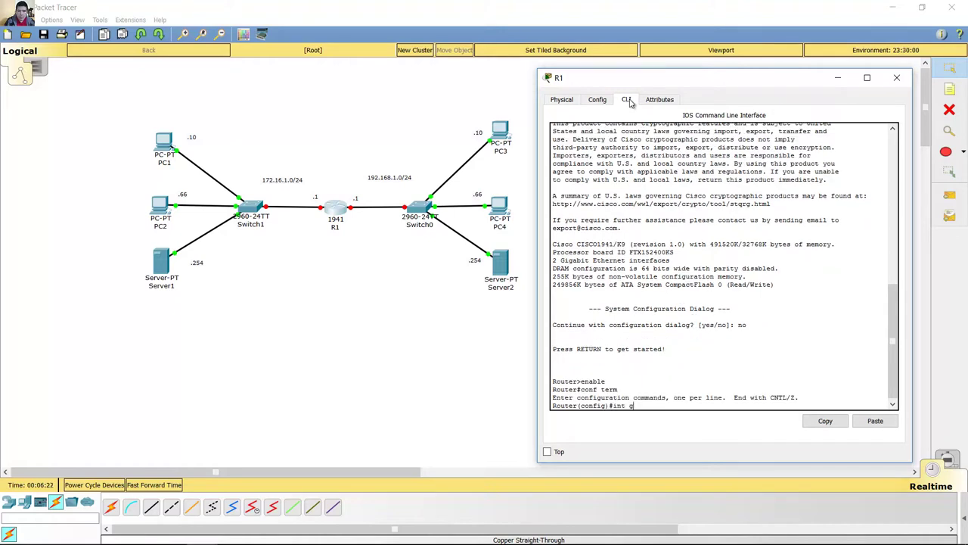
text(0/0)
key(Return)
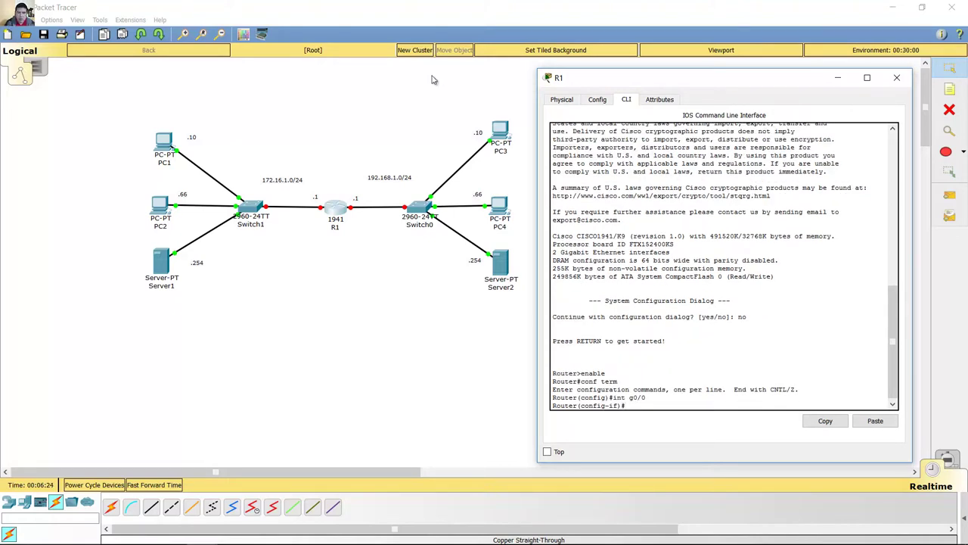
click(401, 311)
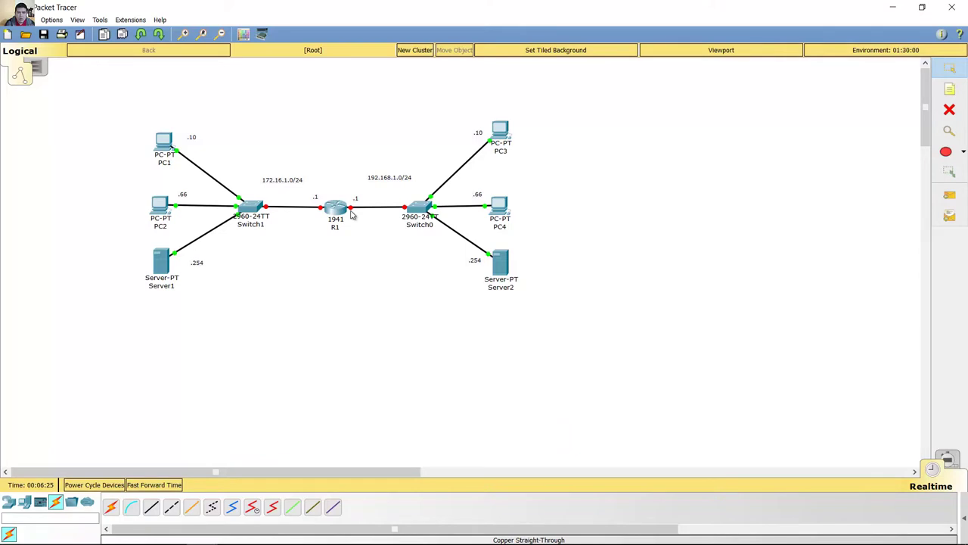
mouse_move(352, 212)
click(342, 214)
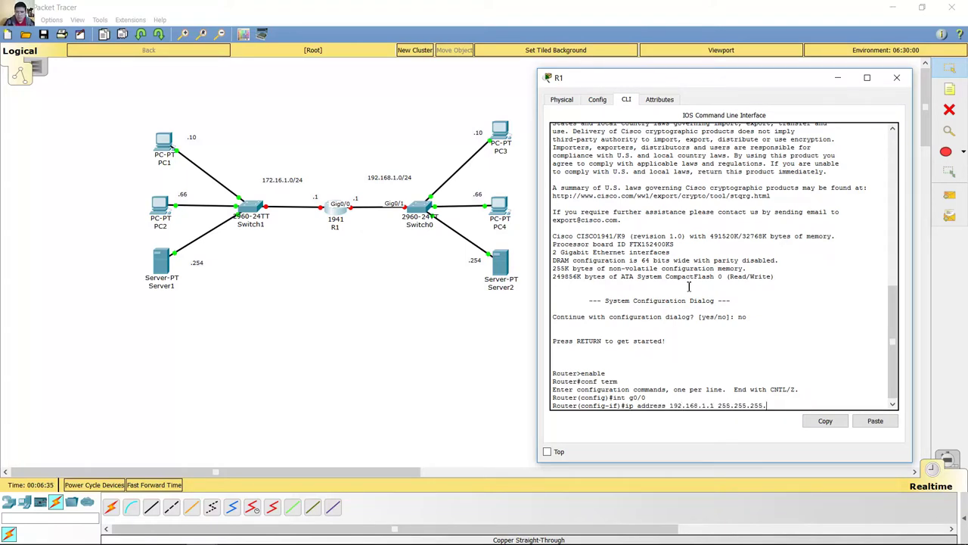
text(0)
key(Return)
text(nfig-if)#n)
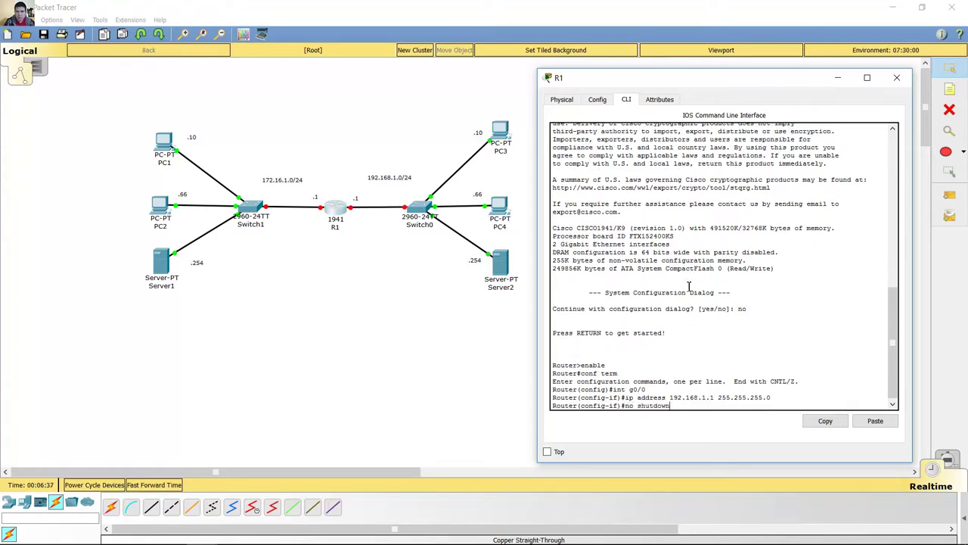
text(o shutdown)
key(Return)
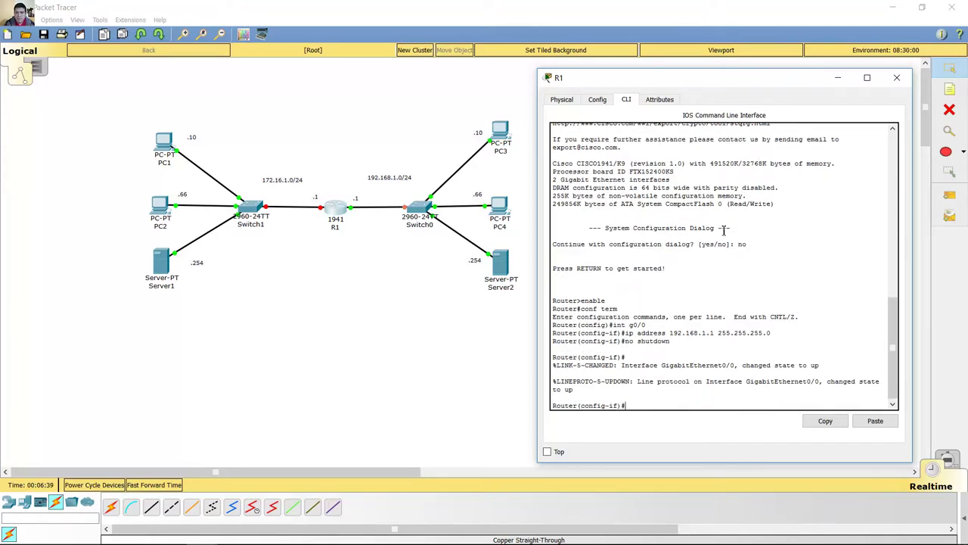
Give g0/1 address 172.16.1.1 255.255.255.0, bring it up, and close R1's window.
key(Up)
key(Up)
key(Up)
key(BackSpace)
text(1)
key(Return)
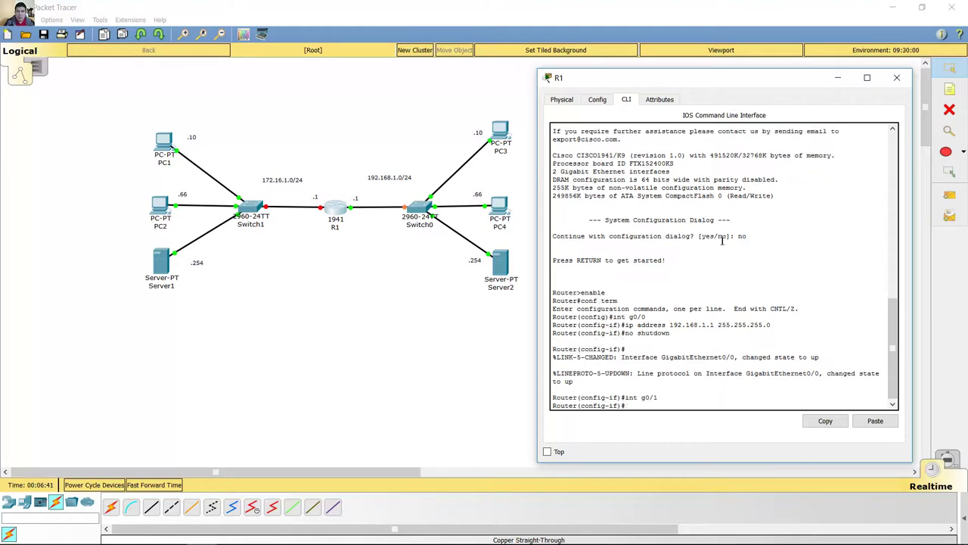
key(Up)
key(Up)
key(Up)
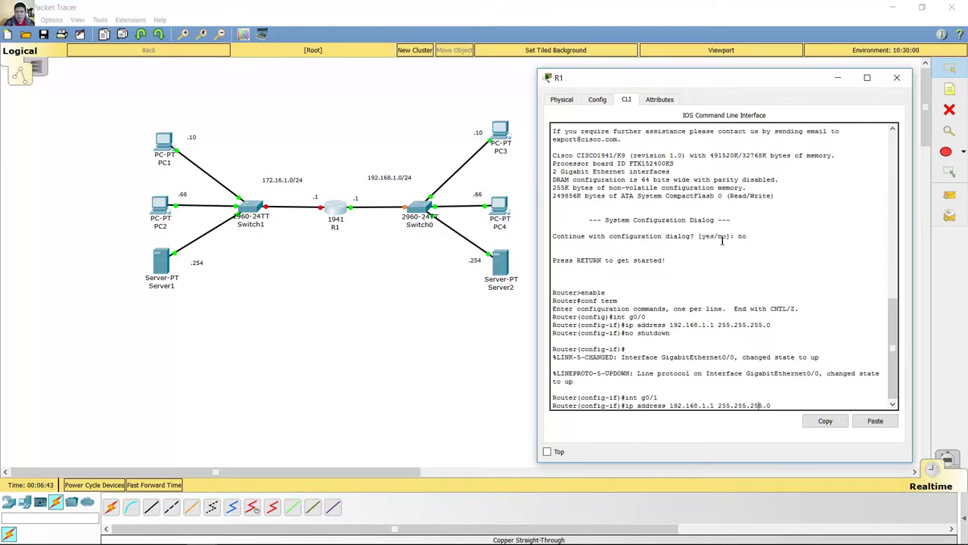
key(BackSpace)
key(Left)
key(Left)
key(Left)
key(Left)
key(BackSpace)
text(7)
key(Return)
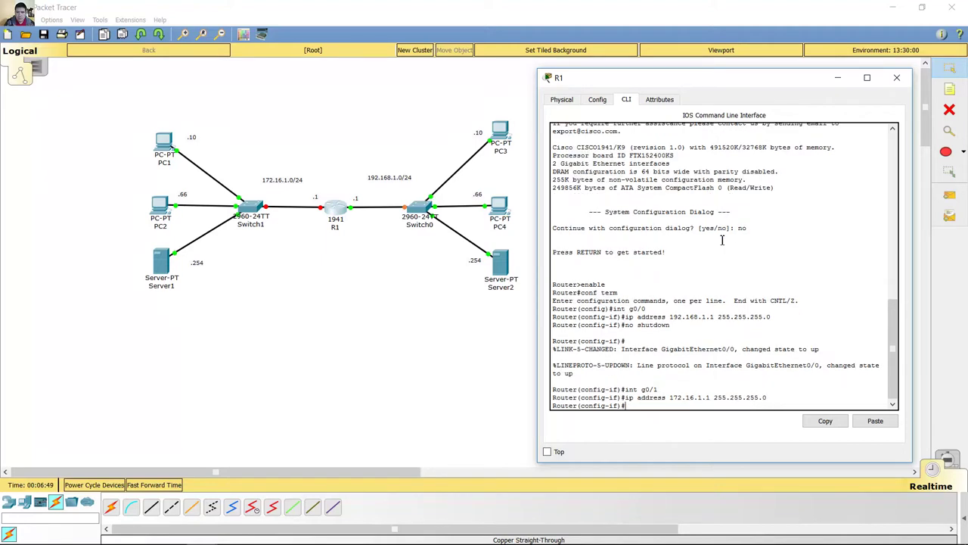
key(Up)
key(Up)
key(Up)
key(Return)
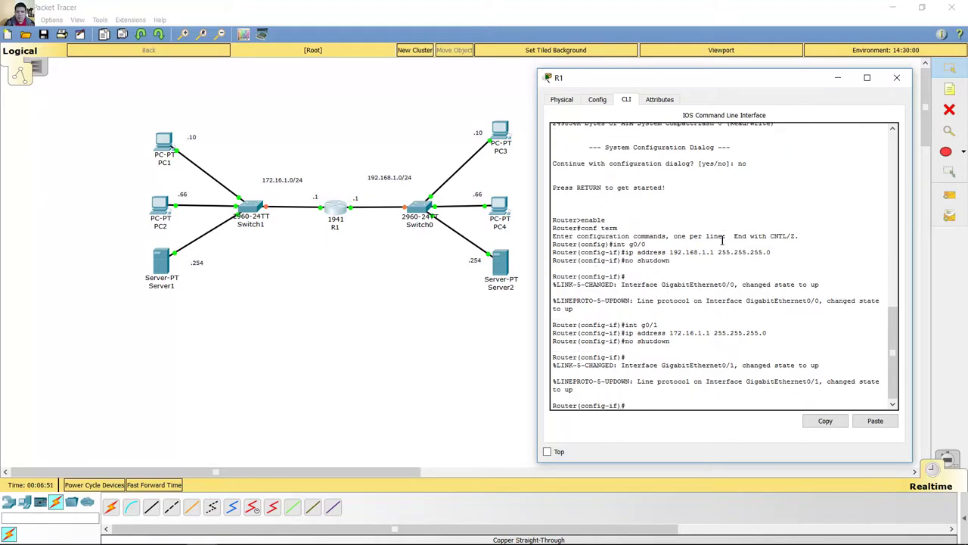
click(896, 77)
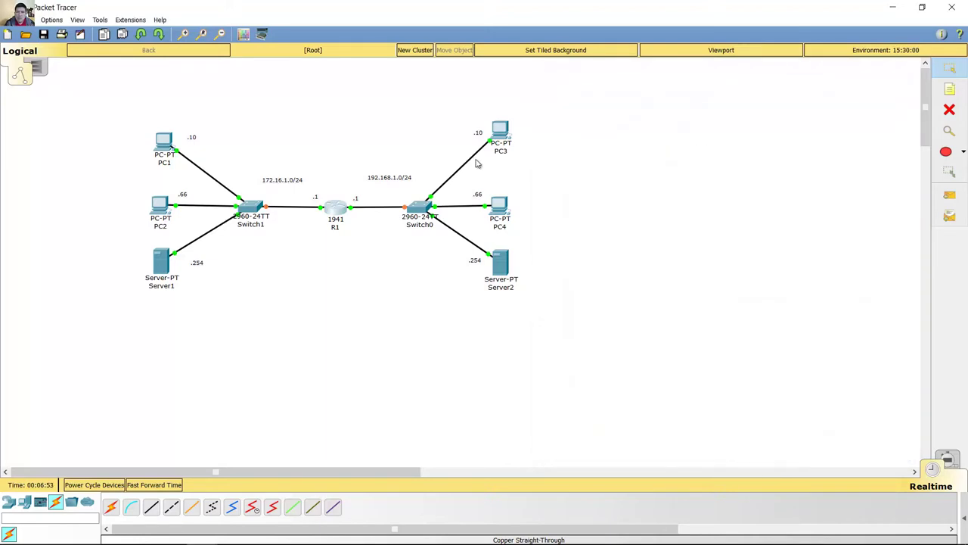
Give PC3 static IP 192.168.1.10 with the default 255.255.255.0 mask and gateway 192.168.1.1.
click(505, 134)
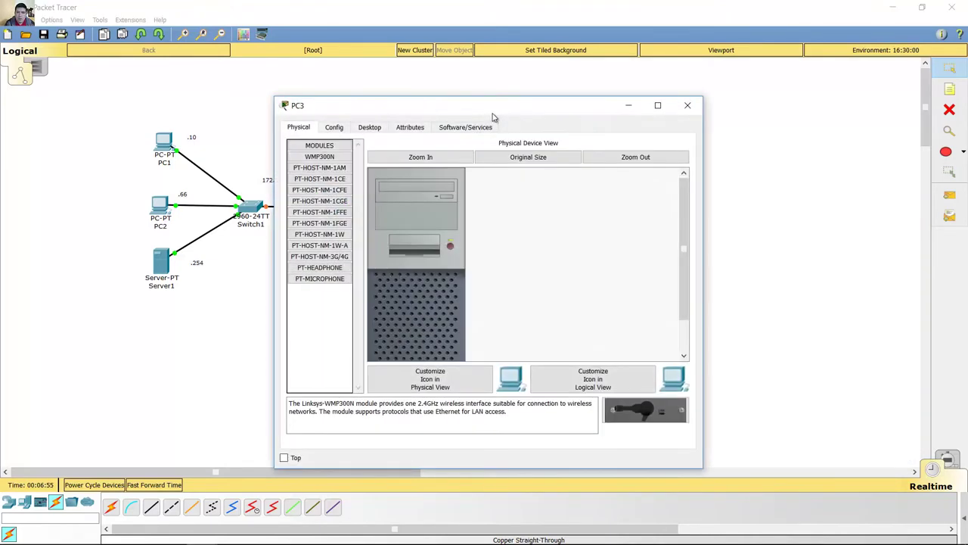
drag(492, 119, 776, 87)
click(656, 99)
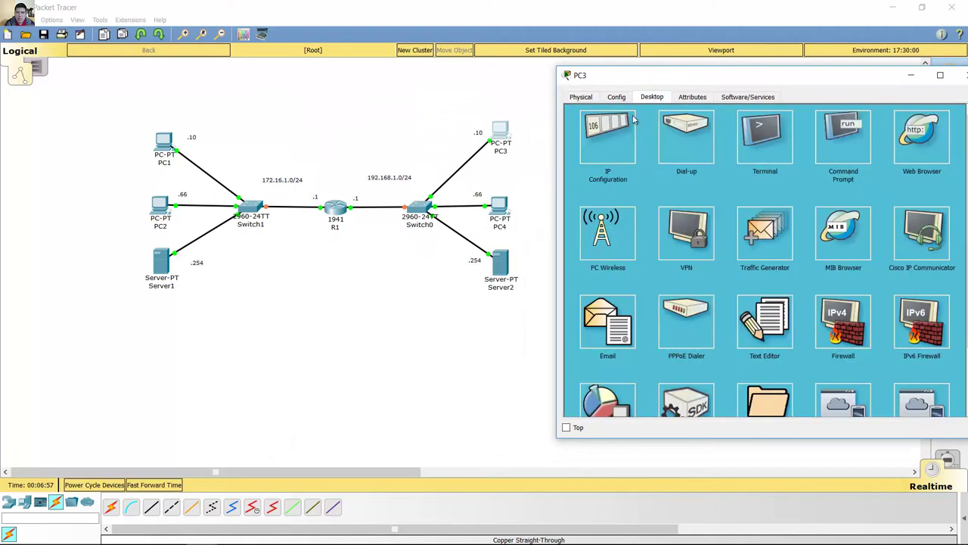
click(619, 135)
click(726, 159)
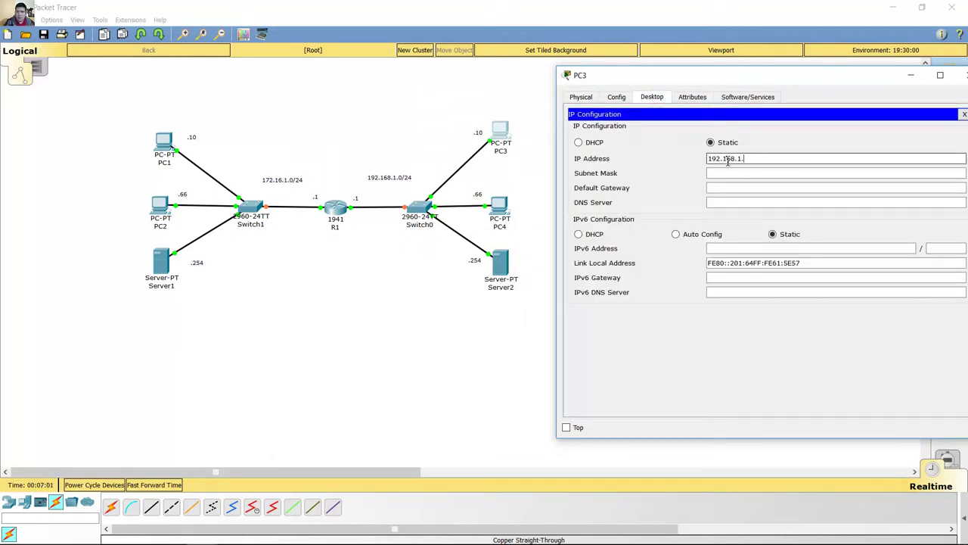
key(ctrl+a)
key(Home)
text(10)
key(Tab)
key(Tab)
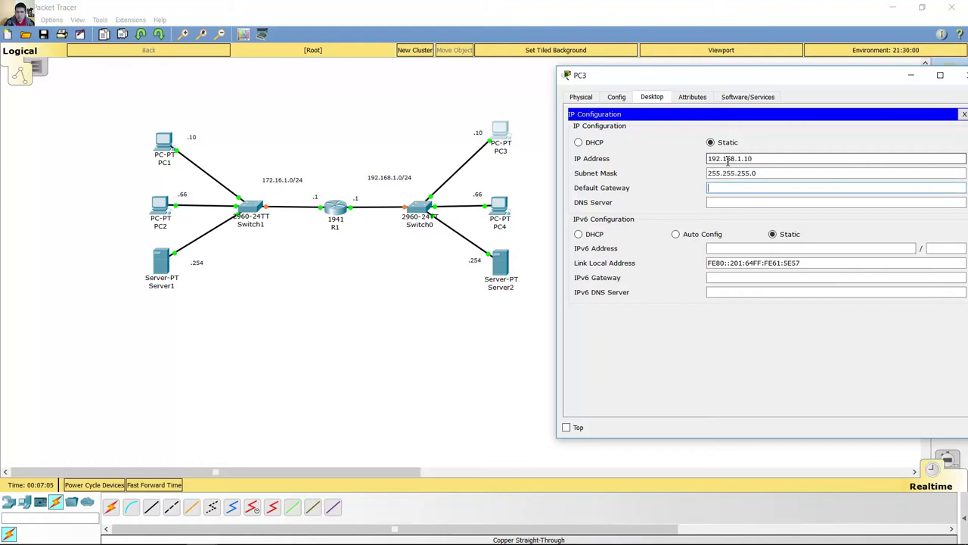
text(192.168.1.1)
drag(858, 80, 798, 80)
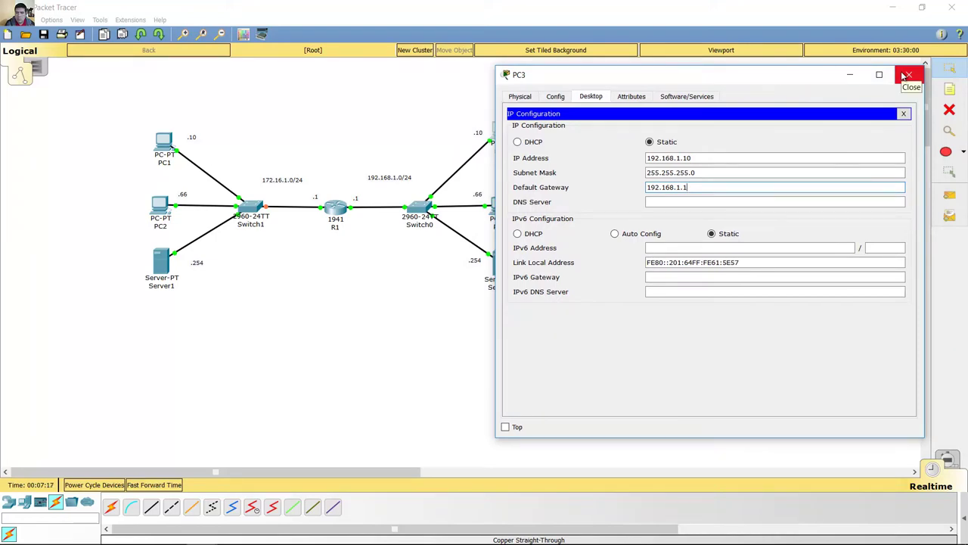
click(906, 75)
Set PC4 to 192.168.1.66, mask 255.255.255.0, gateway 192.168.1.1.
click(499, 211)
drag(528, 101, 795, 69)
click(630, 91)
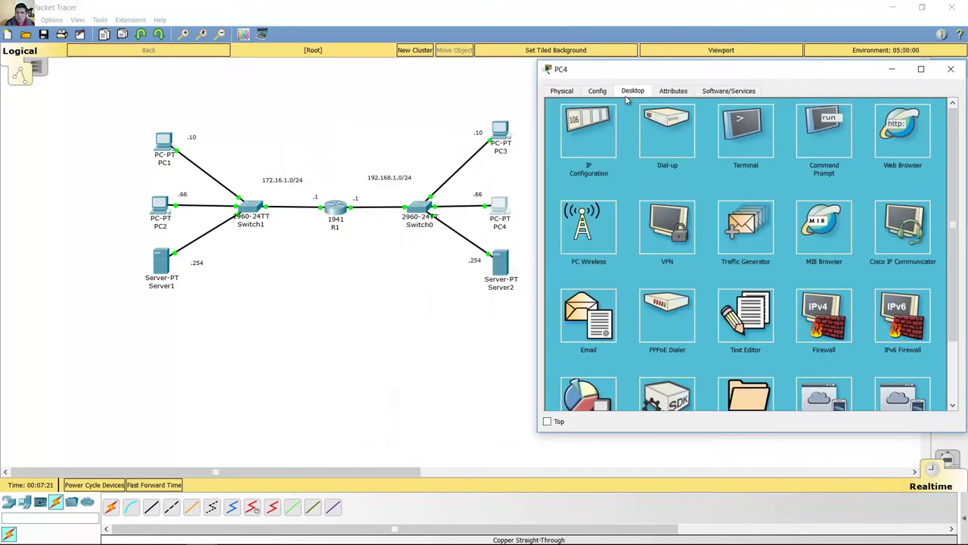
click(589, 133)
click(718, 152)
text(192.168.1.66)
key(Tab)
key(Tab)
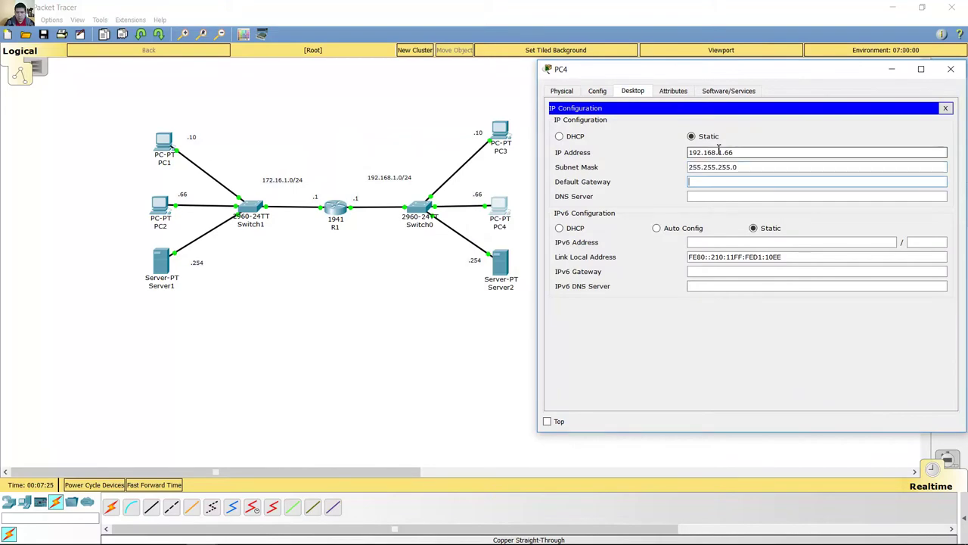
text(192.168.1.1)
click(951, 69)
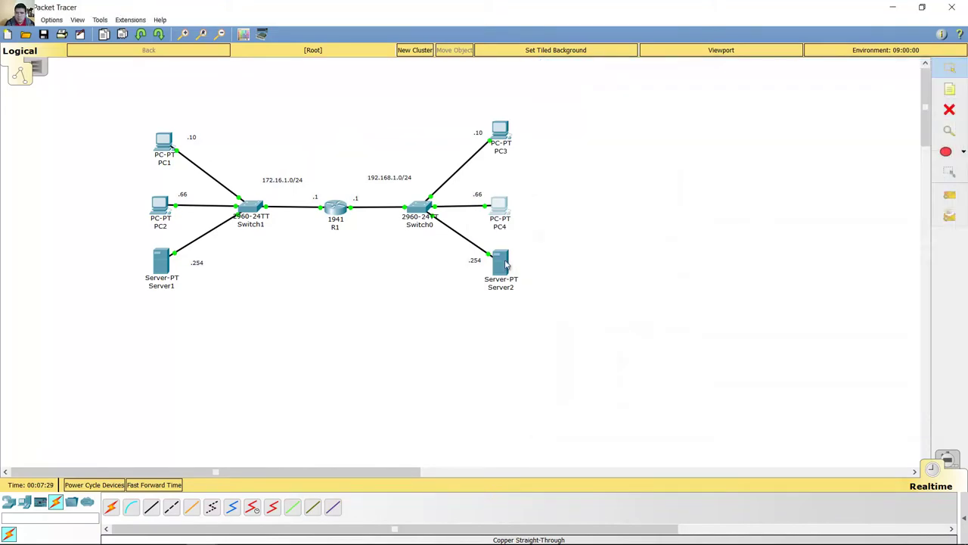
Set Server2 to 192.168.1.254, mask 255.255.255.0, gateway 192.168.1.1.
click(505, 264)
drag(469, 103, 739, 71)
click(679, 95)
click(653, 139)
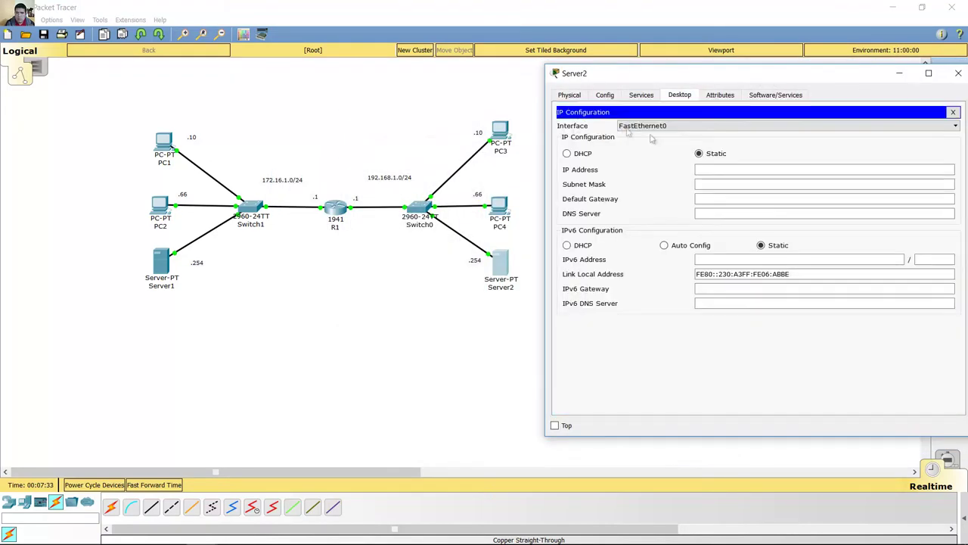
click(719, 169)
text(192.168.1.254)
key(Tab)
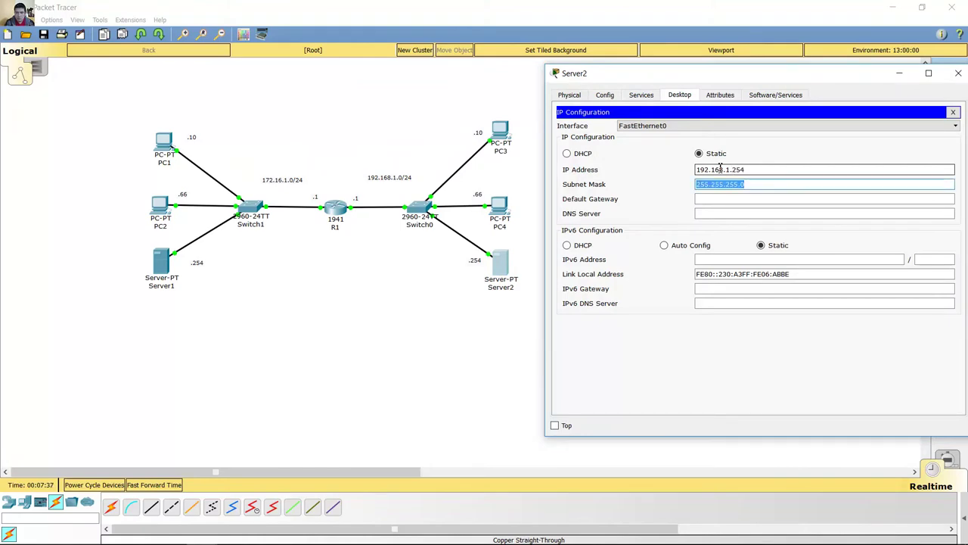
key(Tab)
text(192.168.1.1)
click(959, 73)
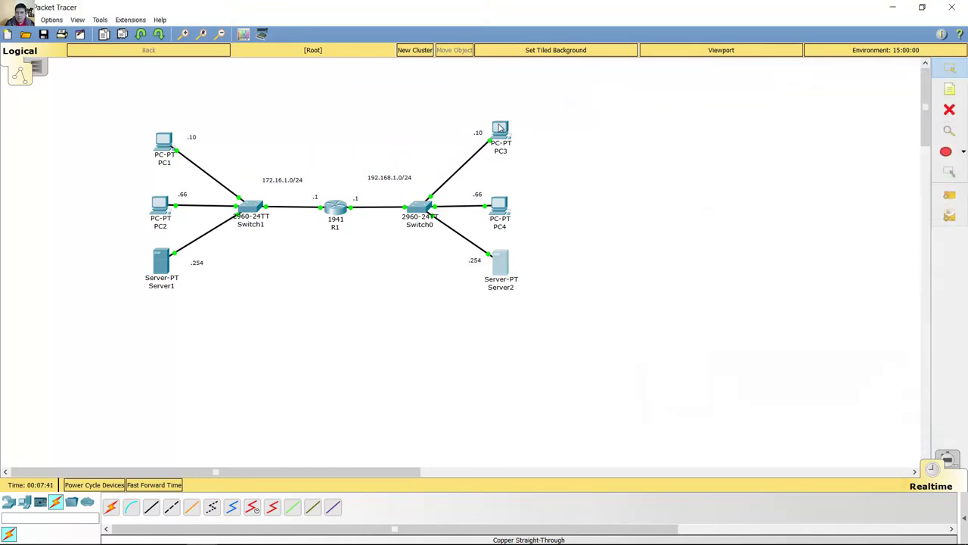
Give PC1 static IP 172.16.1.10 with mask 255.255.255.0.
click(164, 145)
drag(462, 104, 719, 53)
click(634, 75)
click(577, 119)
click(702, 132)
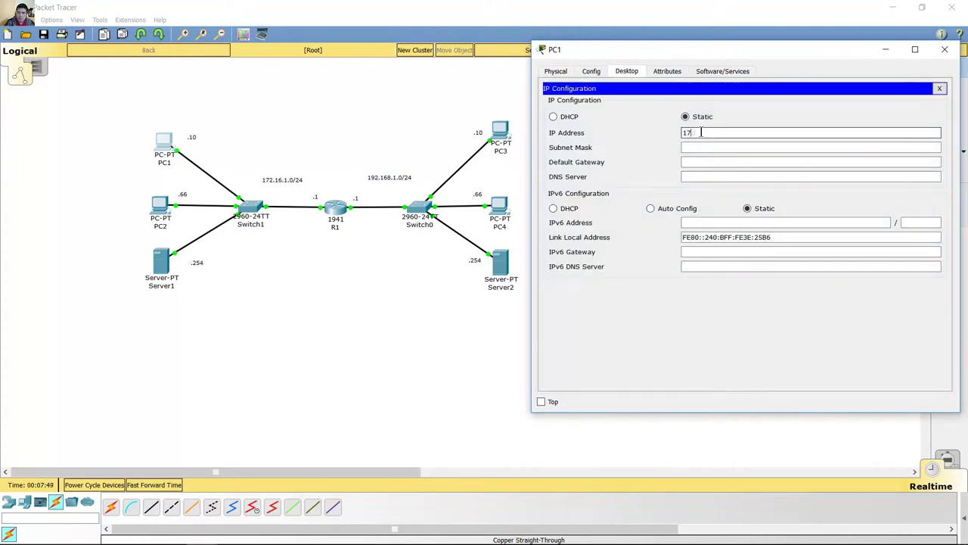
text(172.16.1.)
double_click(702, 133)
key(End)
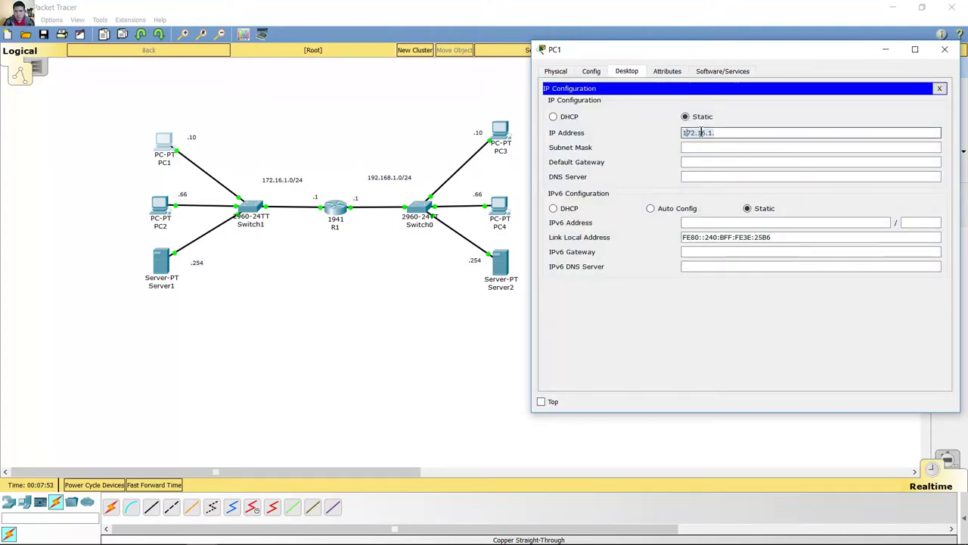
text(.10)
key(Tab)
key(End)
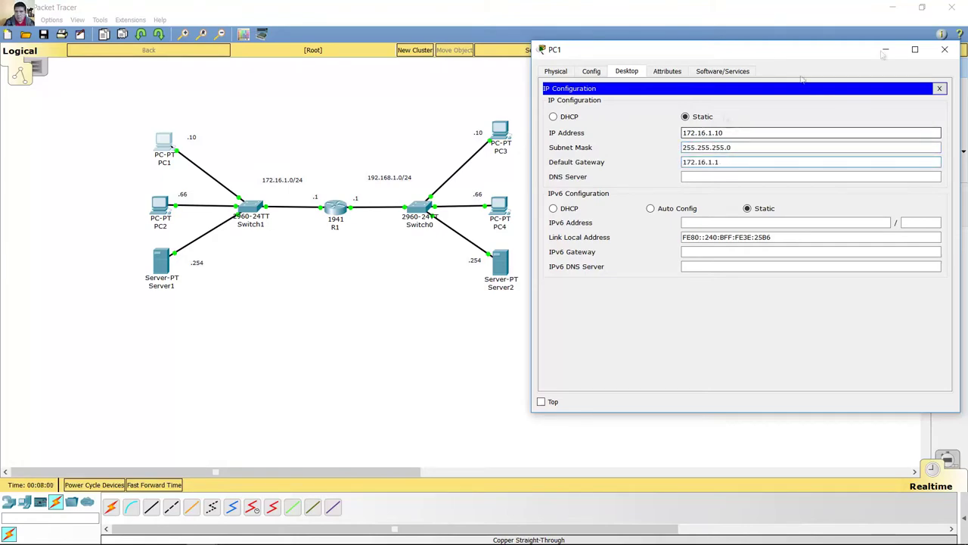
click(944, 49)
Set PC2 to 172.16.1.66, mask 255.255.255.0, gateway 172.16.1.1.
click(161, 202)
drag(441, 106, 669, 70)
click(598, 87)
click(564, 125)
click(686, 149)
text(172.16.1.66)
key(Tab)
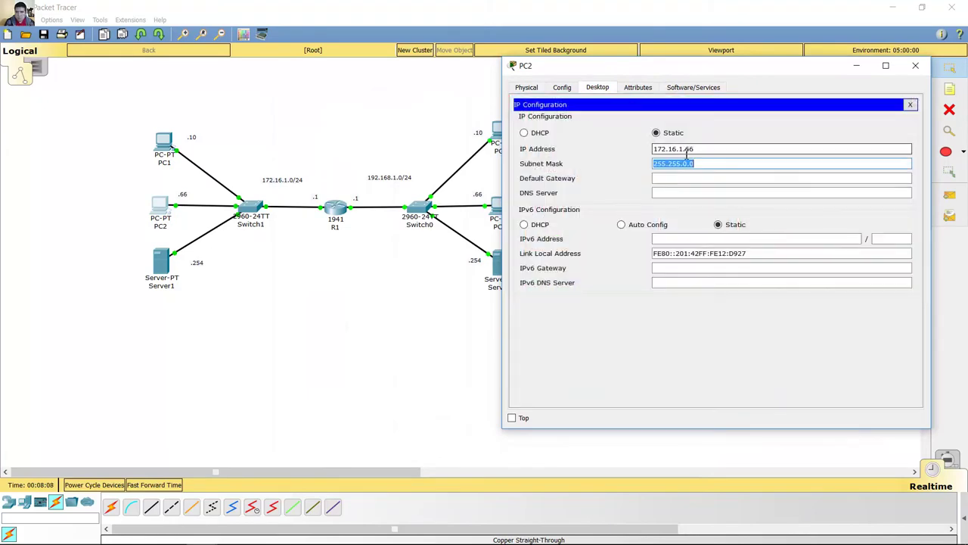
key(End)
text(55)
key(Tab)
text(172.16.1.1)
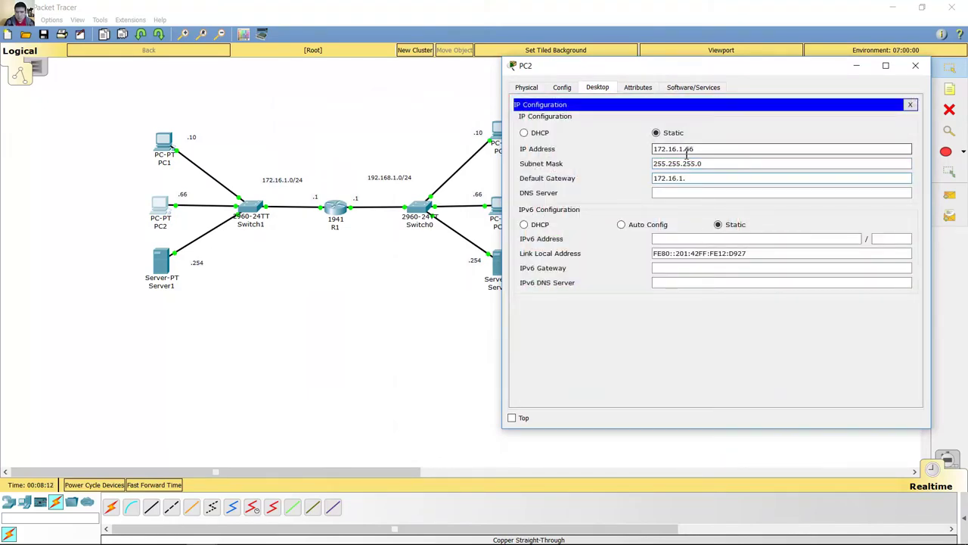
click(916, 65)
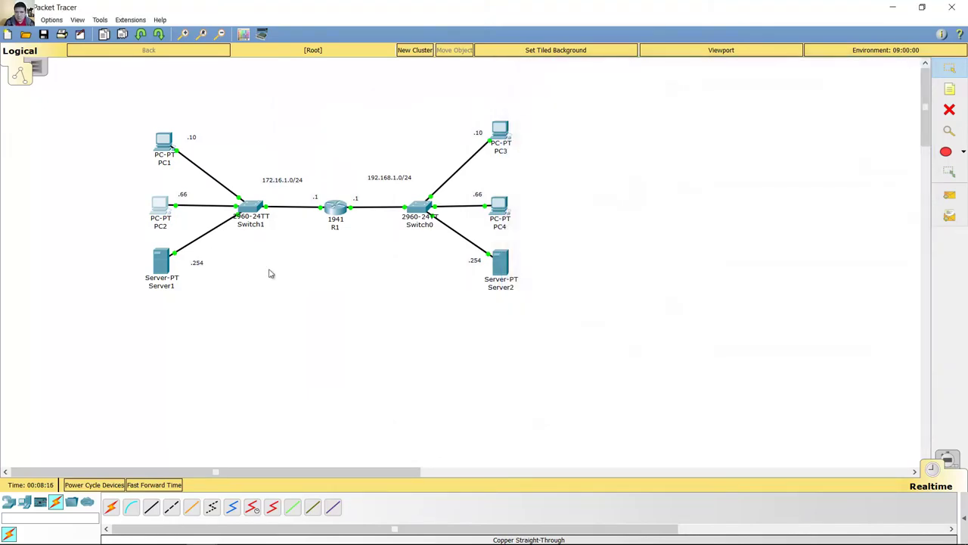
Set Server1 to 172.16.1.254 with mask 255.255.255.0 and gateway 172.16.1.1.
click(162, 266)
drag(433, 113, 687, 48)
click(664, 63)
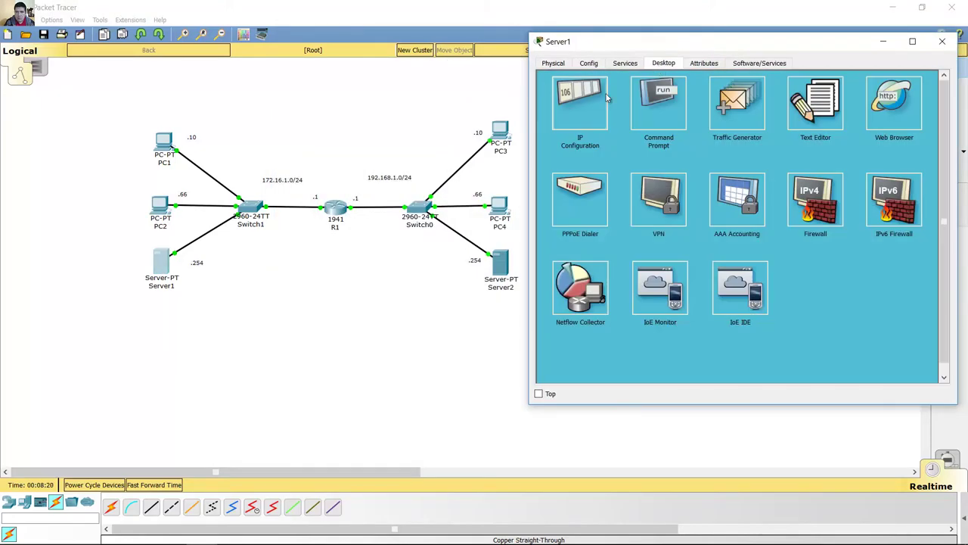
click(580, 101)
click(704, 137)
text(172.16.1.254)
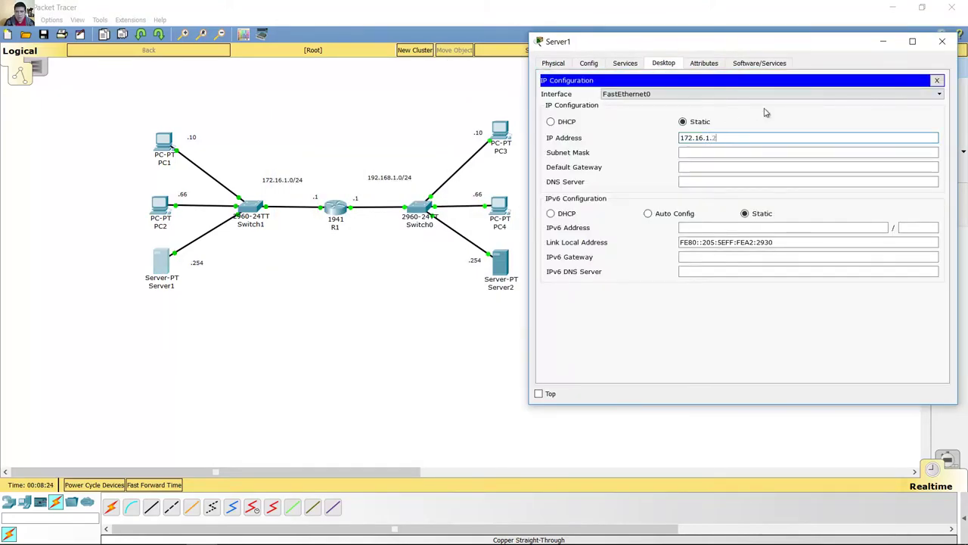
key(Tab)
key(End)
text(255.)
key(Tab)
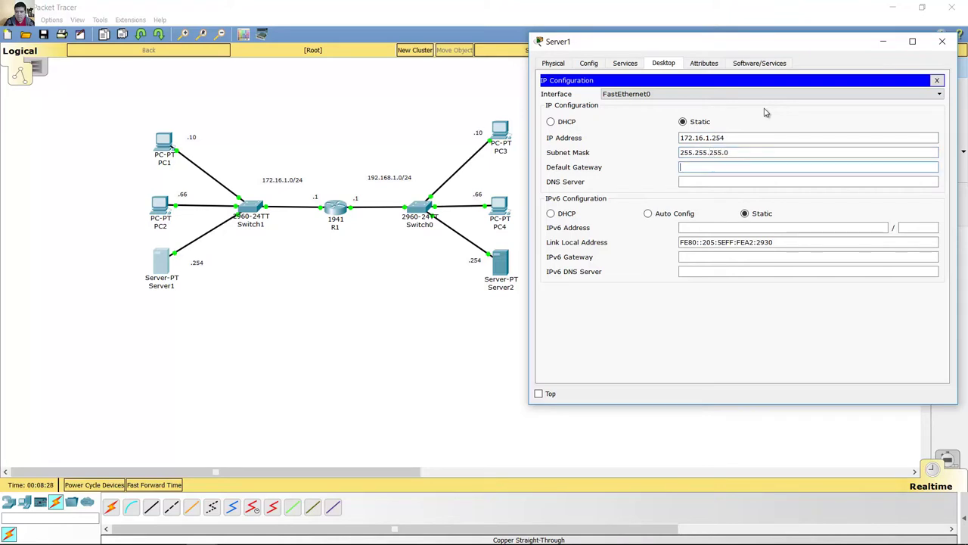
text(172.16.1.1)
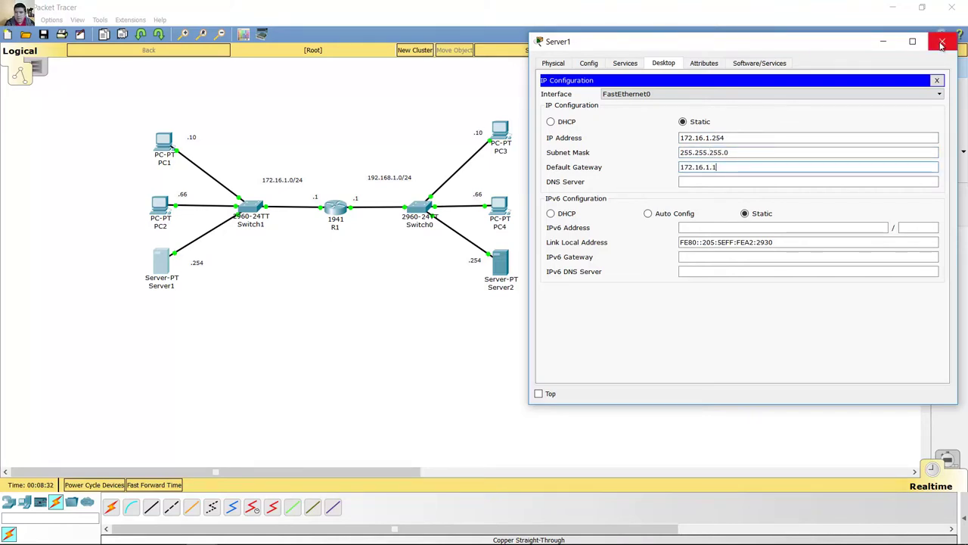
click(942, 41)
drag(340, 473, 386, 473)
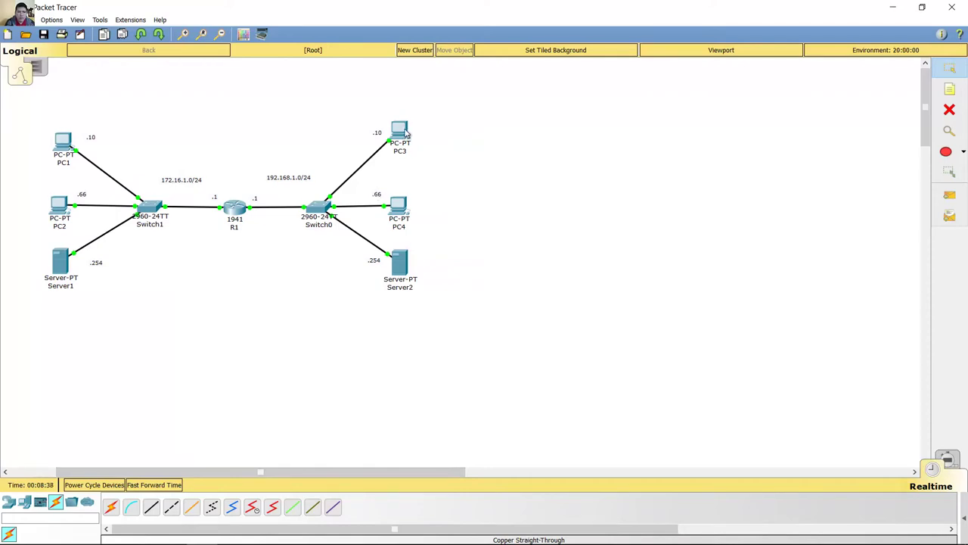
From PC3's Command Prompt, ping 172.16.1.10.
mouse_move(405, 132)
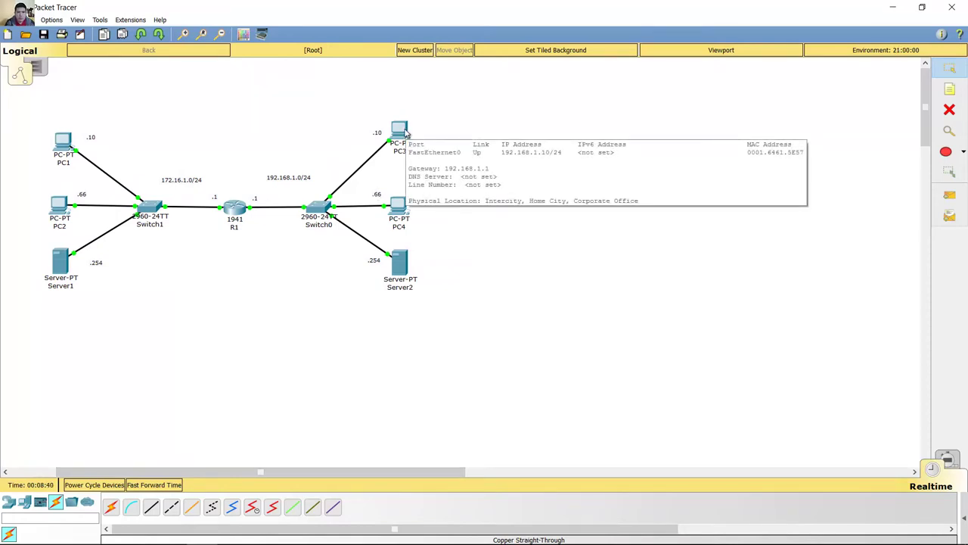
click(406, 132)
drag(454, 108, 643, 79)
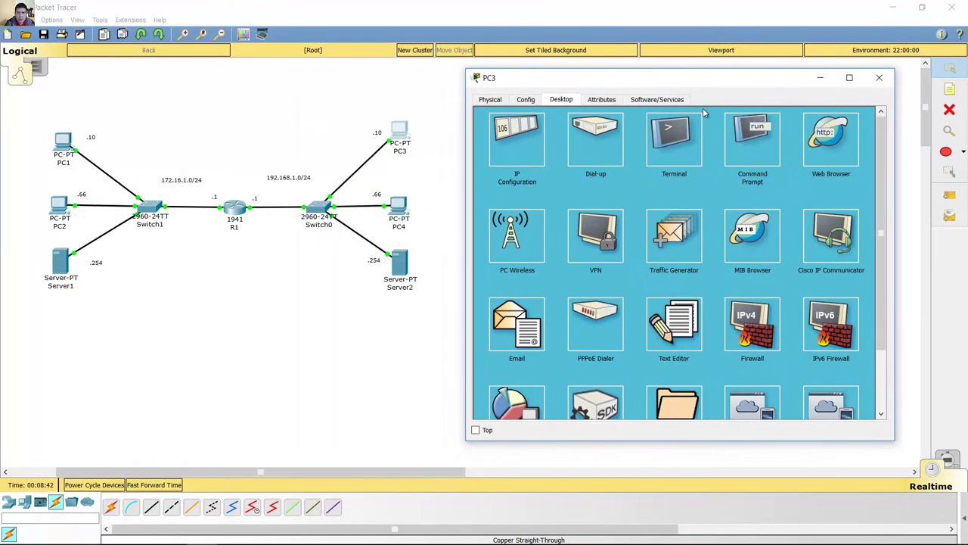
click(736, 146)
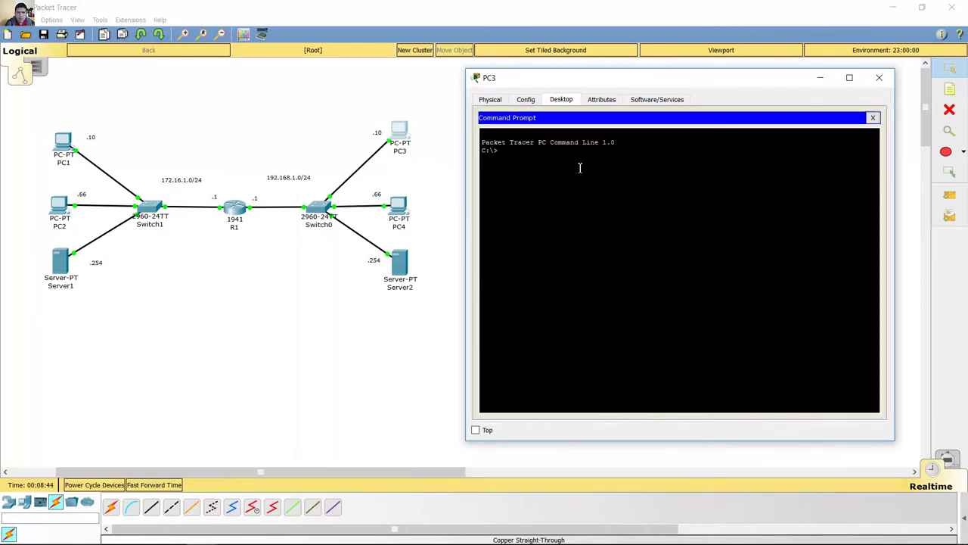
text(ping)
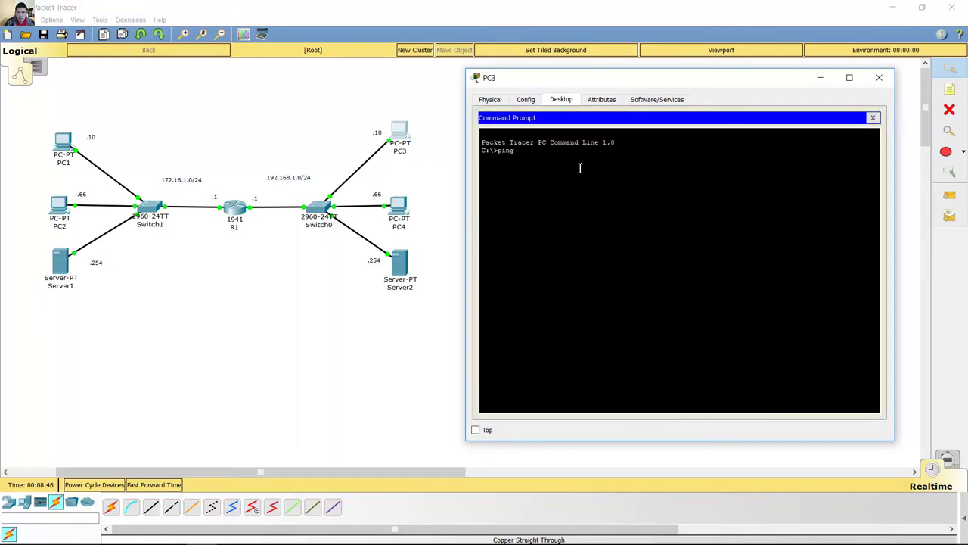
text( 172.16.1.10)
key(Return)
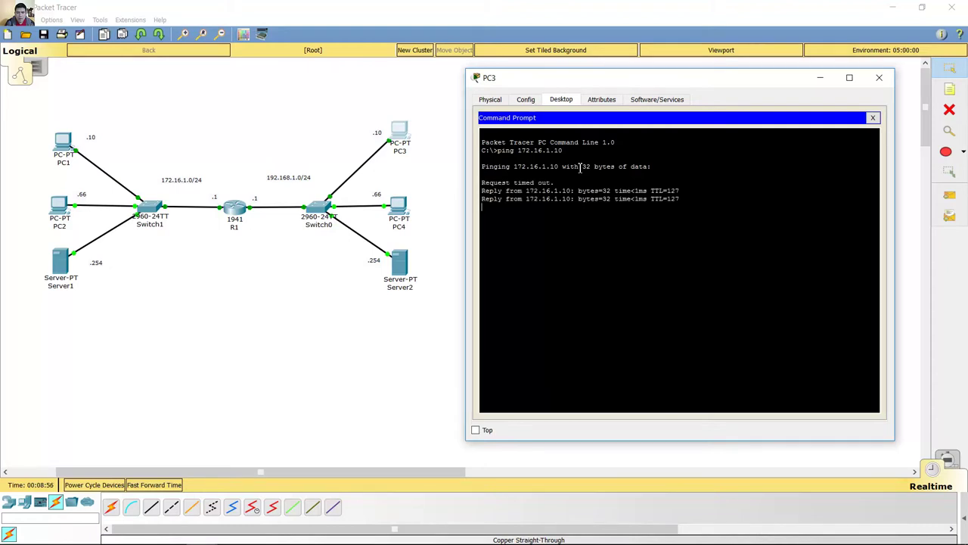
Ping 172.16.1.66 and 172.16.1.254 from PC3, then close its window.
key(Up)
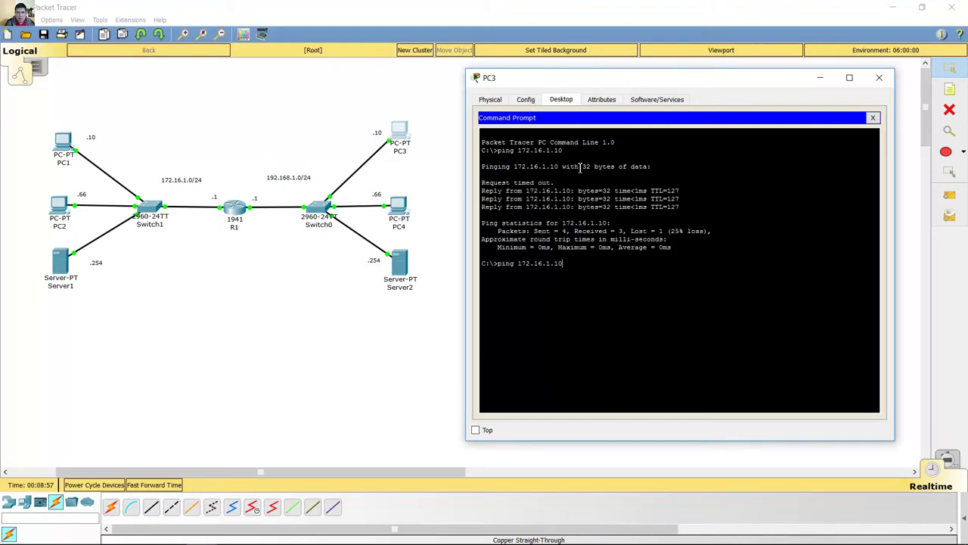
key(BackSpace)
key(BackSpace)
text(66)
key(Return)
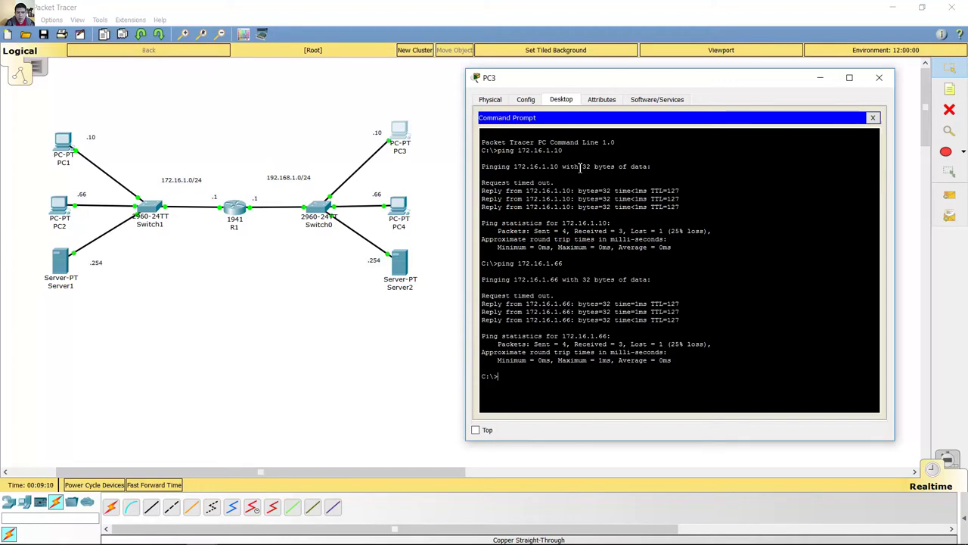
key(Up)
key(BackSpace)
key(BackSpace)
text(254)
key(Return)
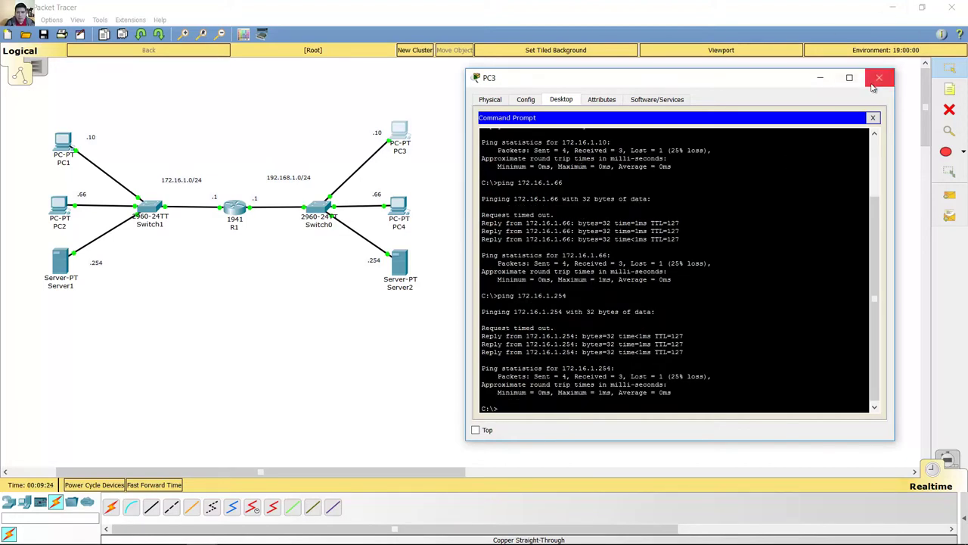
click(878, 78)
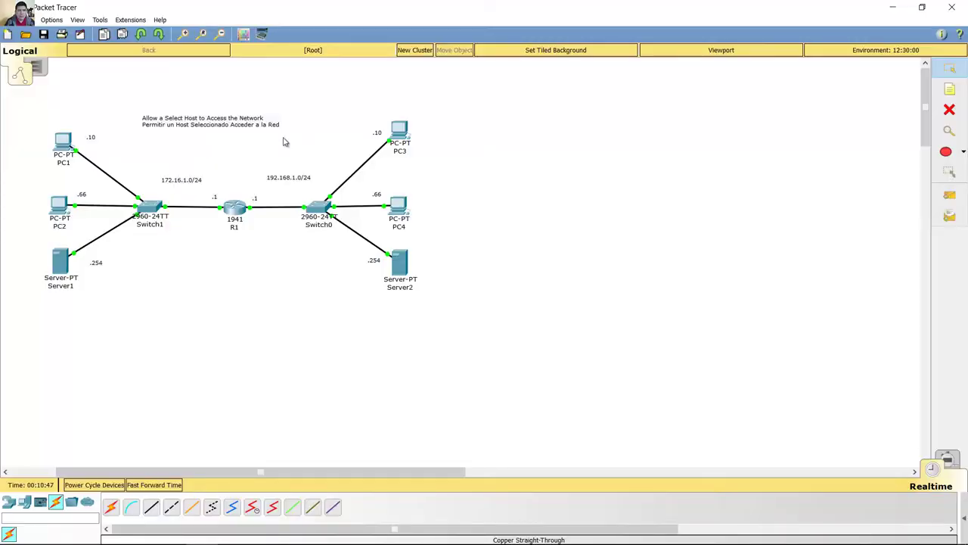
Enlarge R1's CLI window and return to global configuration with 'end' then 'conf term'.
click(236, 211)
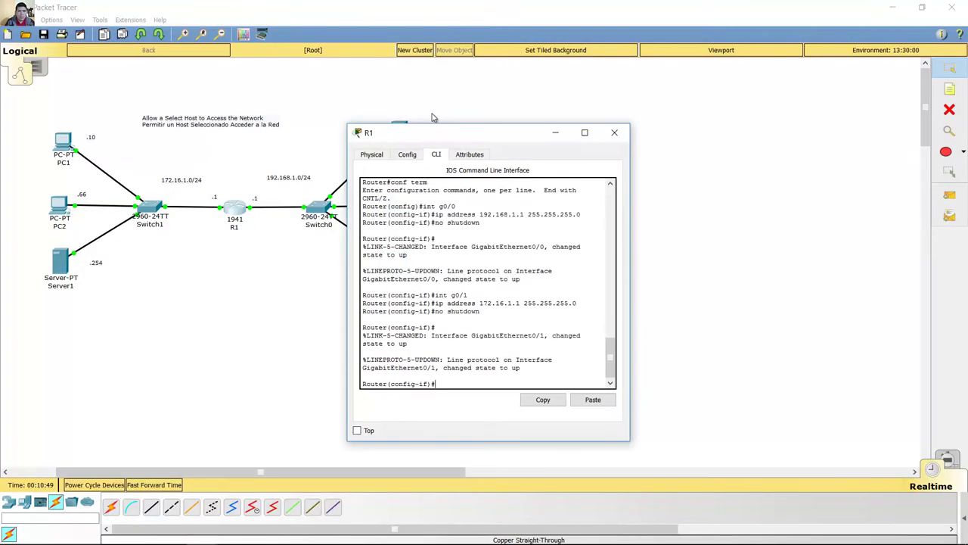
drag(439, 135, 540, 74)
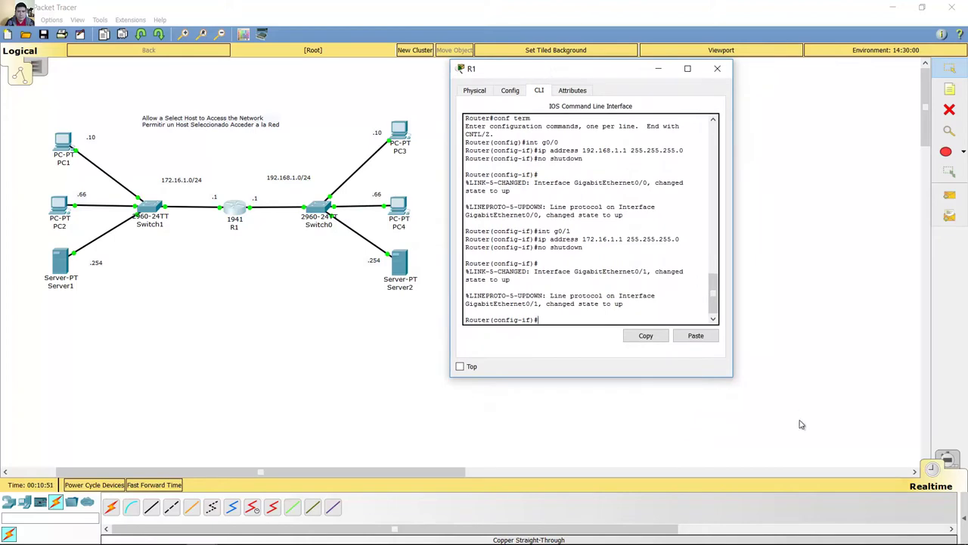
drag(732, 376, 946, 512)
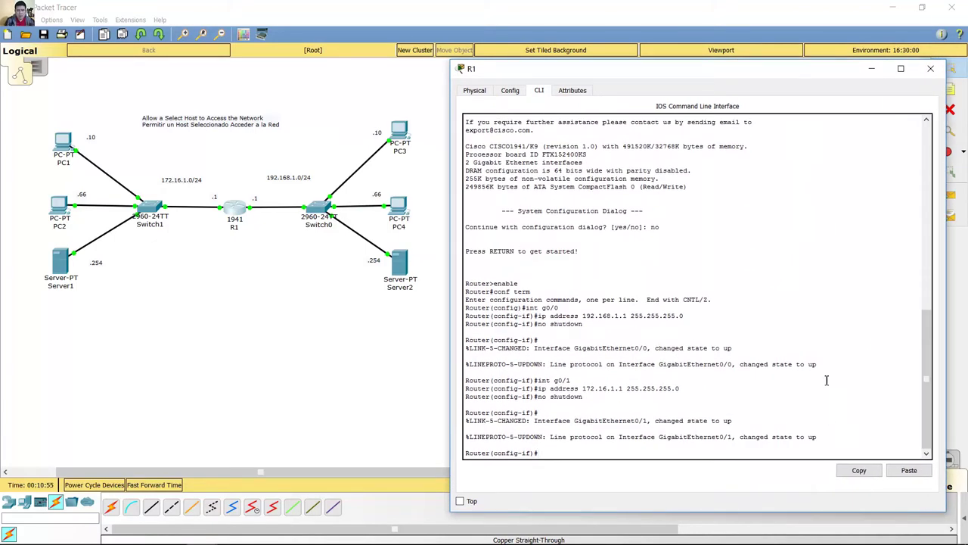
text(end)
key(Return)
text(conf term)
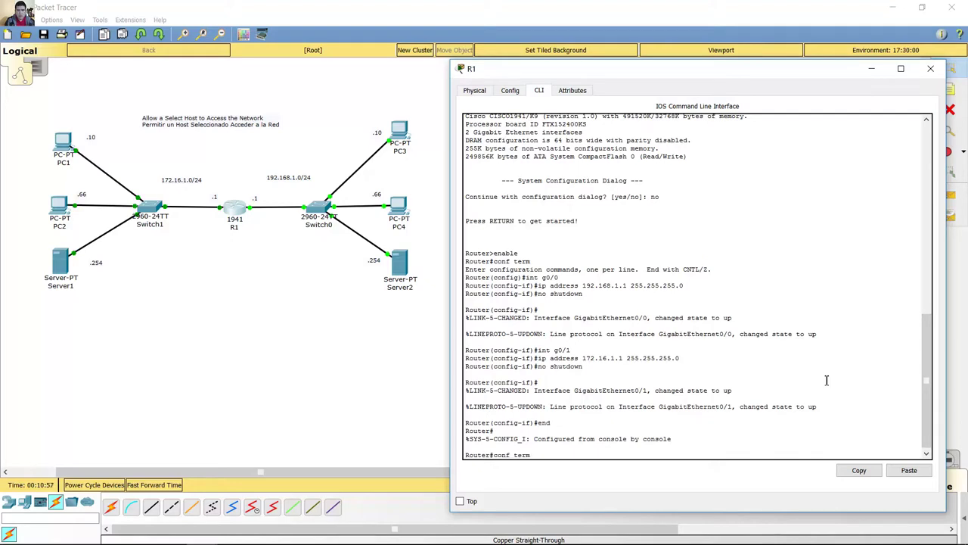
key(Return)
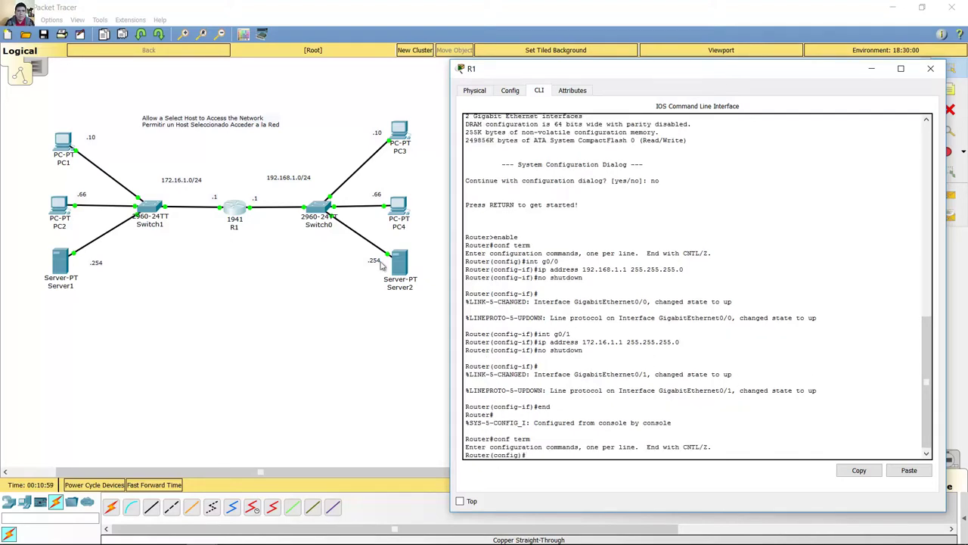
click(344, 113)
double_click(303, 178)
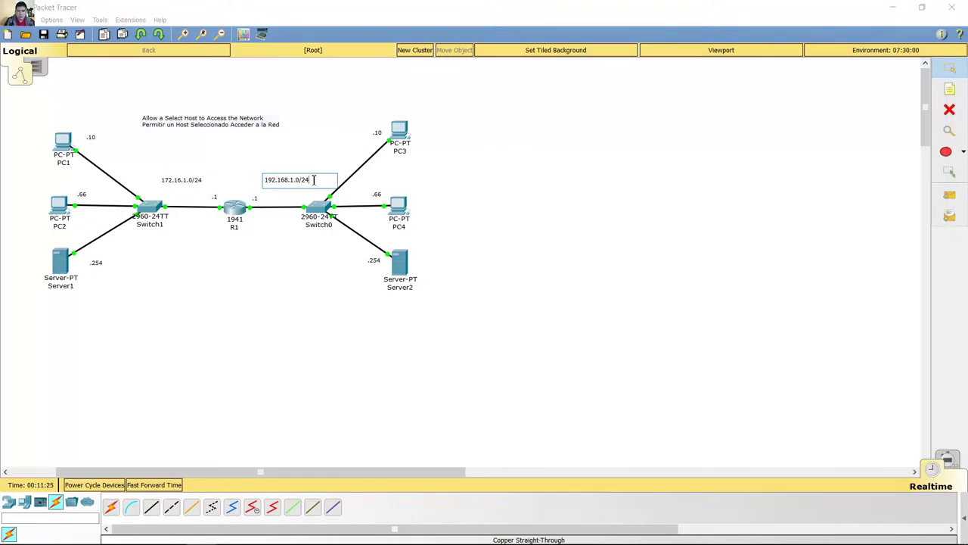
key(Return)
key(Up)
text(Network B)
double_click(190, 181)
text(Network A)
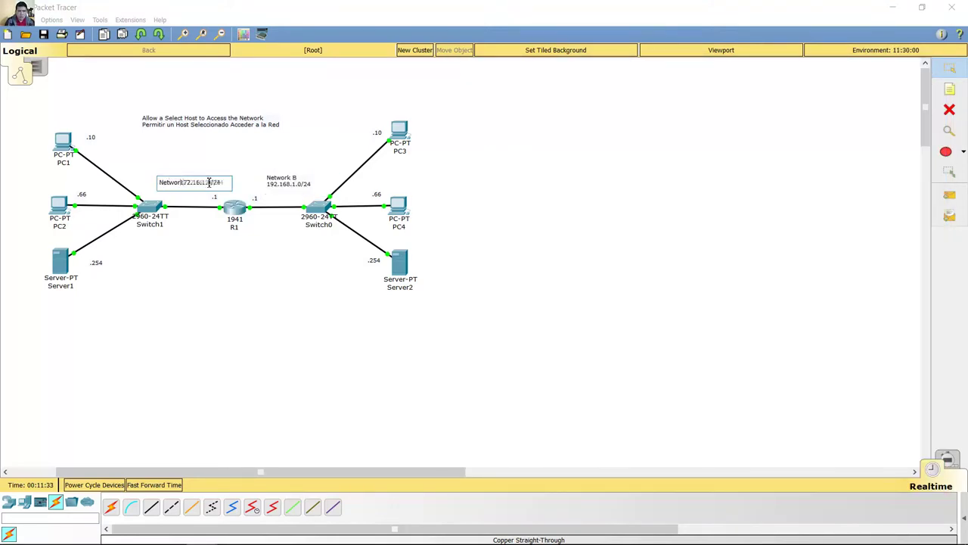
key(Return)
click(255, 80)
drag(189, 189, 190, 173)
drag(286, 182, 292, 171)
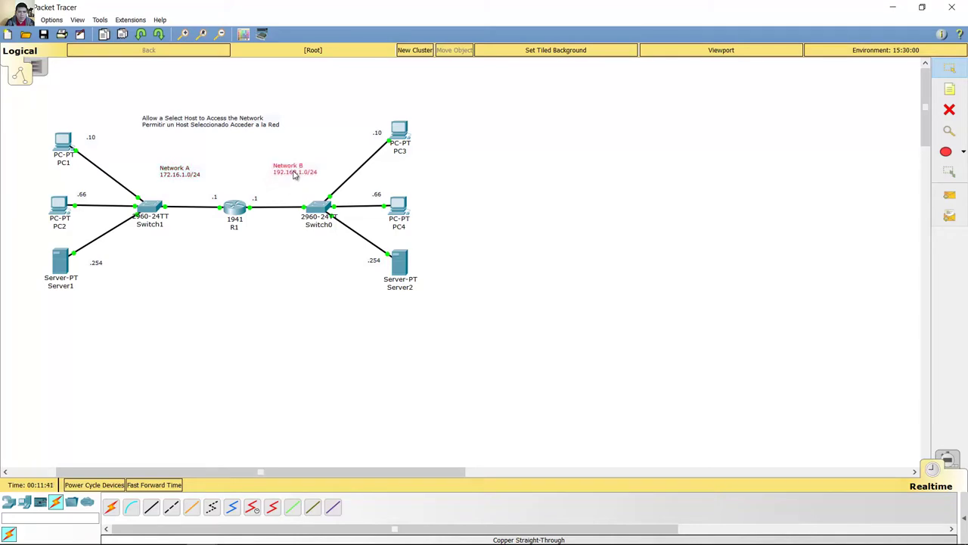
click(963, 151)
click(658, 184)
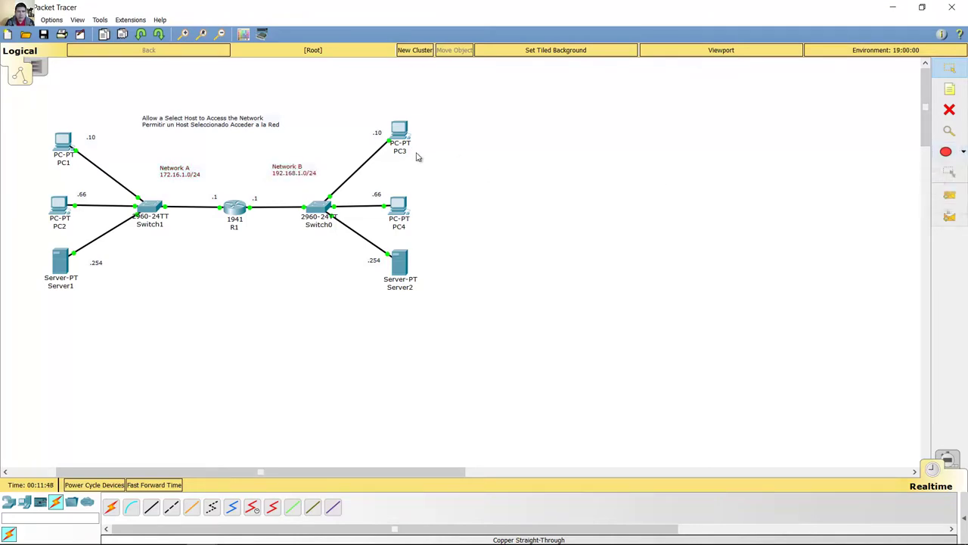
drag(447, 183, 370, 237)
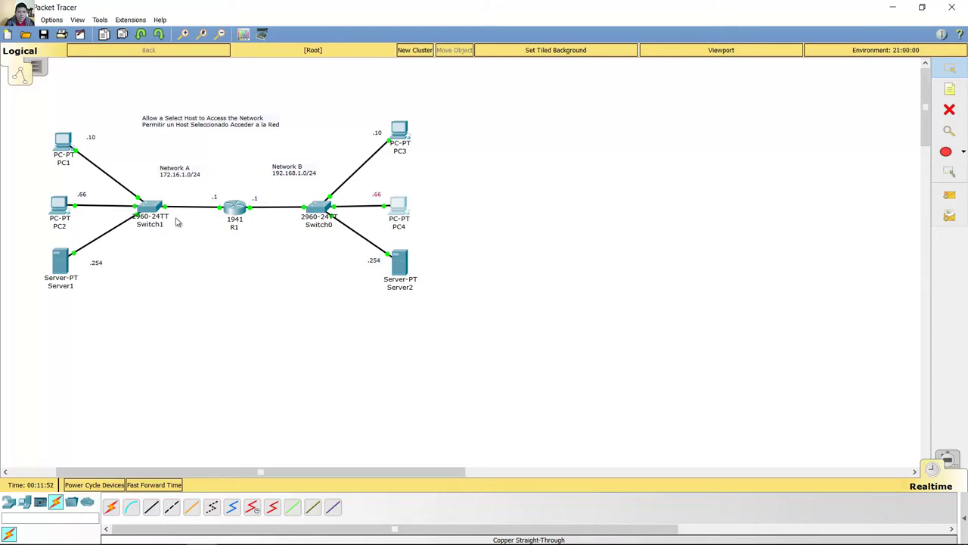
drag(202, 294, 26, 146)
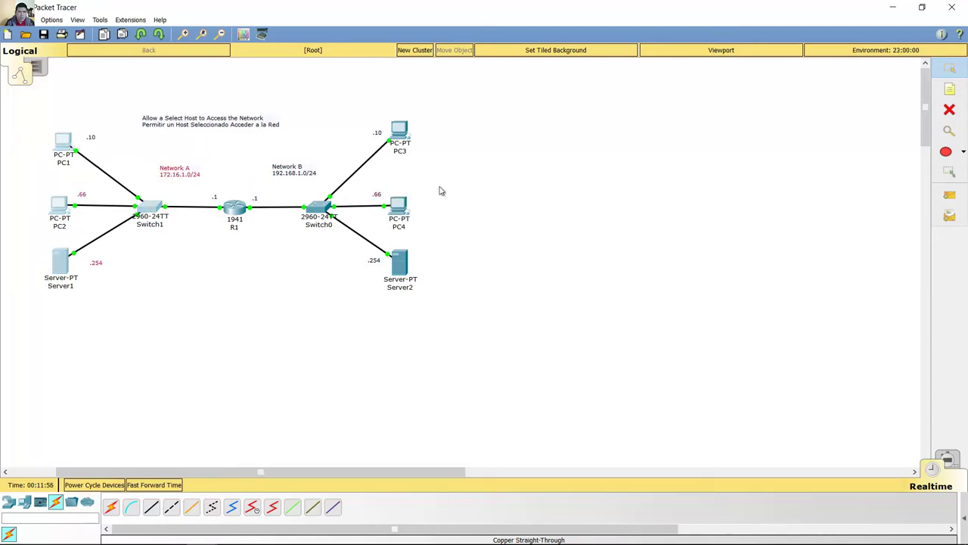
drag(456, 183, 372, 233)
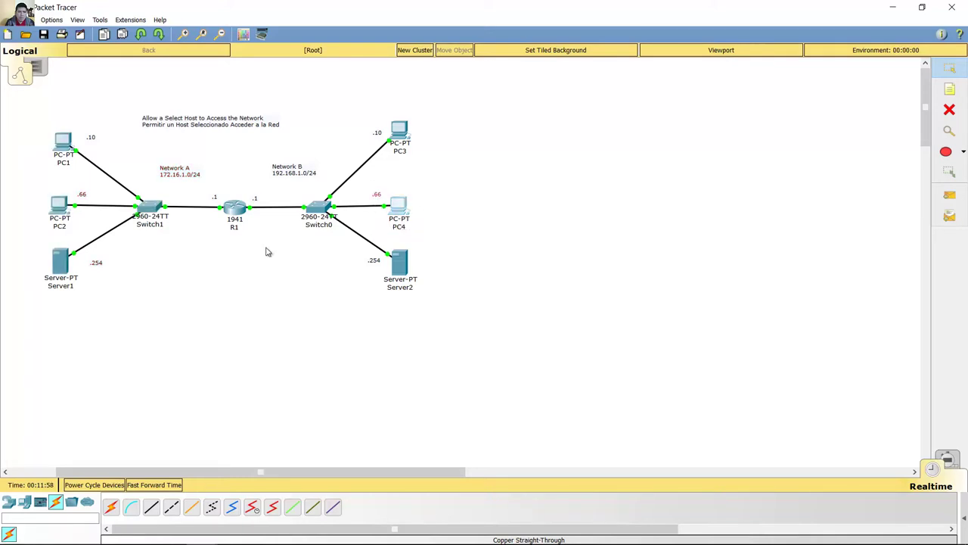
drag(189, 302, 29, 134)
On R1, create the standard named access list ONLY_HOST.
click(581, 179)
click(235, 209)
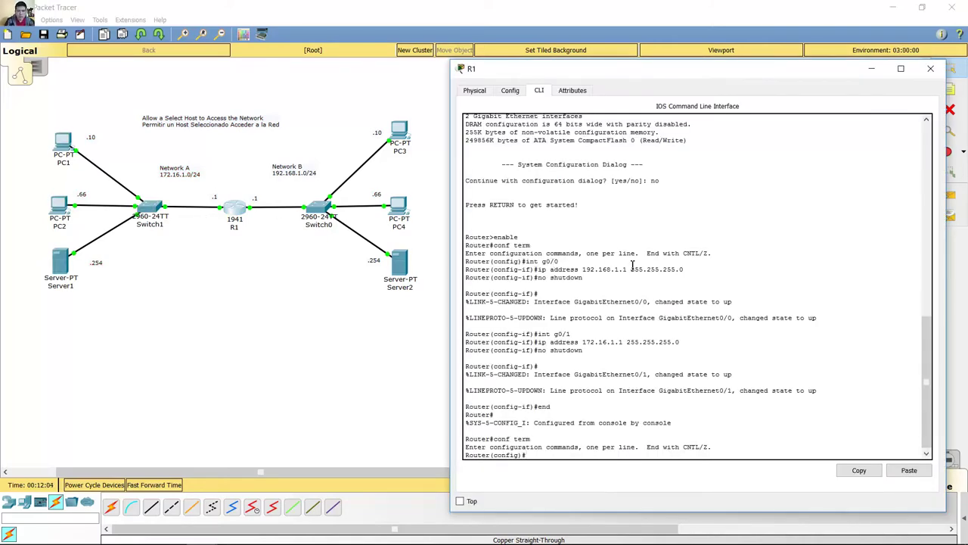
text(ip access-list standard ONLY_HOST)
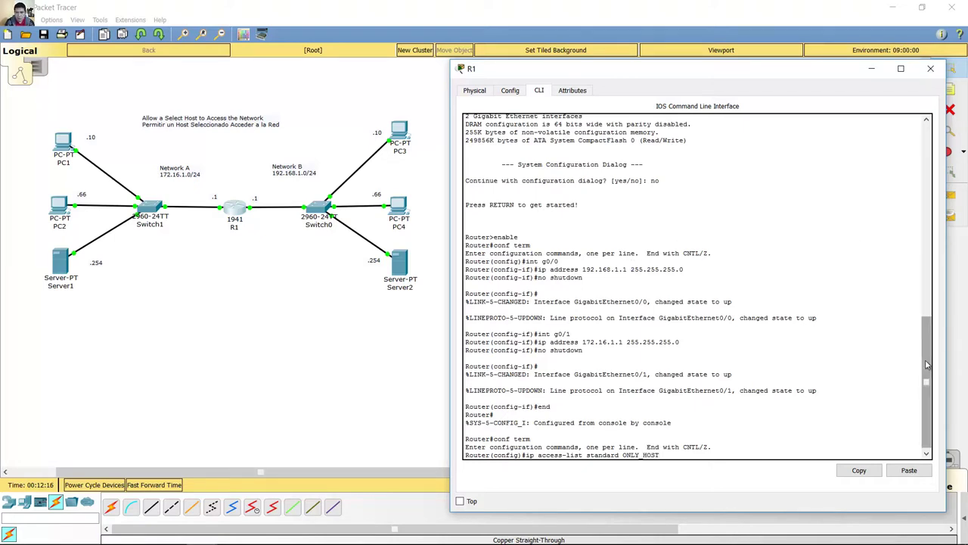
scroll(927, 364, down, 1)
key(Return)
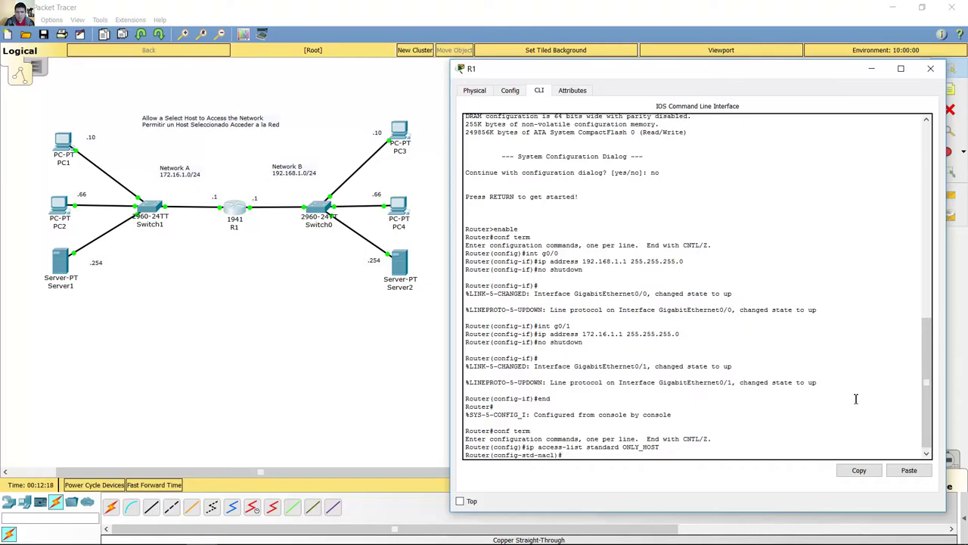
Add 'permit host 192.168.1.66' to ONLY_HOST and exit the access-list configuration.
text(permit host)
click(423, 191)
drag(396, 216, 369, 225)
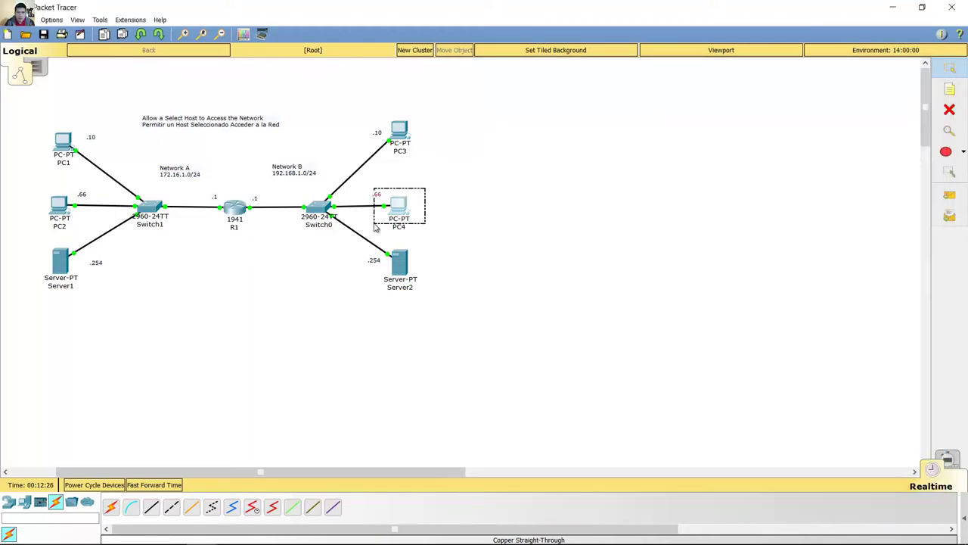
click(240, 211)
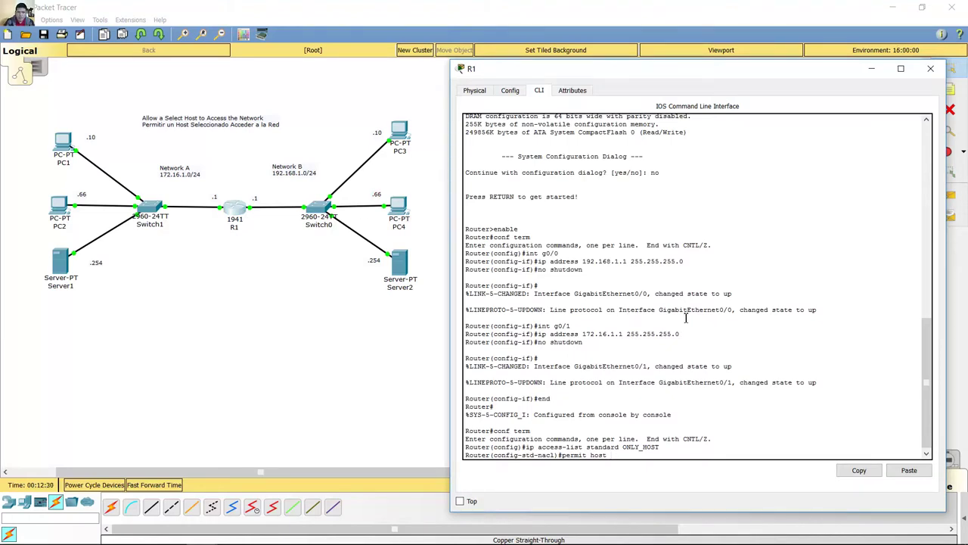
text(192.168.1.66)
key(Return)
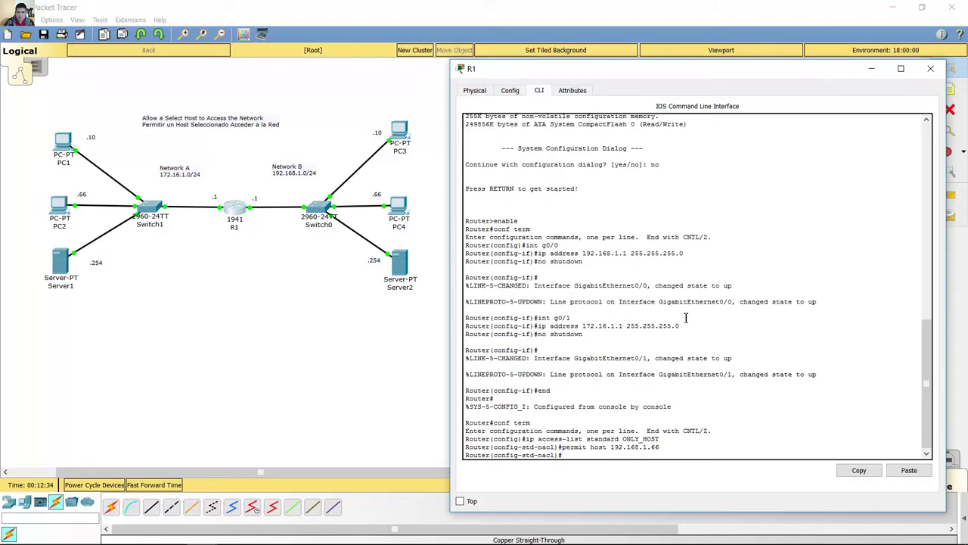
text(exit)
key(Return)
On R1 interface g0/0, enter 'ip access-group ONLY_HOST in', then close R1's window.
text(int)
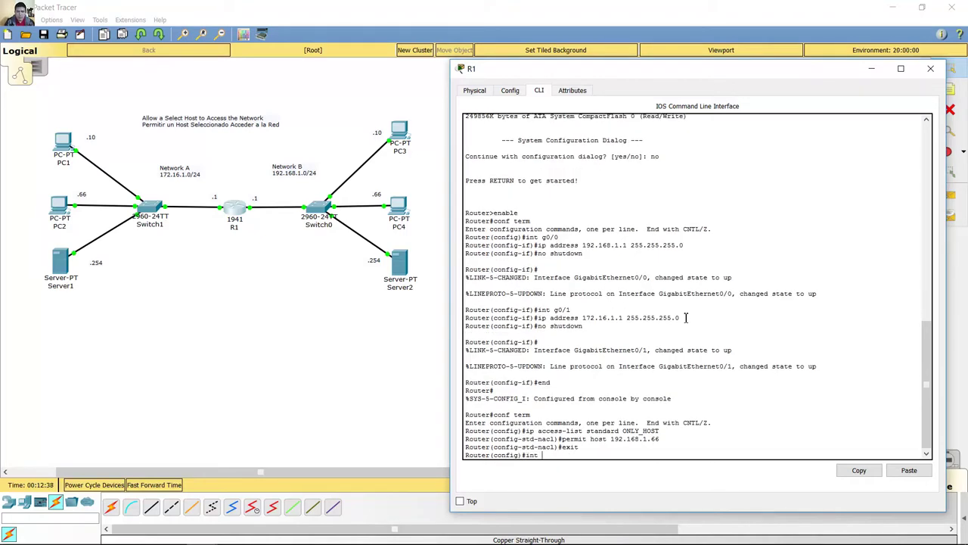
click(289, 278)
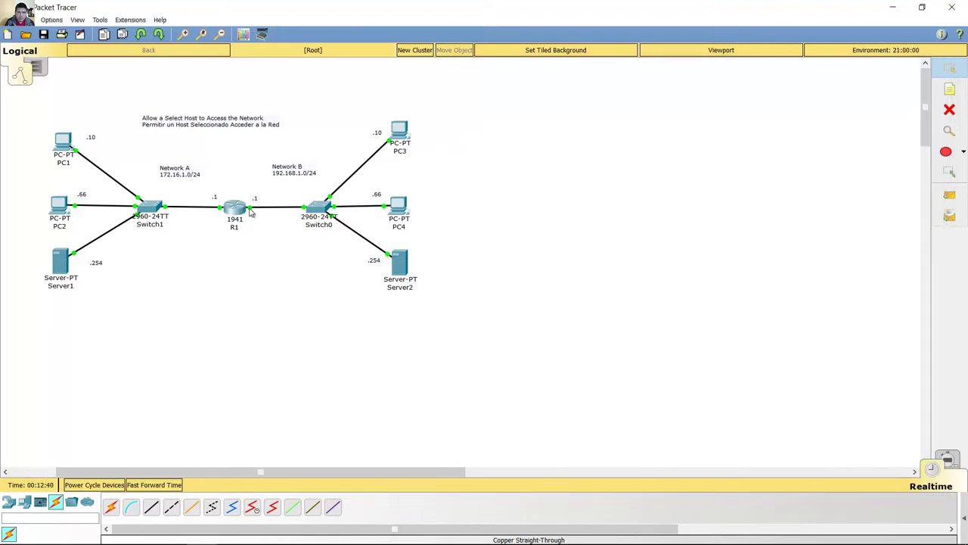
mouse_move(250, 213)
click(239, 211)
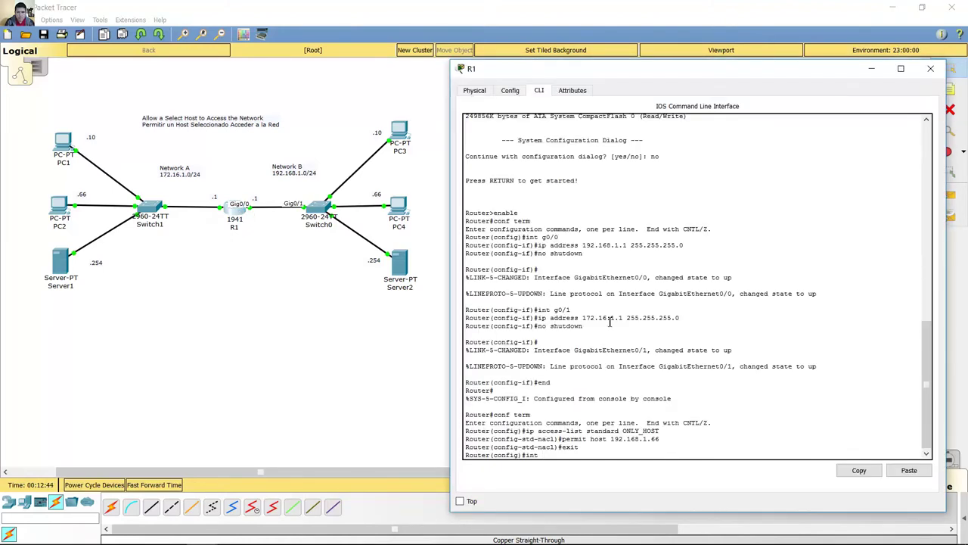
text(g0/0)
key(Return)
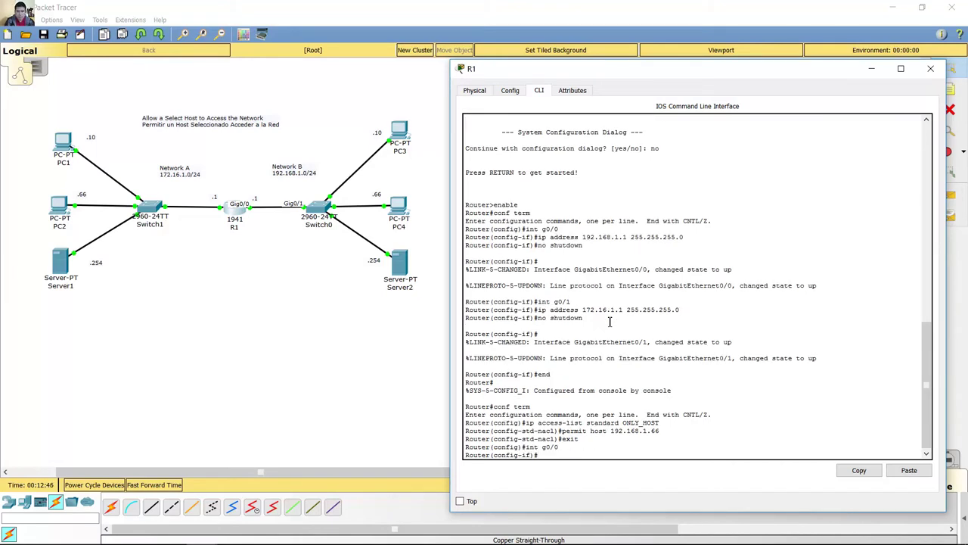
text(ip access-group)
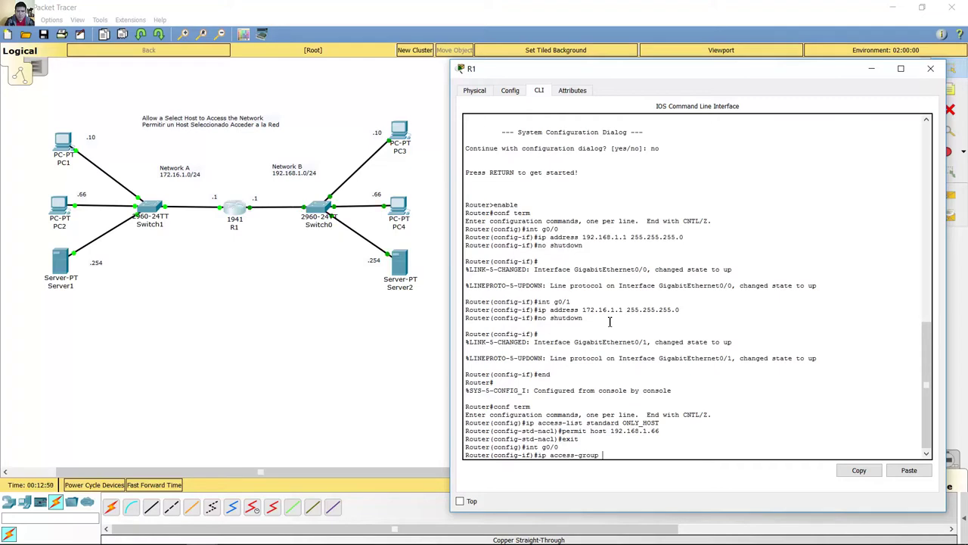
text( ONLY_HOST in)
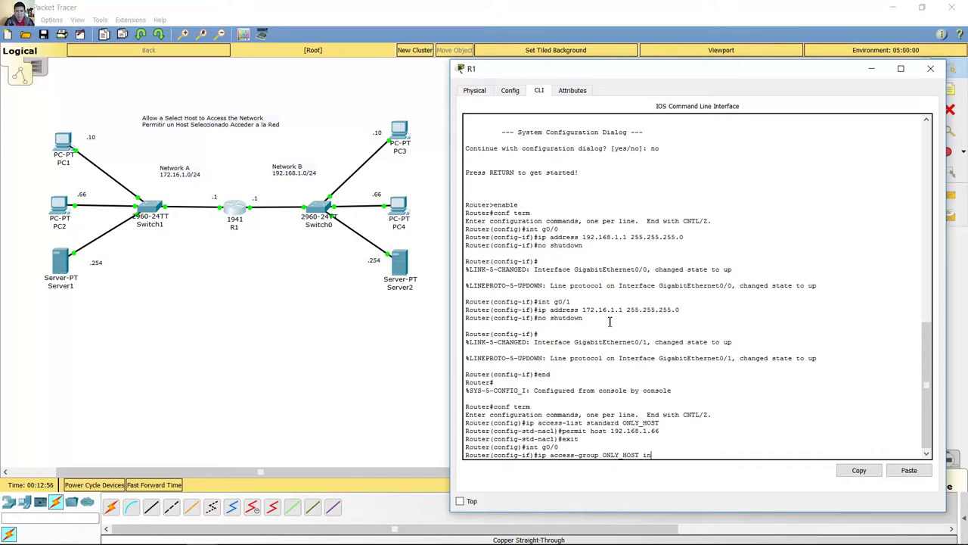
key(Return)
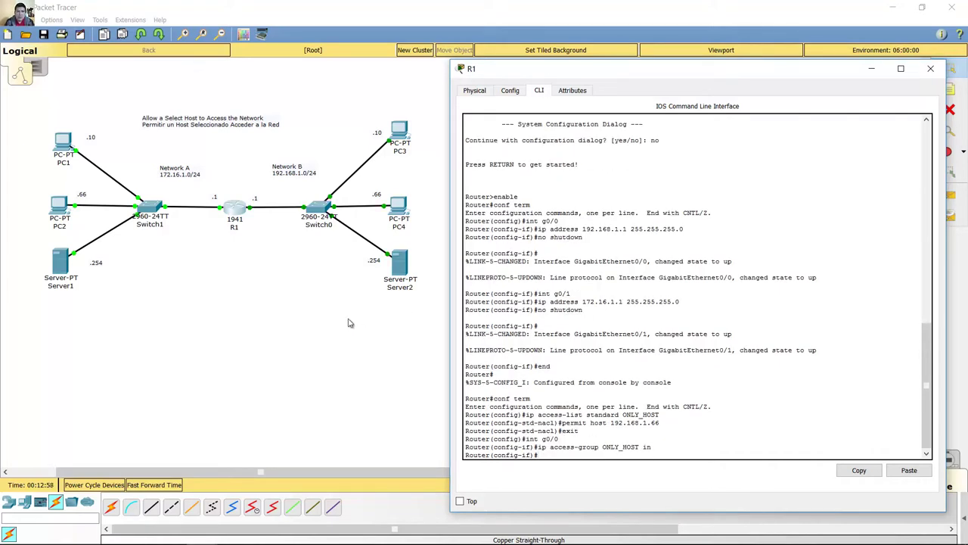
key(alt+F4)
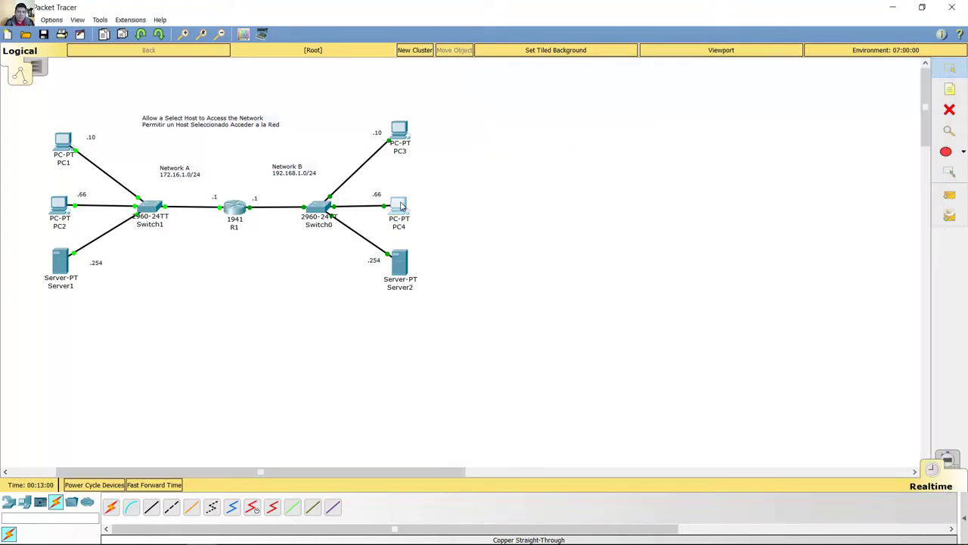
From PC4's Command Prompt, ping 172.16.1.10.
click(399, 206)
drag(477, 101, 674, 71)
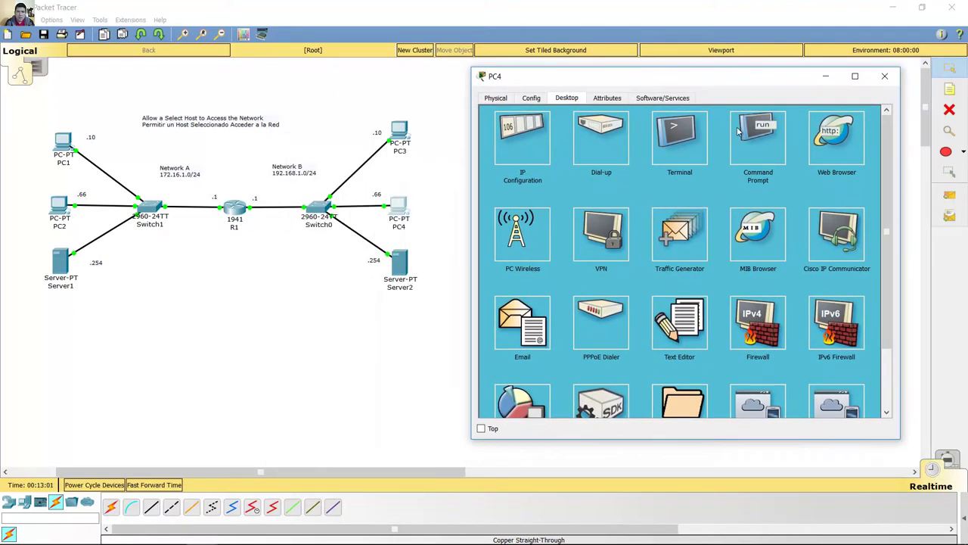
click(740, 134)
text(ping)
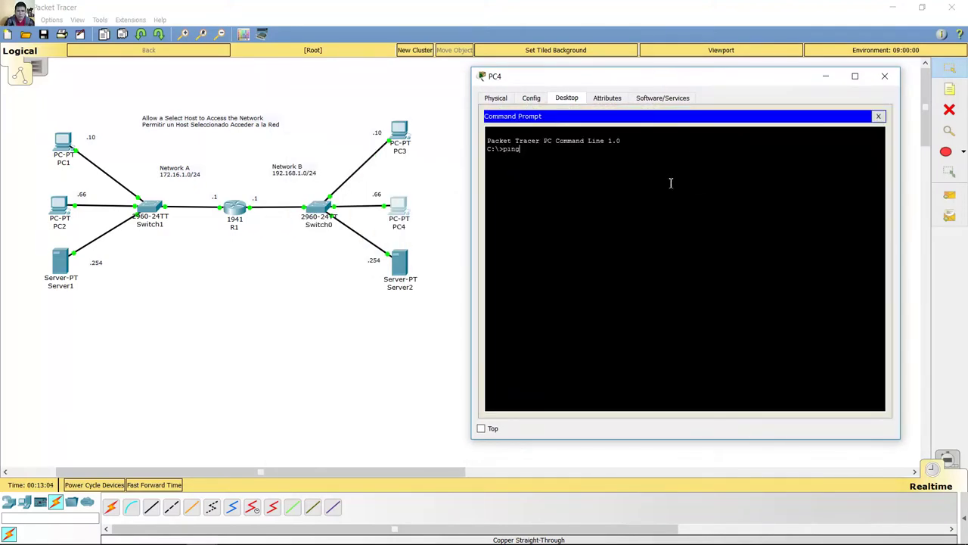
text( 192.168)
key(BackSpace)
key(Left)
key(BackSpace)
text(7)
key(End)
text(0)
key(Return)
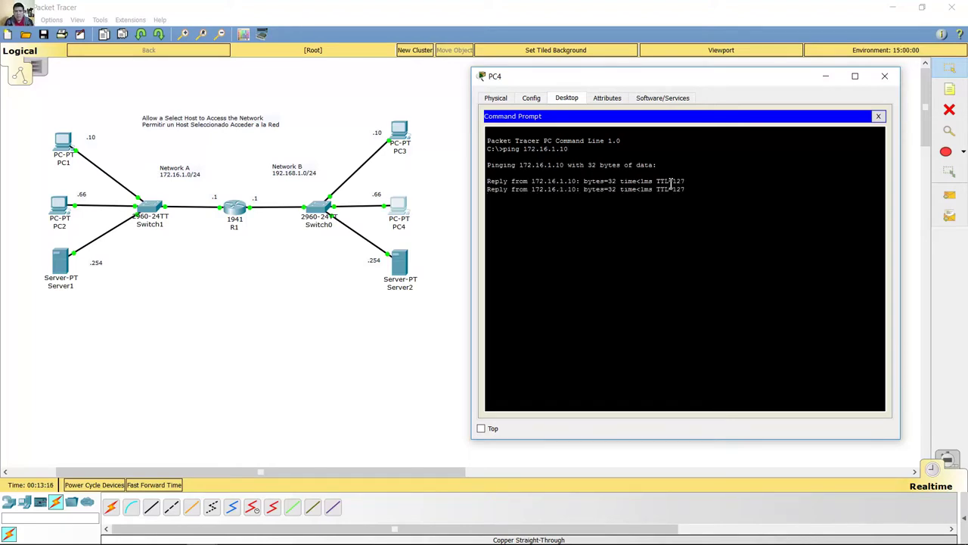
Ping 172.16.1.66 and 172.16.1.254 from PC4, then close its window.
key(Up)
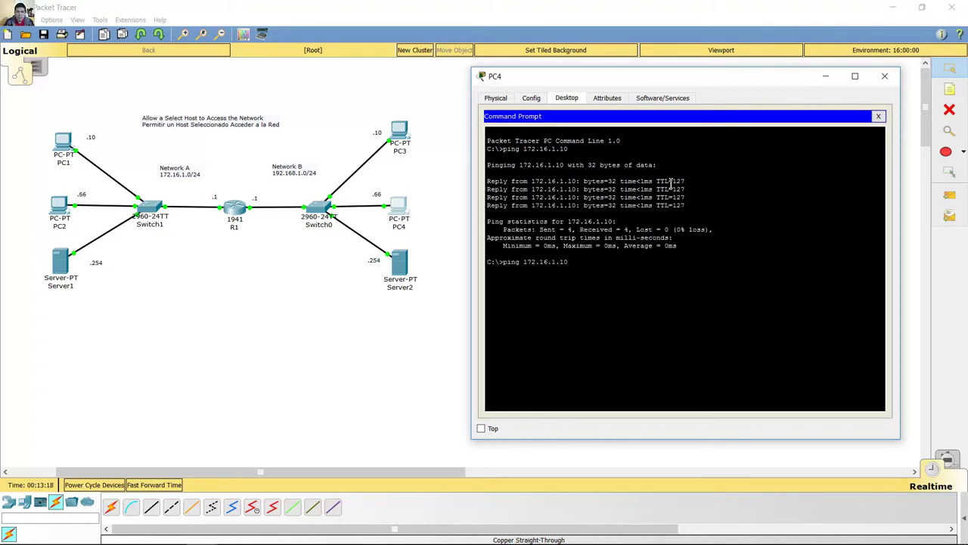
text(66)
key(Return)
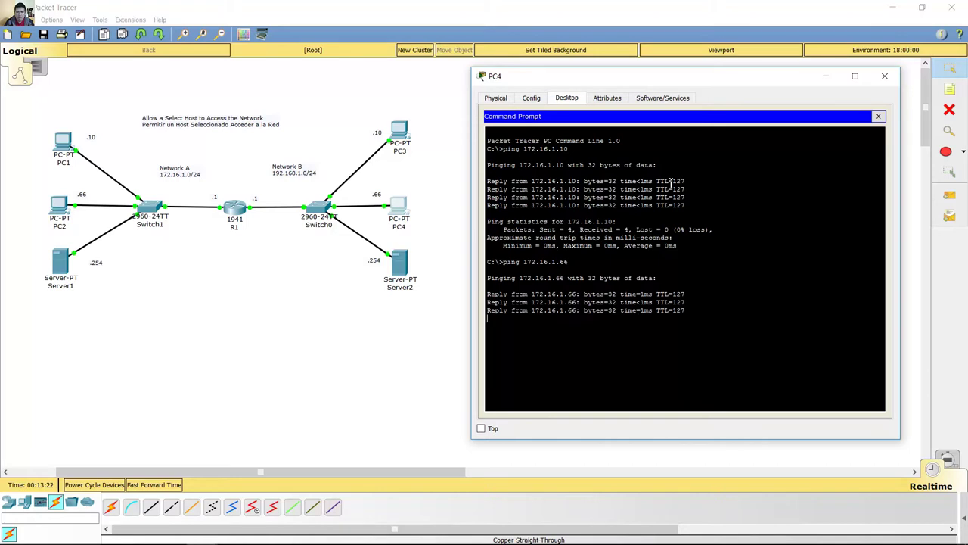
key(Up)
text(254)
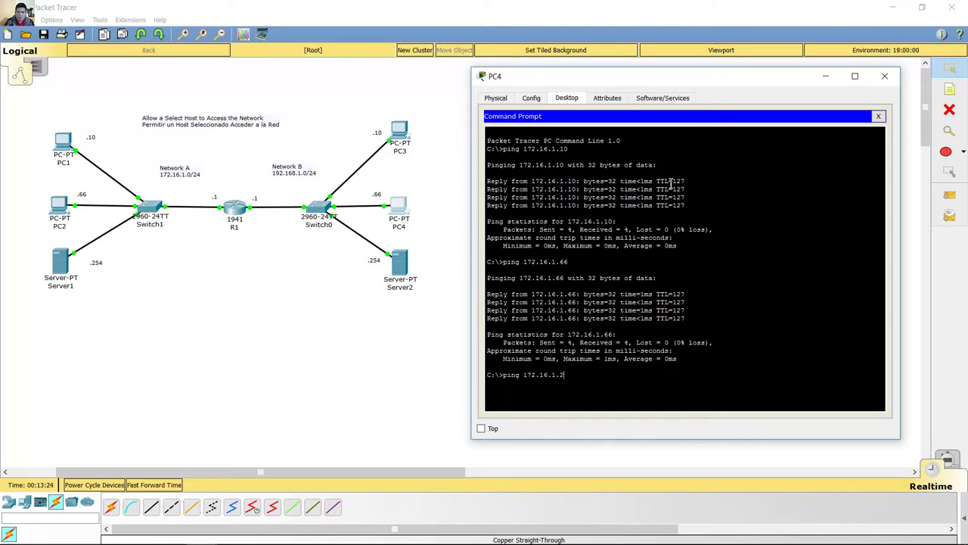
key(Return)
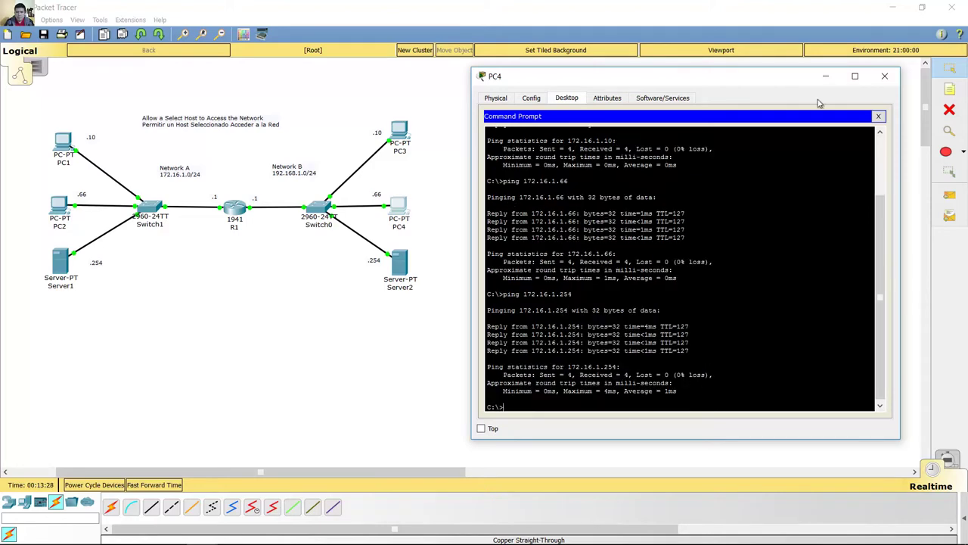
click(878, 78)
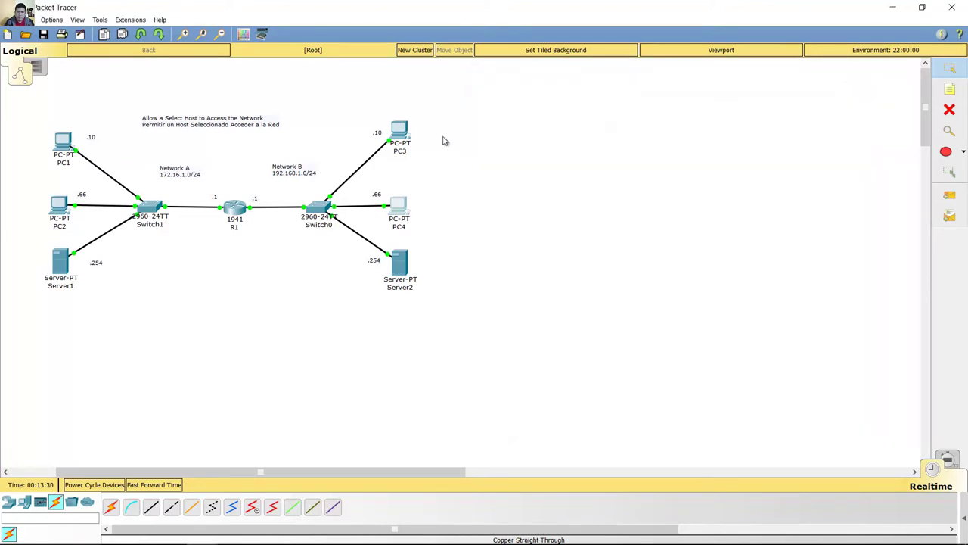
From PC3's command prompt, ping 172.16.1.10 and get destination host unreachable.
click(396, 134)
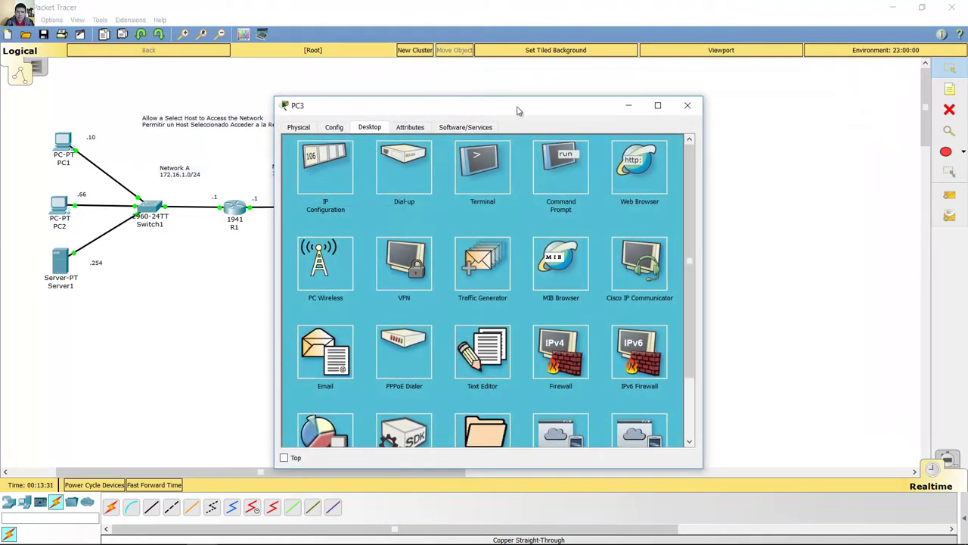
drag(518, 110, 655, 96)
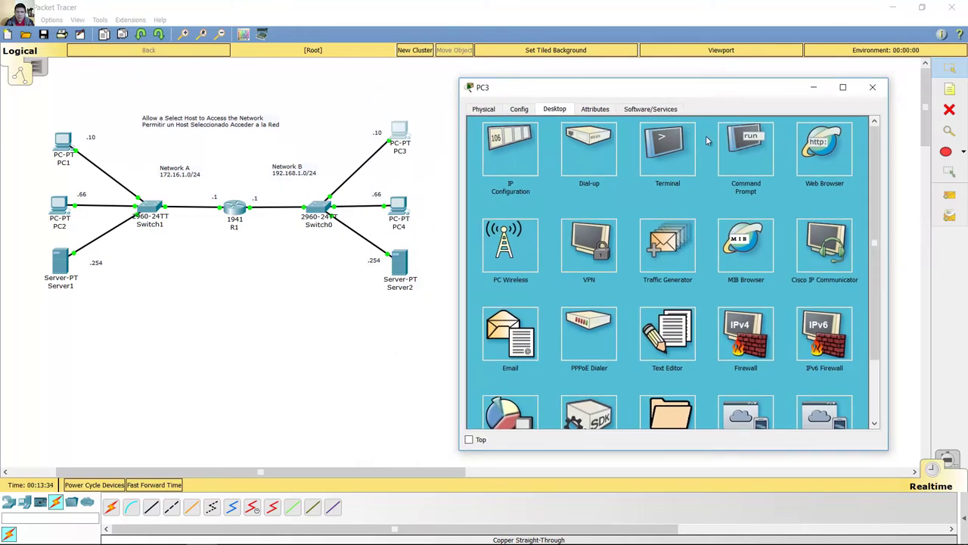
click(740, 160)
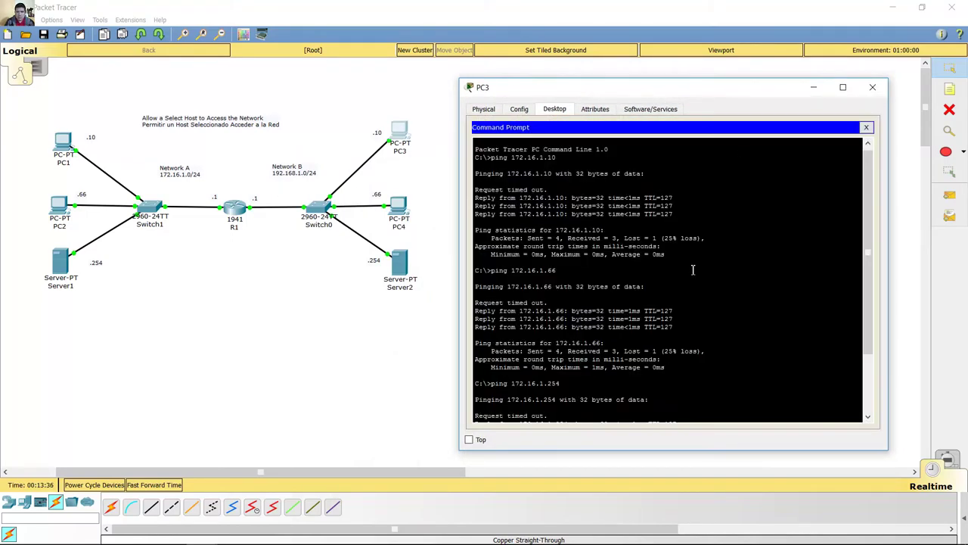
key(Up)
key(Up)
key(Up)
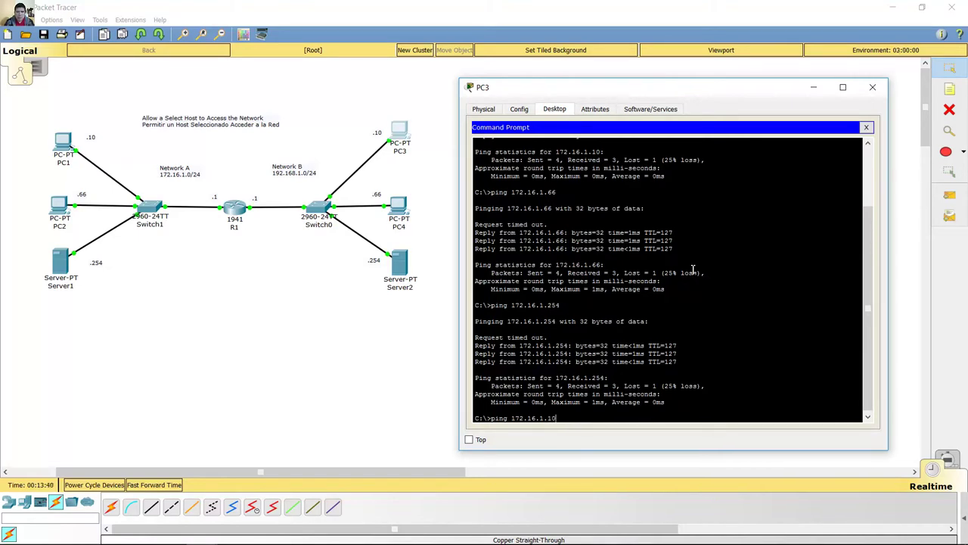
key(Return)
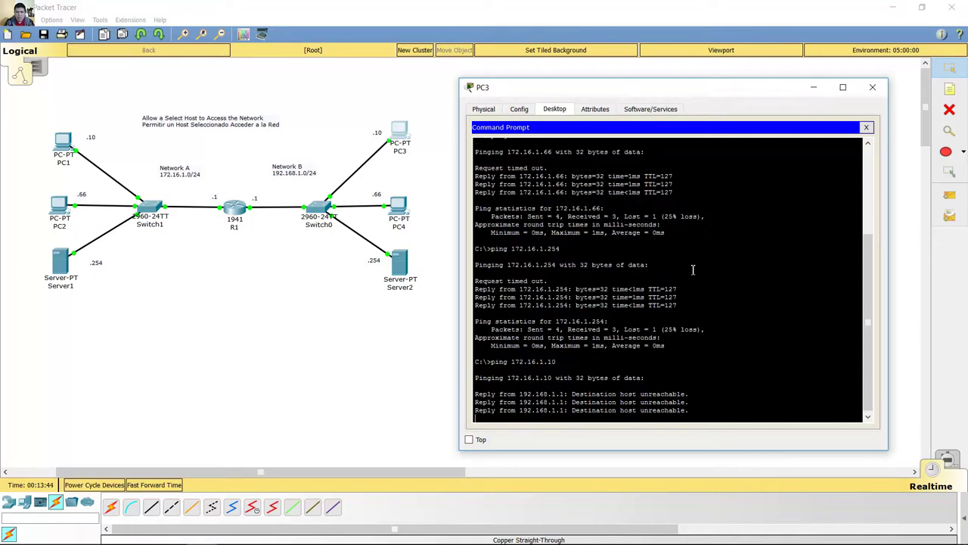
Ping 172.16.1.66 and 172.16.1.254 from PC3, both unreachable, then close PC3's window.
text(ping 172.16.1.)
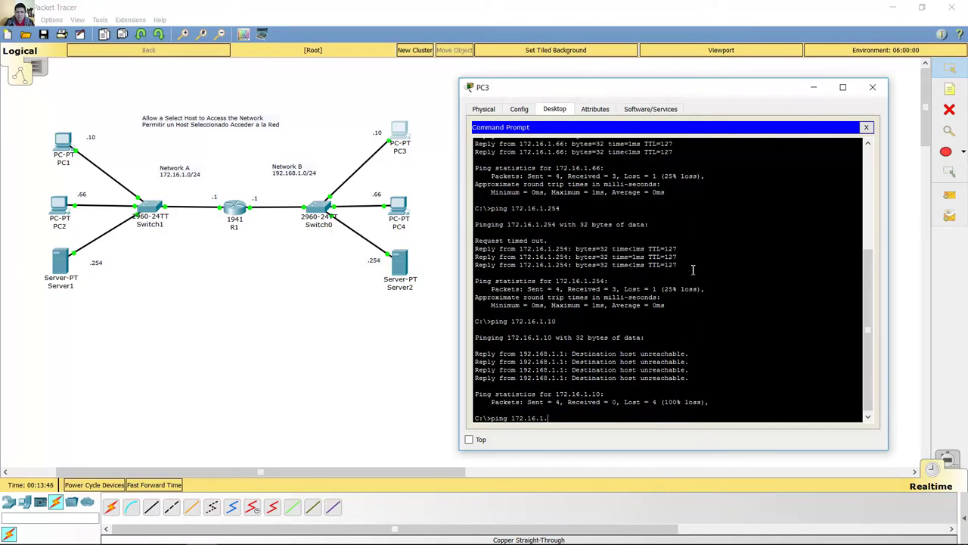
text(66)
key(Return)
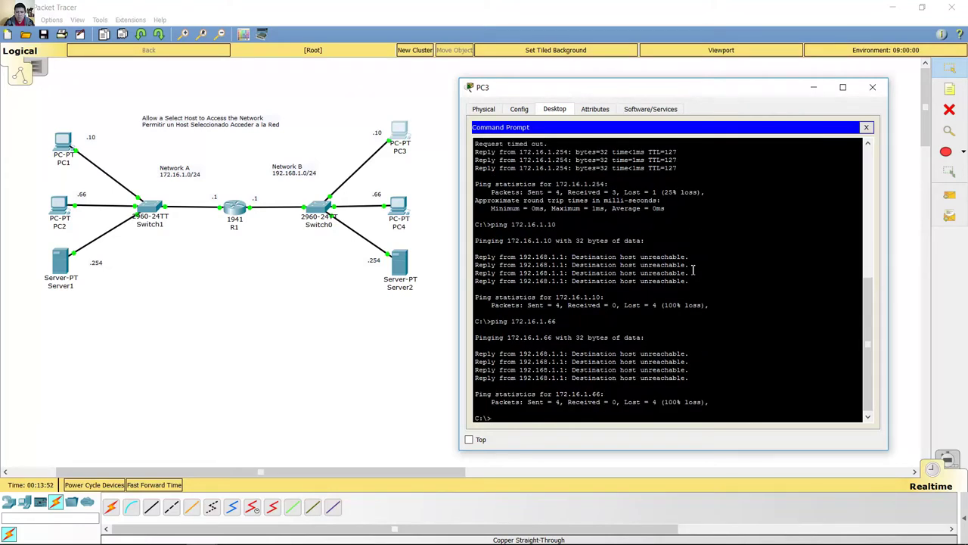
key(Up)
key(BackSpace)
key(BackSpace)
text(254)
key(Return)
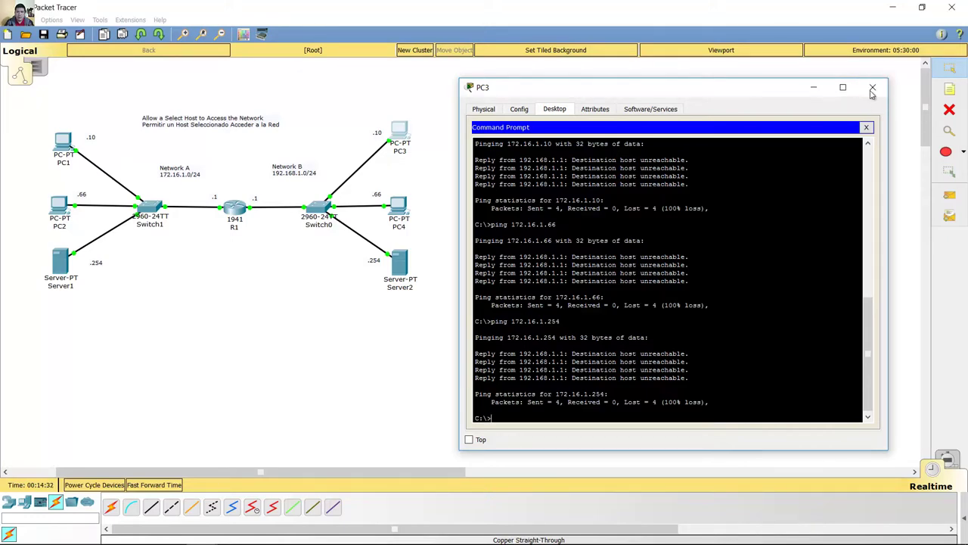
click(872, 89)
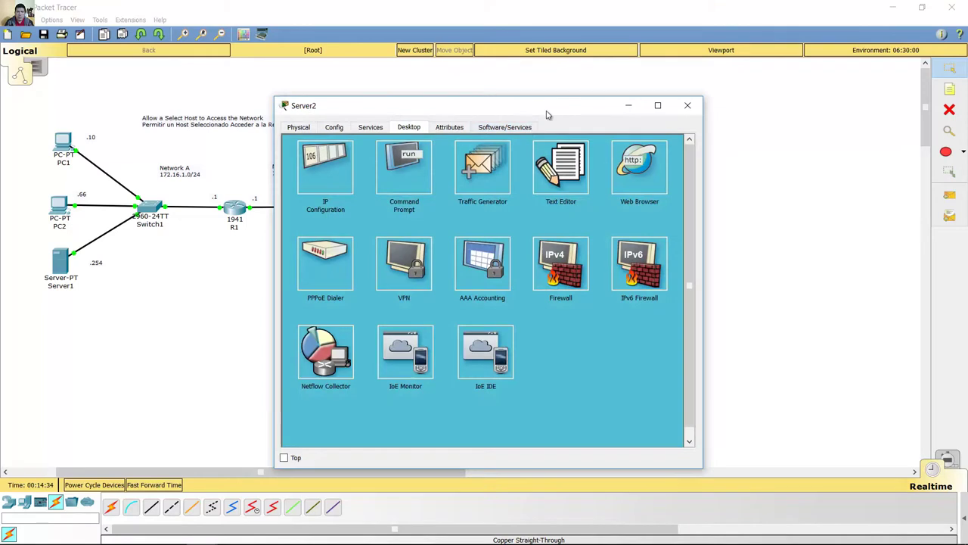
Ping 172.16.1.10 from Server2, get destination host unreachable, then close Server2's window.
drag(547, 112, 746, 97)
click(616, 157)
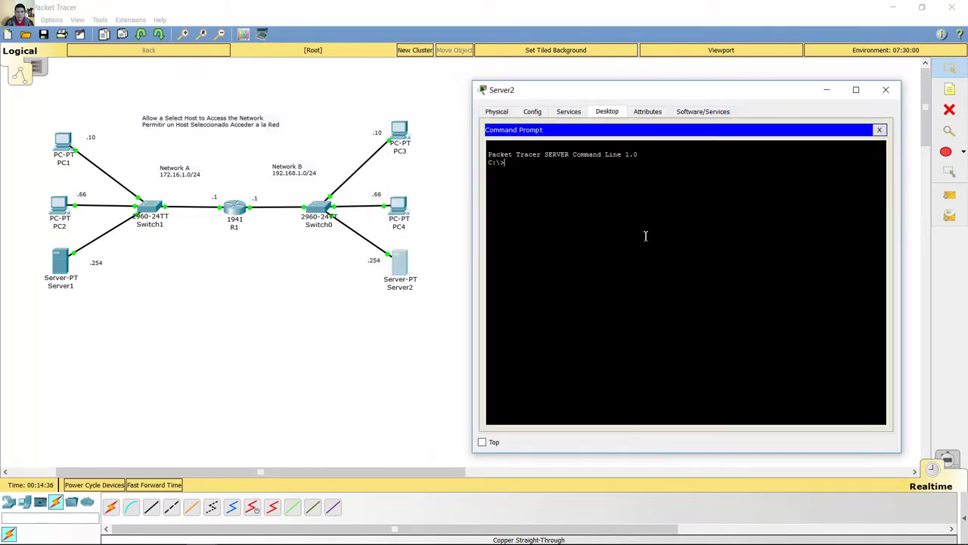
text(ping 172.16.1.10)
key(Return)
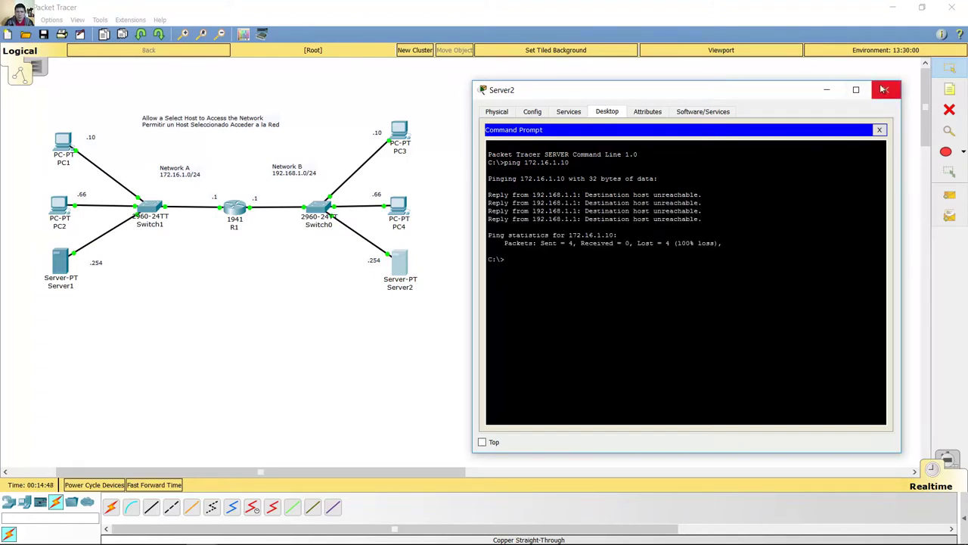
click(887, 91)
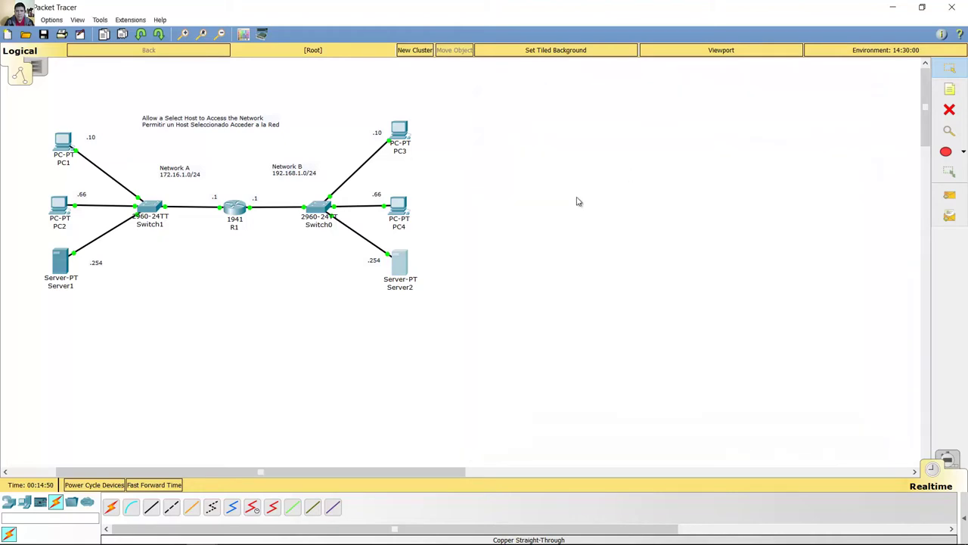
In R1's CLI, delete the ONLY_HOST standard access list with 'no ip access-list standard ONLY_HOST'.
click(241, 213)
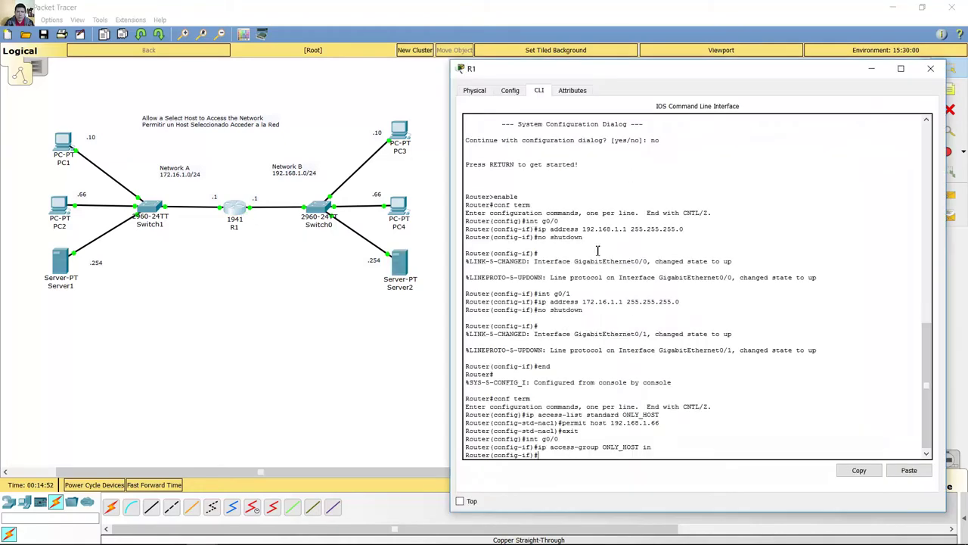
text(exit)
key(Return)
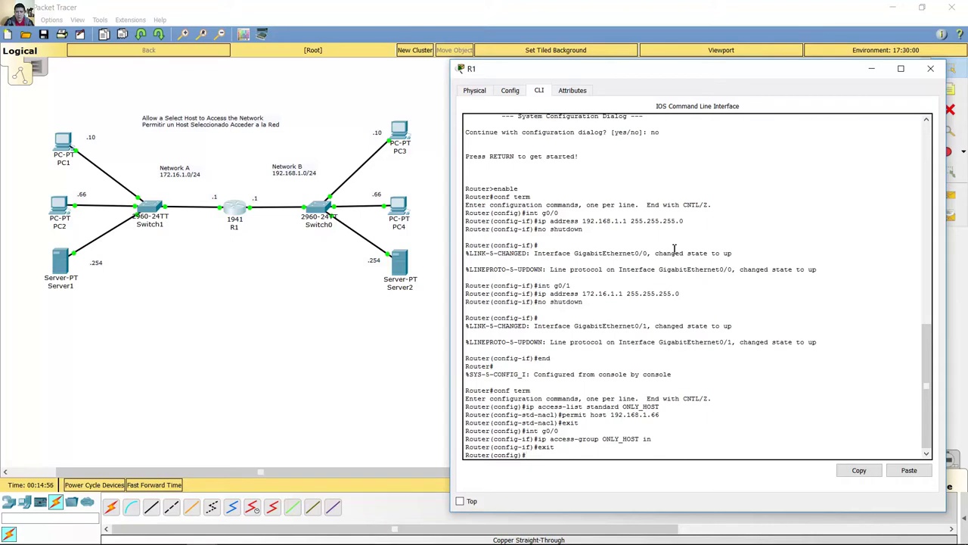
text(exit)
key(Up)
key(Up)
key(Up)
key(Up)
key(Up)
key(Up)
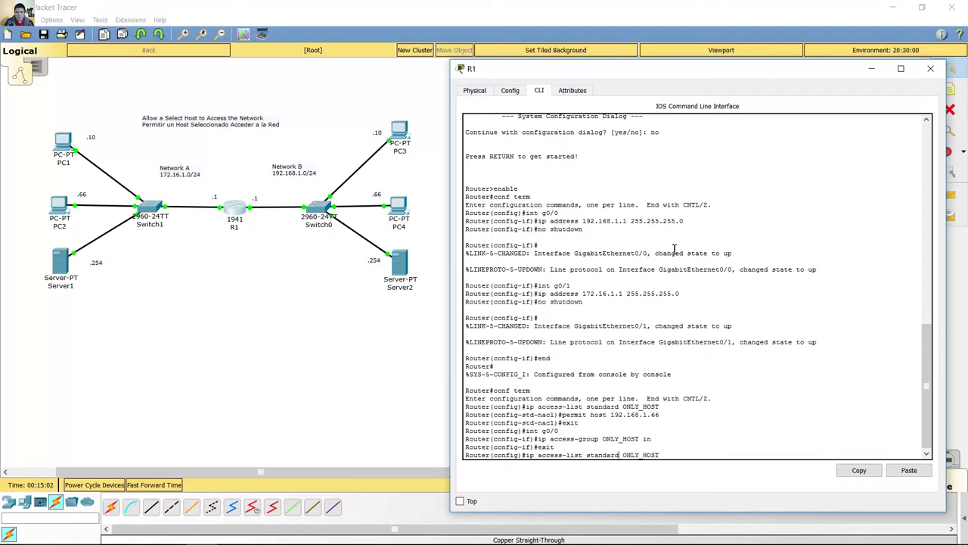
key(ctrl+a)
text(no)
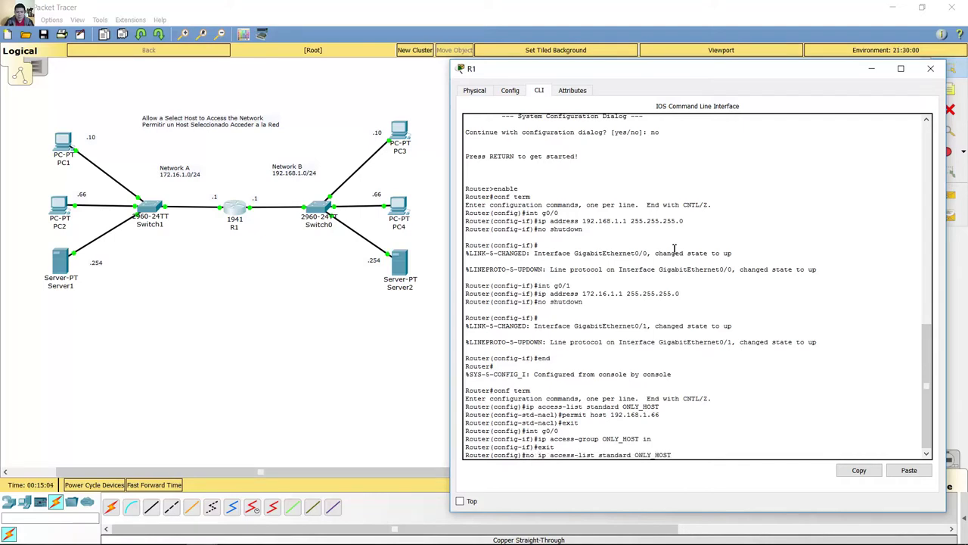
key(Return)
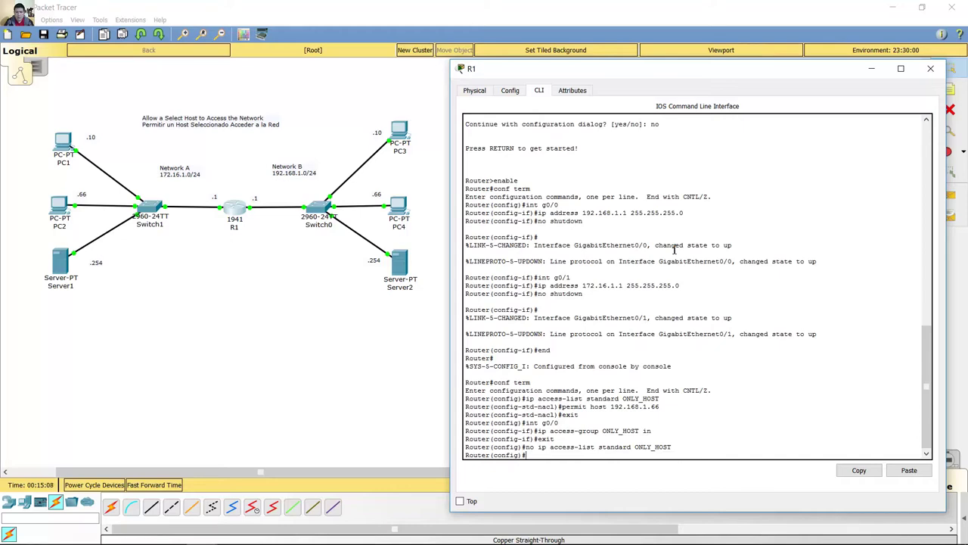
Remove 'ip access-group ONLY_HOST in' from interface g0/0 and exit interface mode.
text(int g0/0)
key(Return)
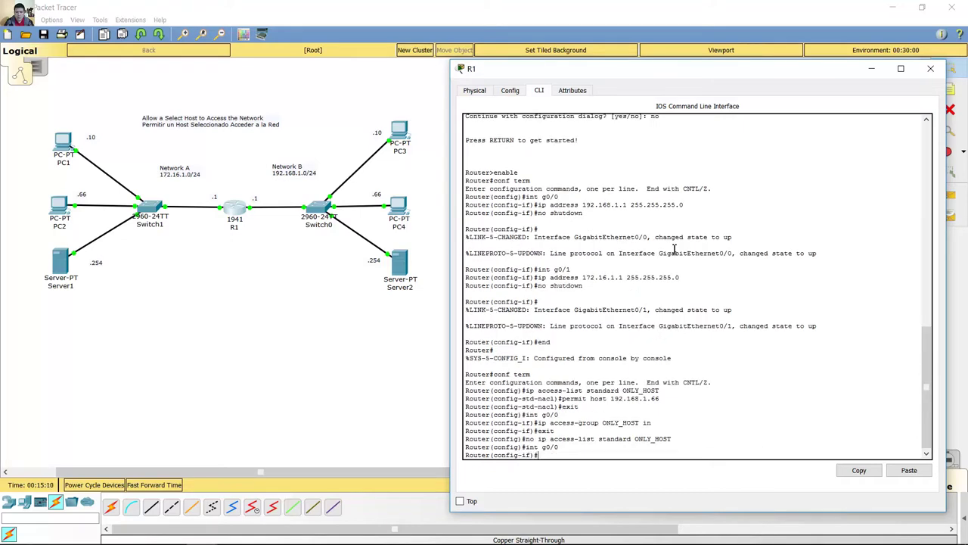
key(Up)
key(Up)
key(Up)
key(Up)
key(Home)
text(no)
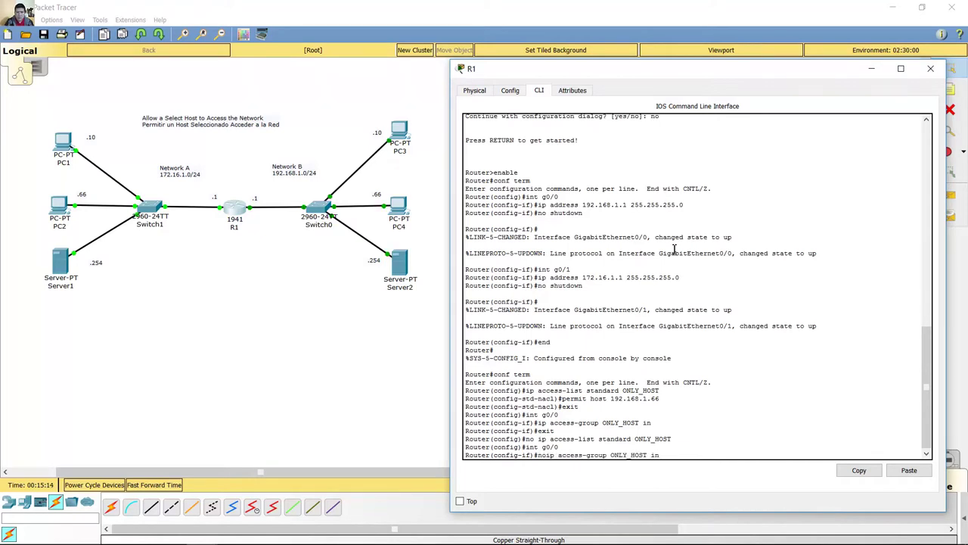
key(Return)
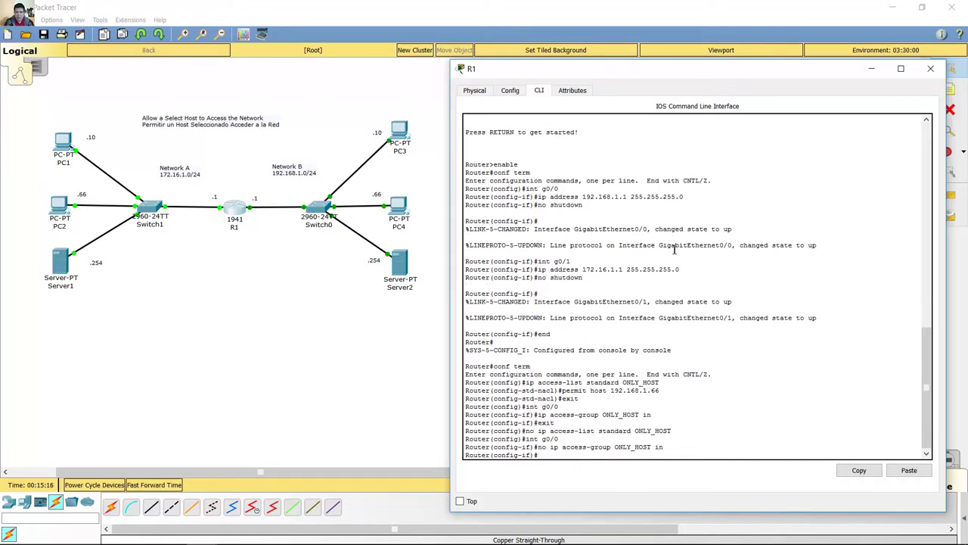
text(exit)
key(Return)
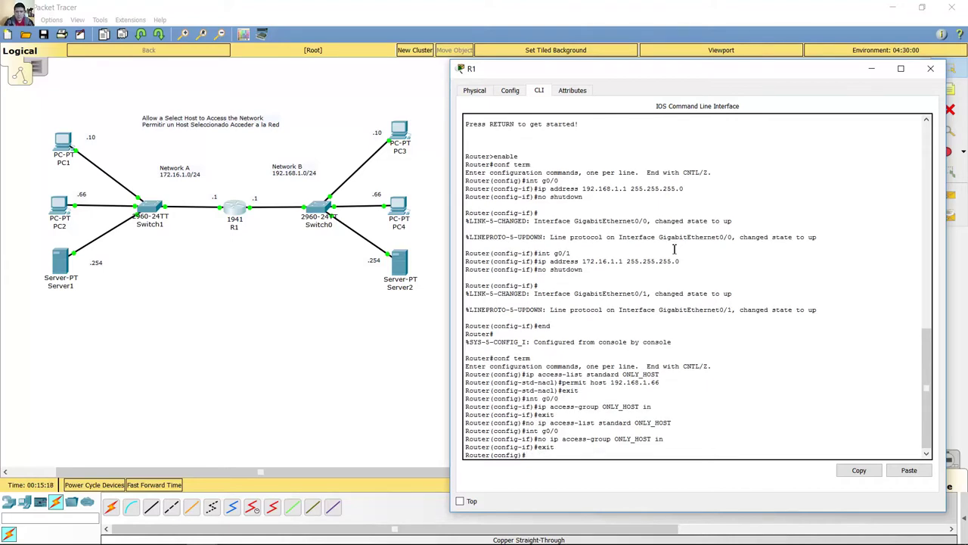
click(644, 4)
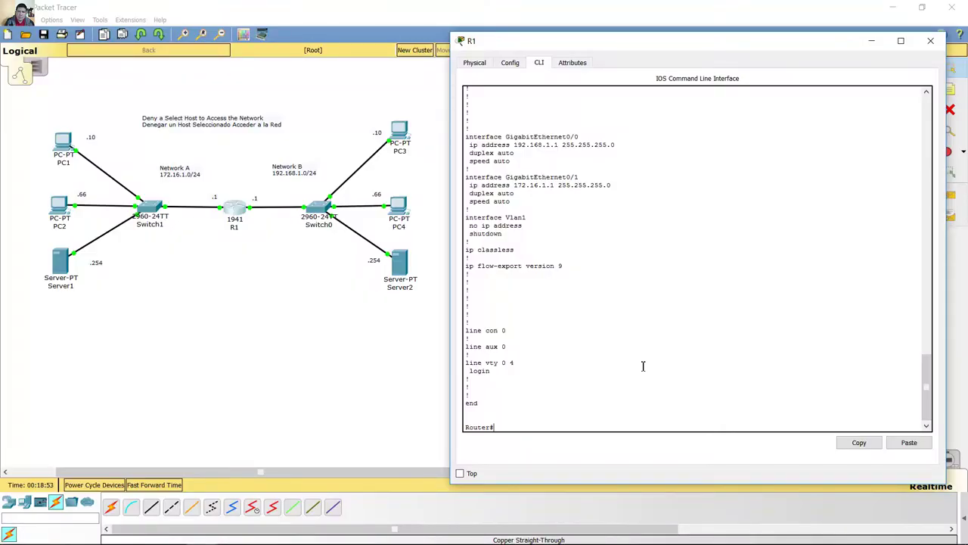
In global config on R1, create the standard access list DENY_HOST and start a 'deny host' entry.
text(conf term)
key(Return)
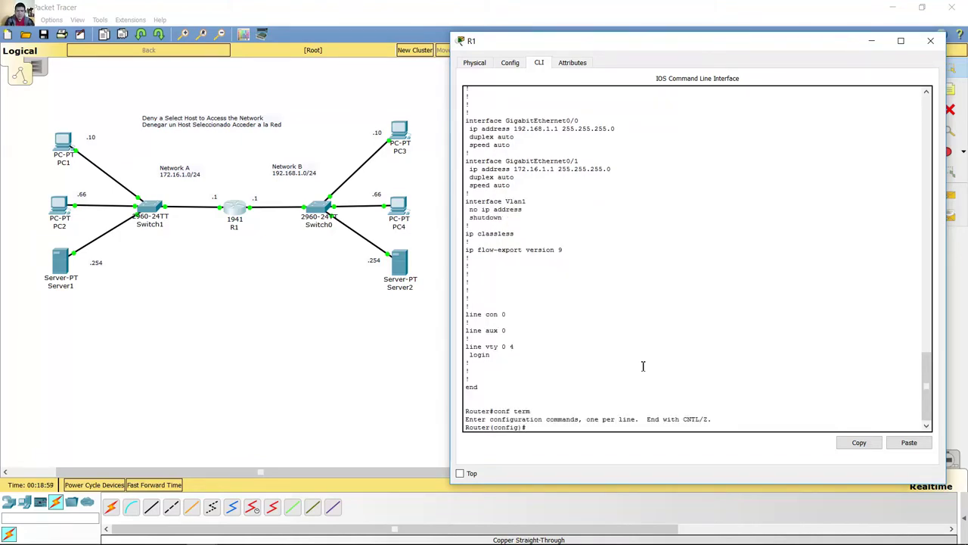
text(ip access-list)
text( star)
text(ndar)
text(d DENY )
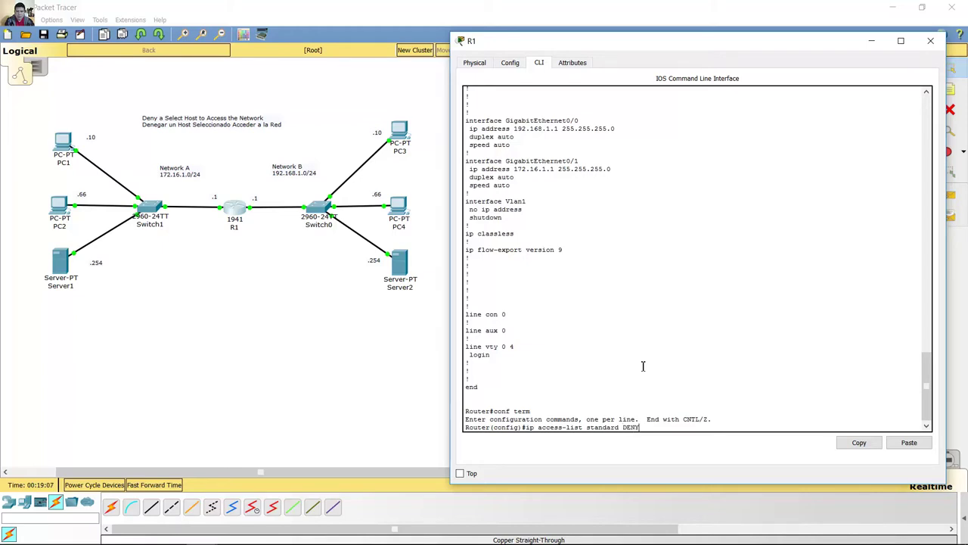
text(HOST)
scroll(926, 386, down, 1)
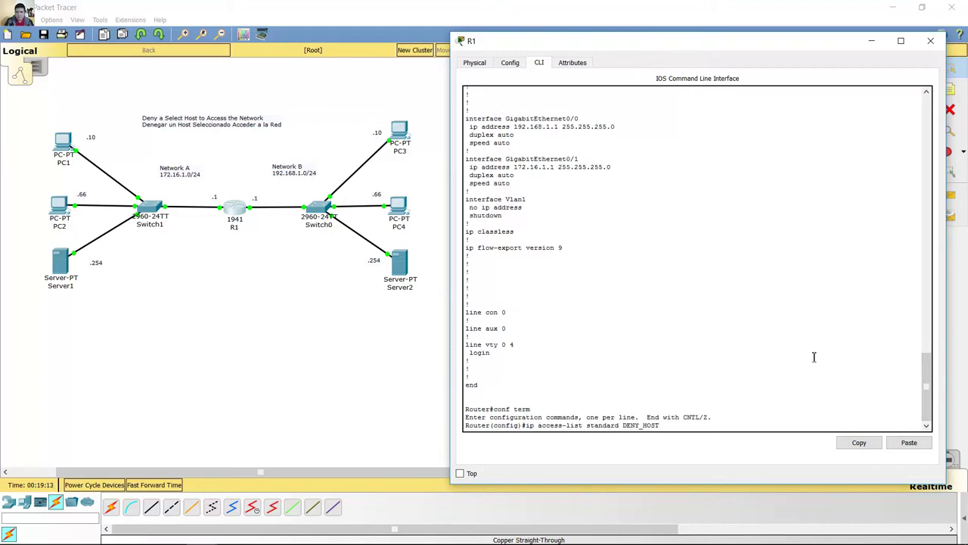
key(Return)
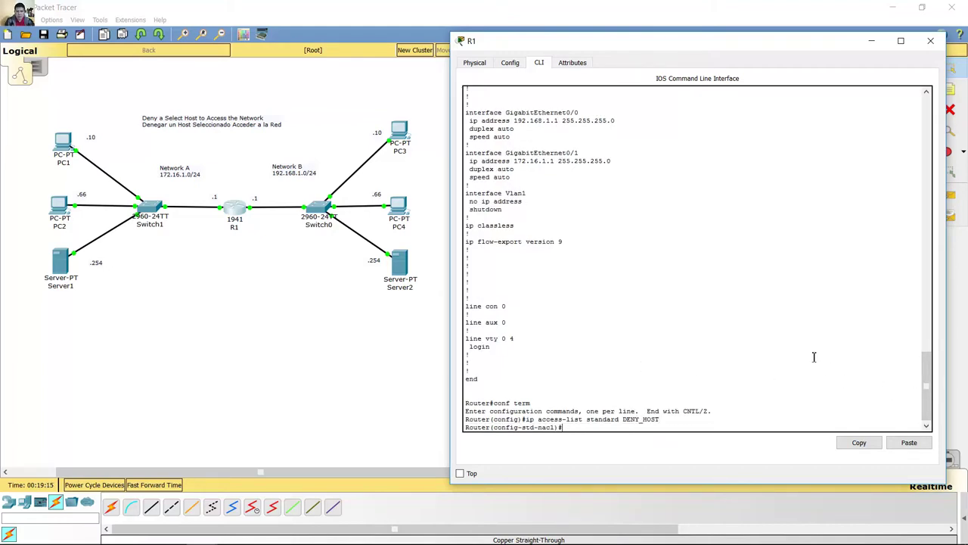
text(deny host)
Mark PC4 and the Network A devices on the topology, then return to R1's CLI.
click(398, 368)
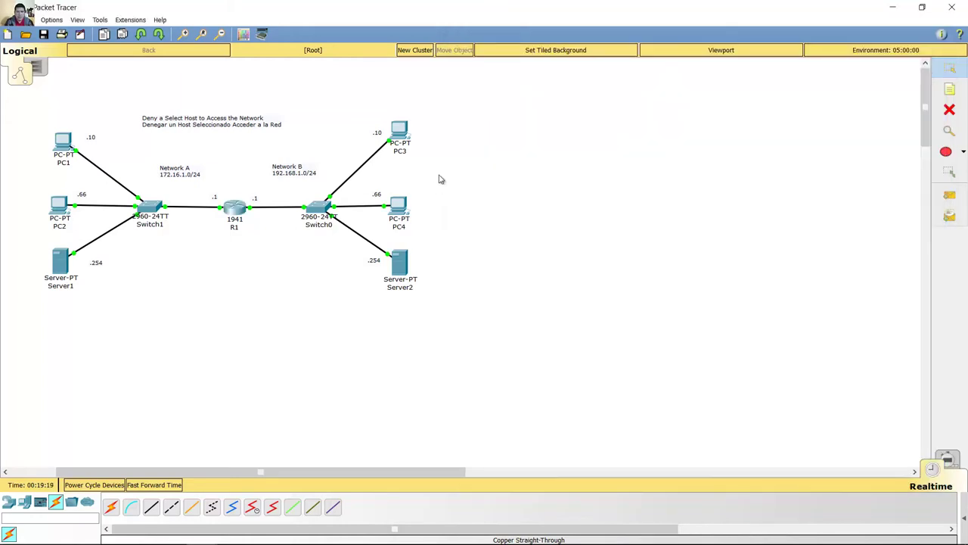
drag(448, 173, 359, 243)
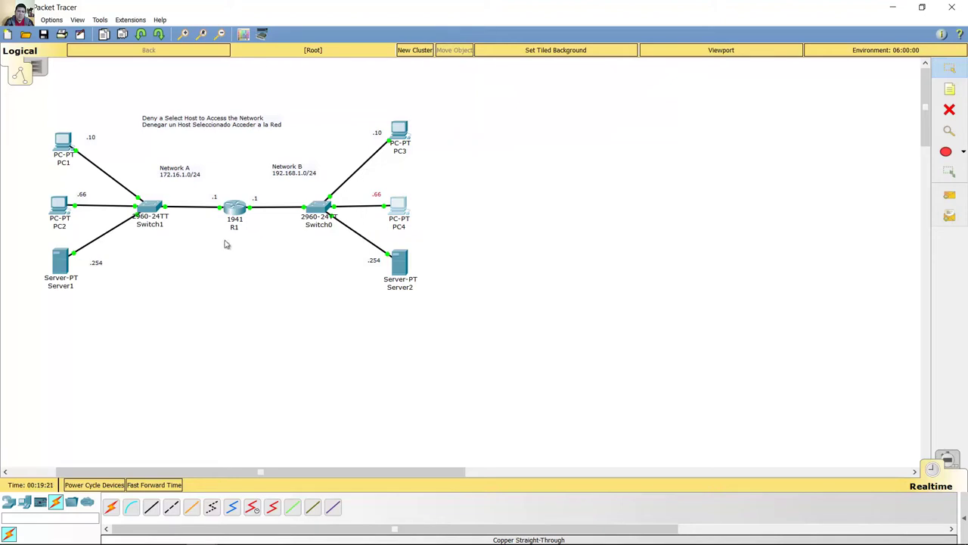
drag(206, 293, 57, 134)
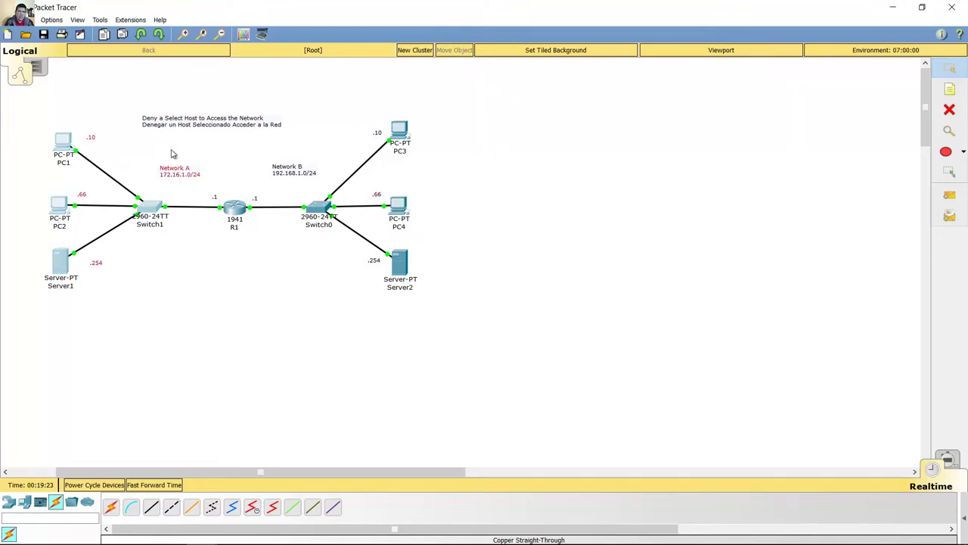
drag(464, 197, 372, 231)
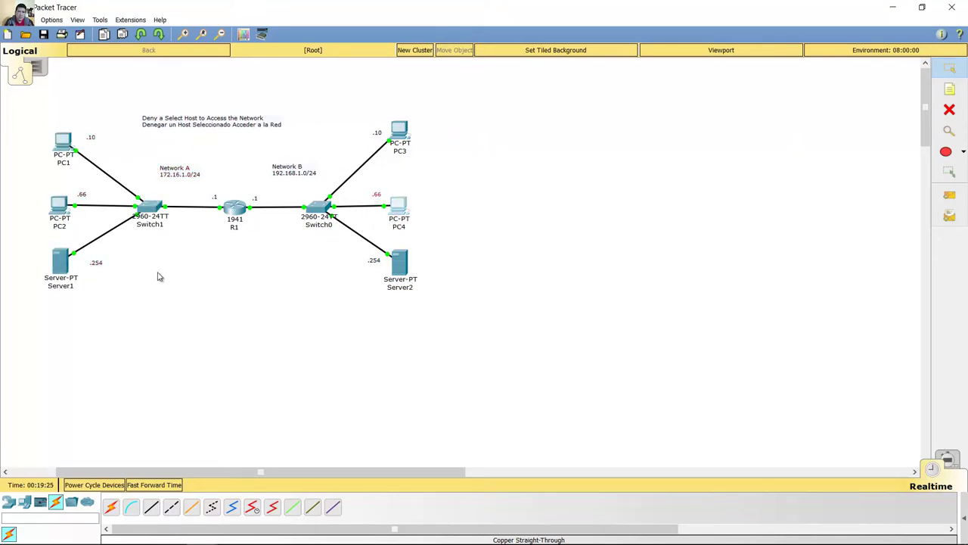
drag(204, 292, 32, 139)
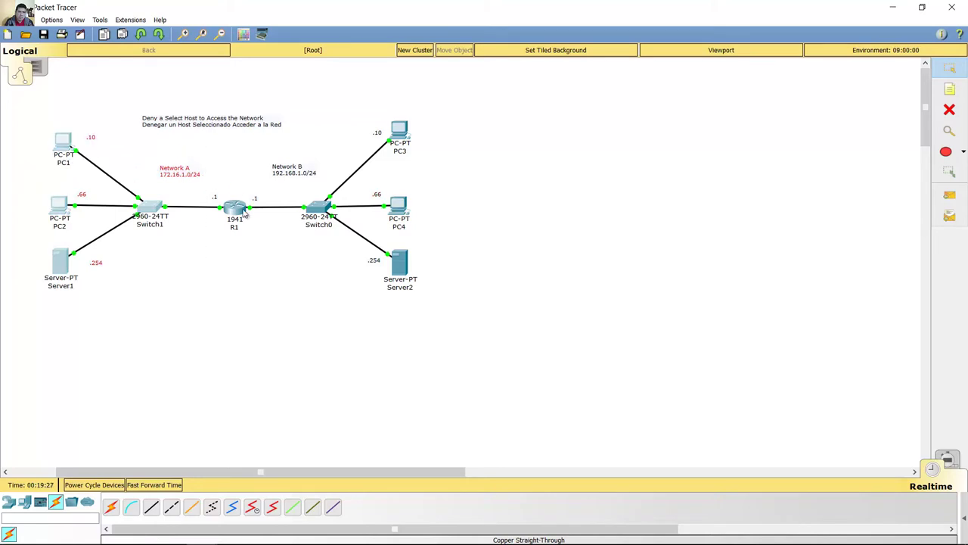
click(242, 215)
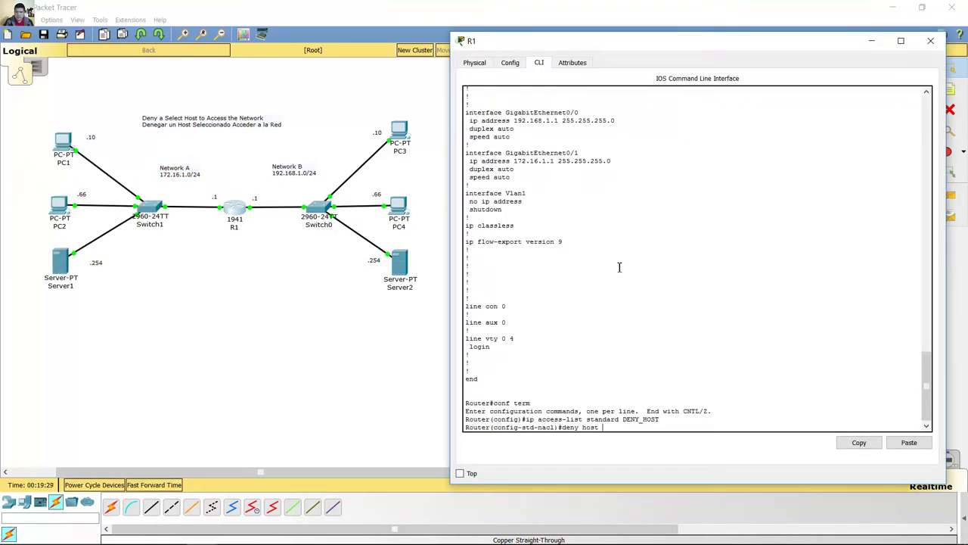
Give DENY_HOST a deny entry for host 192.168.1.66 and a permit any entry.
text(192.168.1.66)
key(Return)
text(pe)
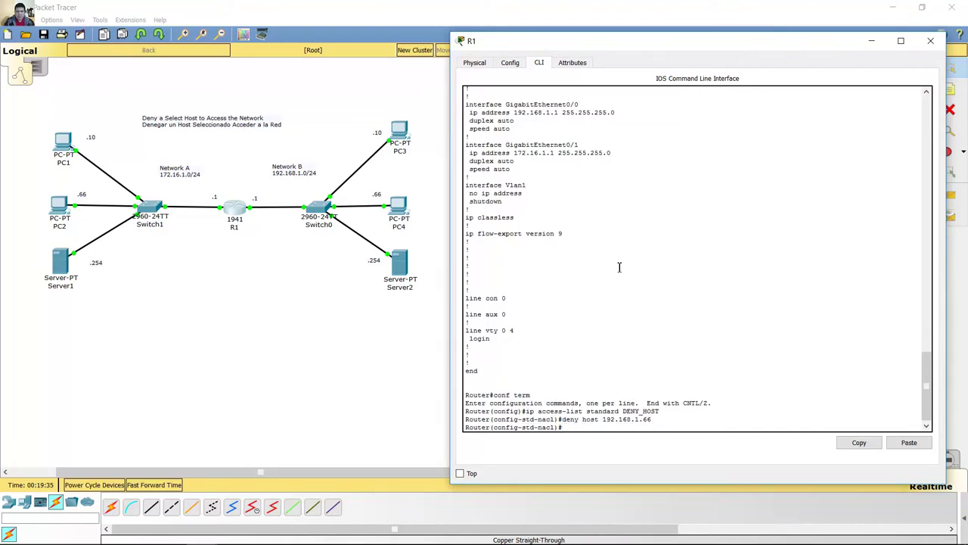
text(rmit iny)
key(Return)
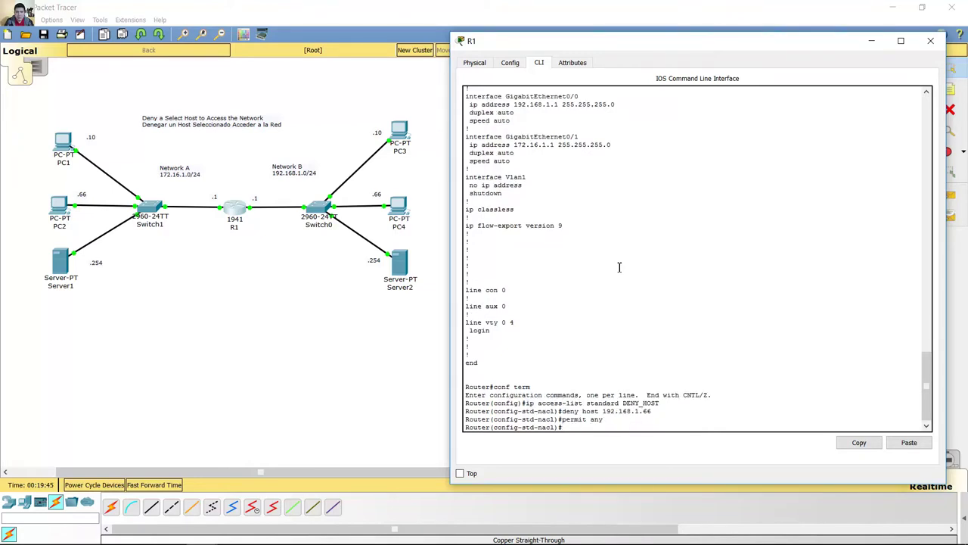
text(exit)
key(Return)
Apply DENY_HOST inbound on g0/0 with 'ip access-group DENY_HOST in'.
text(int)
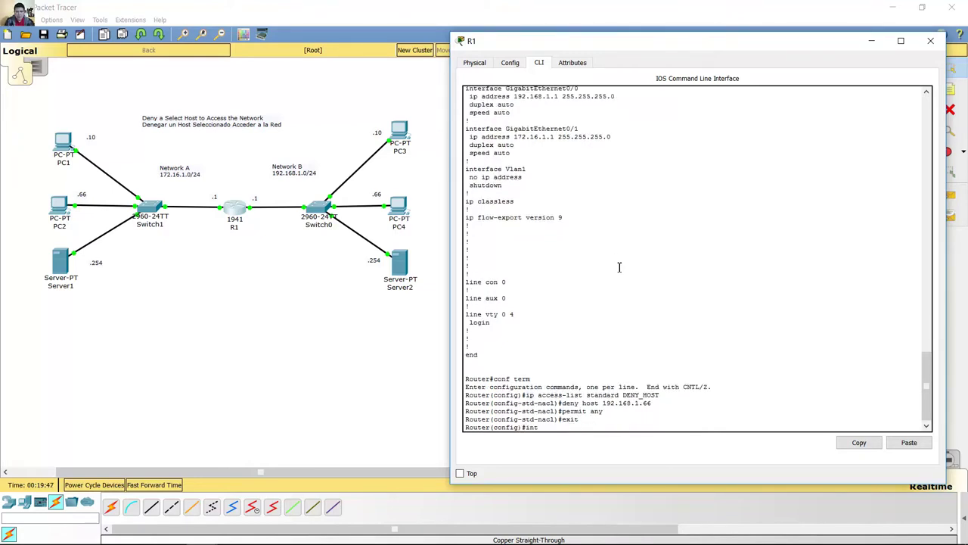
text( g0/0/)
key(Return)
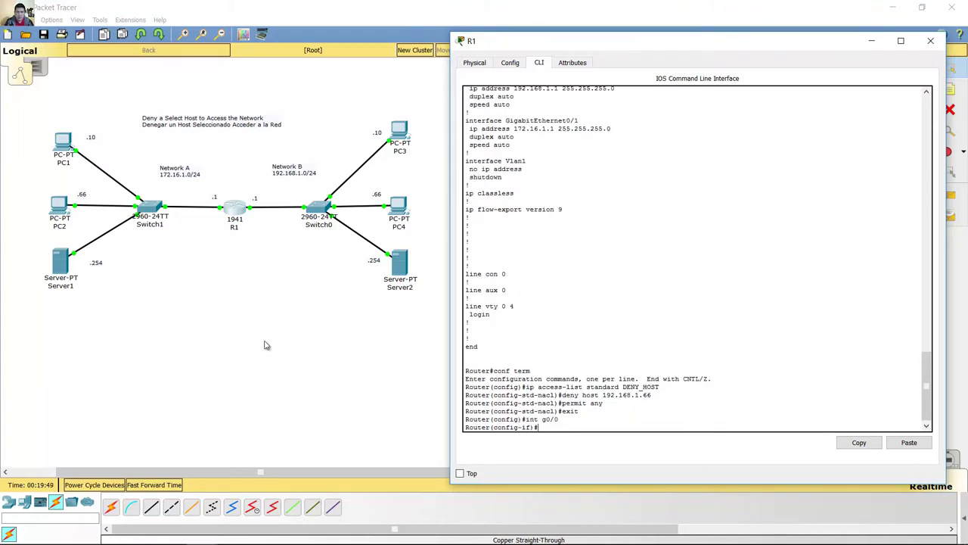
click(255, 282)
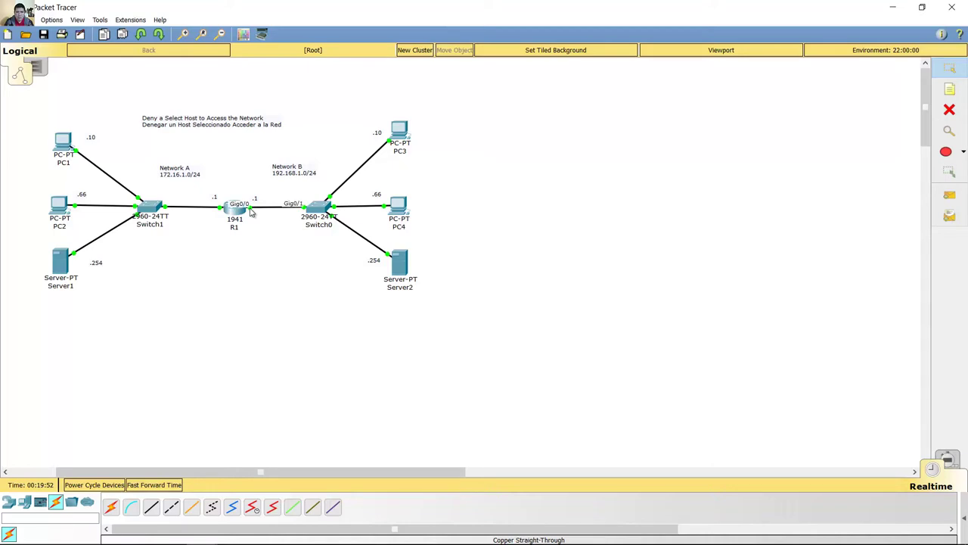
click(239, 213)
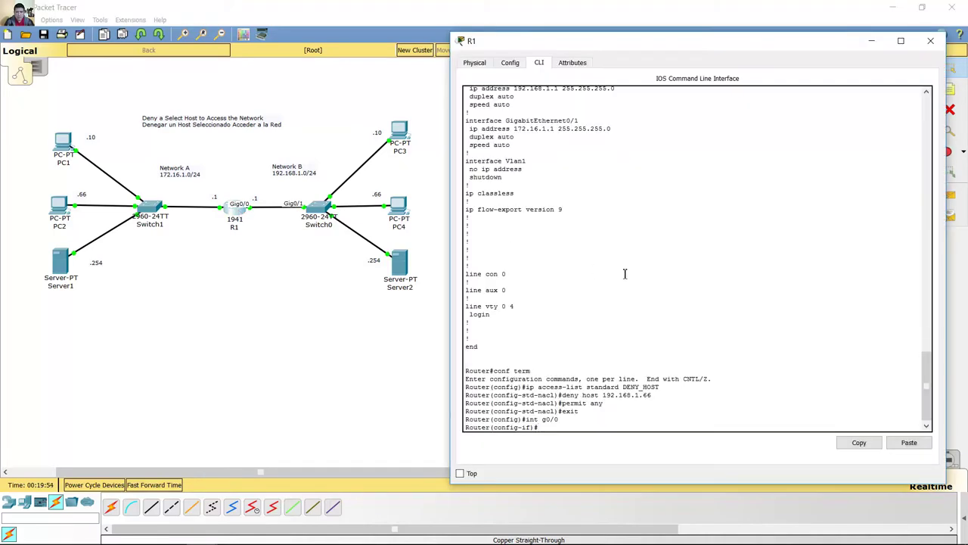
text(ip -acces)
key(BackSpace)
key(BackSpace)
key(BackSpace)
key(BackSpace)
key(BackSpace)
key(BackSpace)
key(BackSpace)
text(access-group DENY)
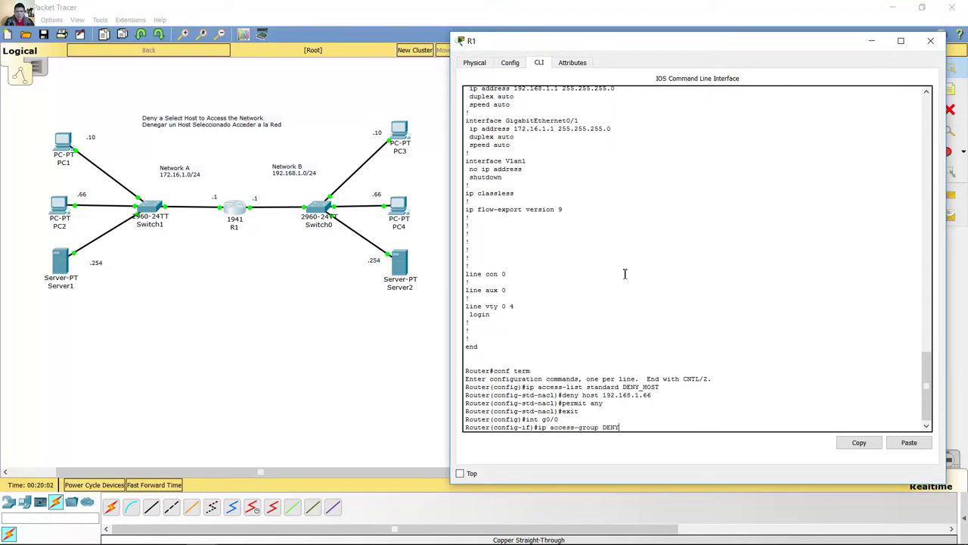
text(_HOST)
scroll(926, 407, down, 1)
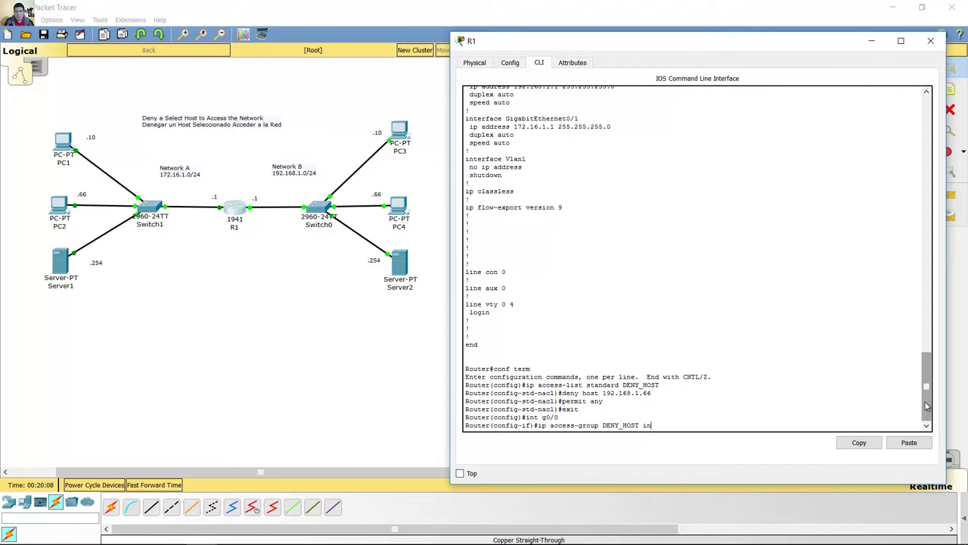
text(in)
key(Return)
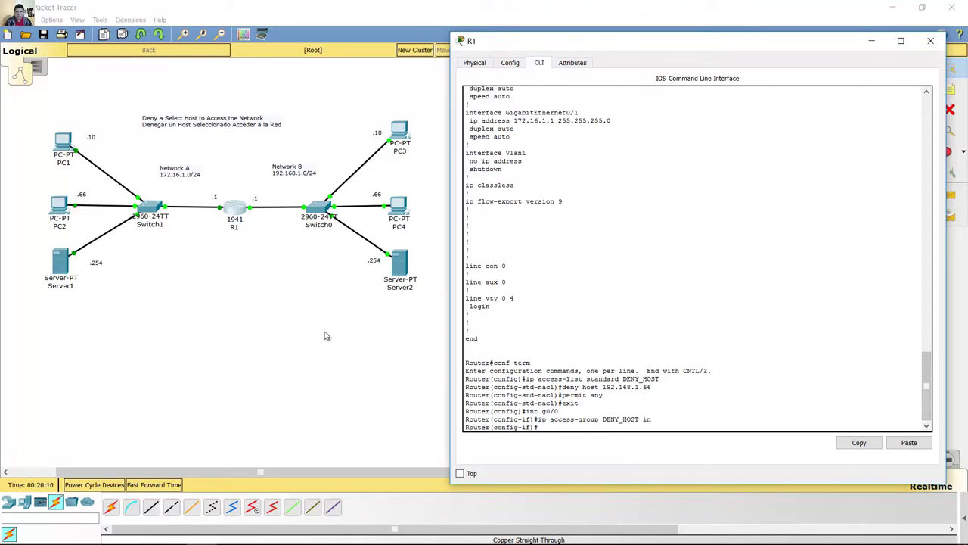
From PC4's command prompt, ping 172.16.1.10 and get destination host unreachable.
click(327, 336)
click(401, 206)
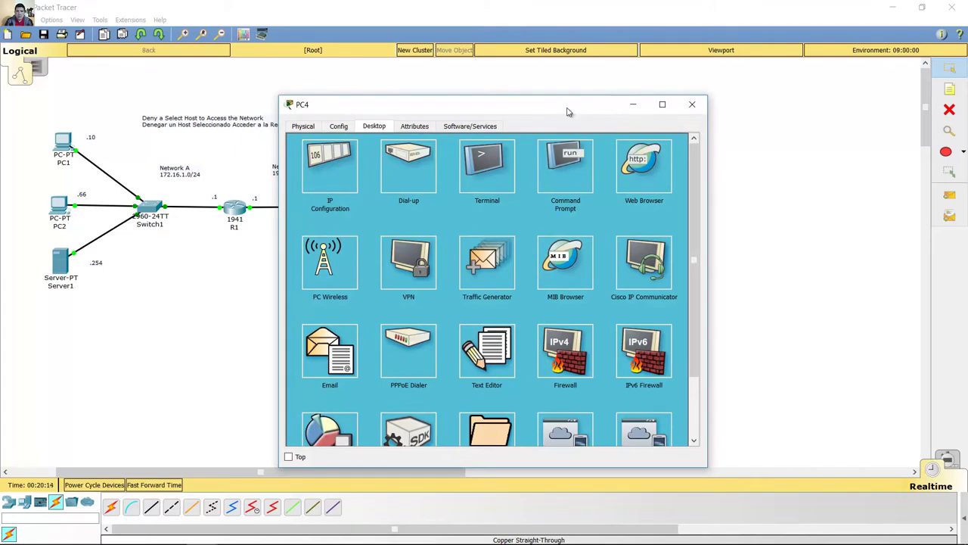
drag(569, 110, 732, 84)
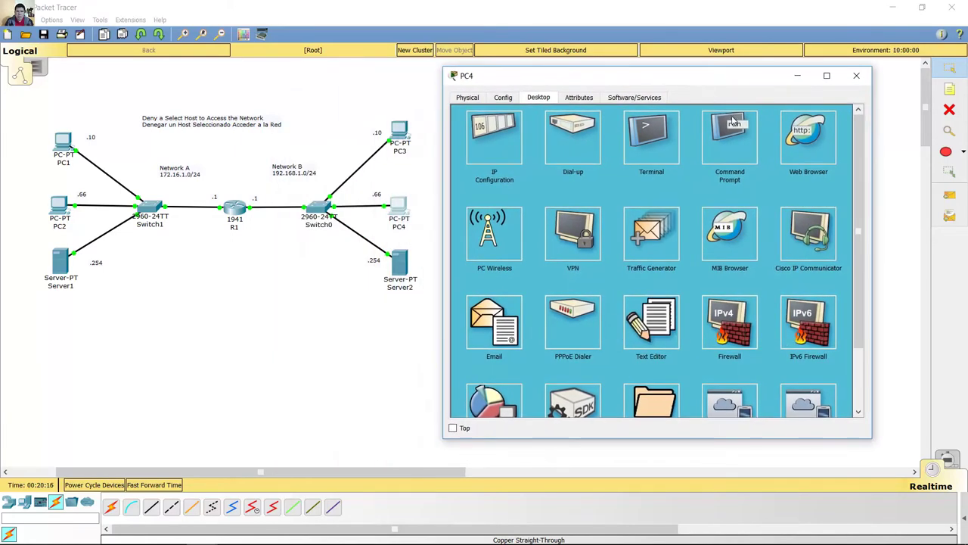
click(739, 140)
key(Up)
key(Up)
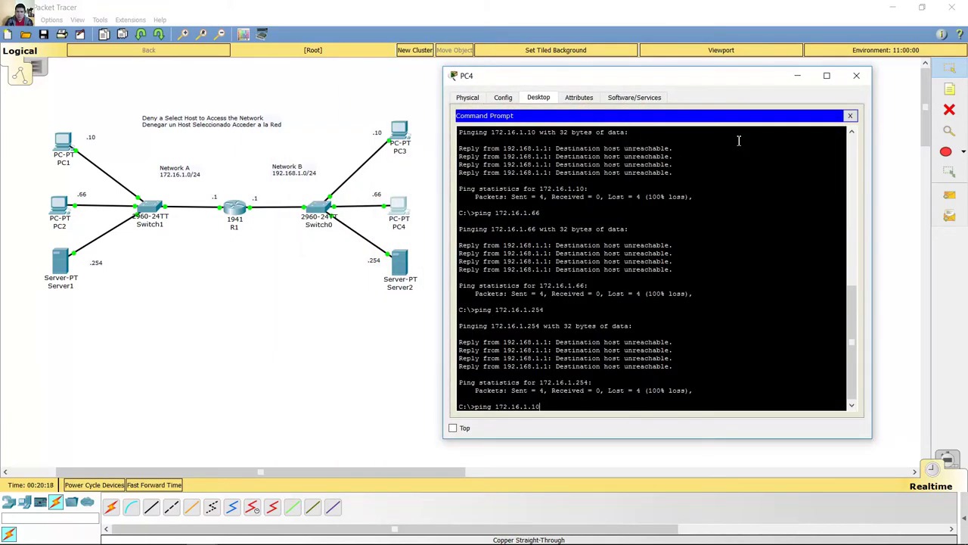
key(Return)
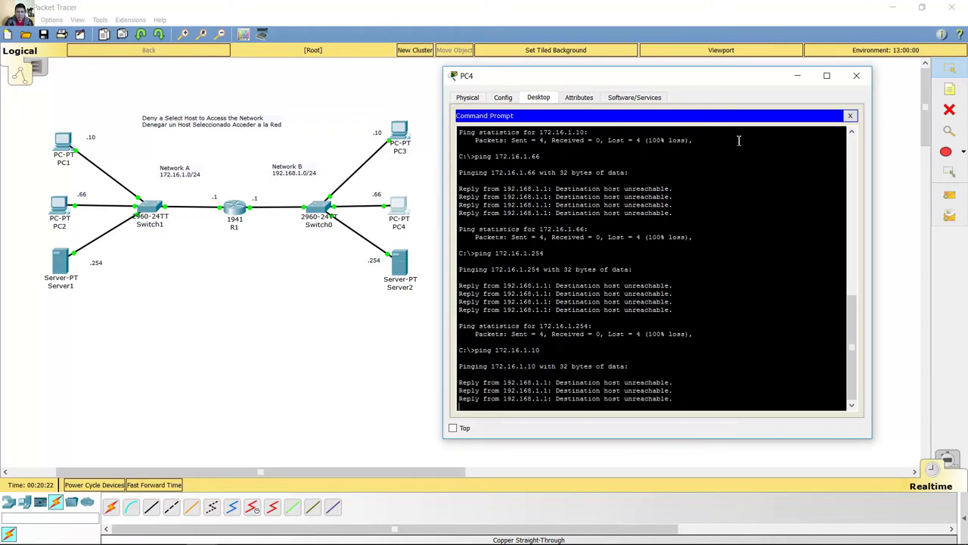
Ping 172.16.1.66 and 172.16.1.254 from PC4, both unreachable, then close PC4's window.
key(Up)
key(Up)
key(Up)
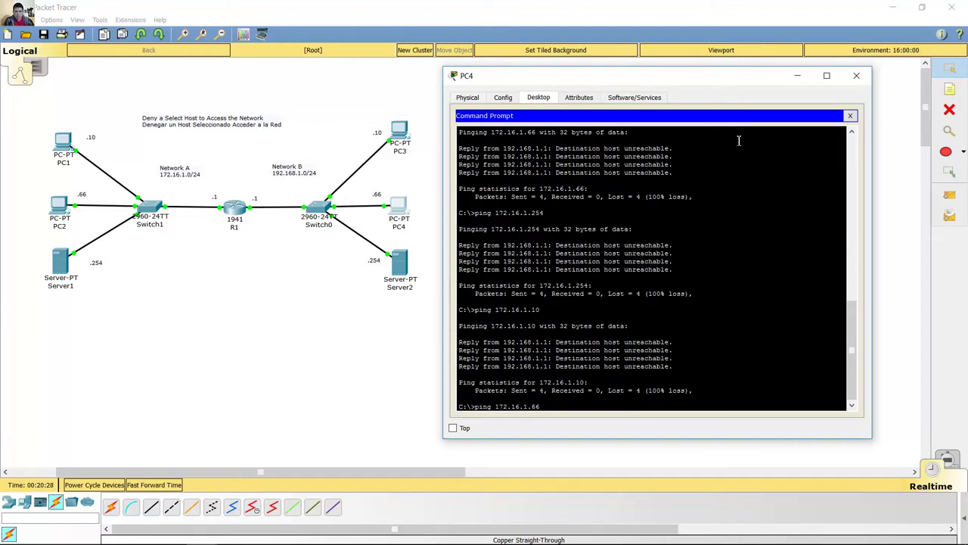
key(Return)
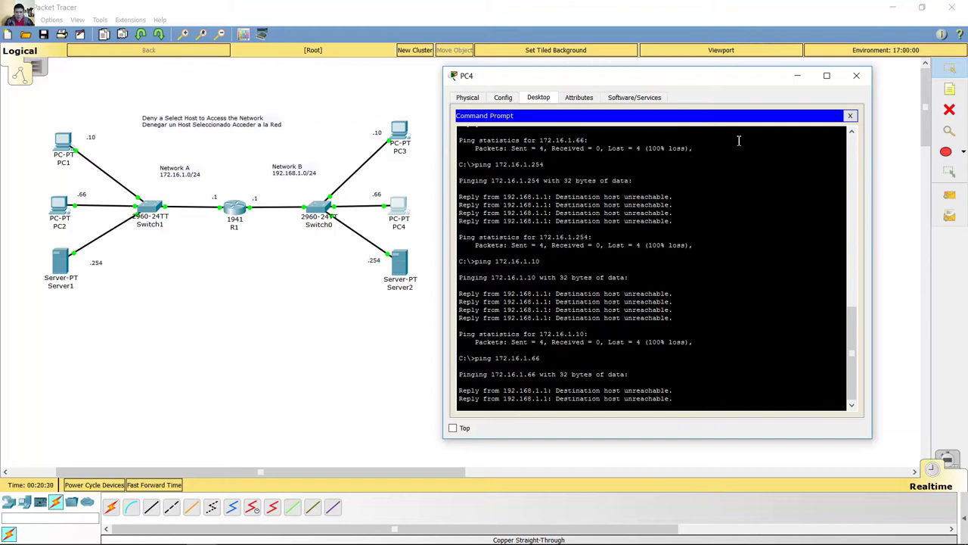
key(Up)
key(Up)
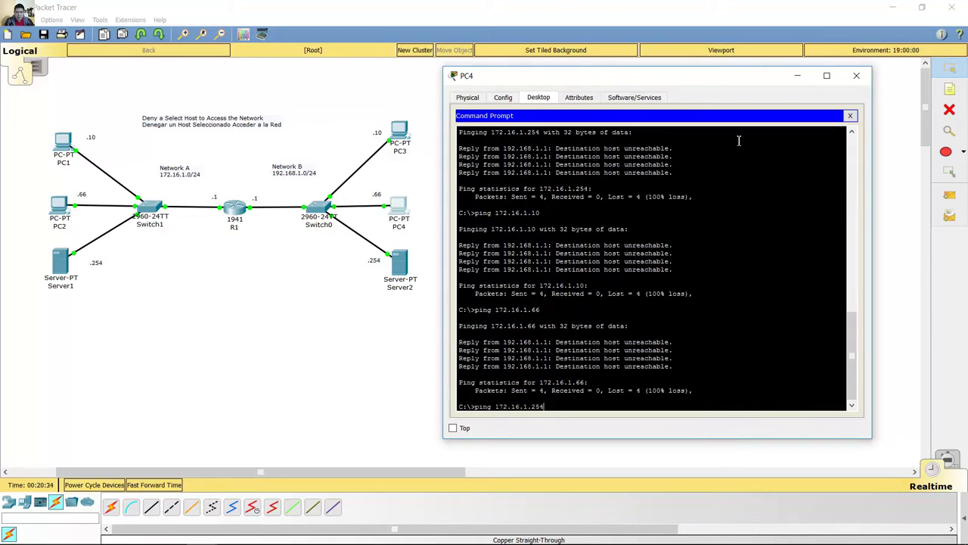
key(Return)
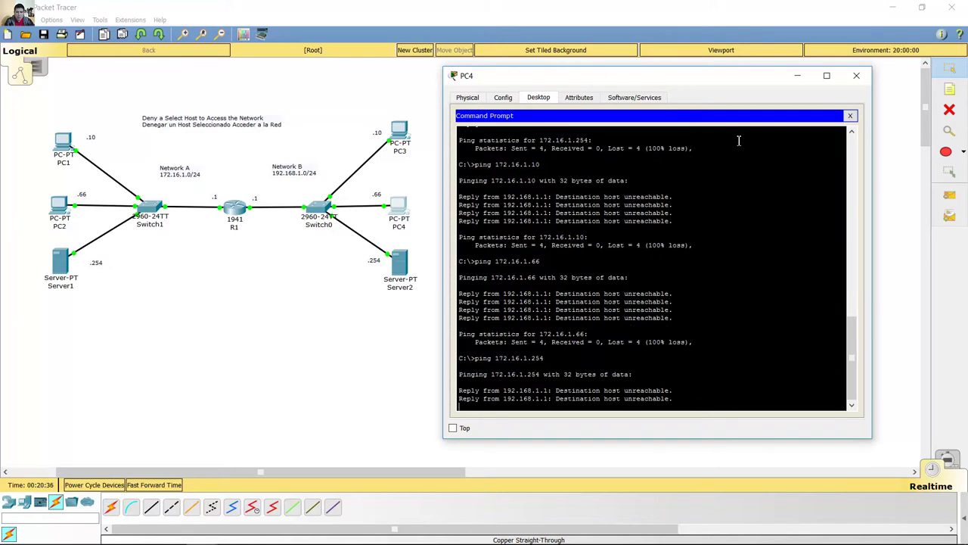
click(850, 81)
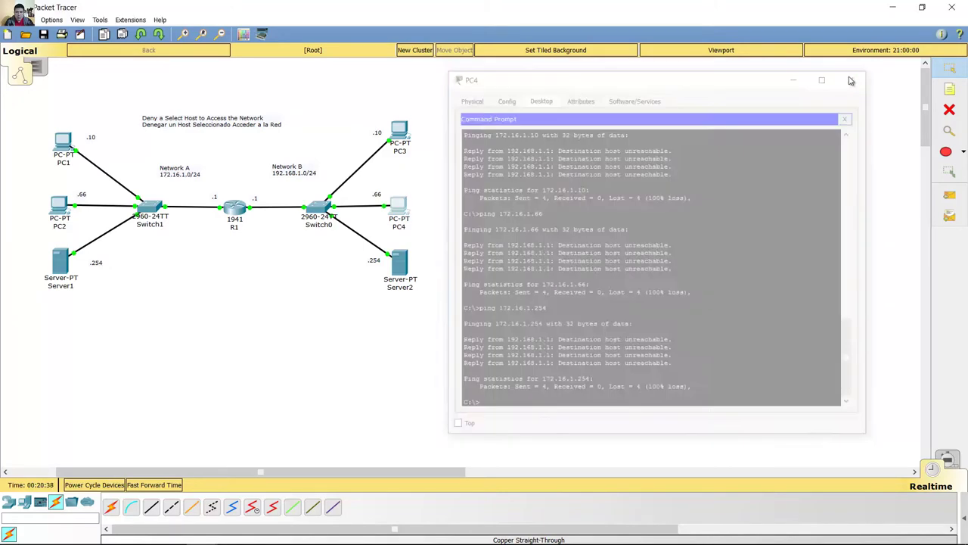
From PC3, ping 172.16.1.10, 172.16.1.66 and 172.16.1.254, getting successful replies.
click(398, 129)
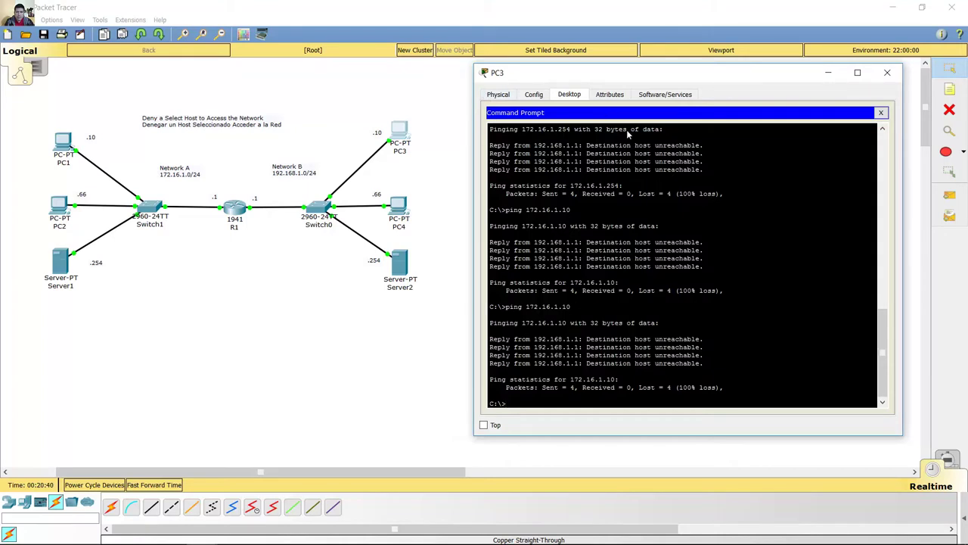
text(ping 172.16.1.254)
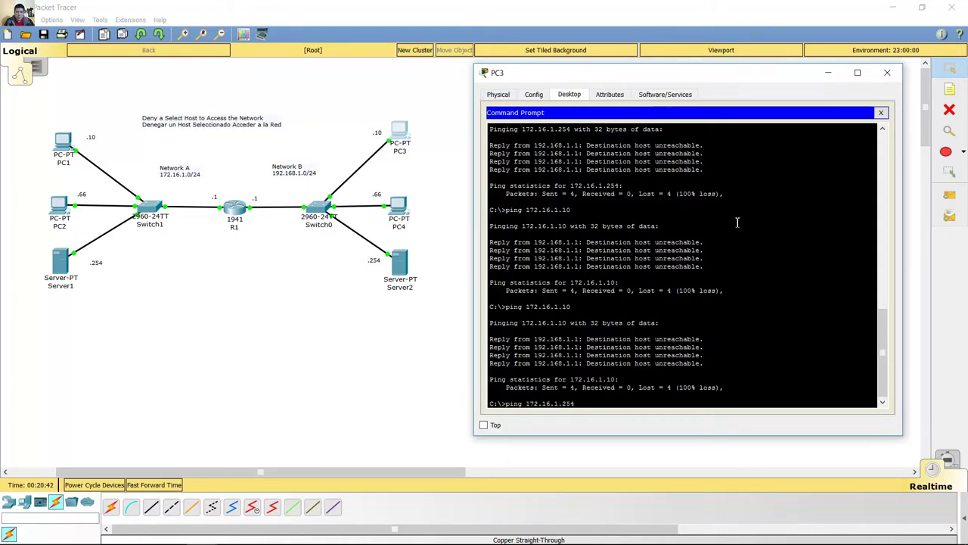
key(Up)
key(Return)
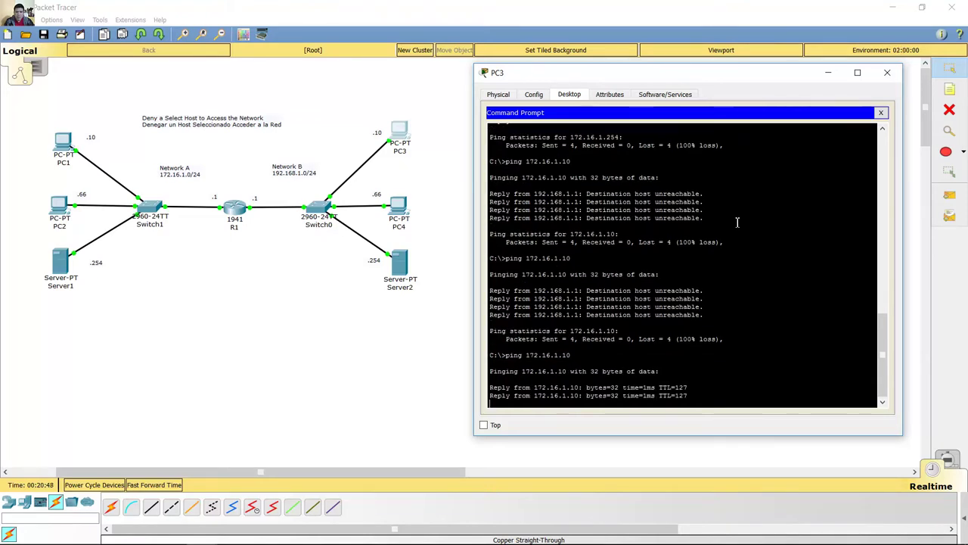
text(ping 172.16.1.66)
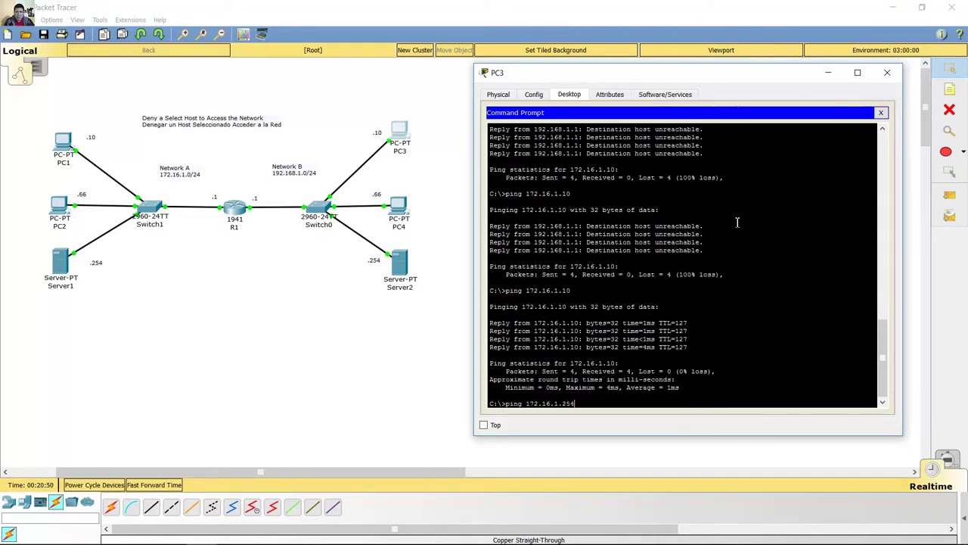
key(Return)
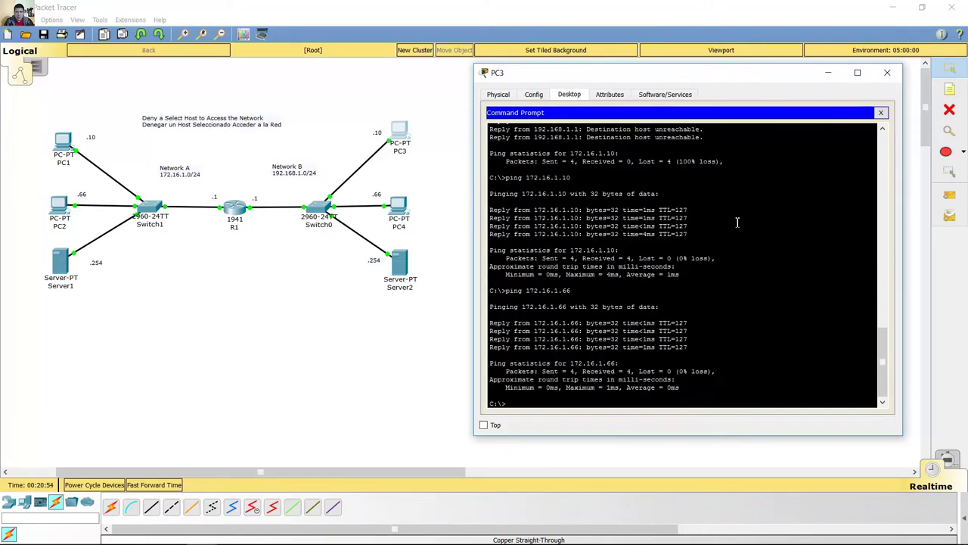
key(Up)
key(BackSpace)
key(BackSpace)
text(254)
key(Return)
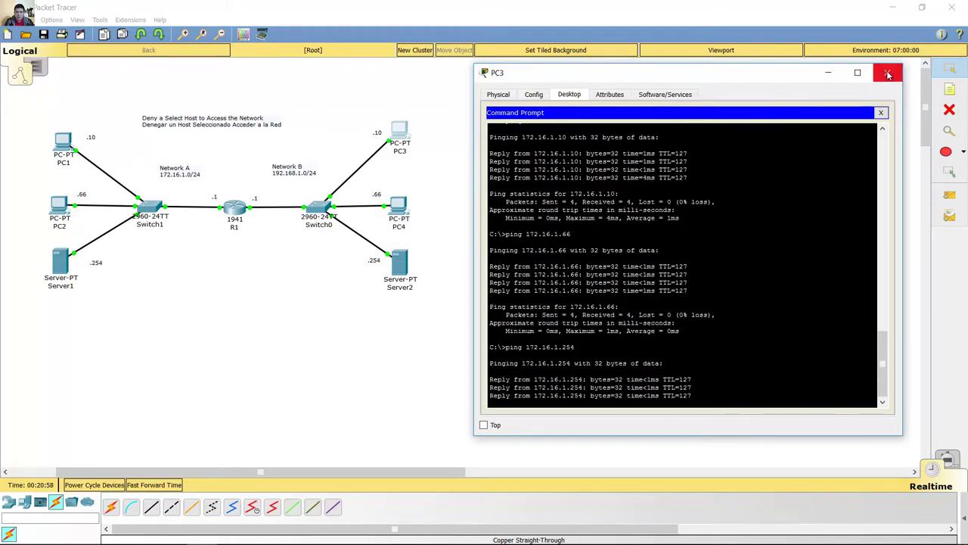
Close PC3's window and successfully ping 172.16.1.10 from Server2's command prompt.
click(889, 74)
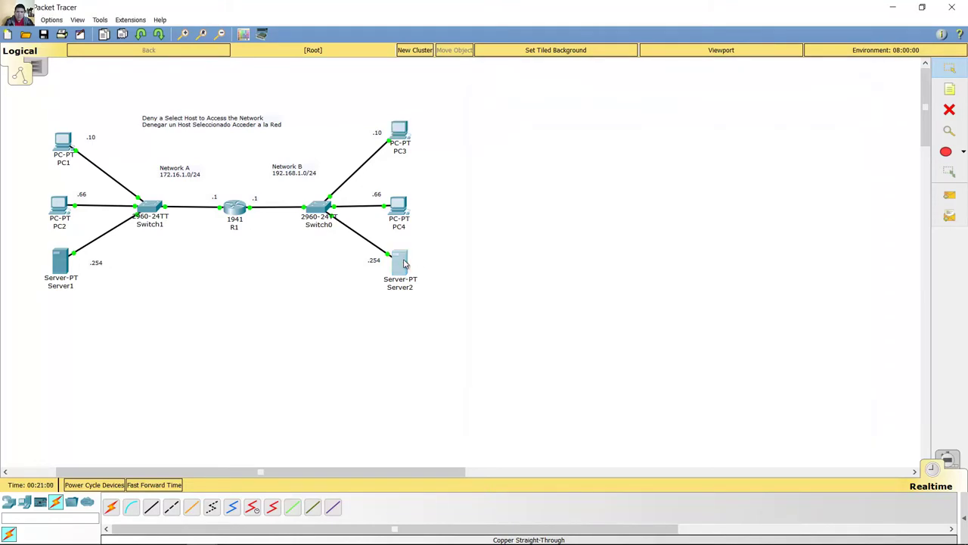
click(400, 262)
drag(508, 108, 691, 82)
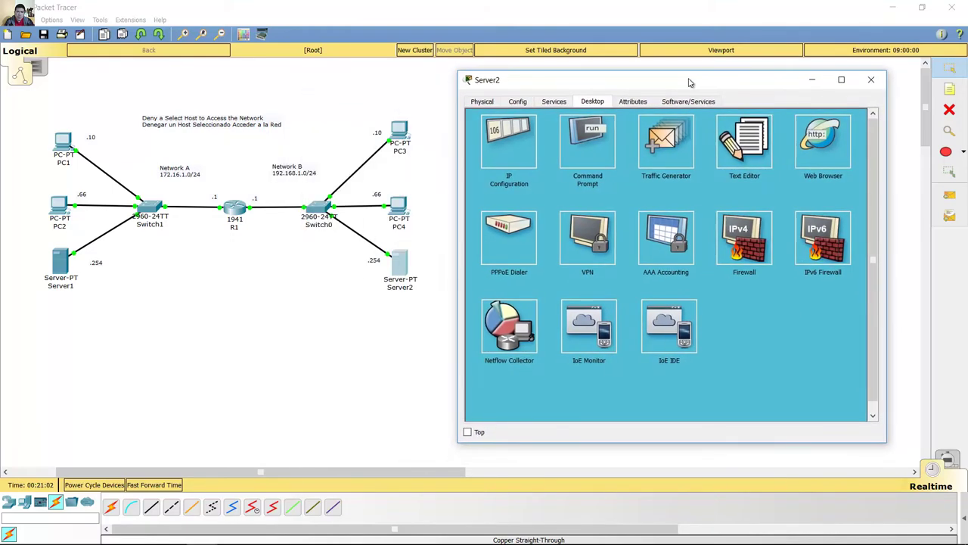
click(591, 146)
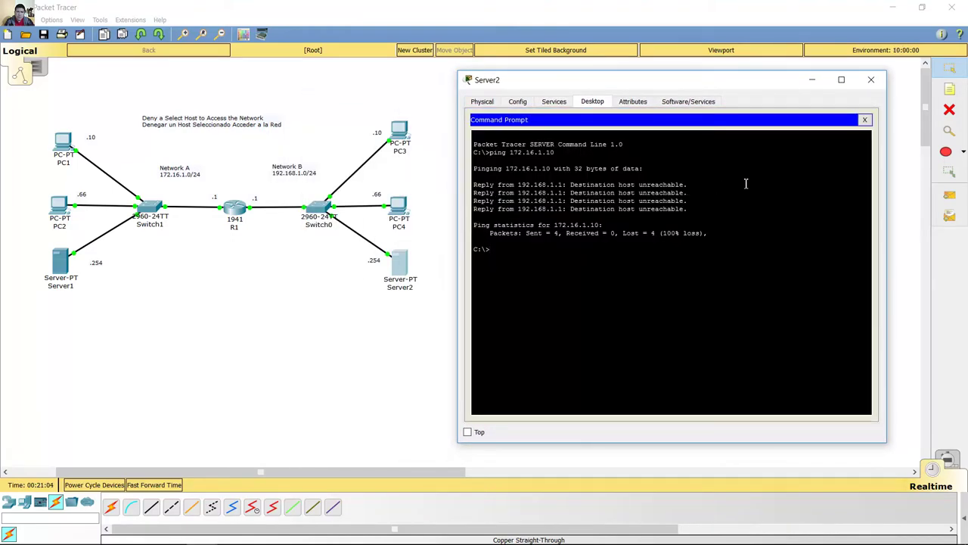
key(Up)
key(Return)
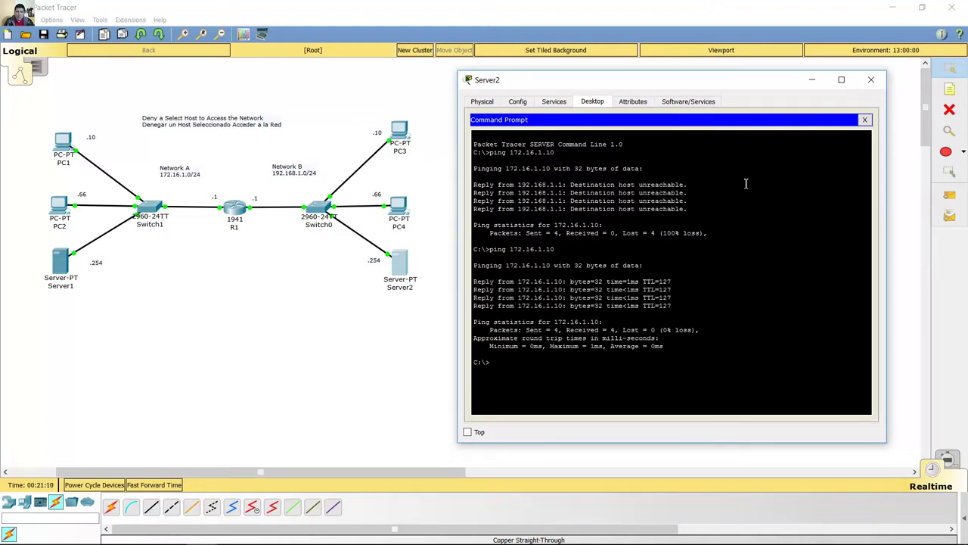
Ping 172.16.1.66 and 172.16.1.254 from Server2 successfully, then close Server2's window.
key(Up)
key(BackSpace)
key(BackSpace)
text(66)
key(Return)
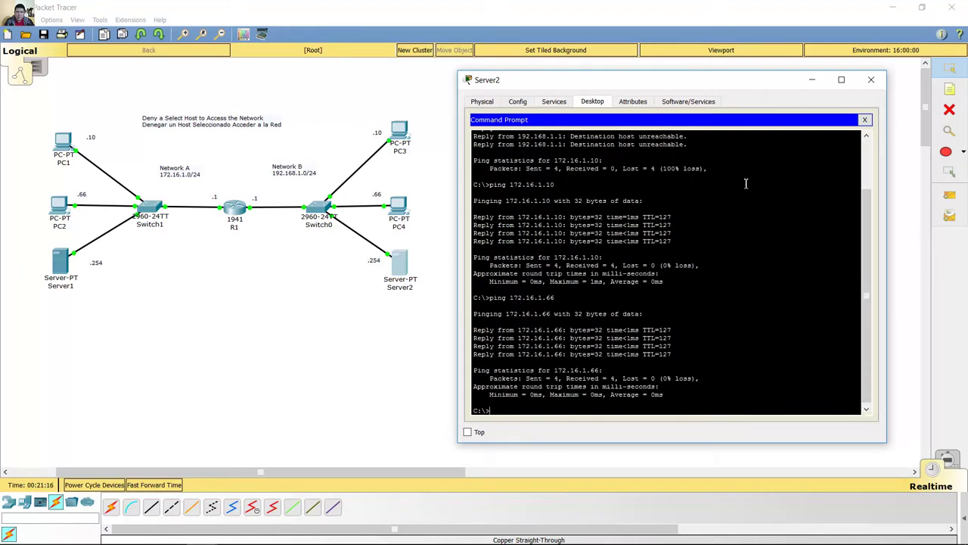
text(ping 172.16.1.254)
key(Return)
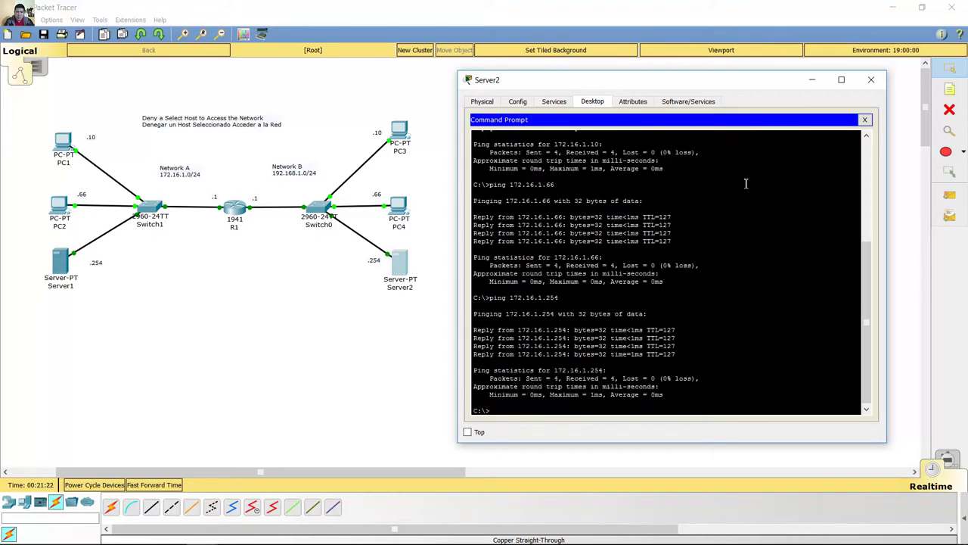
click(872, 79)
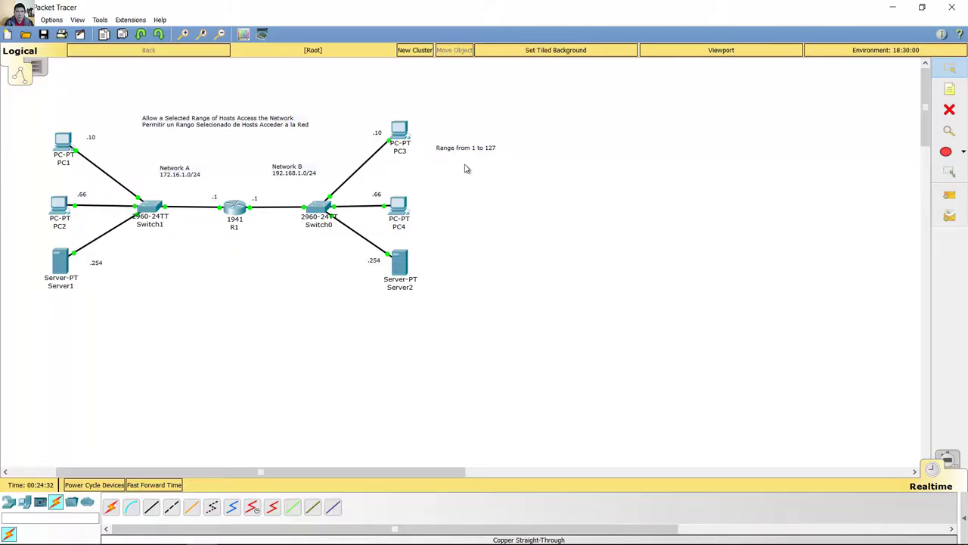
Position the 'Range from 1 to 127' note beside PC4 in Network B.
drag(466, 149, 435, 169)
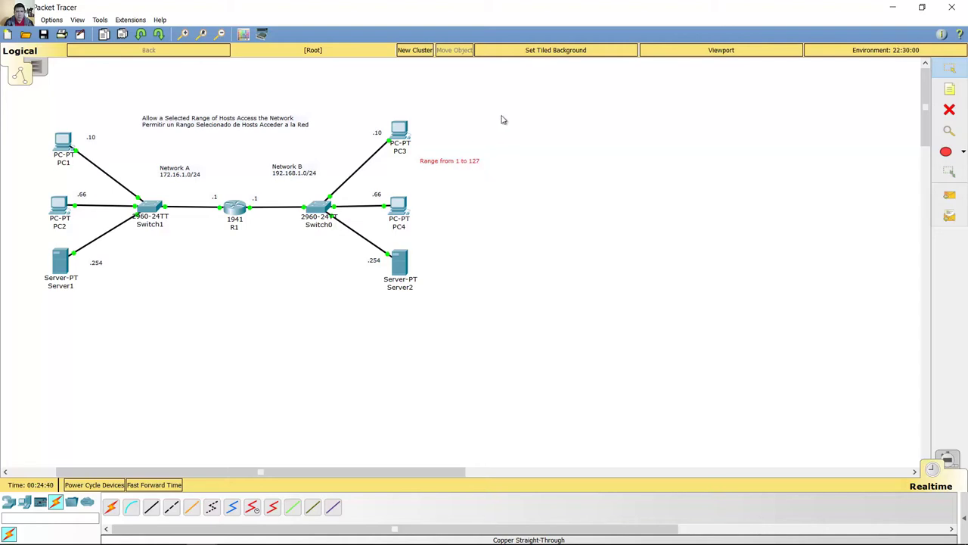
drag(503, 107, 420, 186)
drag(218, 277, 32, 134)
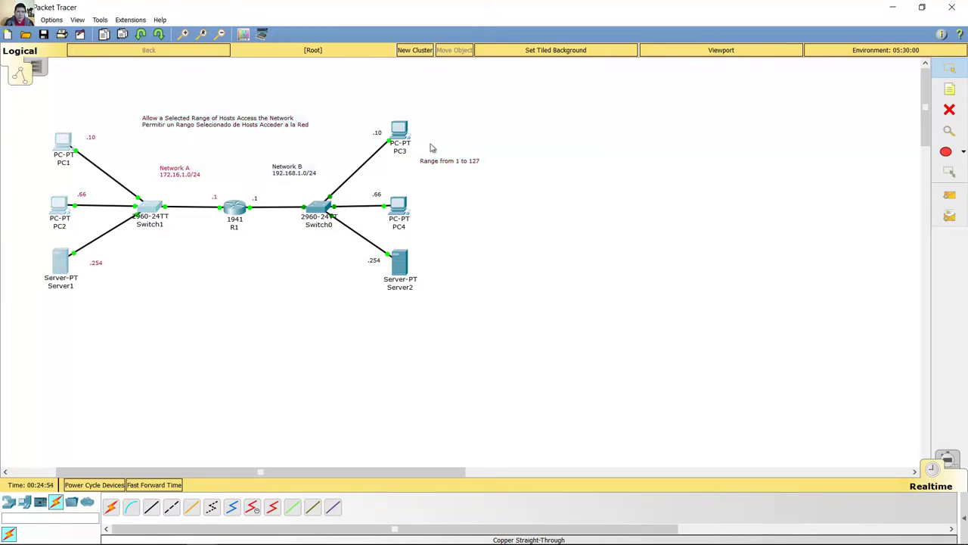
click(514, 115)
drag(513, 111, 313, 346)
drag(209, 291, 29, 137)
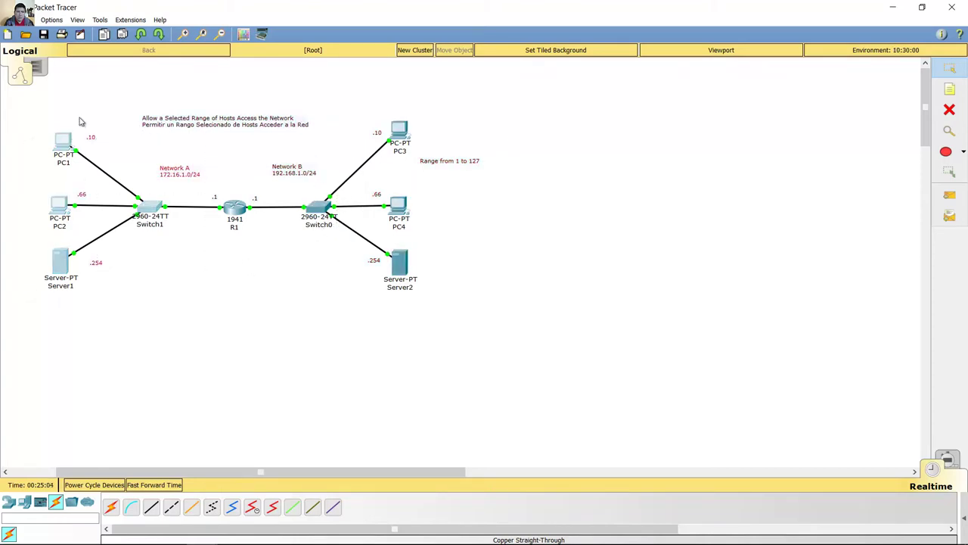
click(529, 168)
drag(468, 166, 387, 176)
click(235, 210)
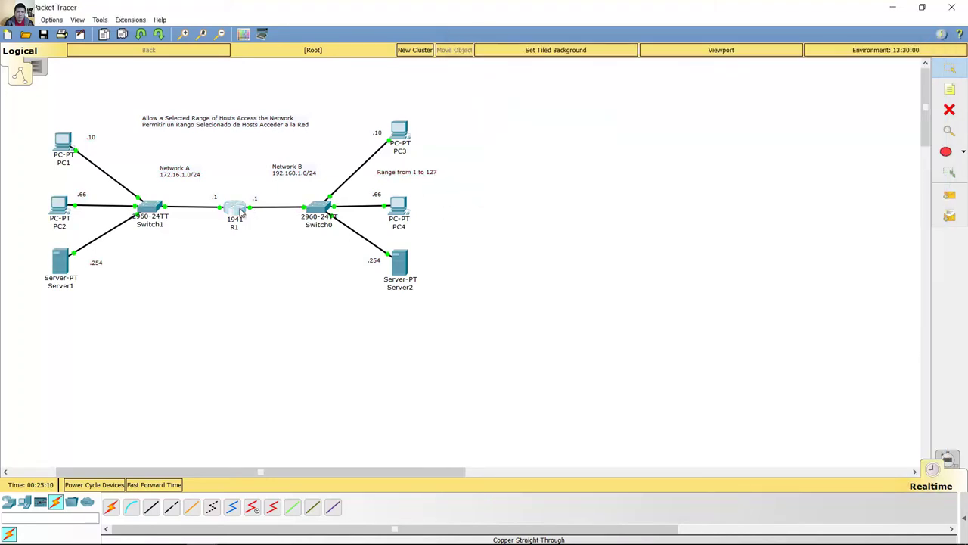
On R1, delete the DENY_HOST access list with 'no ip access-list standard DENY_HOST'.
click(236, 210)
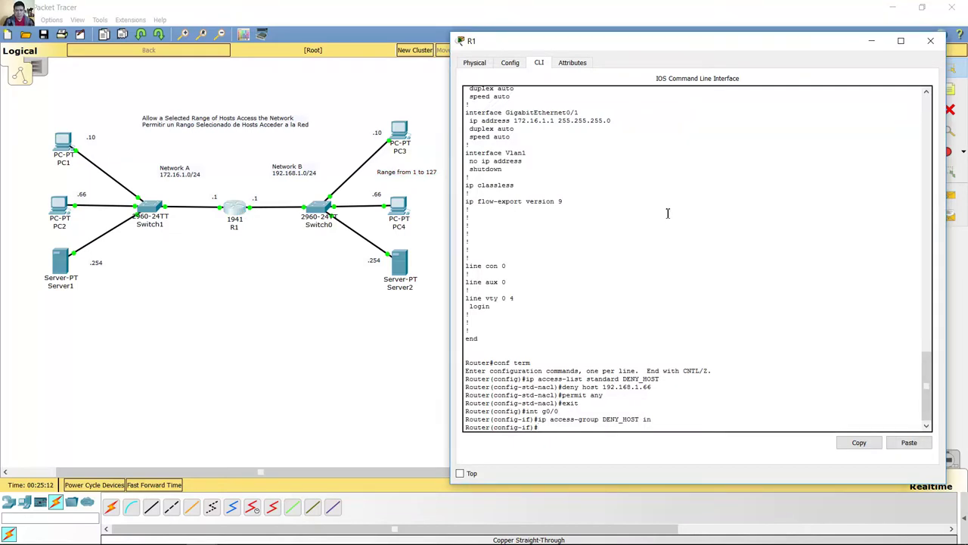
text(exit)
key(Return)
key(Up)
key(Up)
key(Up)
key(Up)
key(Up)
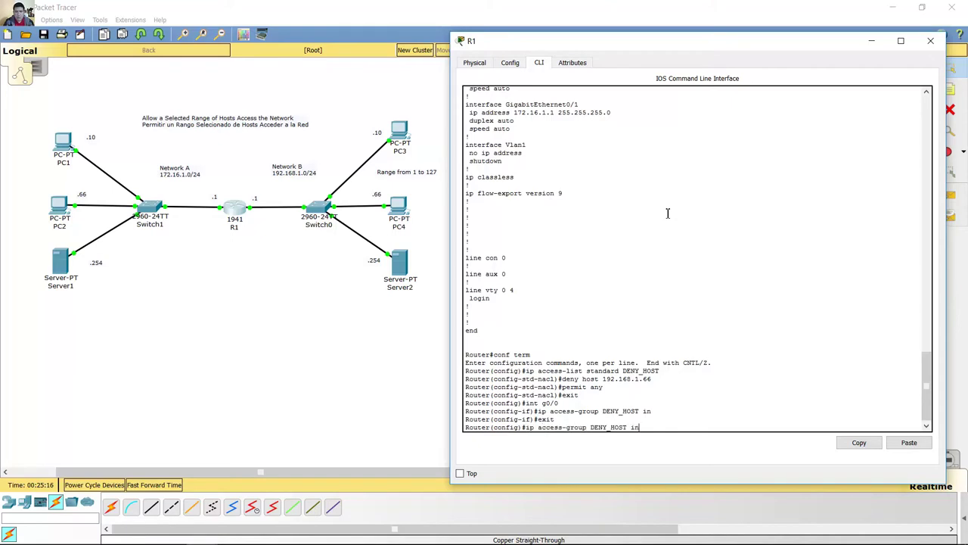
key(Up)
key(Up)
key(ctrl+a)
text(no)
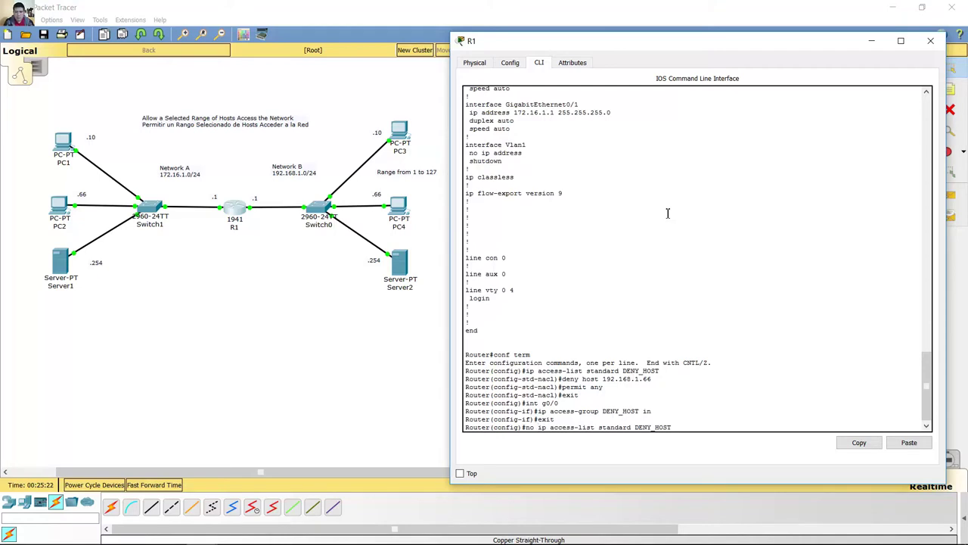
key(Return)
Remove 'ip access-group DENY_HOST in' from interface g0/0.
key(Up)
key(Up)
key(Up)
key(Up)
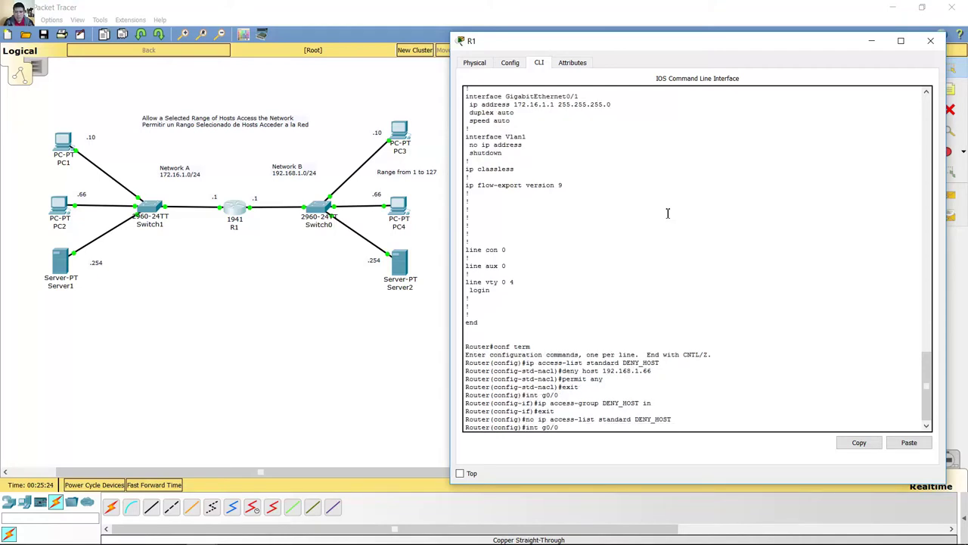
key(Return)
key(Up)
key(Up)
key(Up)
key(Up)
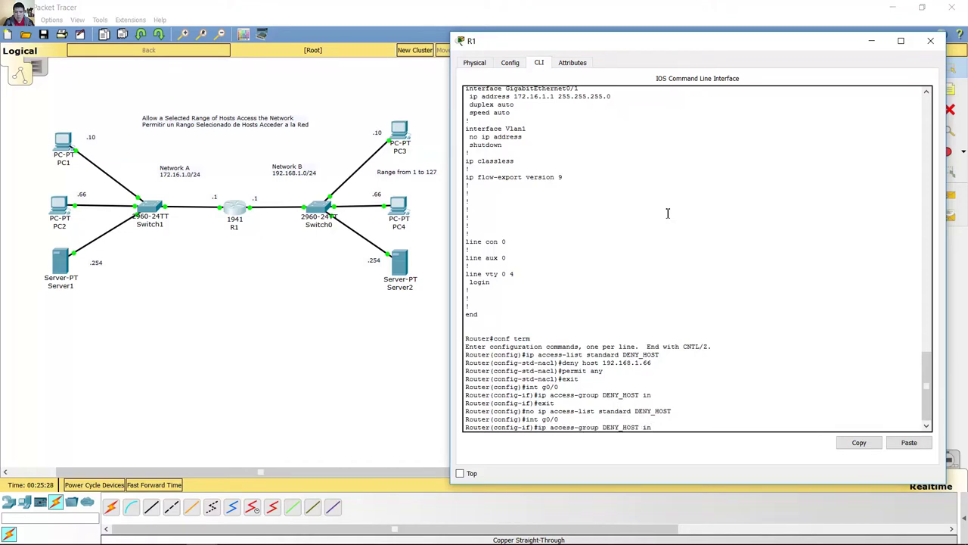
key(ctrl+a)
text(no)
key(Return)
Leave configuration mode and page through R1's running configuration with 'sho run'.
text(end)
key(Return)
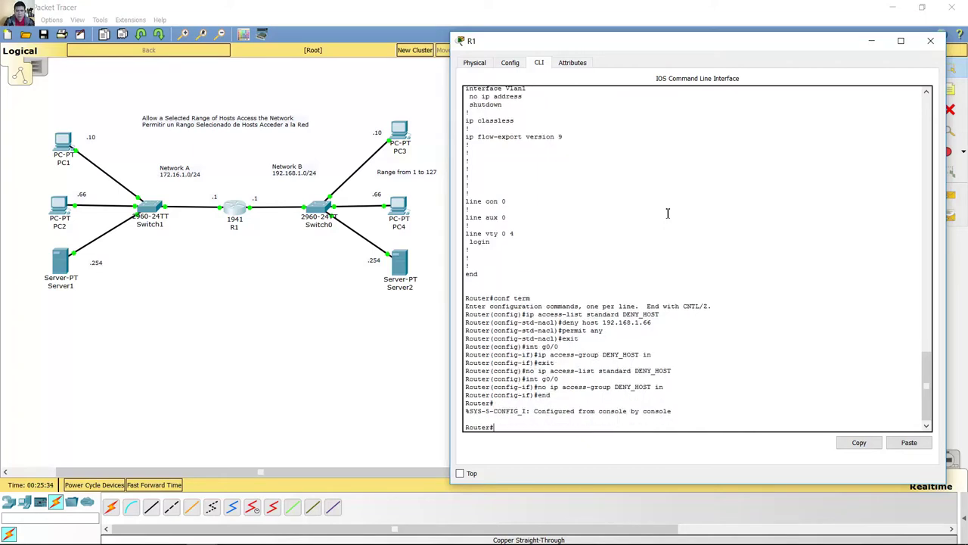
text(sho run)
key(Return)
key(space)
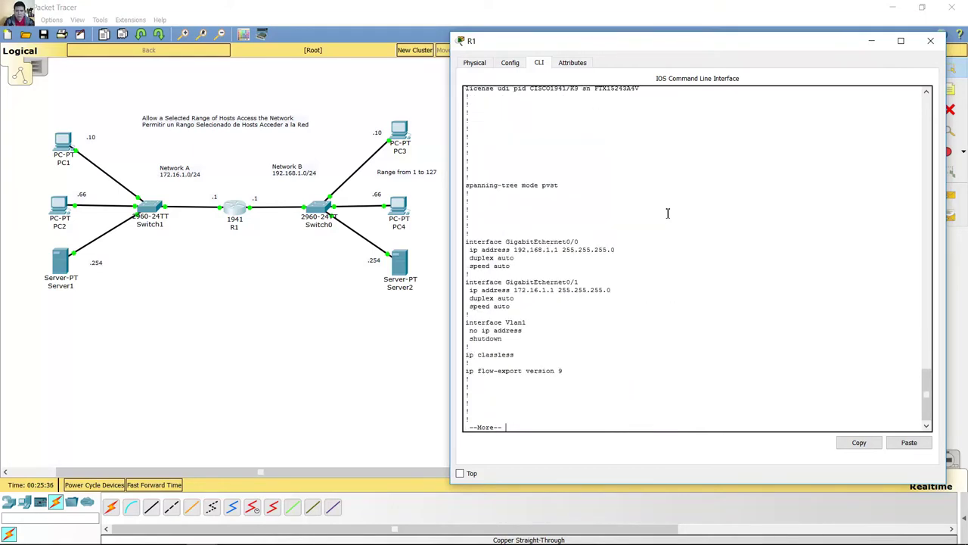
key(space)
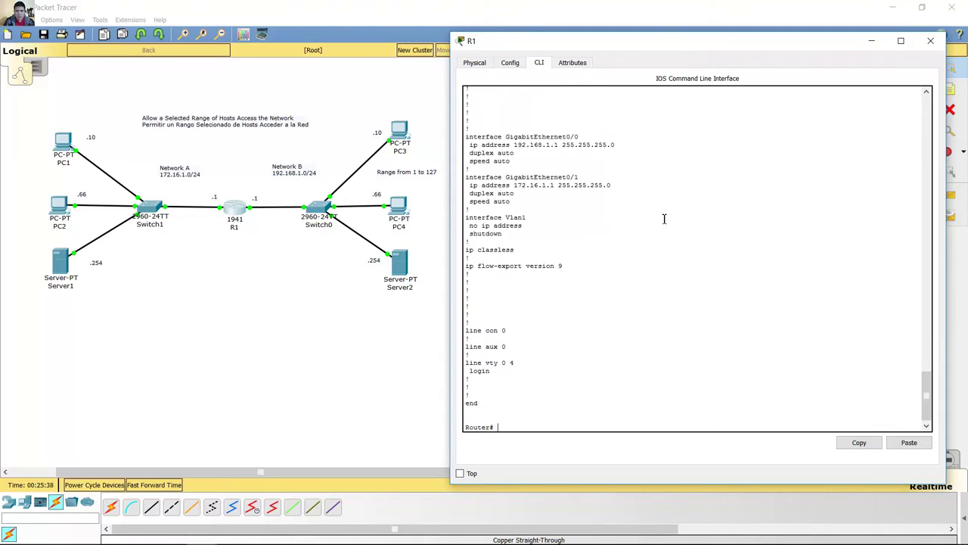
On R1, enter global configuration and create the extended access list RANGE_HOSTS.
text(conf term)
key(Return)
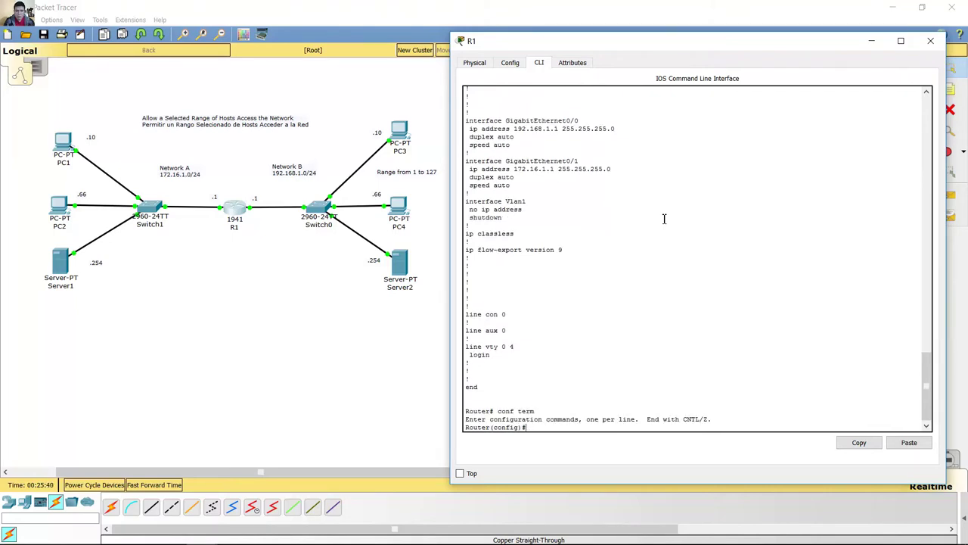
text(ip access-list extended RANGE-HOSTS)
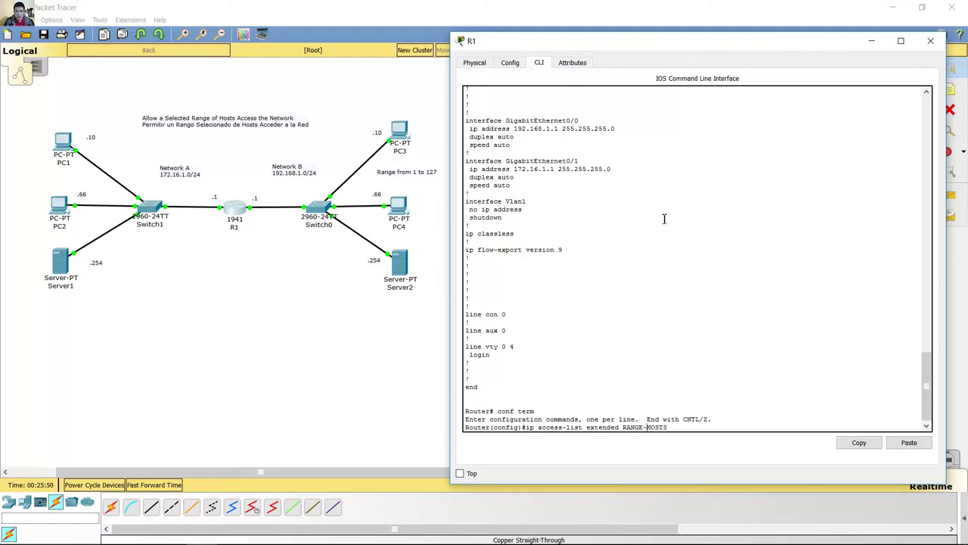
key(BackSpace)
text(_)
key(Return)
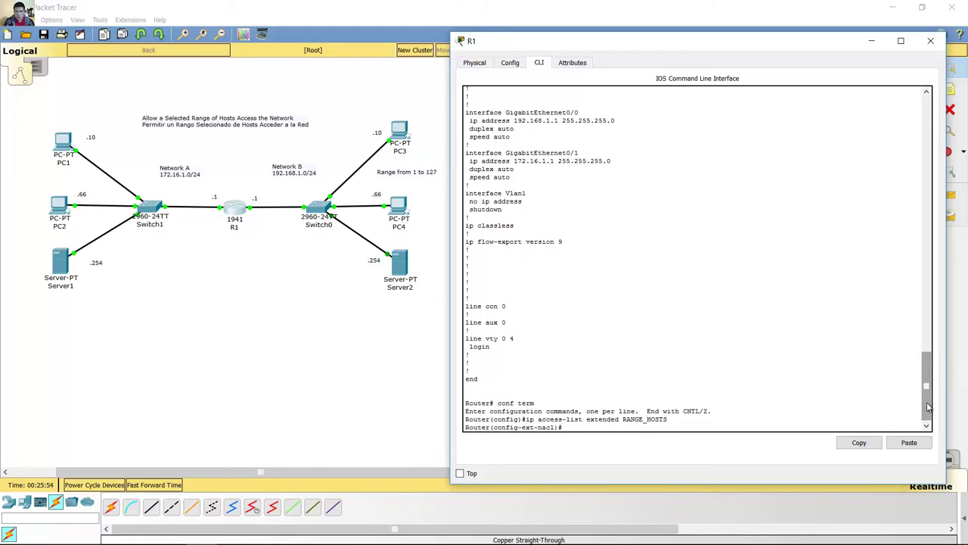
Type the permit line 'permit ip 192.168.1.0 0.0.0.127 172.16.1.0 0.0.0.255'.
text(permiot)
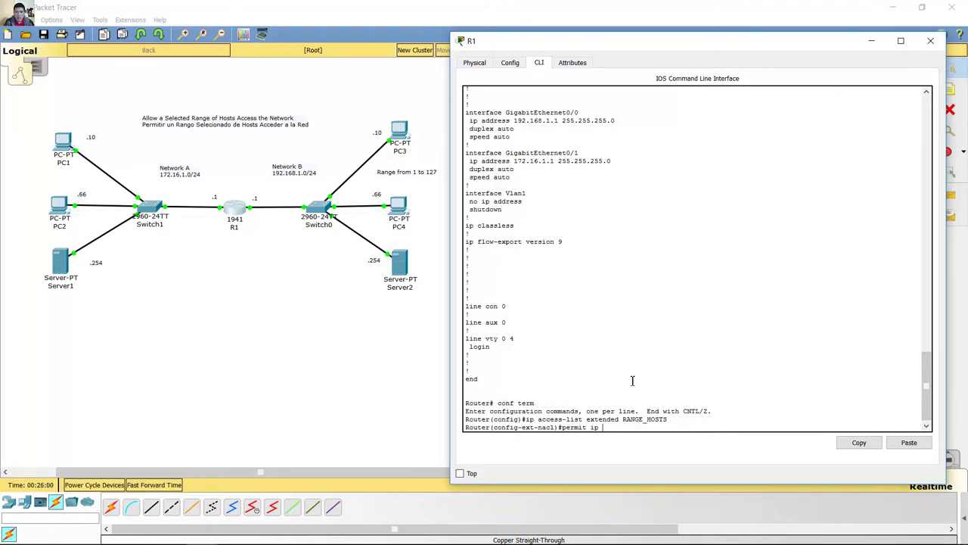
text(ip 192.168.1.0 0.0.0.127)
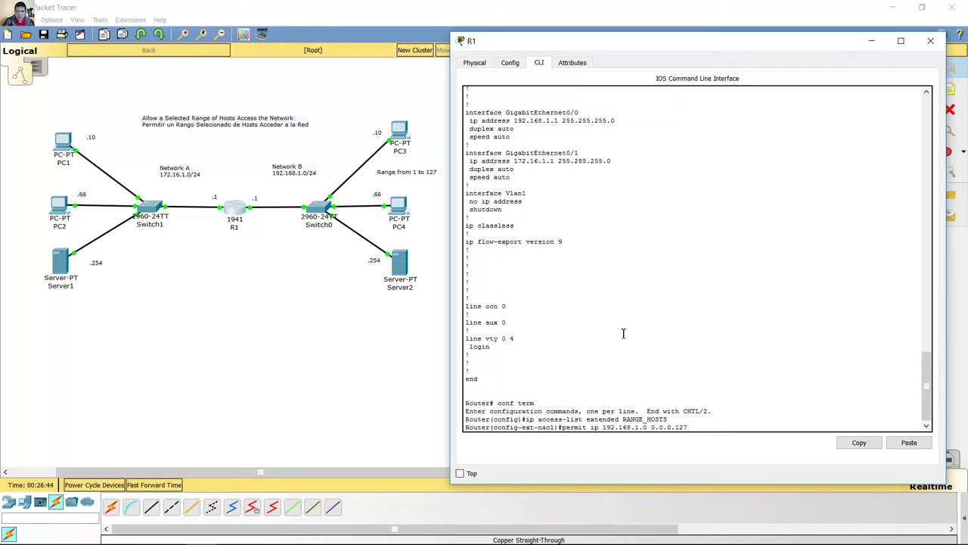
text(2.16.1.0 0.0.0.255)
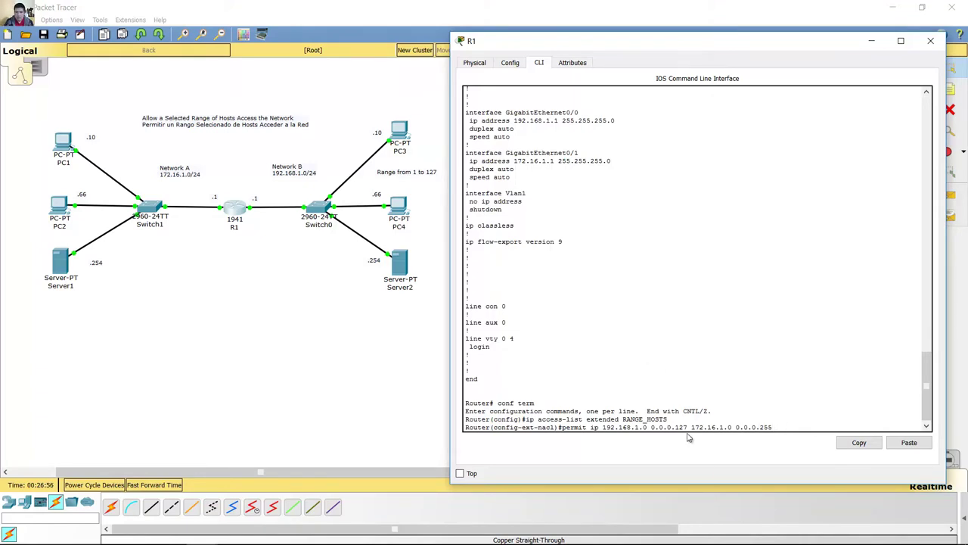
Review the source range and 0.0.0.127 wildcard, then commit the permit entry to RANGE_HOSTS.
drag(603, 427, 690, 427)
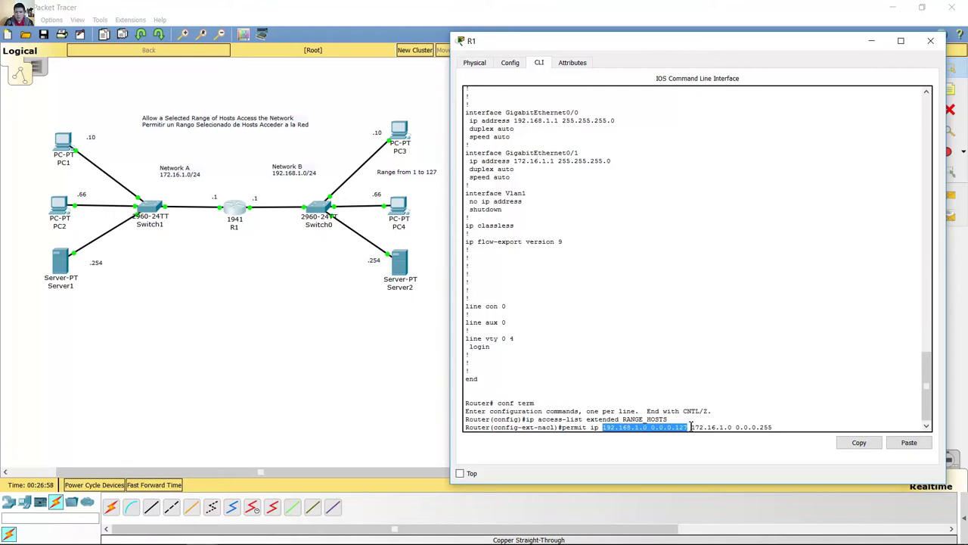
click(678, 429)
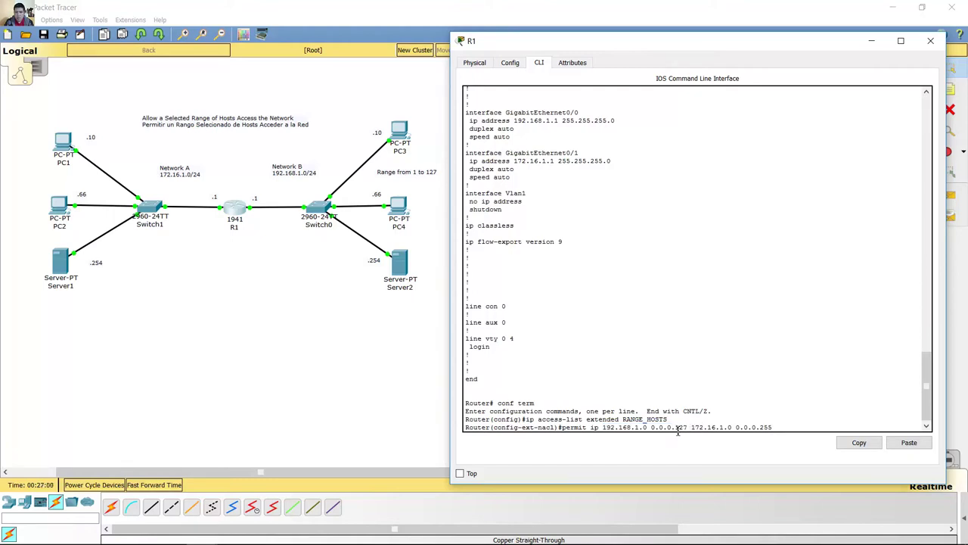
drag(678, 429, 775, 429)
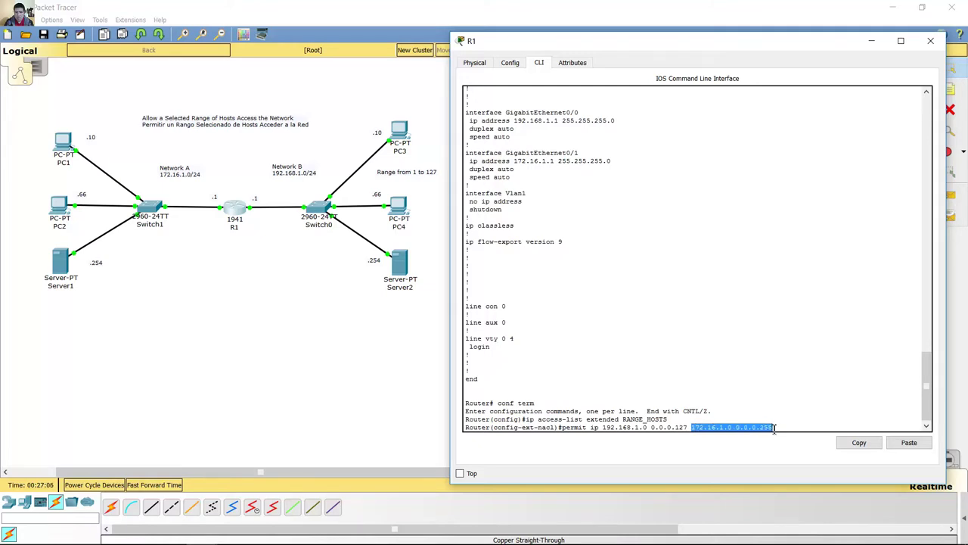
drag(604, 428, 774, 428)
click(689, 428)
click(774, 427)
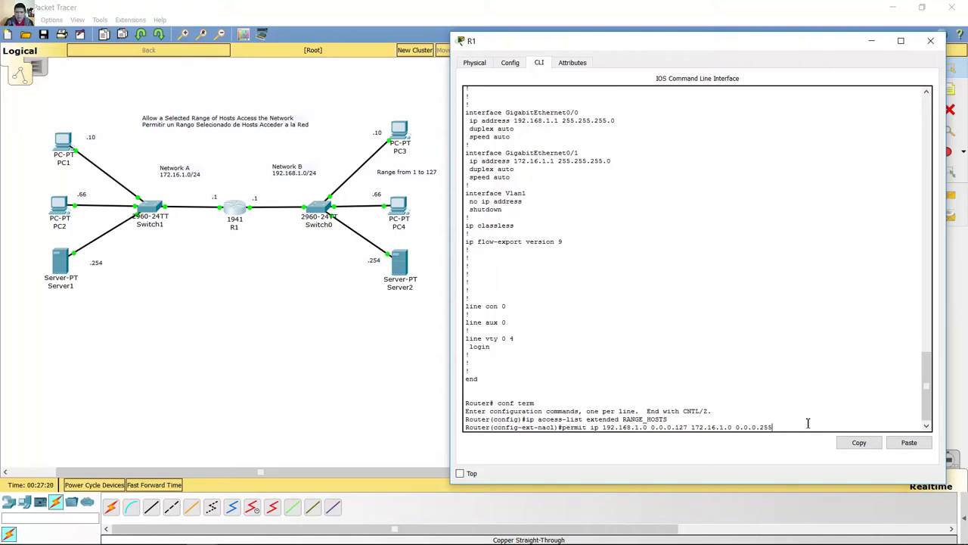
key(Return)
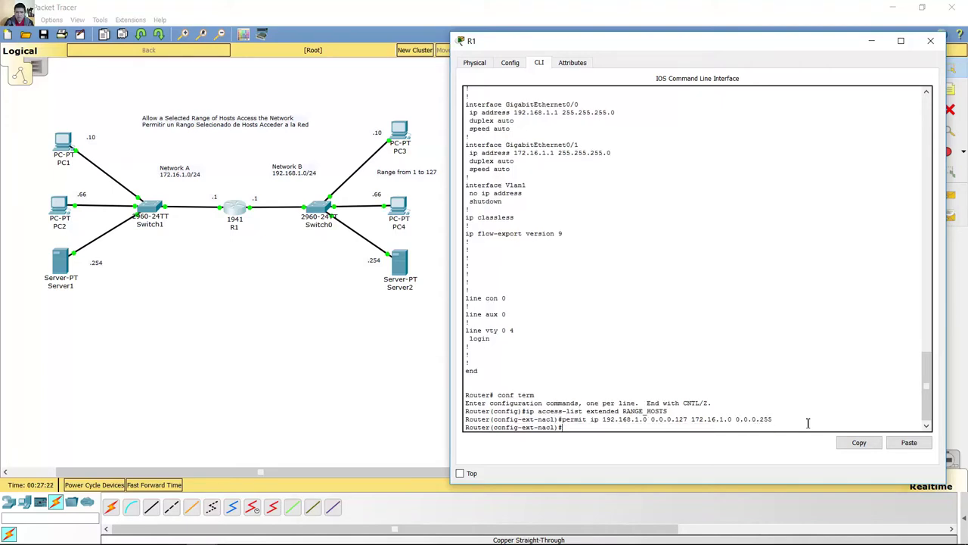
Apply RANGE_HOSTS inbound on interface g0/0 with 'ip access-group RANGE_HOSTS in'.
text(exit)
key(Return)
text(int g0/0)
key(Return)
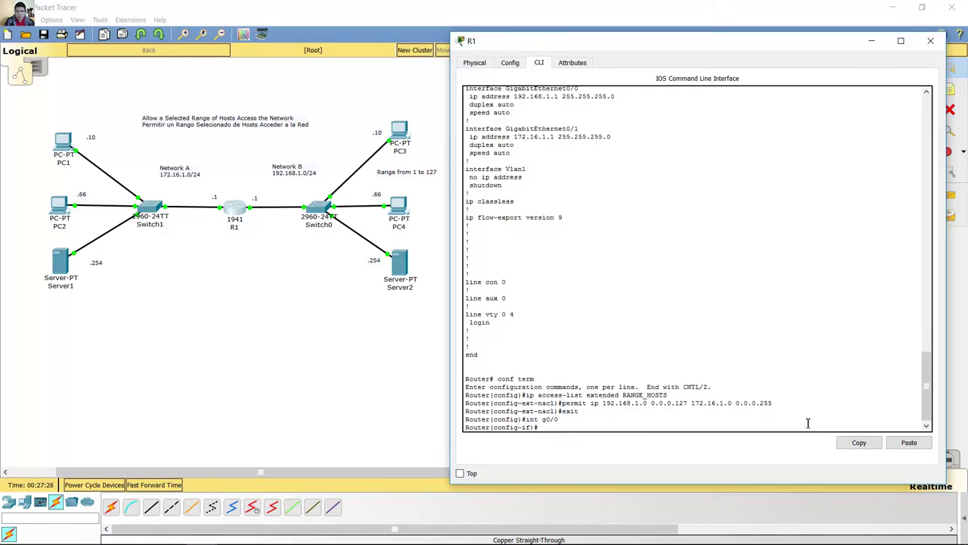
text(ip access-group RANGE_HOSTS in)
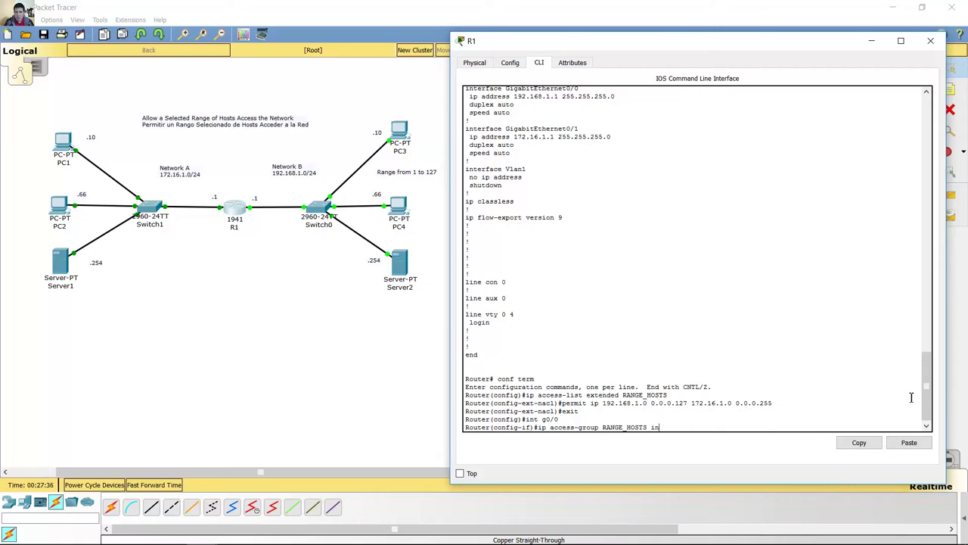
key(Return)
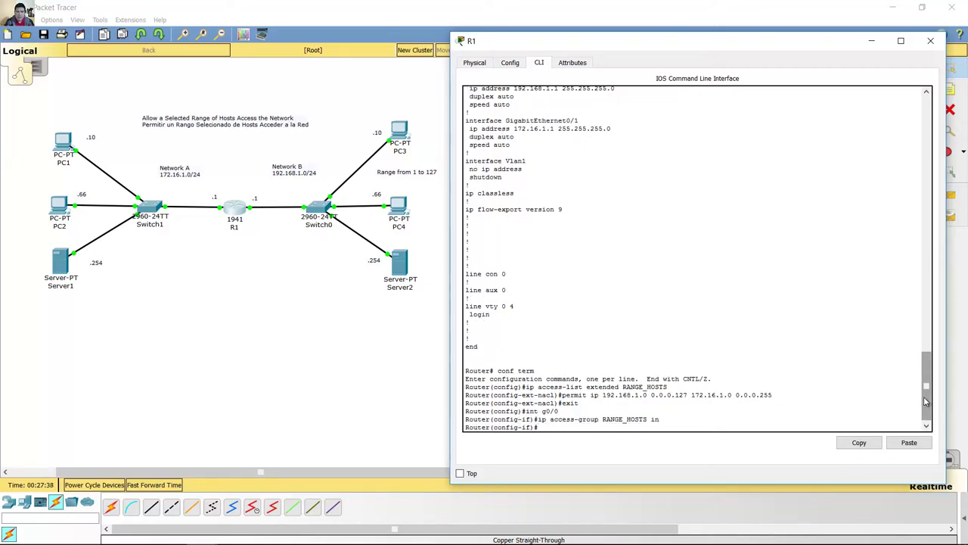
Close the R1 console and open PC3's command prompt.
click(336, 322)
click(406, 148)
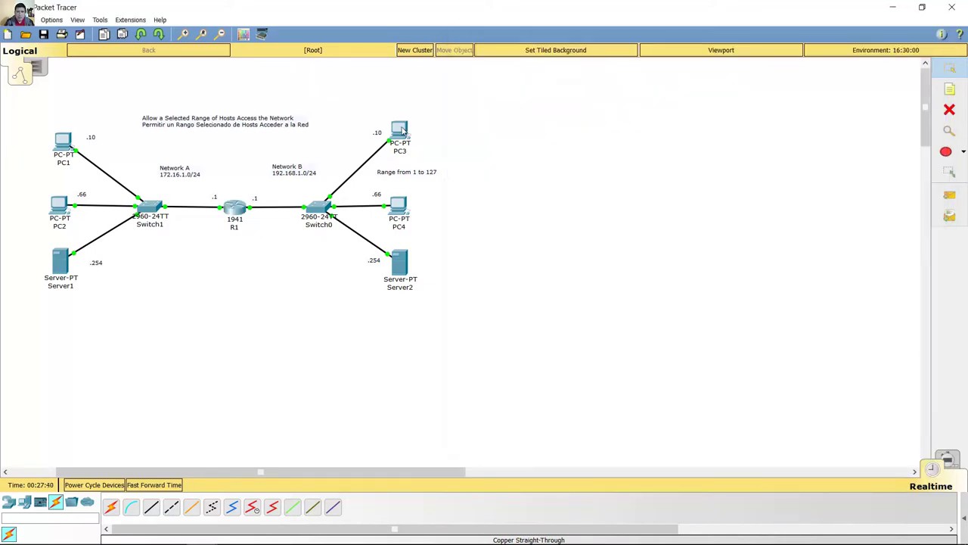
drag(454, 108, 644, 74)
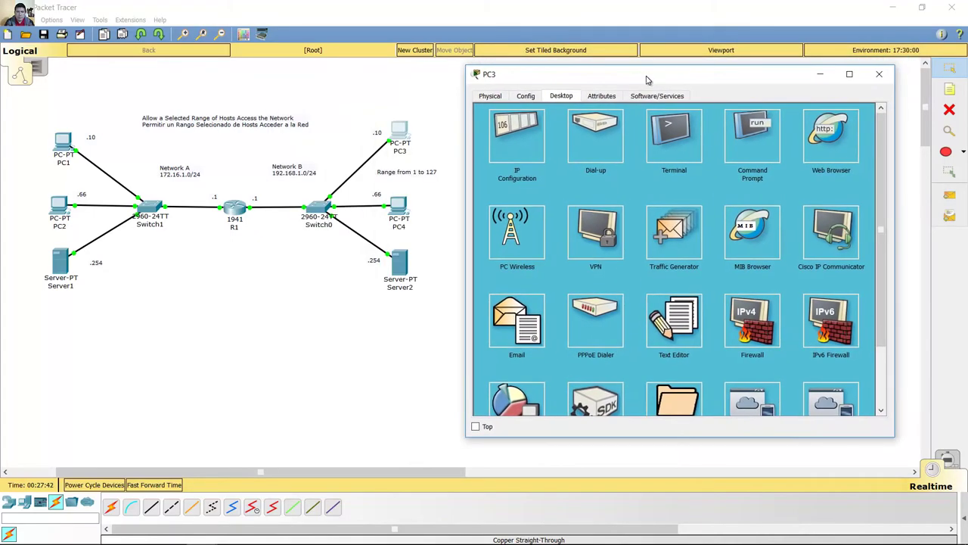
click(756, 143)
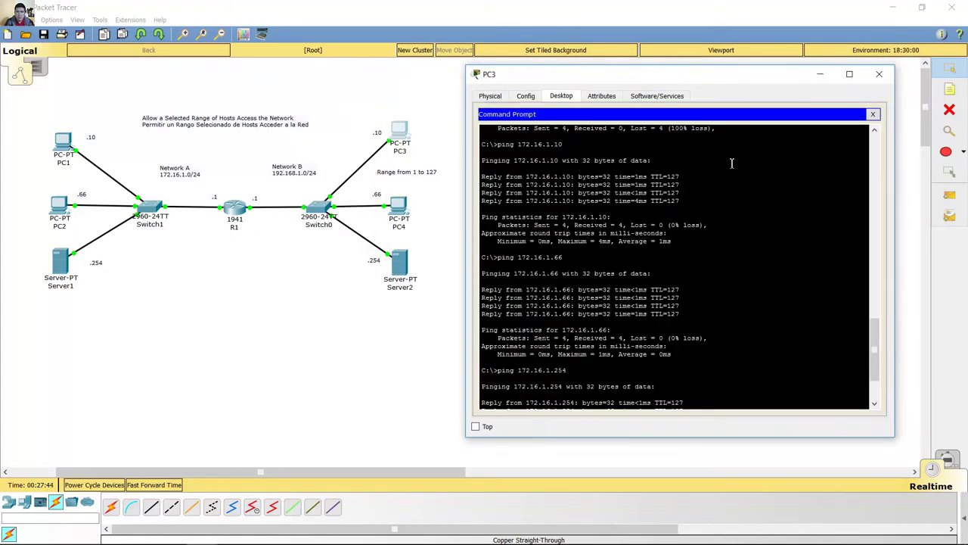
Rerun the pings from PC3 to 172.16.1.10, 172.16.1.66 and 172.16.1.254.
key(Up)
key(Up)
key(Up)
key(Return)
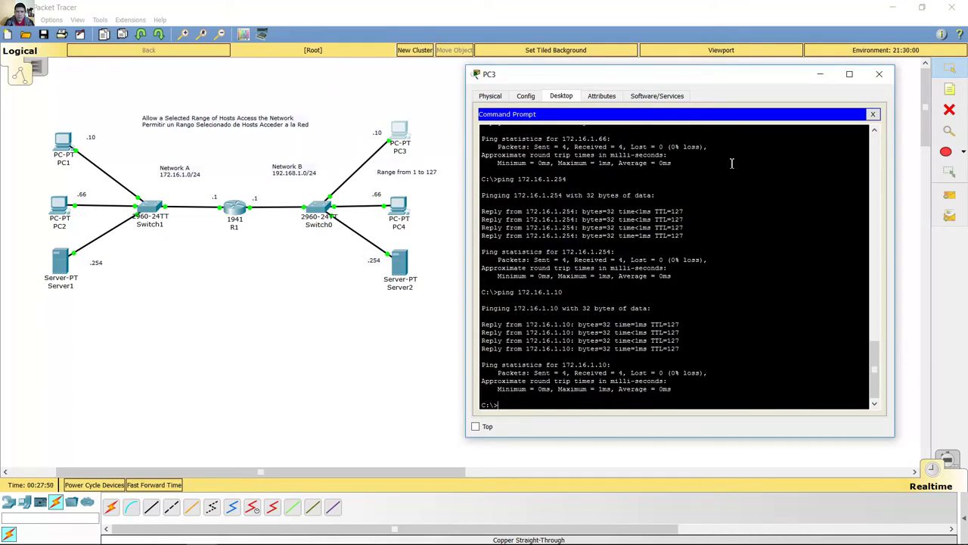
key(Up)
key(Up)
key(Up)
key(Return)
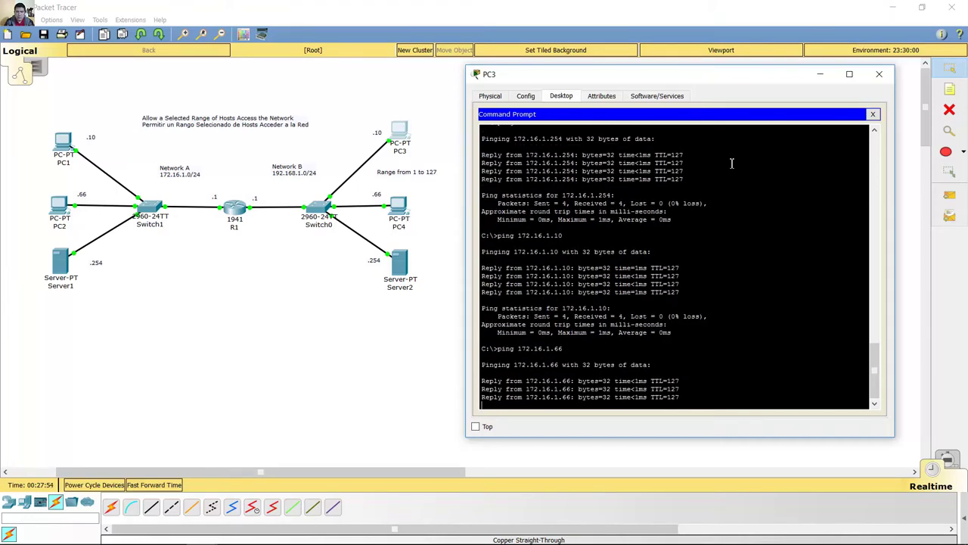
key(Up)
key(Up)
key(Up)
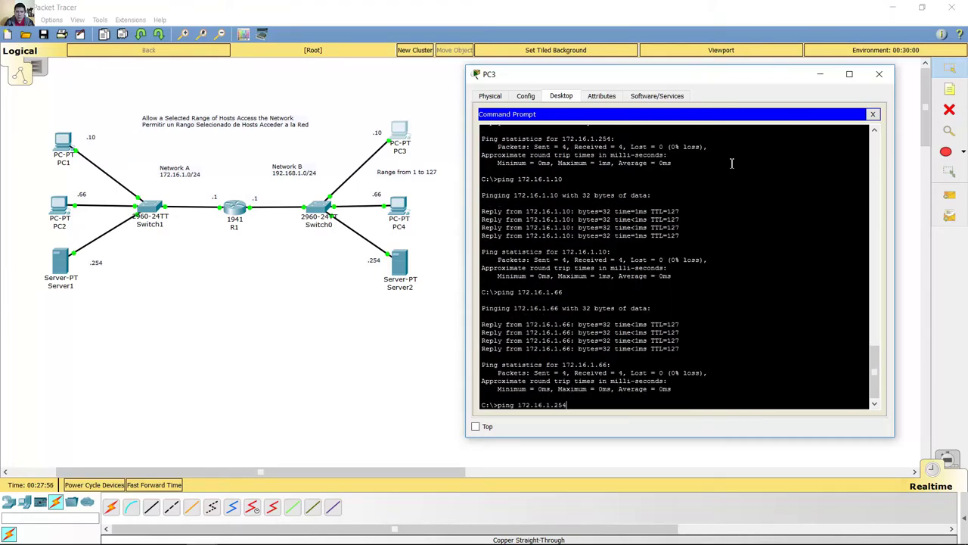
key(Return)
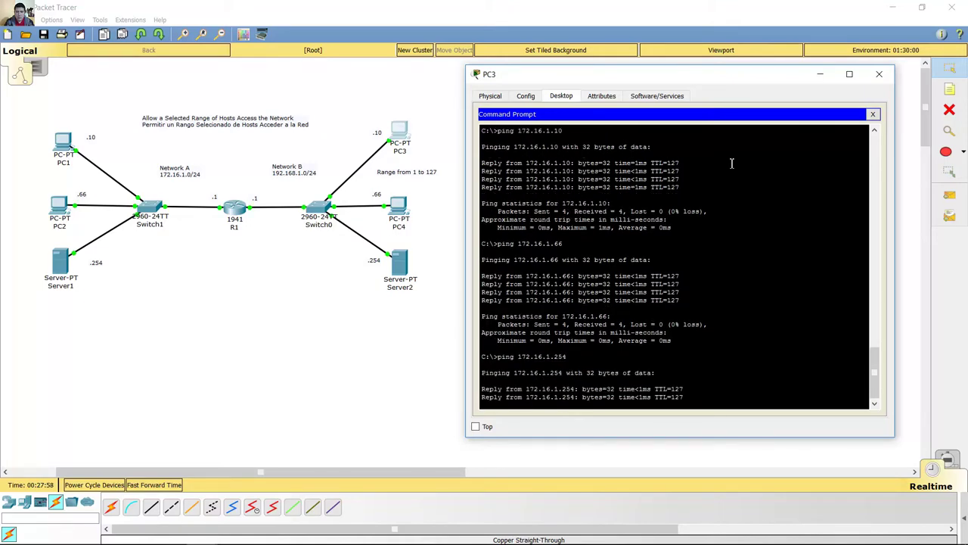
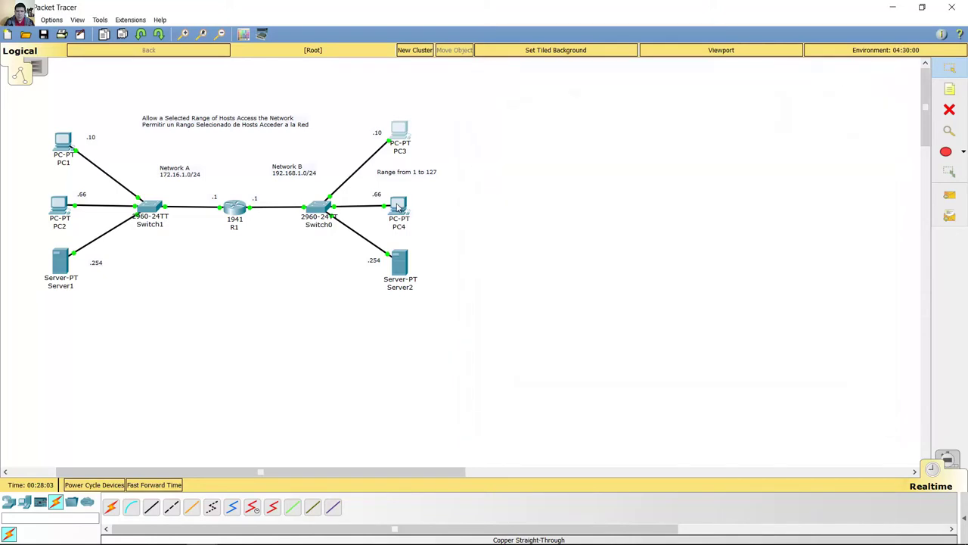
From PC4's command prompt, ping 172.16.1.10, 172.16.1.66 and 172.16.1.254 successfully, then close PC4.
drag(492, 108, 684, 86)
click(756, 143)
key(Up)
key(Up)
key(Up)
key(Return)
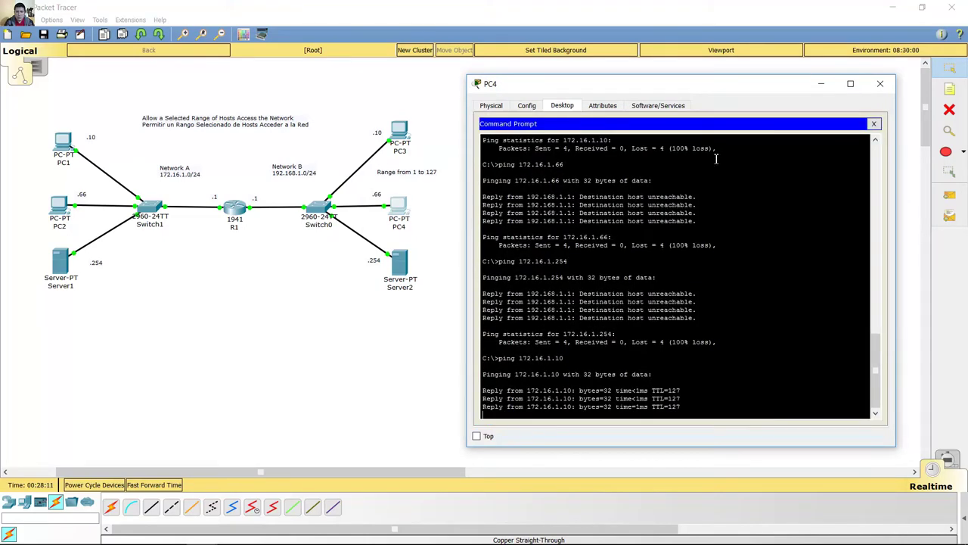
key(Up)
key(Up)
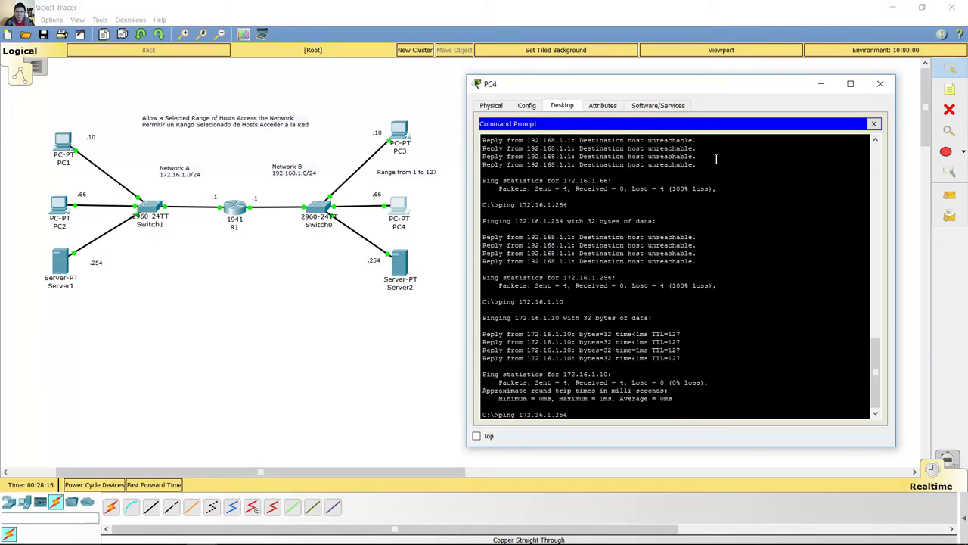
key(BackSpace)
key(BackSpace)
key(BackSpace)
text(66)
key(Return)
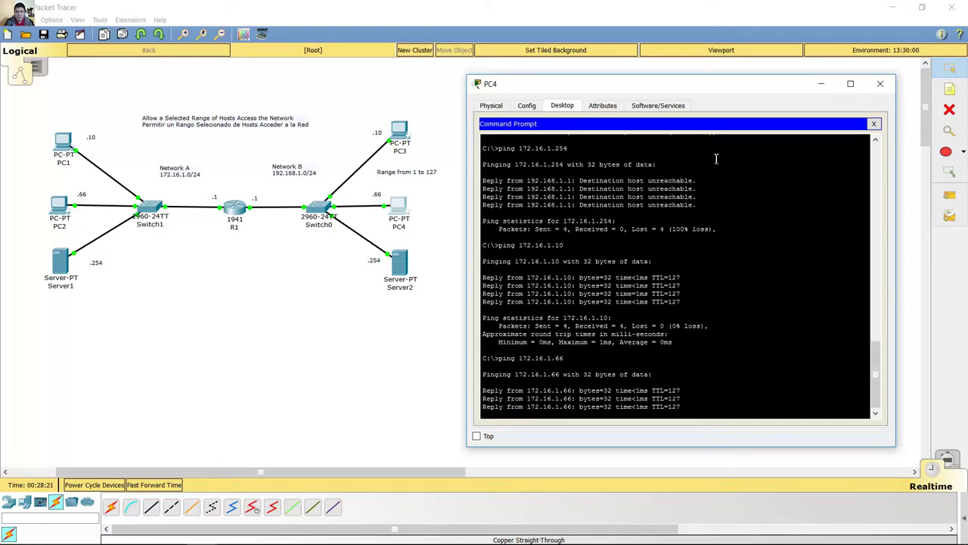
key(Up)
key(Up)
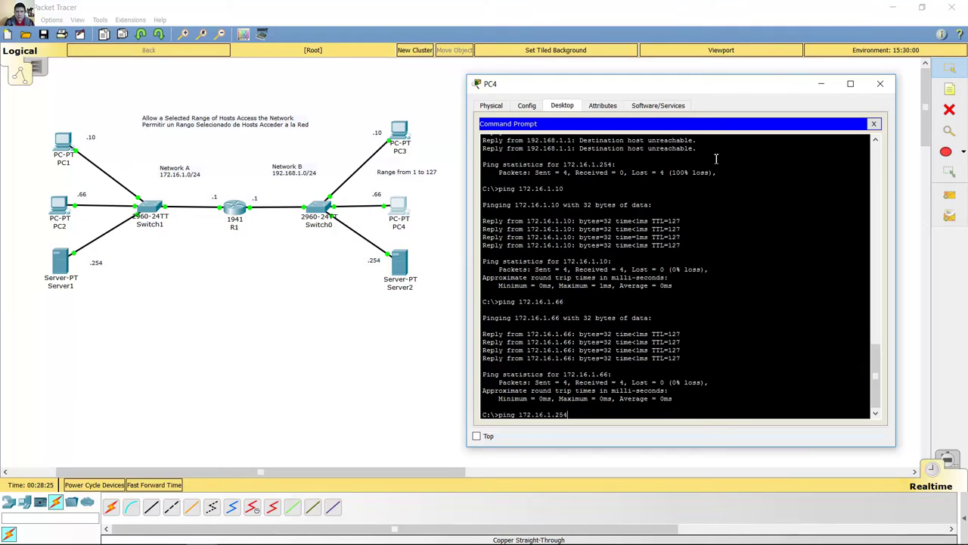
key(Return)
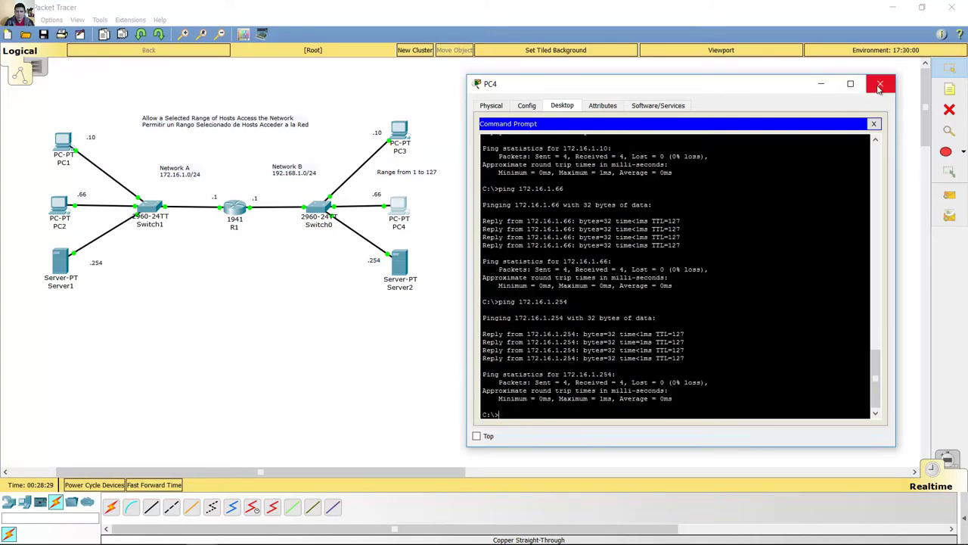
click(880, 83)
From Server2's command prompt, ping 172.16.1.10, .66 and .254, all unreachable, then close Server2.
click(399, 262)
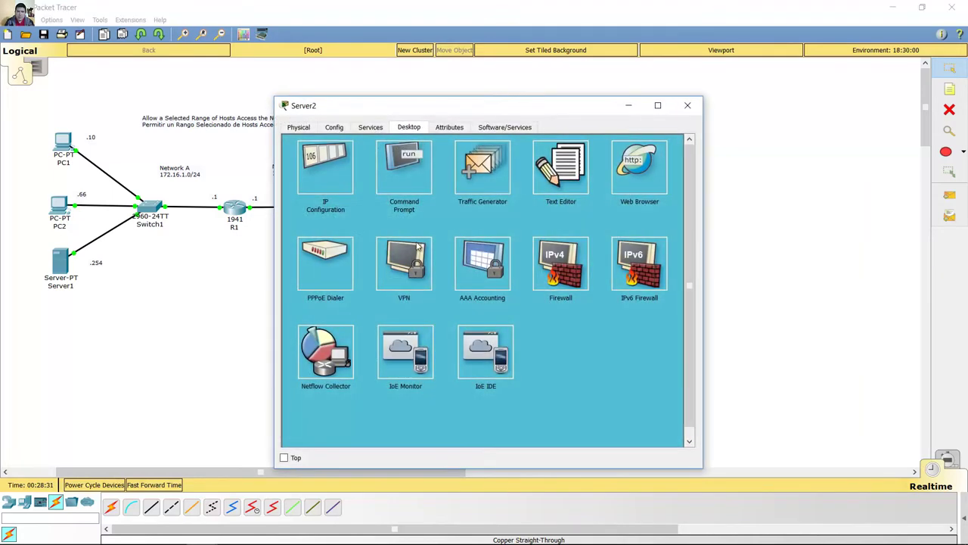
drag(508, 113, 733, 86)
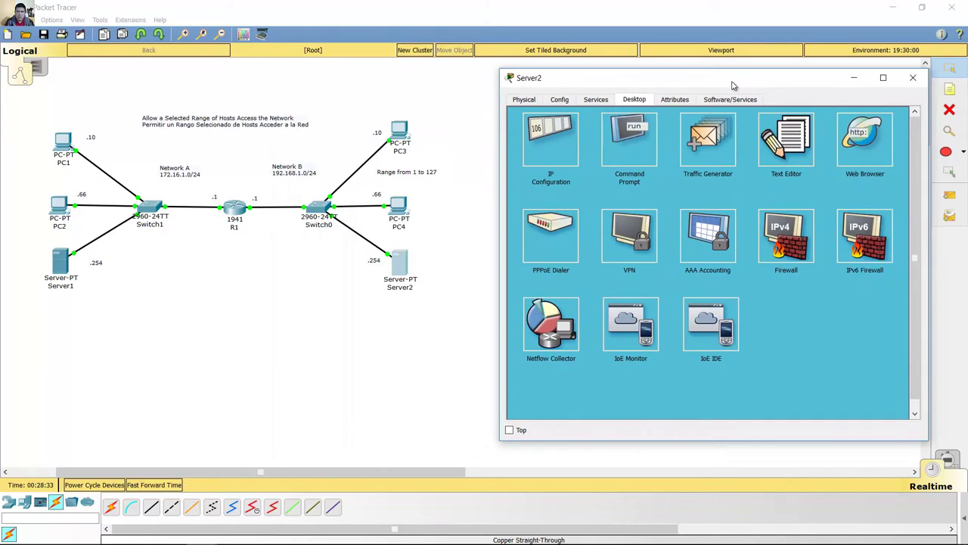
click(638, 144)
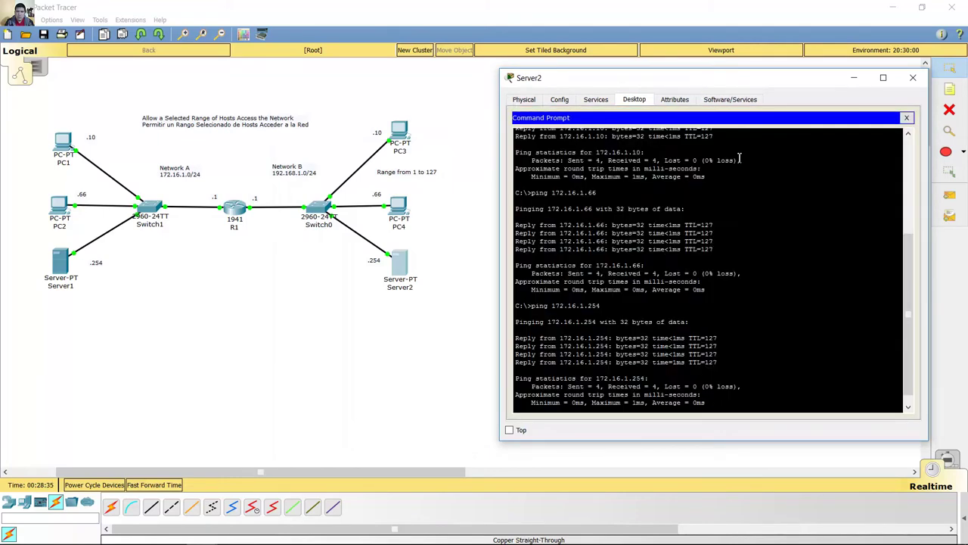
key(Up)
key(Up)
key(Up)
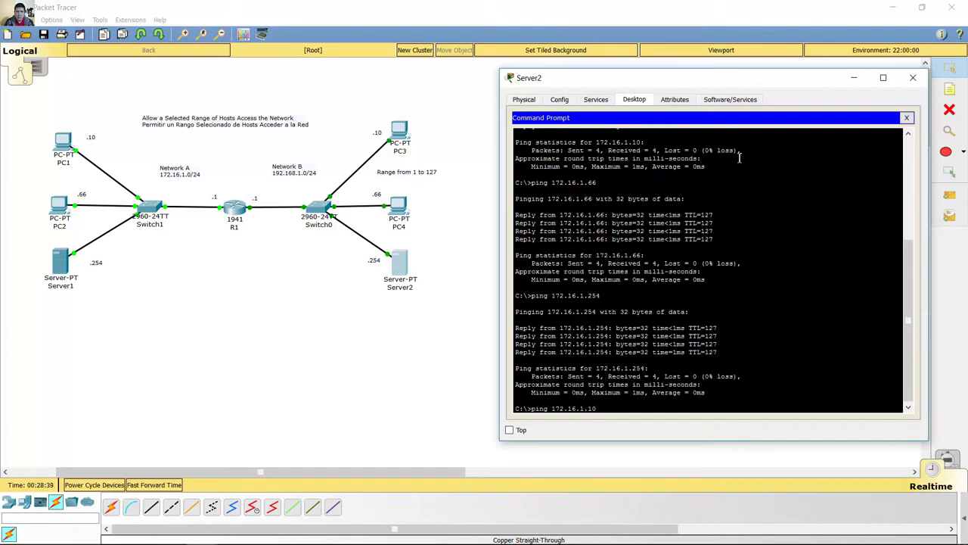
key(Return)
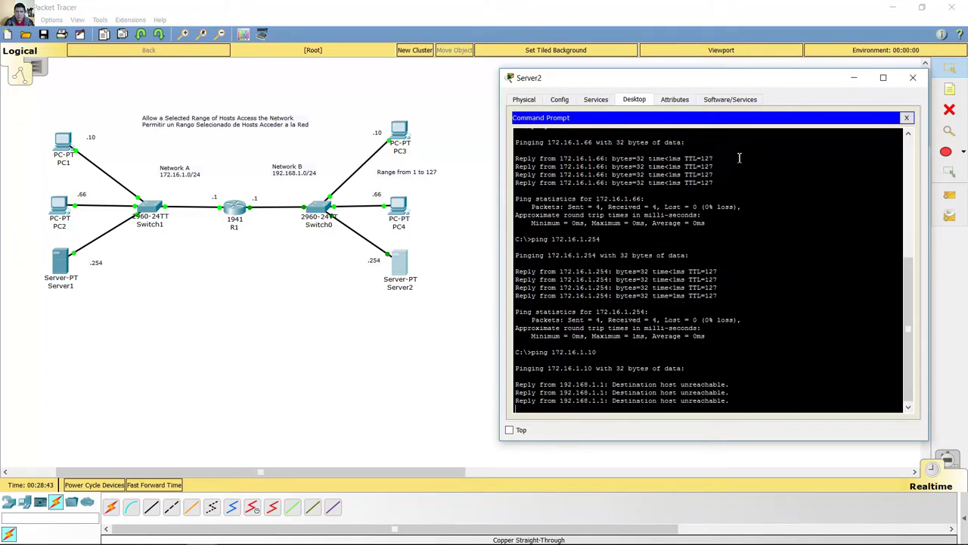
key(Up)
key(Up)
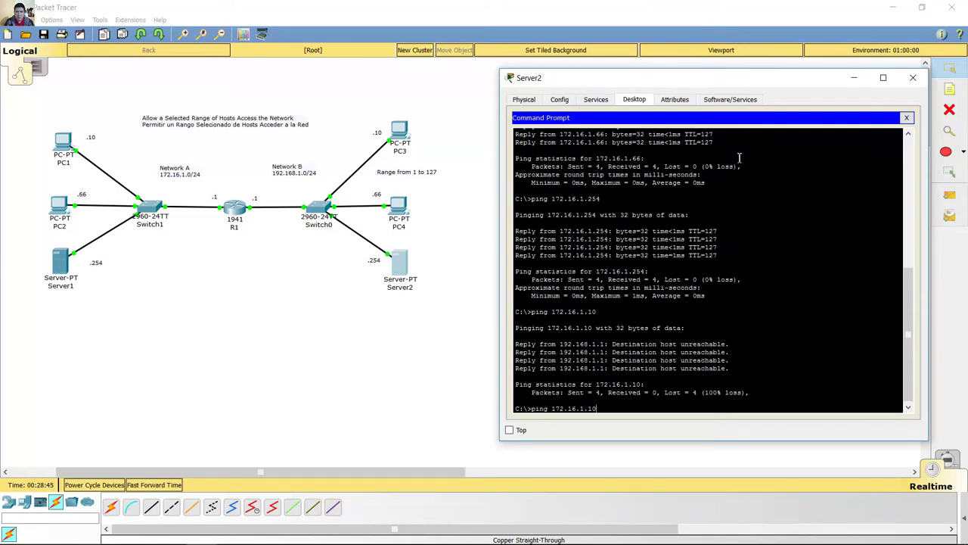
key(Up)
key(Return)
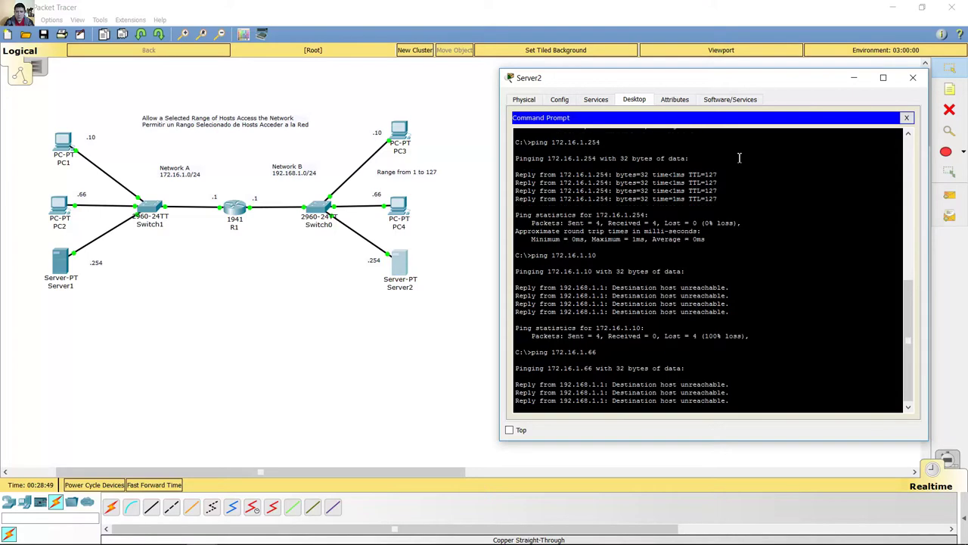
key(Up)
key(Up)
key(Up)
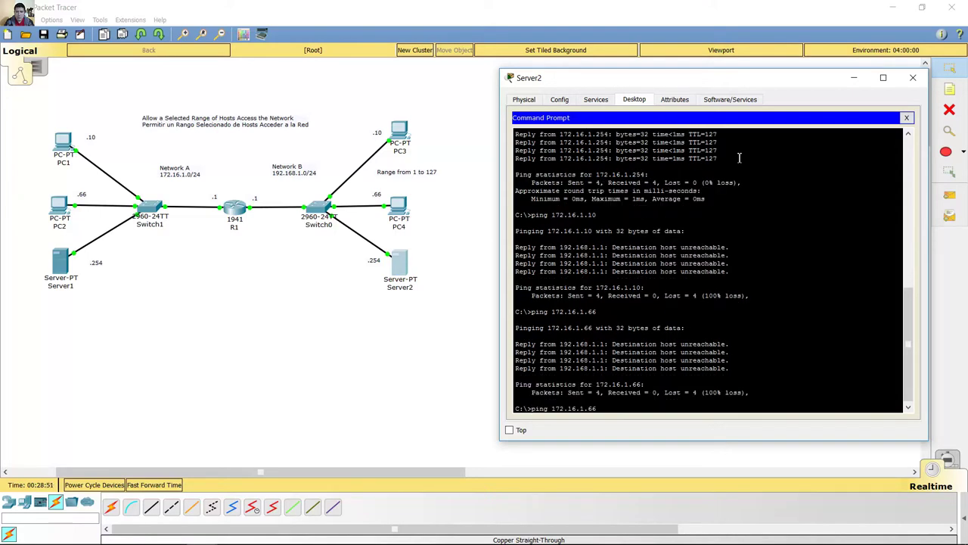
key(Return)
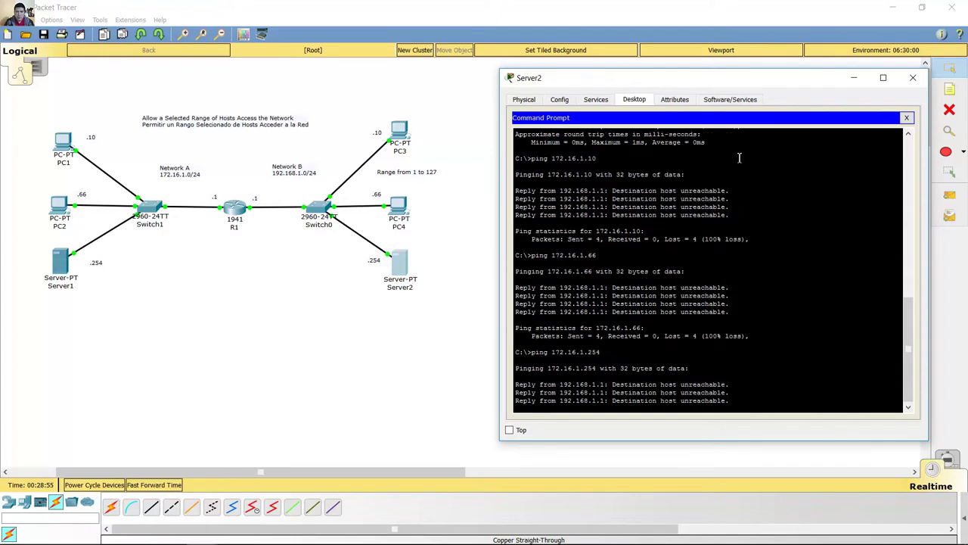
click(913, 77)
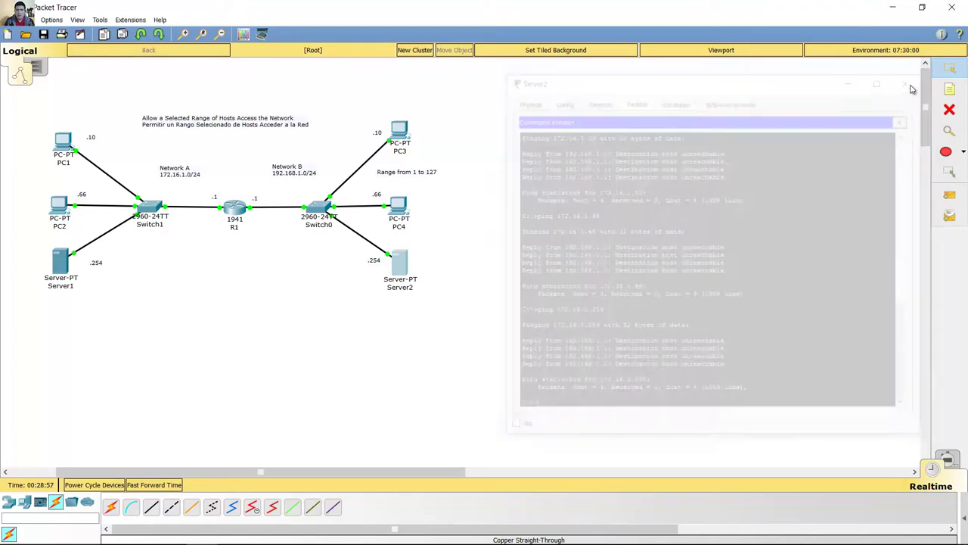
In R1's CLI, highlight the protocol, source 192.168.1.0 0.0.0.127 and destination 172.16.1.0 0.0.0.255 of RANGE_HOSTS.
click(236, 211)
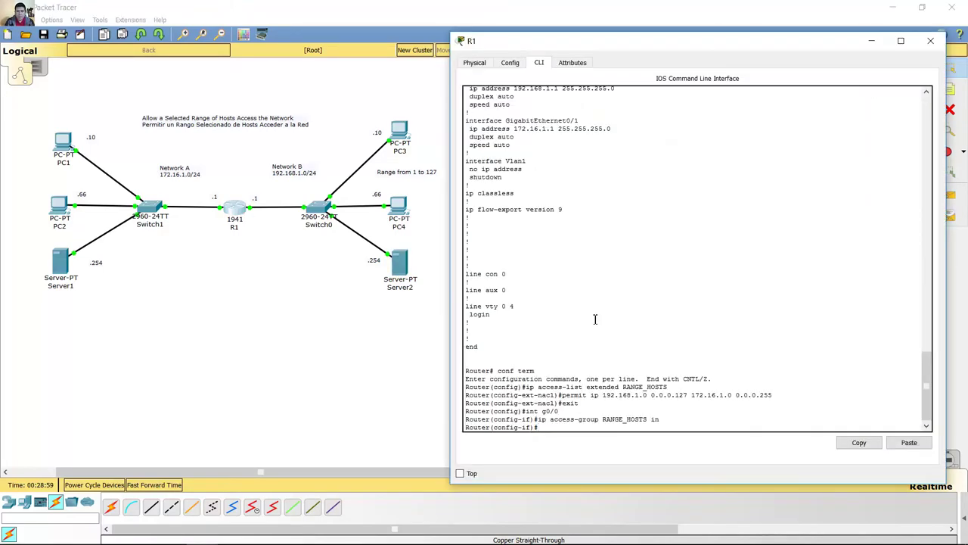
double_click(594, 394)
drag(604, 396, 650, 396)
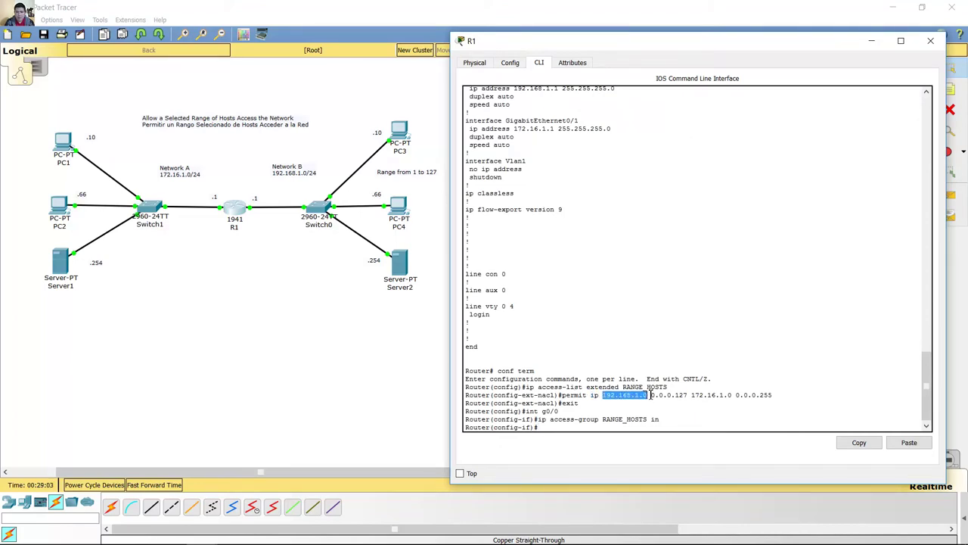
click(679, 395)
double_click(679, 395)
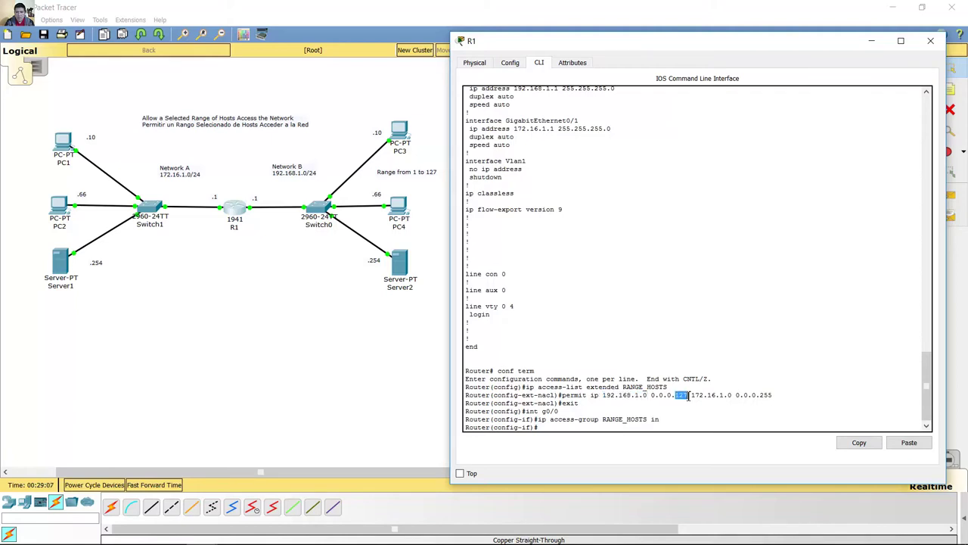
double_click(606, 394)
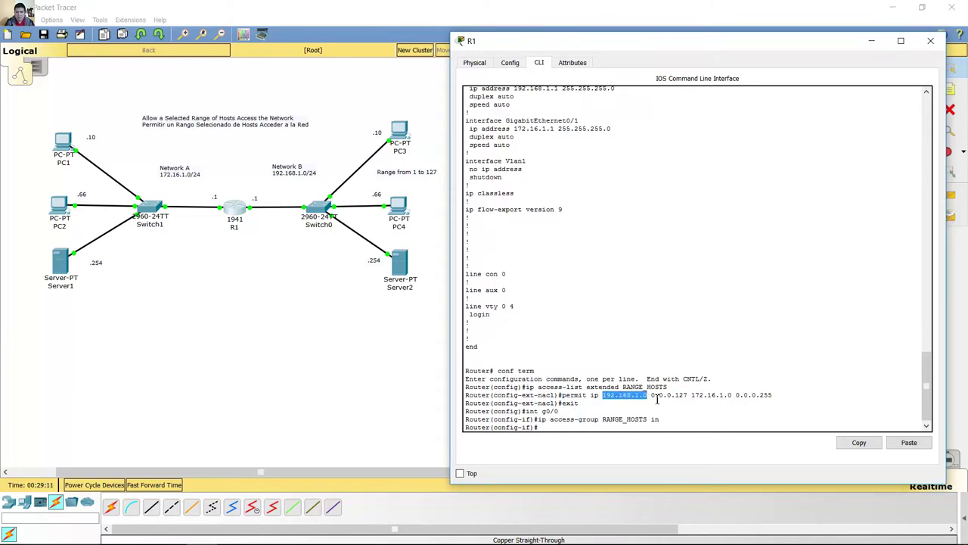
double_click(681, 395)
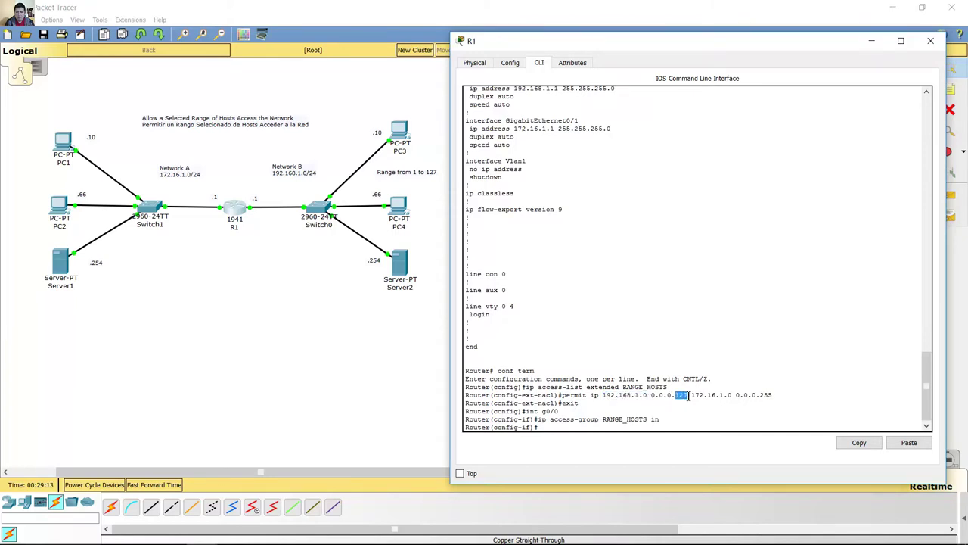
drag(692, 395, 784, 397)
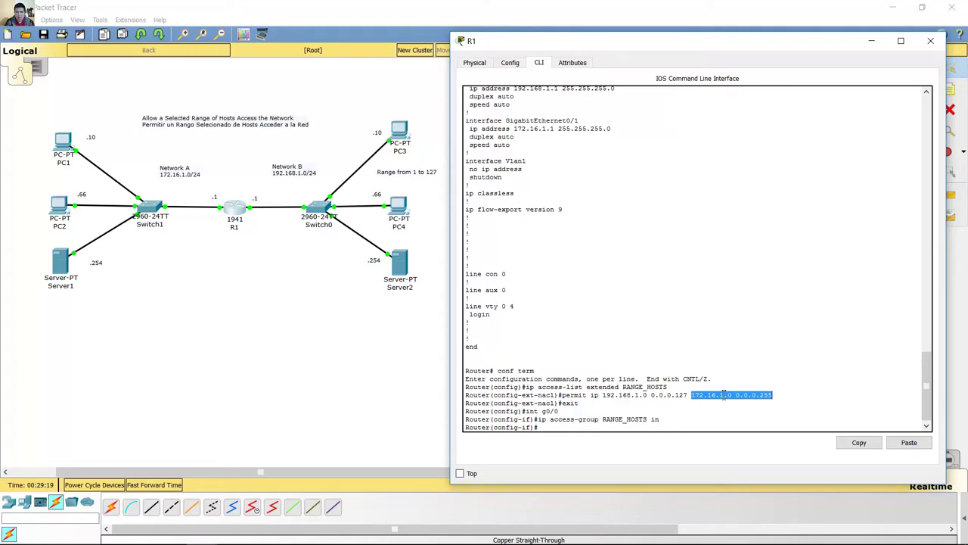
Delete the RANGE_HOSTS access list with 'no ip access-list extended RANGE_HOSTS'.
click(682, 402)
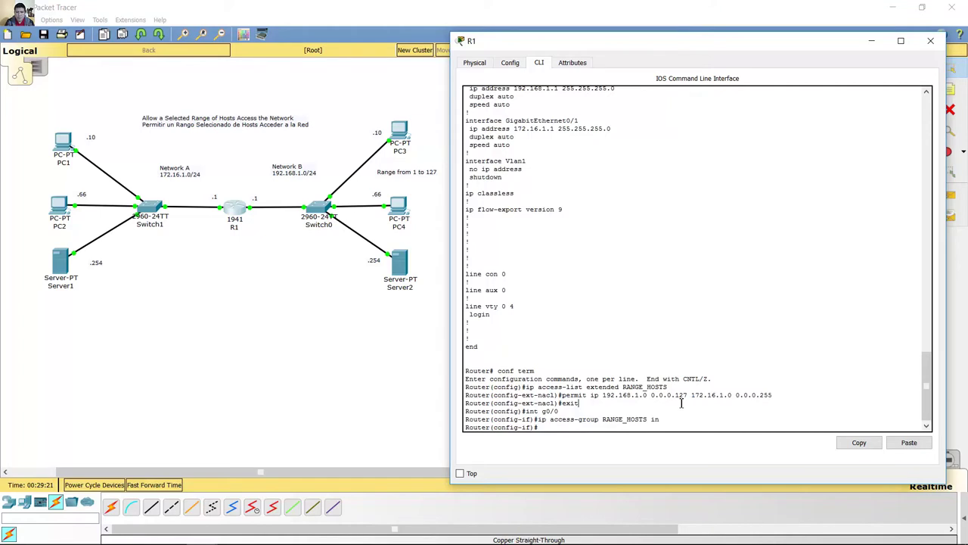
text(exit)
key(Return)
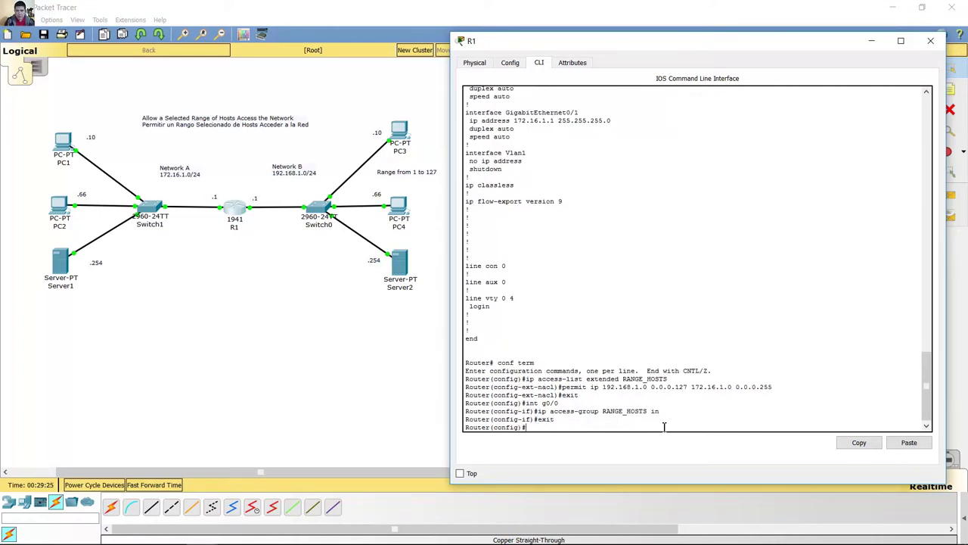
text(permit ip 192.168.1.0 0.0.0.127 172.16.1.0 0.0.0.255)
key(Up)
key(Up)
key(Up)
key(Up)
key(Up)
key(Up)
text(no)
key(Return)
Remove 'ip access-group RANGE_HOSTS in' from interface g0/0.
text(exit)
key(Up)
key(Up)
key(Up)
key(Up)
key(Return)
key(Up)
key(Up)
key(Up)
key(Up)
key(Left)
key(Left)
key(Left)
key(Left)
key(Left)
key(Left)
key(Left)
key(Left)
key(Left)
key(Left)
key(ctrl+a)
text(no)
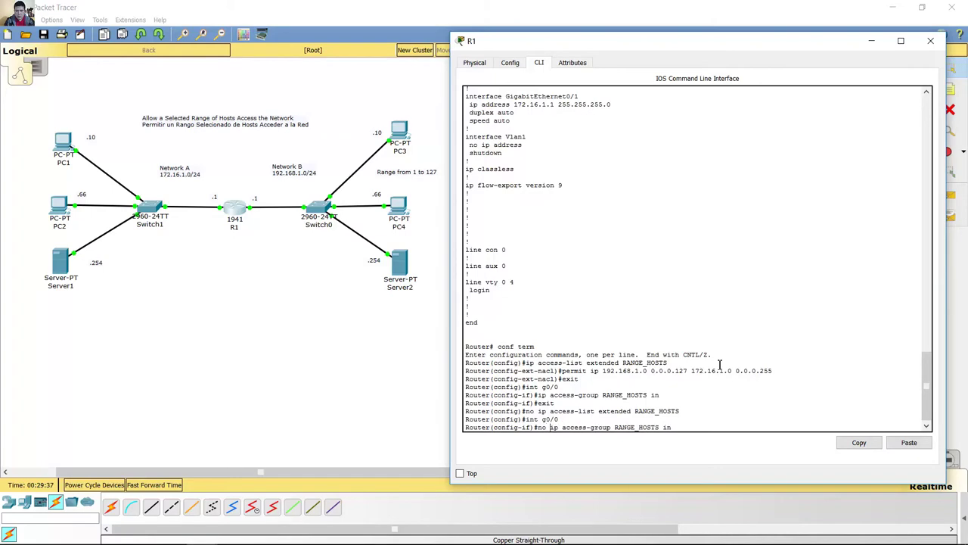
key(Return)
Leave configuration mode, review the running configuration, and return to the topology.
text(end)
key(Return)
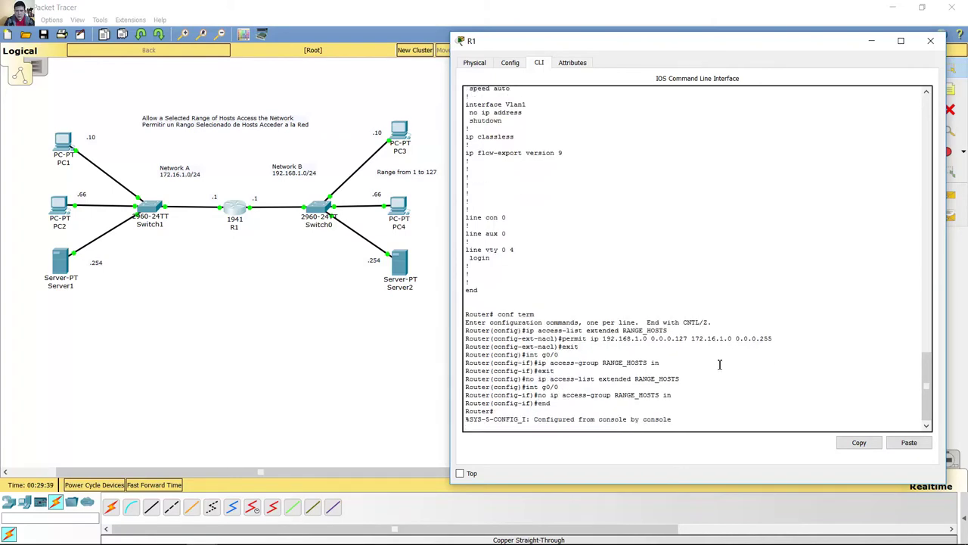
text(show run)
key(Return)
key(space)
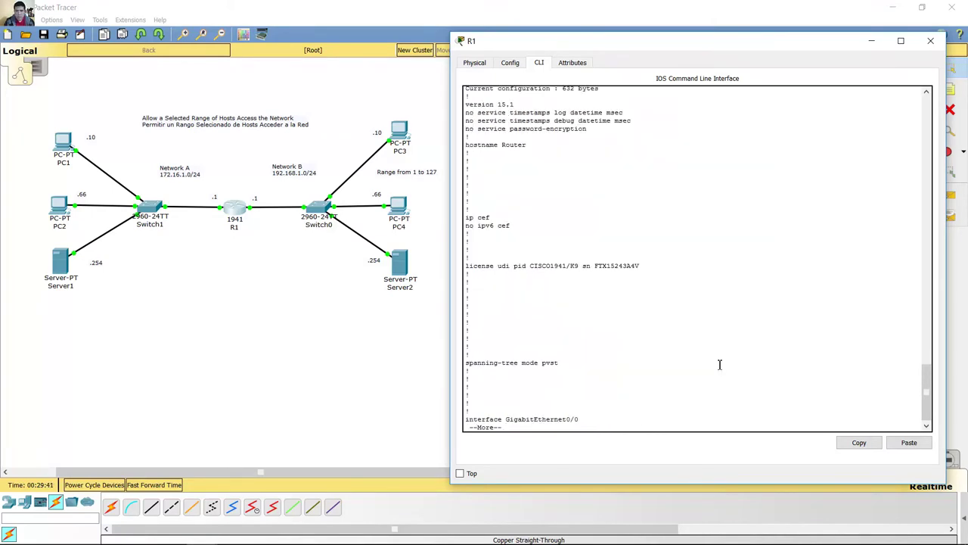
key(space)
key(space)
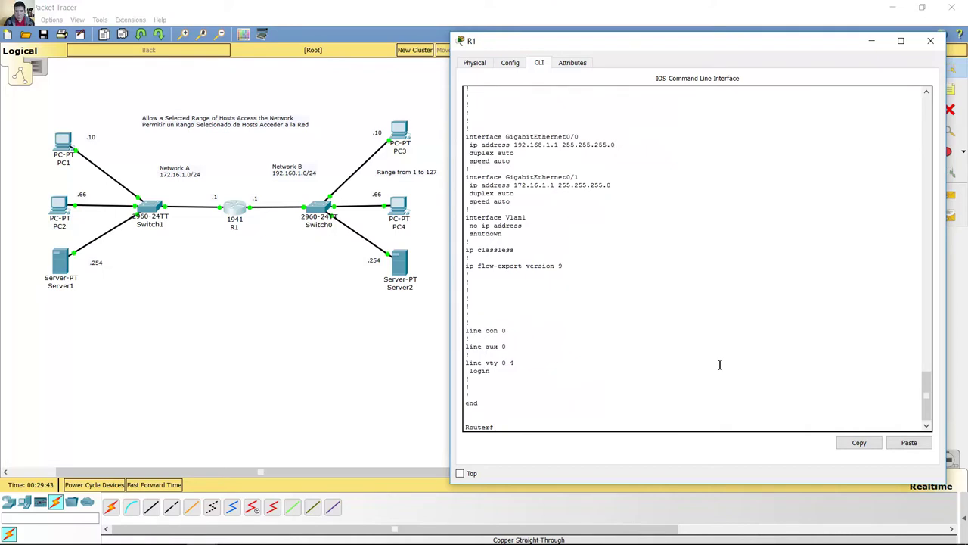
click(301, 337)
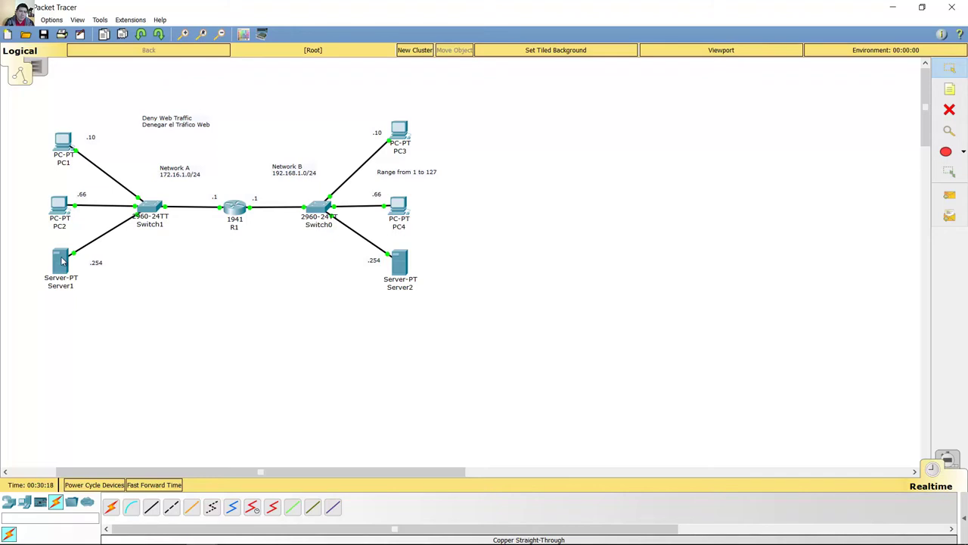
click(61, 262)
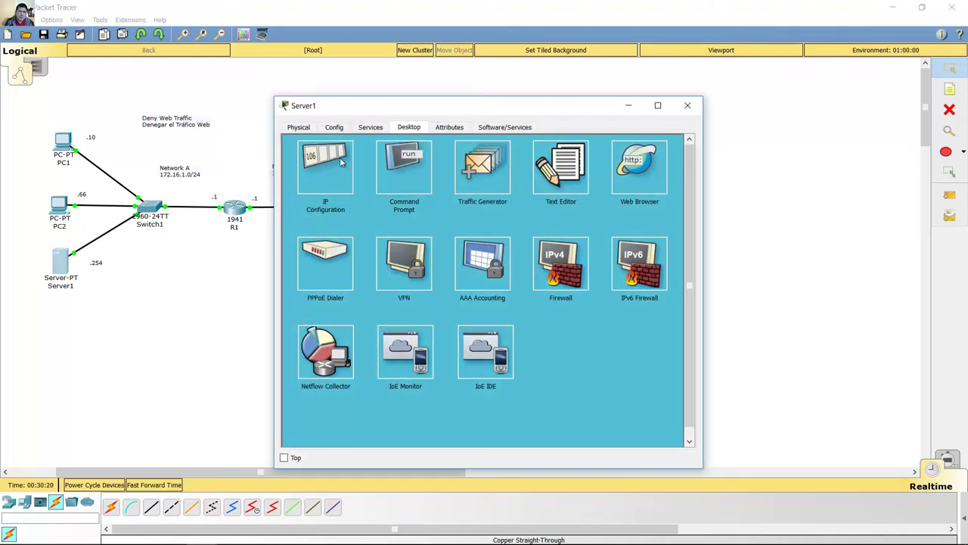
click(370, 127)
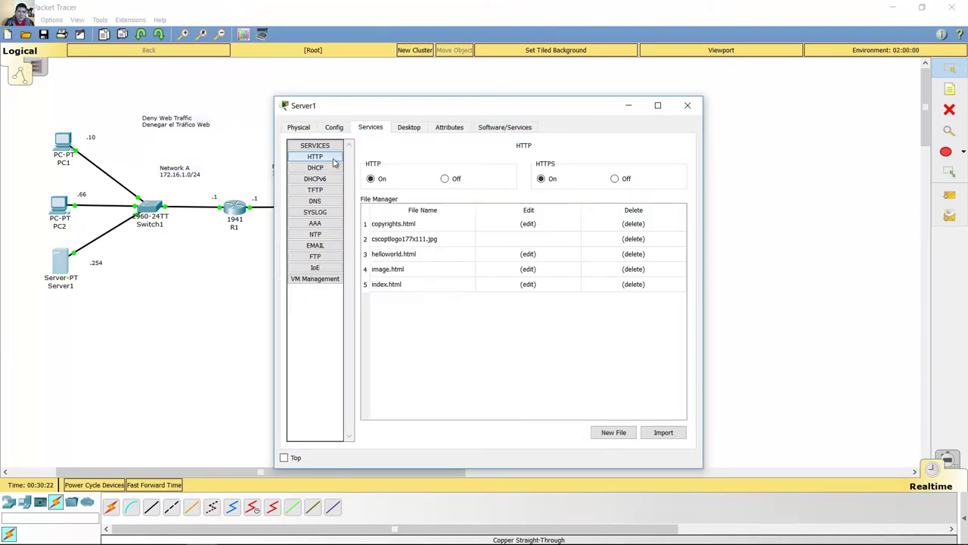
click(686, 107)
click(399, 262)
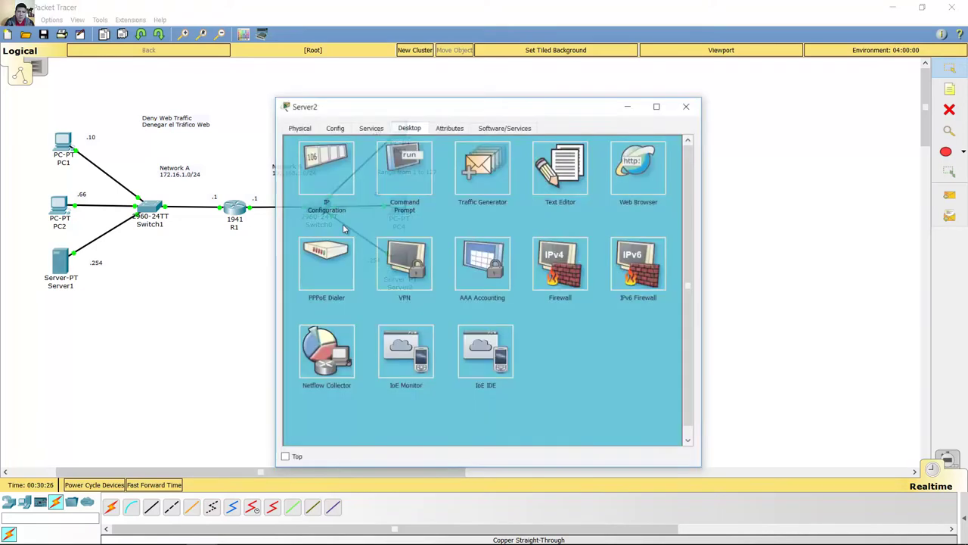
click(373, 127)
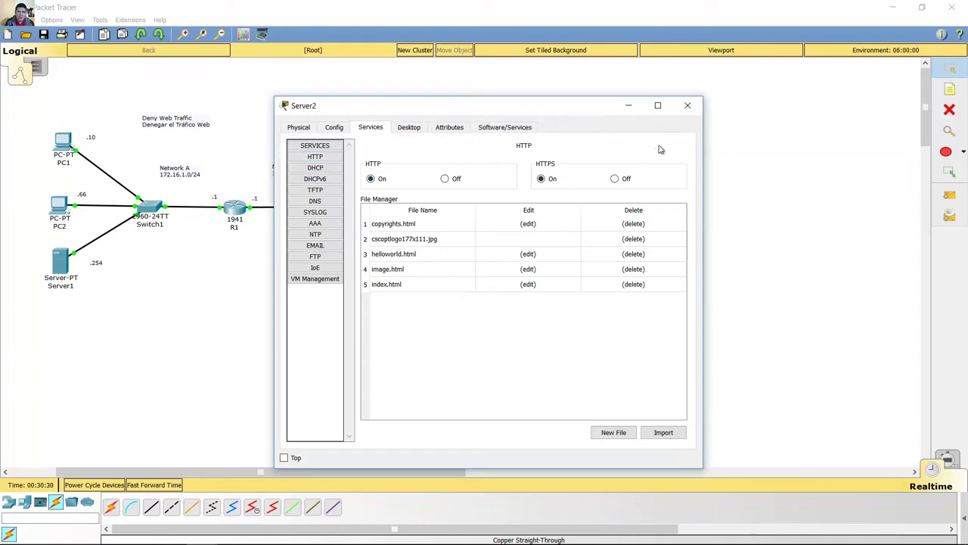
click(687, 105)
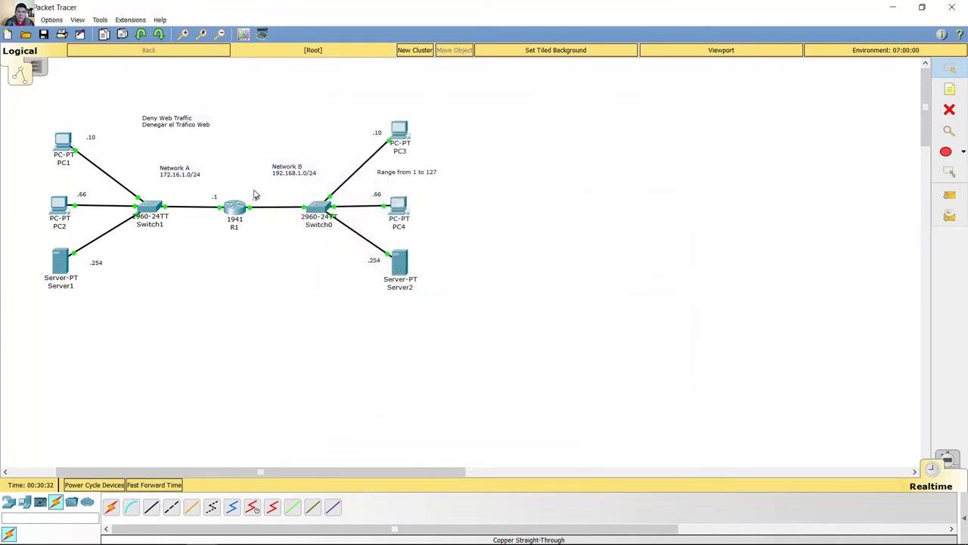
On R1, enter global configuration and create the extended access list DENY_WEB.
click(235, 207)
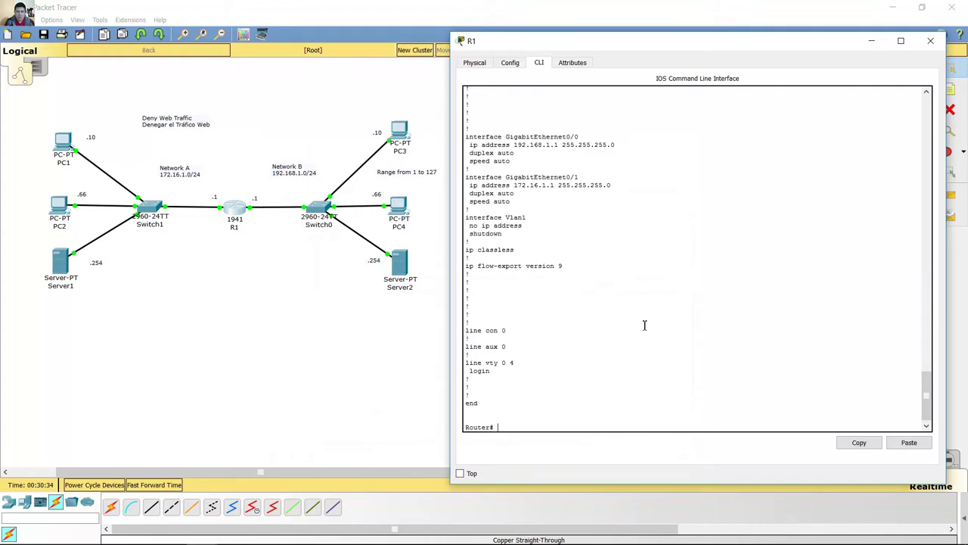
text(conf term)
key(Return)
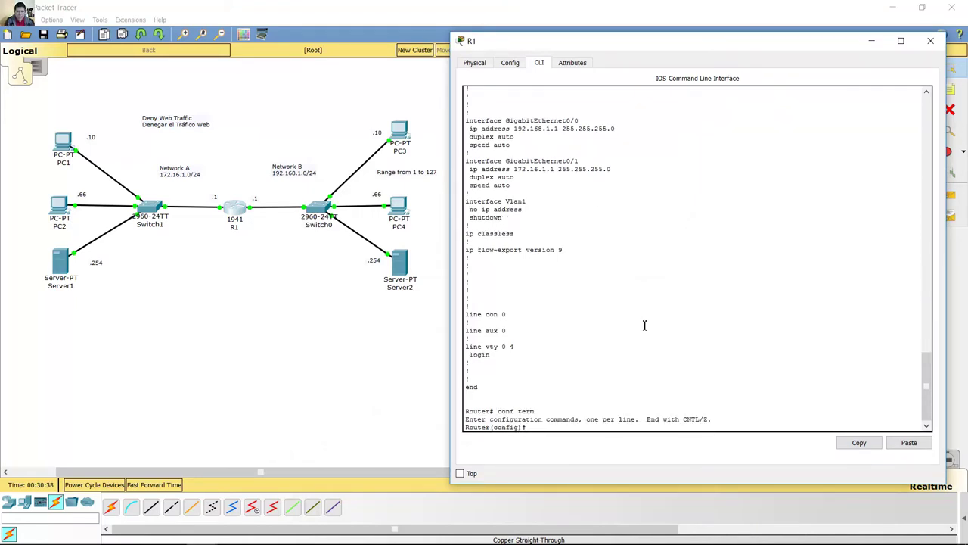
text(ip access-list extednd)
key(BackSpace)
key(BackSpace)
key(BackSpace)
key(BackSpace)
key(BackSpace)
text(nded DENY_WEB)
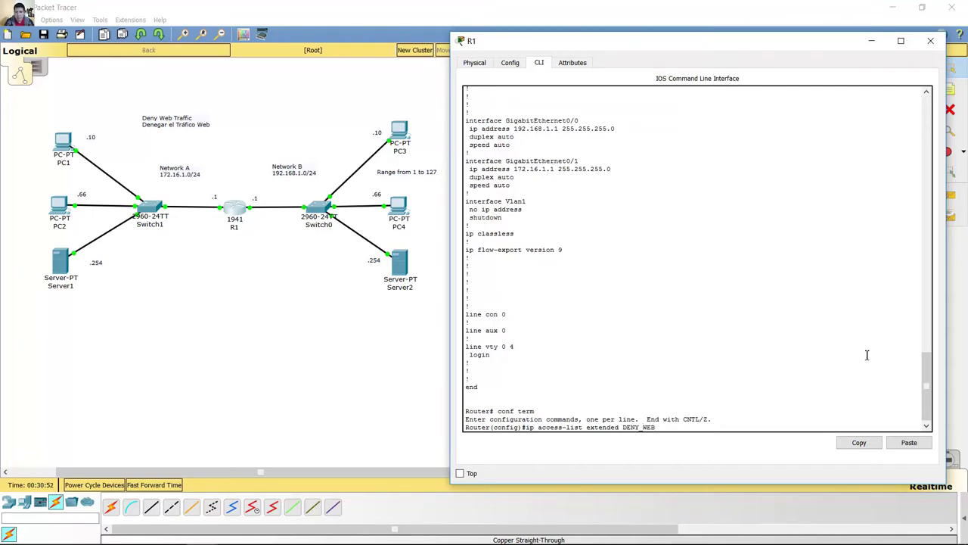
drag(926, 389, 926, 405)
key(Return)
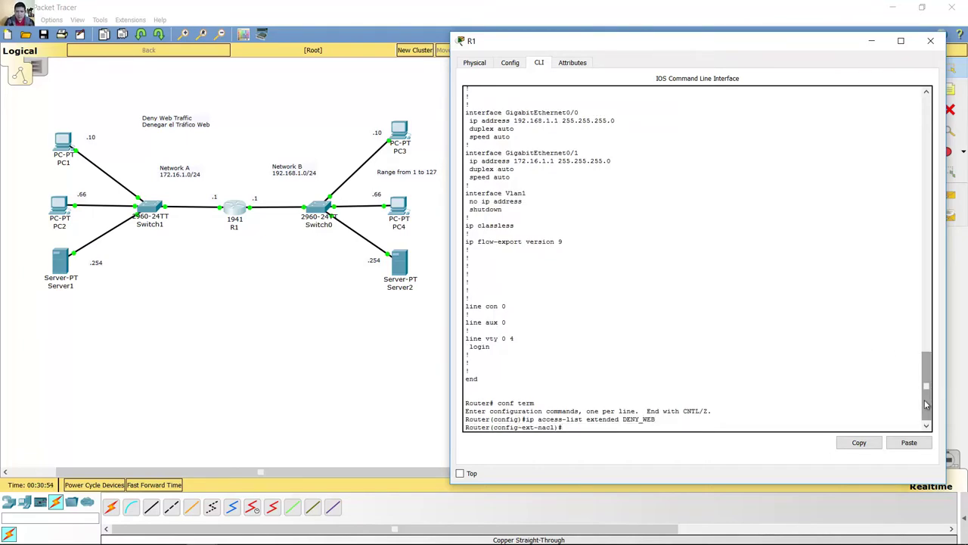
Add the rule 'deny tcp any any eq 80' and recall it to edit the port.
text(deny tcp any any eq 80)
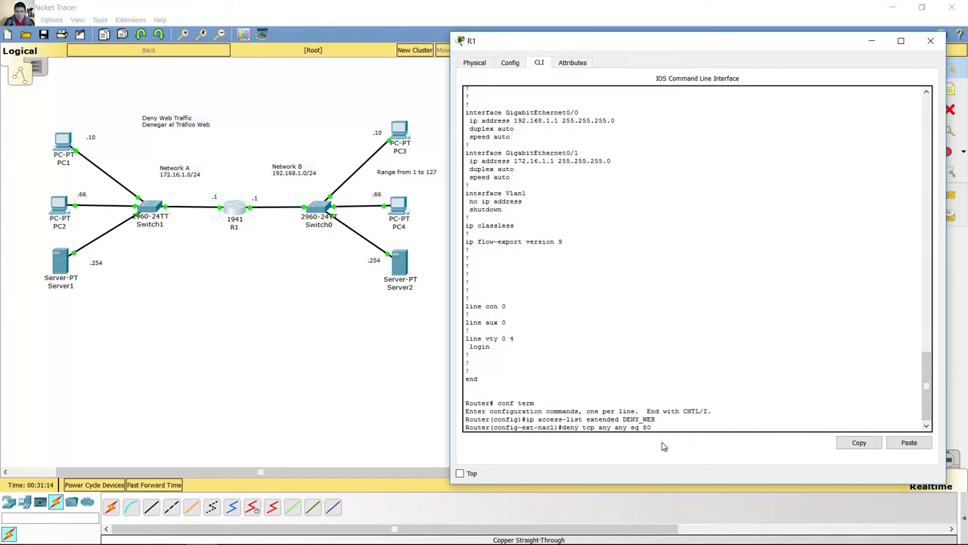
drag(567, 428, 652, 427)
key(Return)
key(Up)
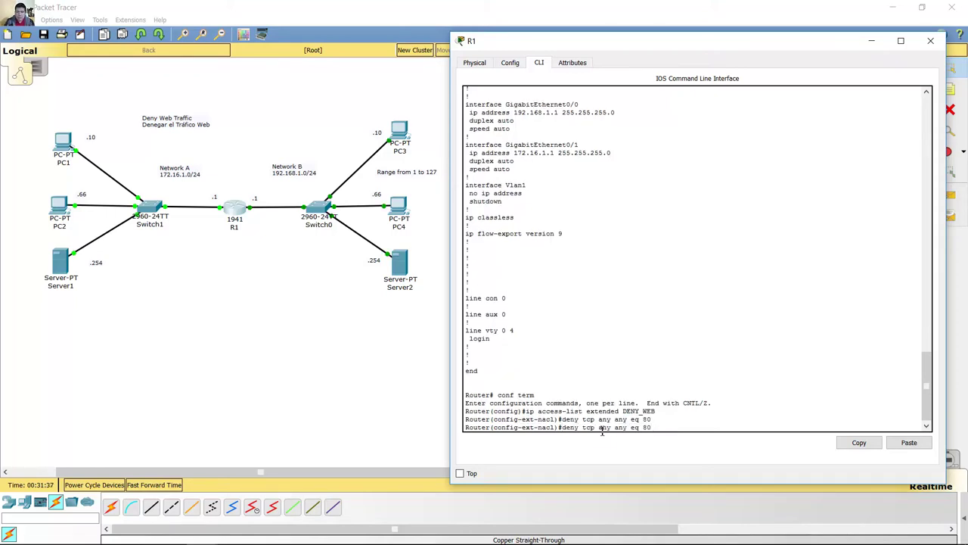
drag(583, 427, 631, 429)
click(657, 427)
key(BackSpace)
key(BackSpace)
Add the rule 'deny tcp any any eq 443' to DENY_WEB.
text(443)
drag(583, 428, 661, 427)
click(663, 427)
key(Return)
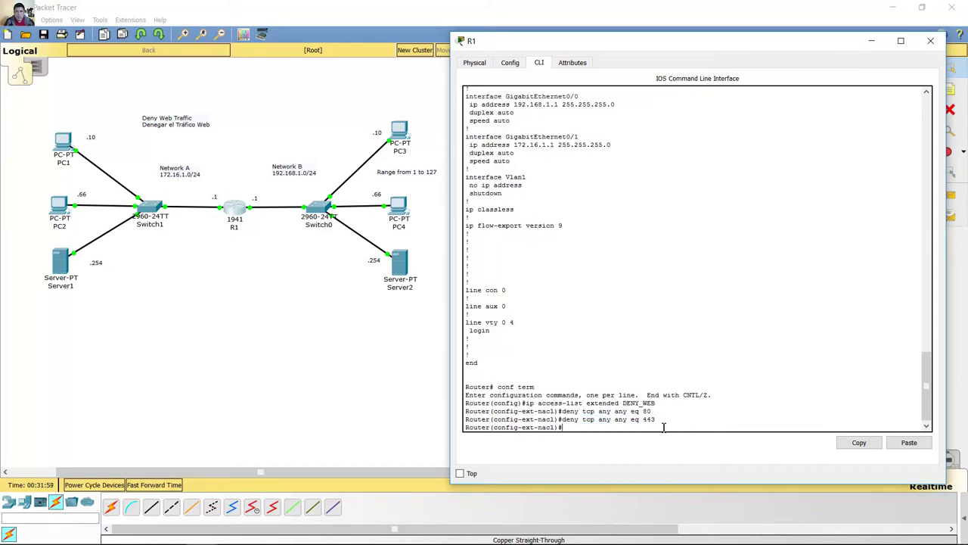
Add 'permit ip any any' after the two deny rules, highlighting each rule.
text(mit ip any any)
drag(590, 428, 634, 428)
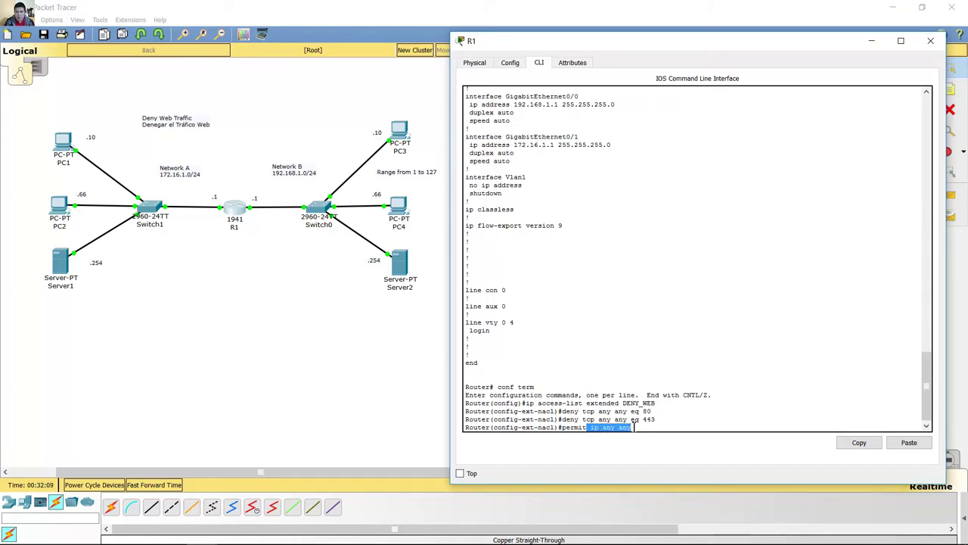
click(634, 427)
drag(564, 412, 659, 421)
drag(569, 427, 635, 429)
click(636, 429)
drag(564, 412, 634, 429)
click(566, 429)
drag(566, 411, 660, 417)
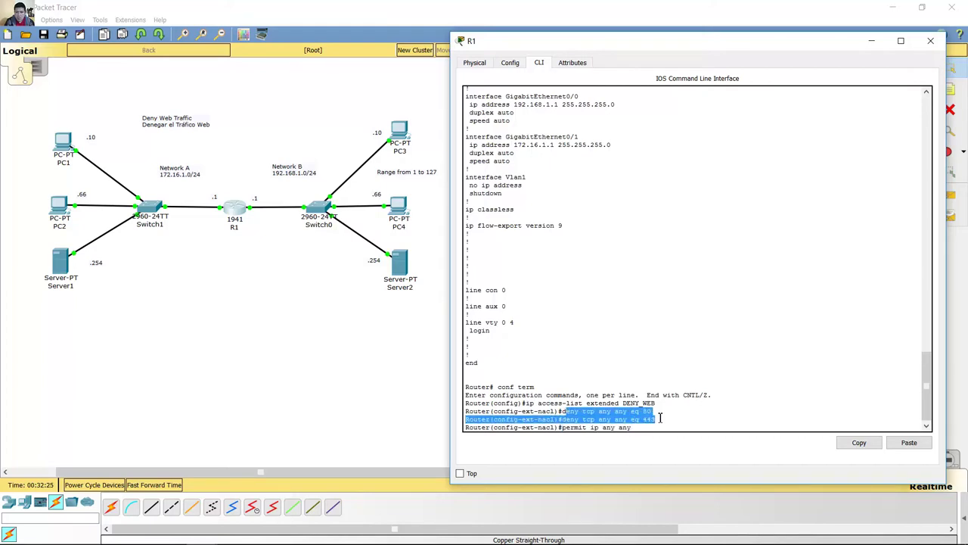
drag(563, 427, 637, 429)
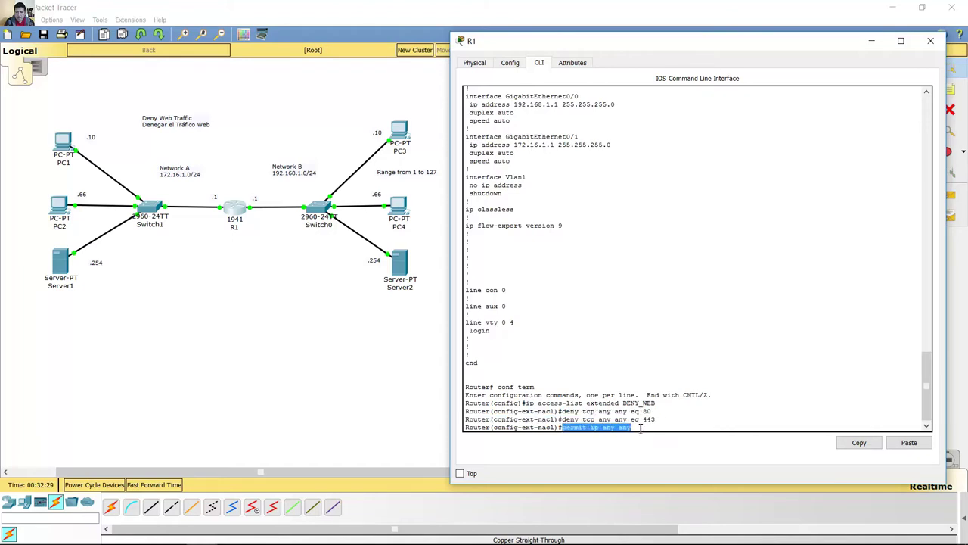
click(640, 427)
key(Return)
Apply DENY_WEB inbound on interface g0/0 and return to the topology canvas.
text(er(config-ext-nacl)#e)
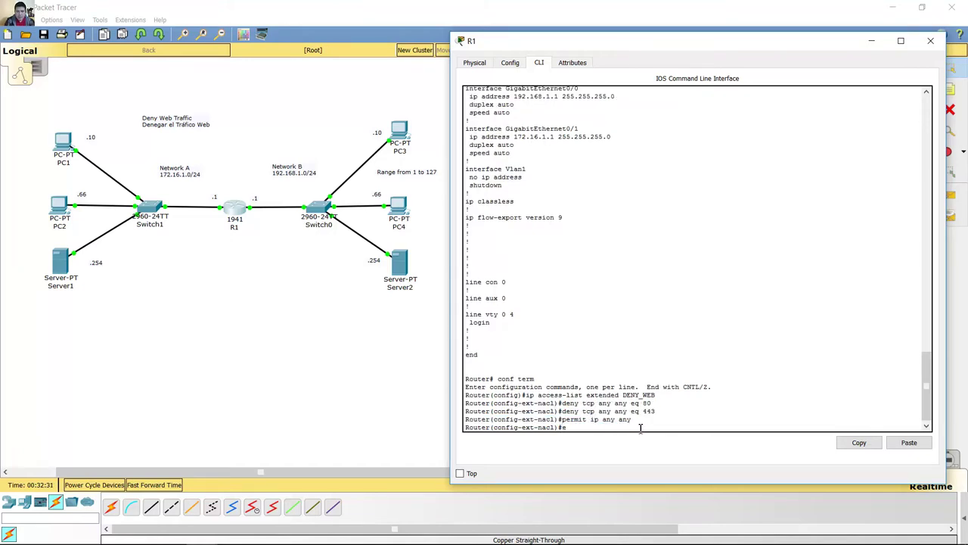
text(xit)
key(Return)
text(int g0/0)
key(Return)
text(ip access-group D)
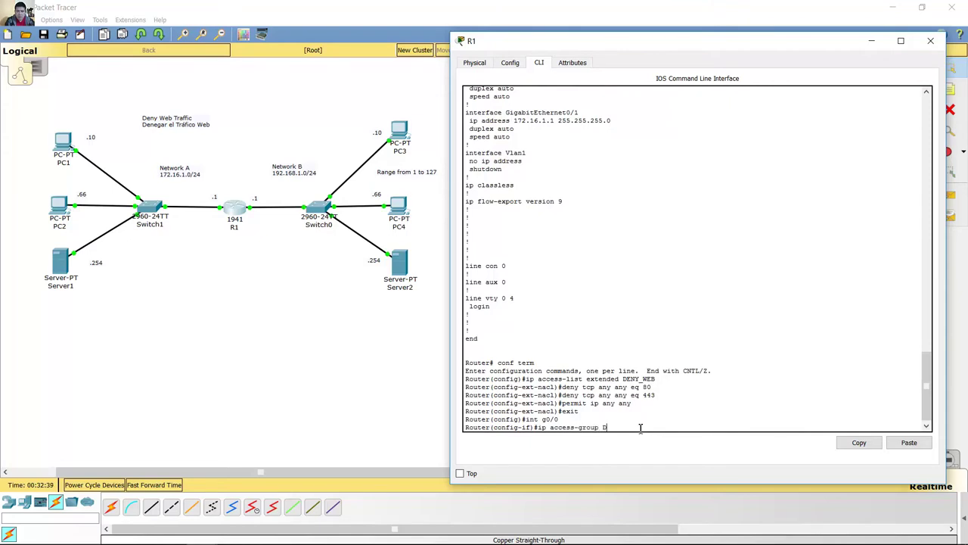
text(WEB in)
key(Return)
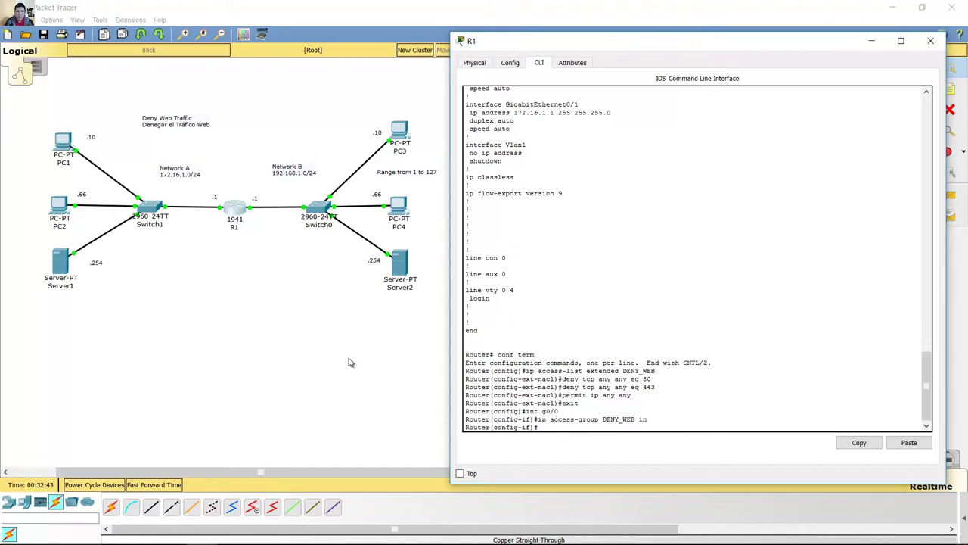
click(350, 361)
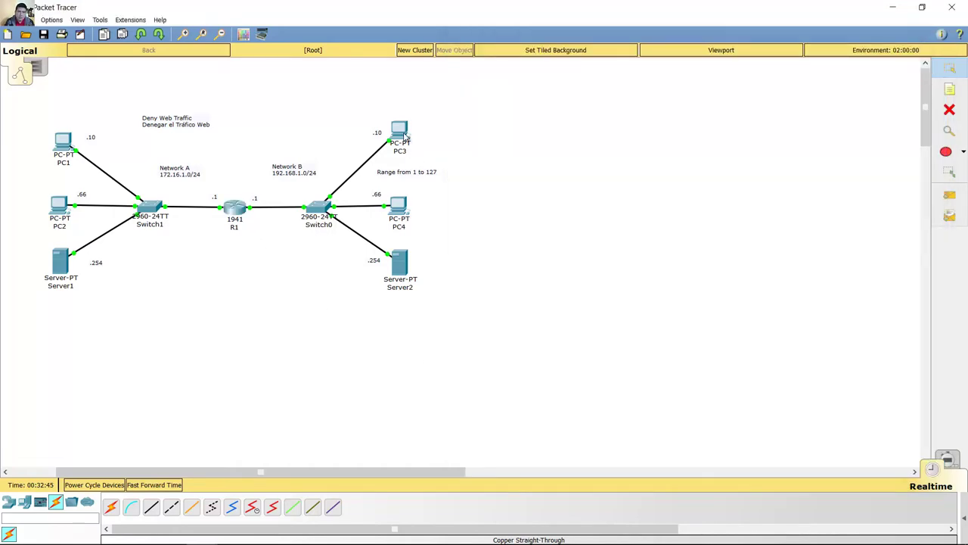
From PC3's command prompt, ping 172.16.1.254 successfully and close the prompt.
click(399, 132)
drag(422, 107, 625, 89)
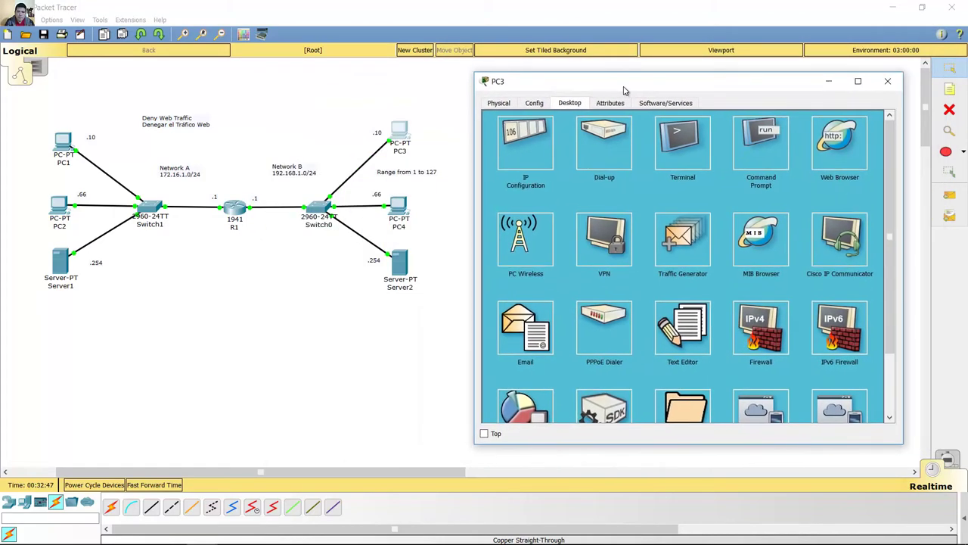
click(764, 158)
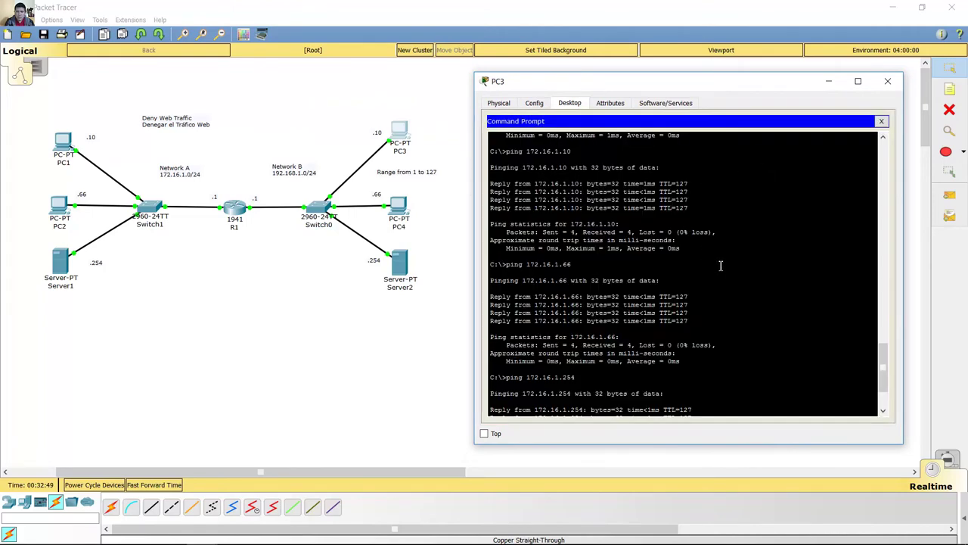
key(Return)
key(Up)
key(Down)
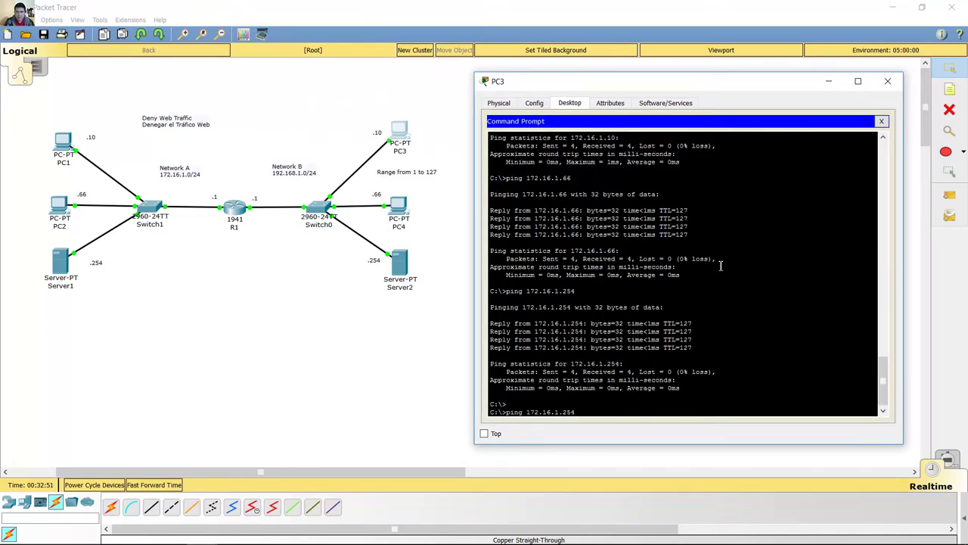
key(Return)
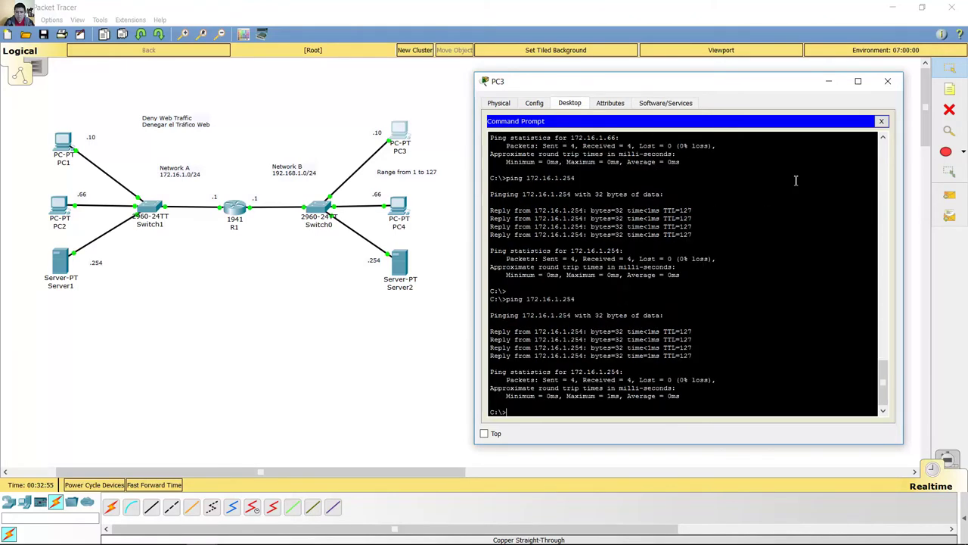
click(882, 121)
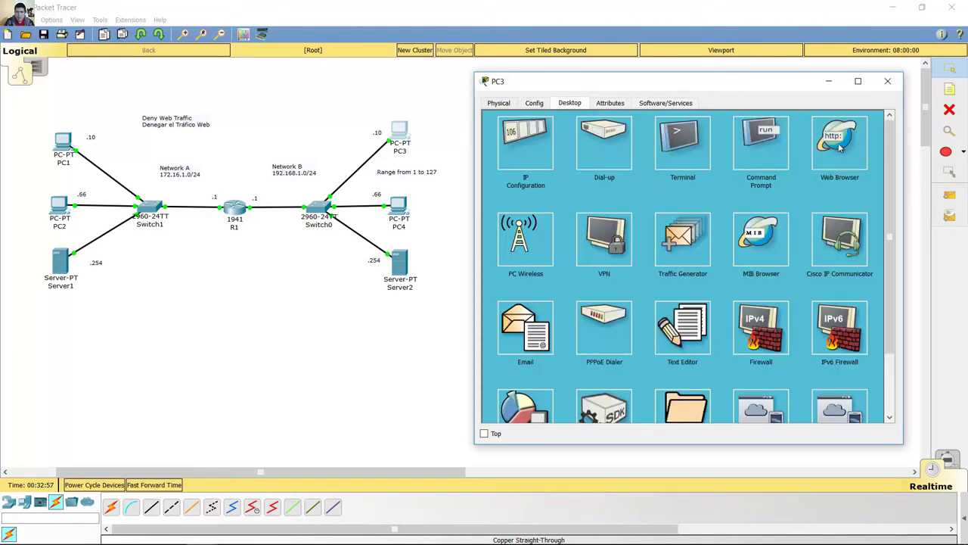
In PC3's web browser, request 172.16.1.254 and get Request Timeout.
click(837, 143)
click(723, 140)
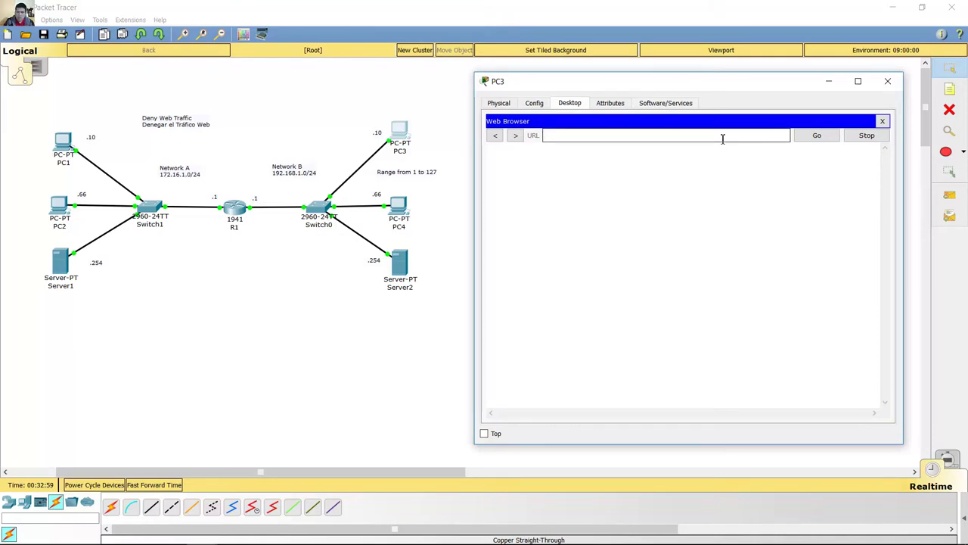
text(172.16.1.254)
key(Return)
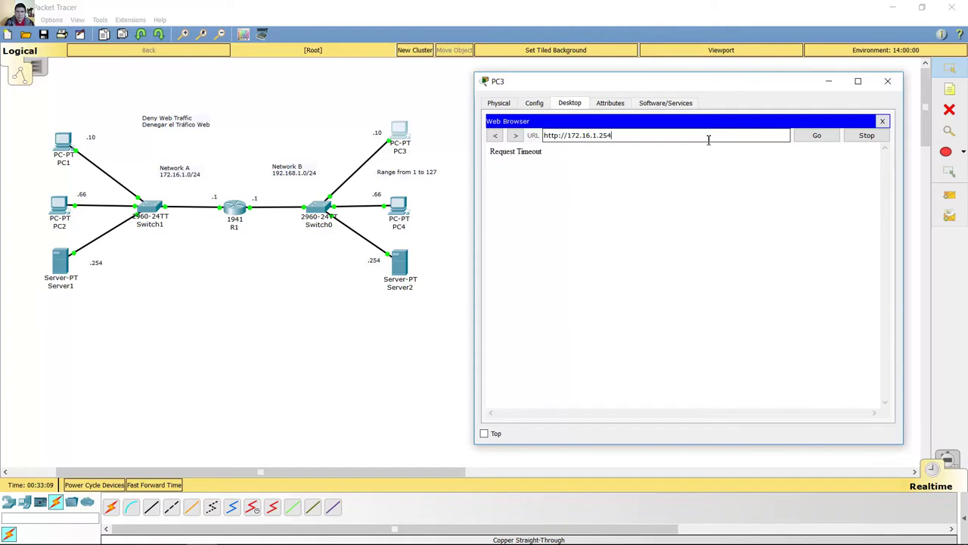
drag(493, 151, 553, 151)
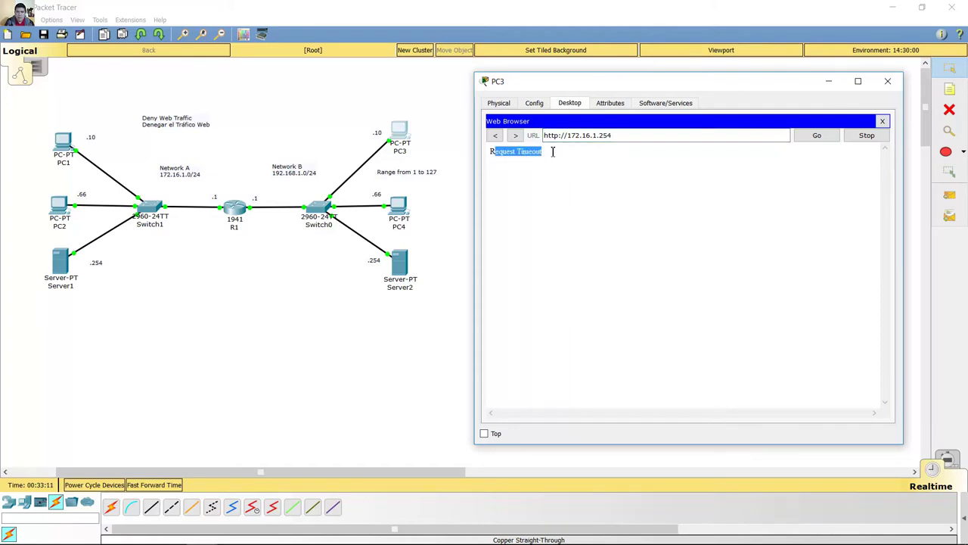
click(560, 137)
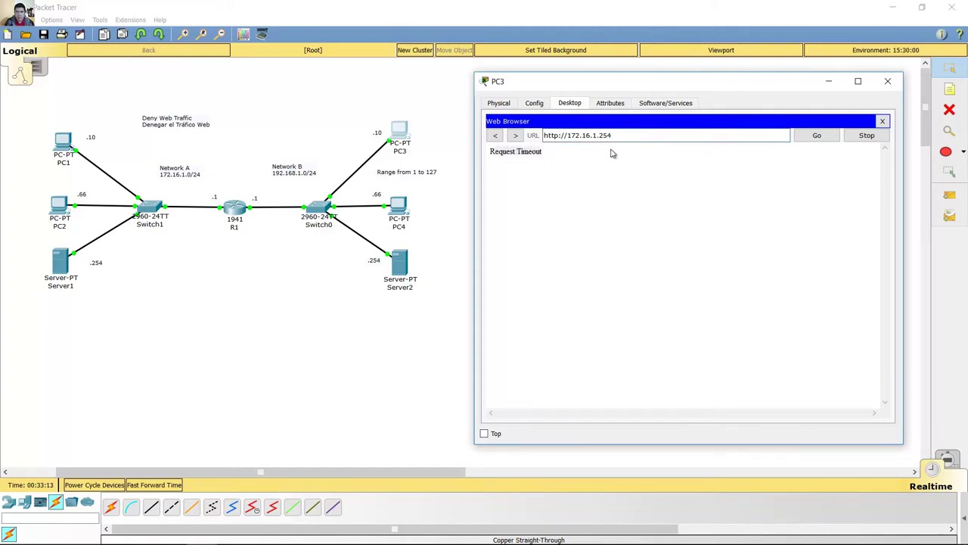
text(s)
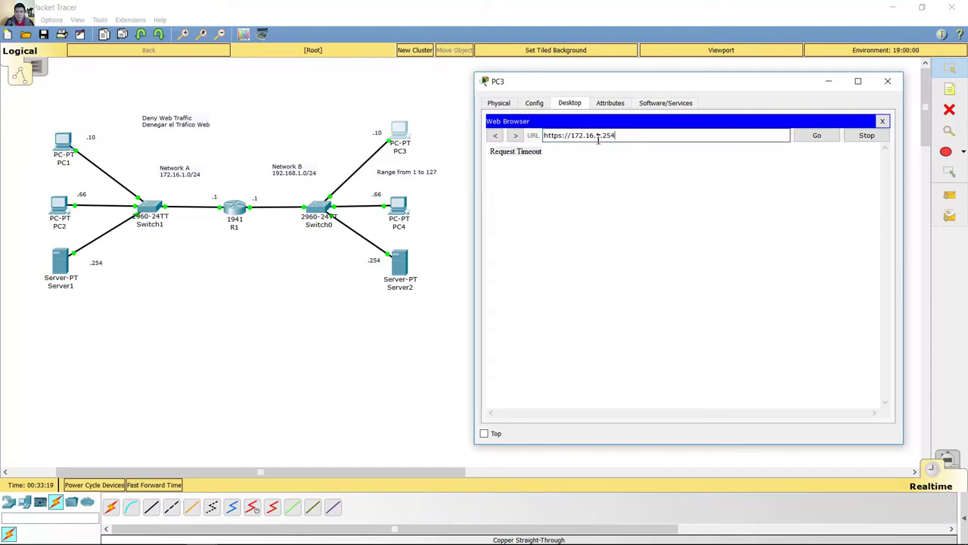
drag(544, 135, 556, 136)
click(598, 136)
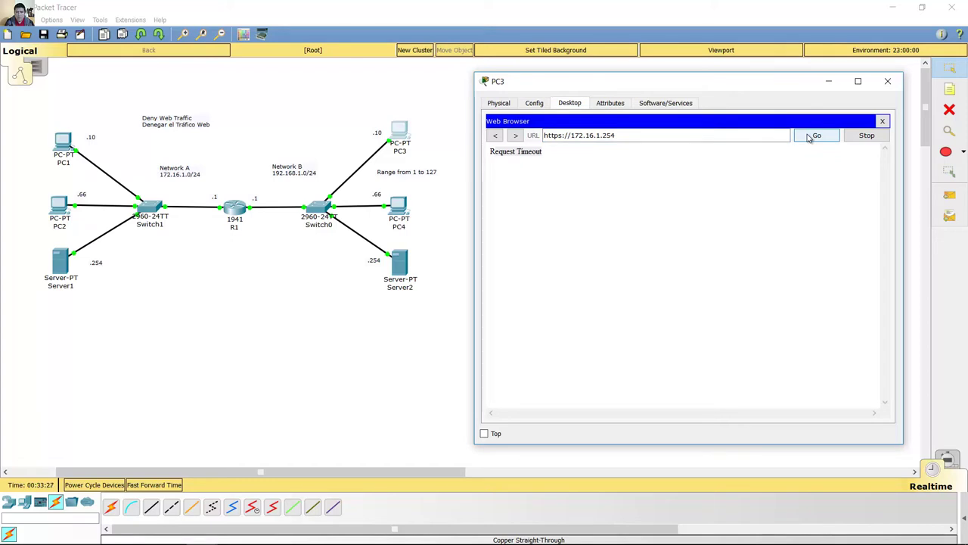
click(809, 137)
drag(494, 151, 552, 150)
click(562, 158)
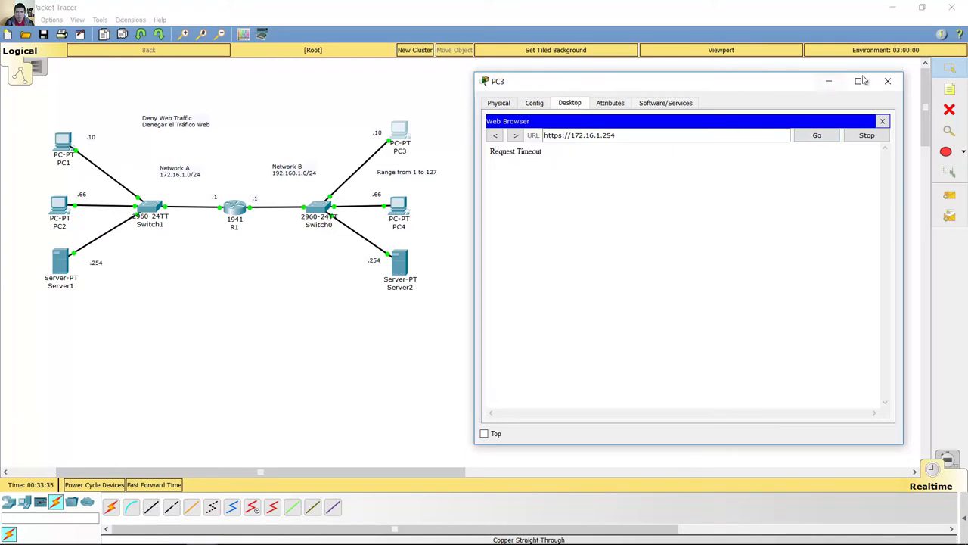
click(887, 80)
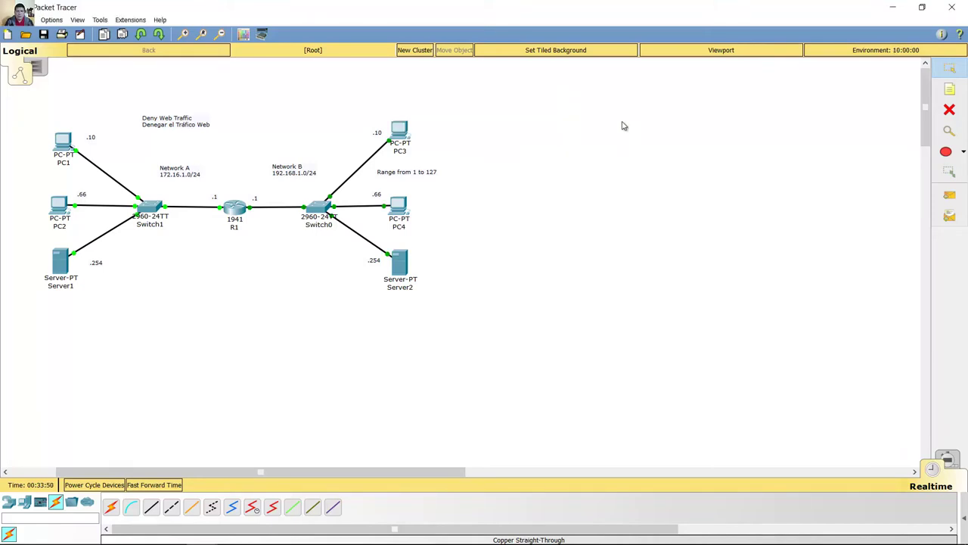
In PC1's web browser, load Server2's welcome page at 192.168.1.254.
click(64, 144)
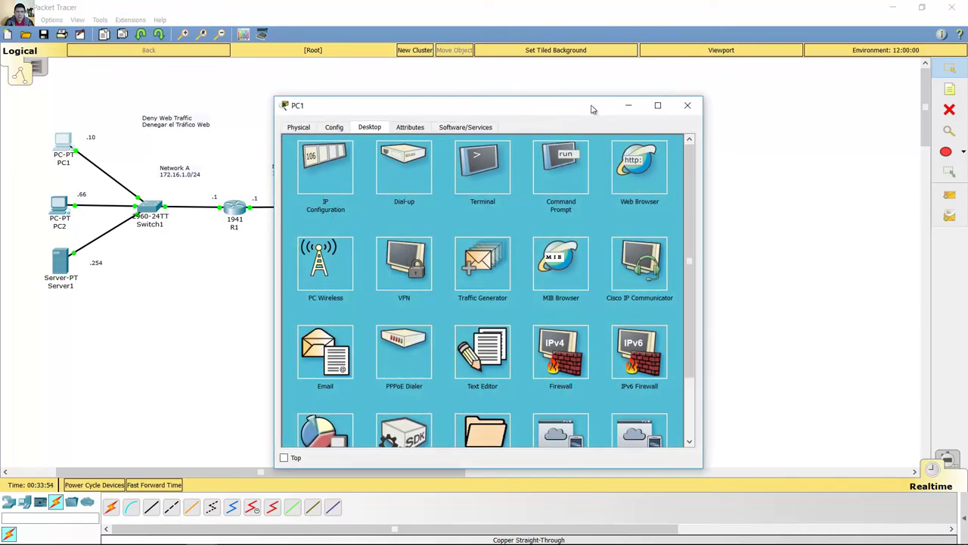
drag(586, 103, 736, 79)
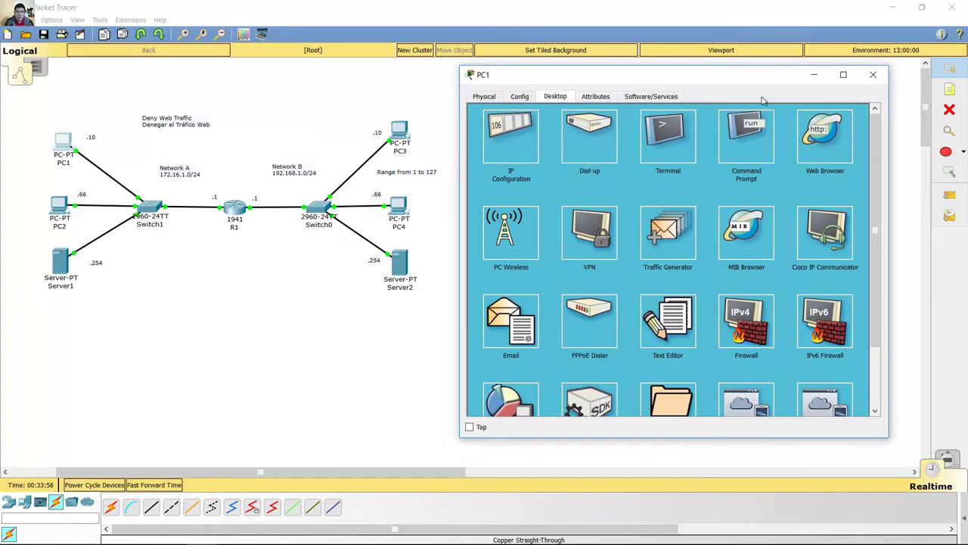
click(816, 136)
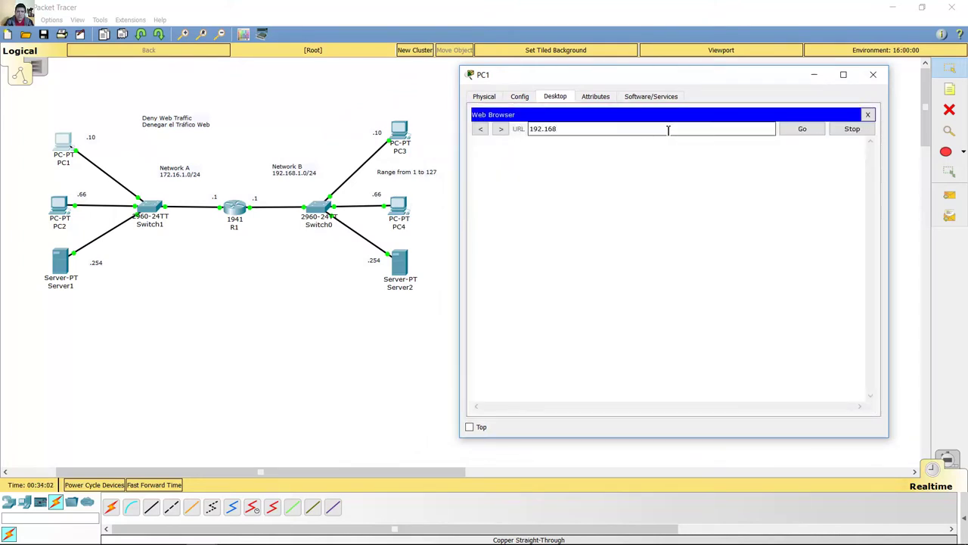
text(192.168.1.254)
key(Return)
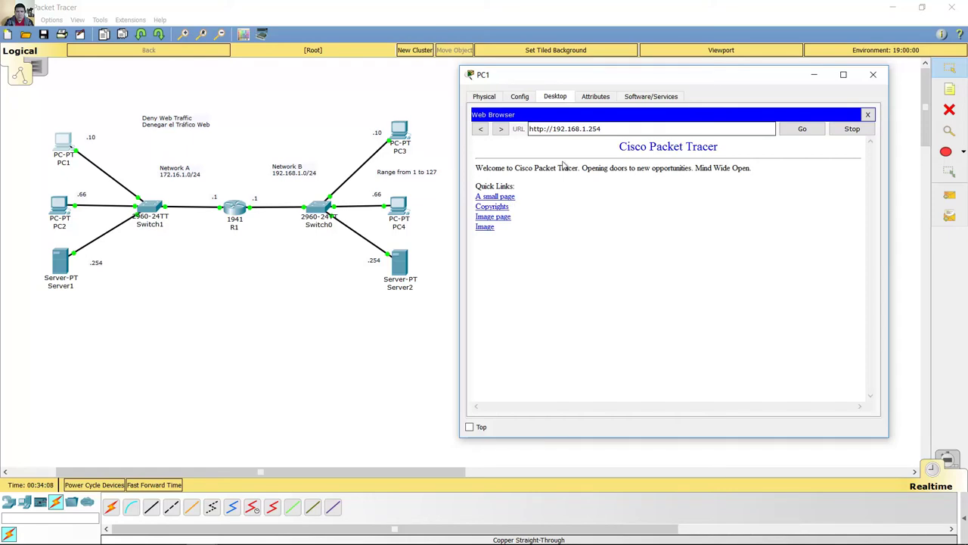
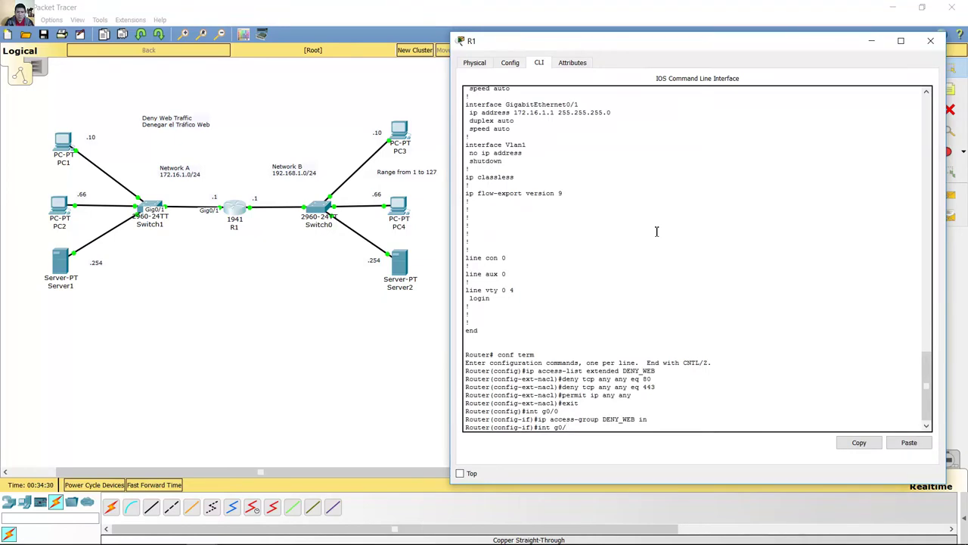
Apply the DENY_WEB access list inbound on R1's interface g0/1, then return to the topology.
text(1)
key(Return)
text(ip access-group DENY_WEB in)
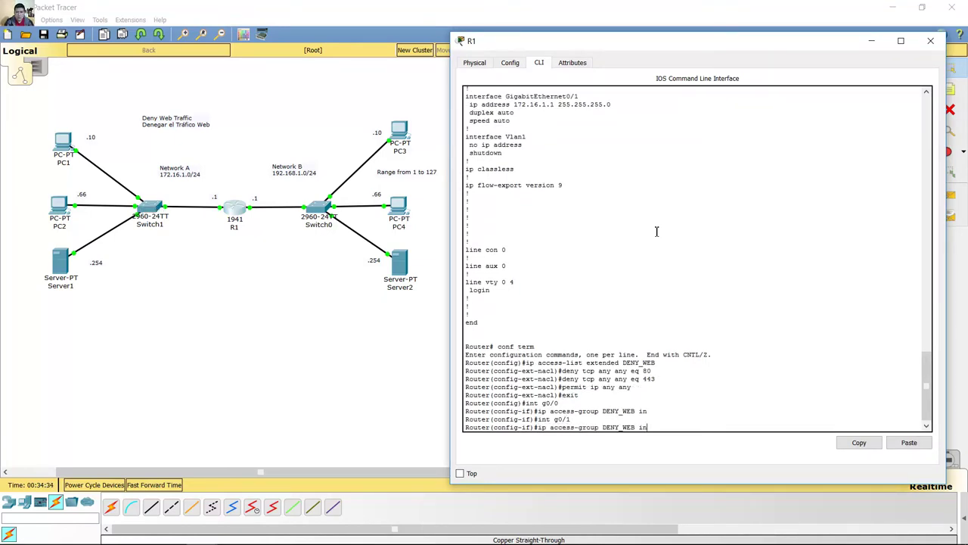
key(Return)
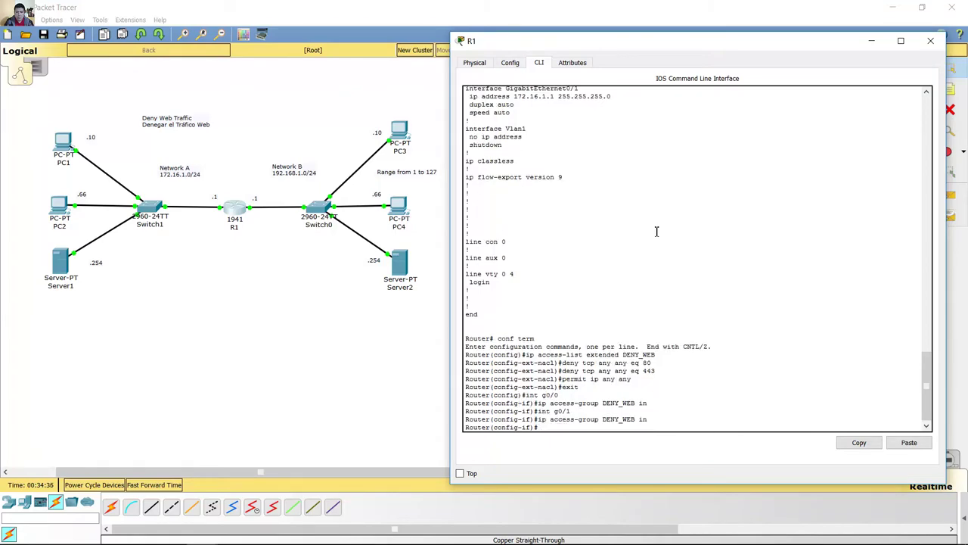
click(248, 289)
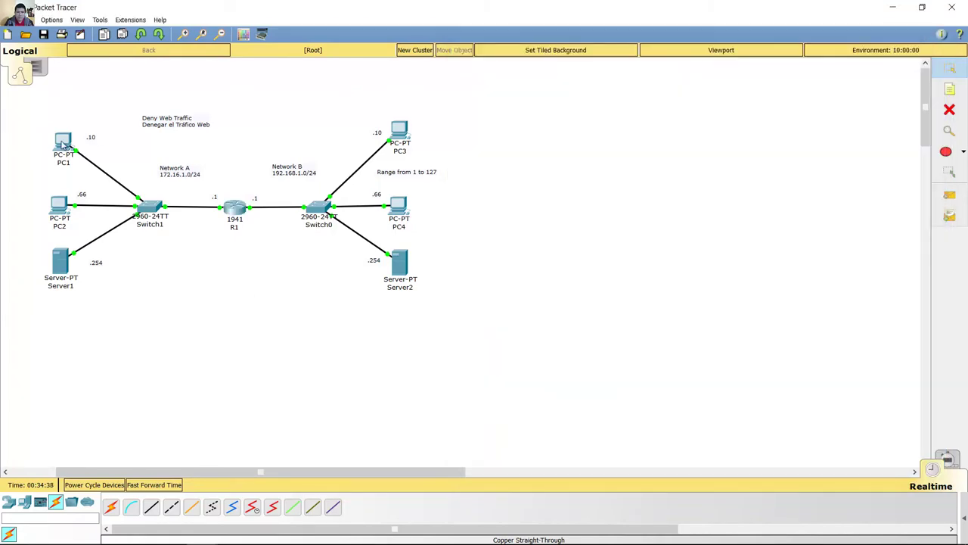
click(63, 142)
click(633, 168)
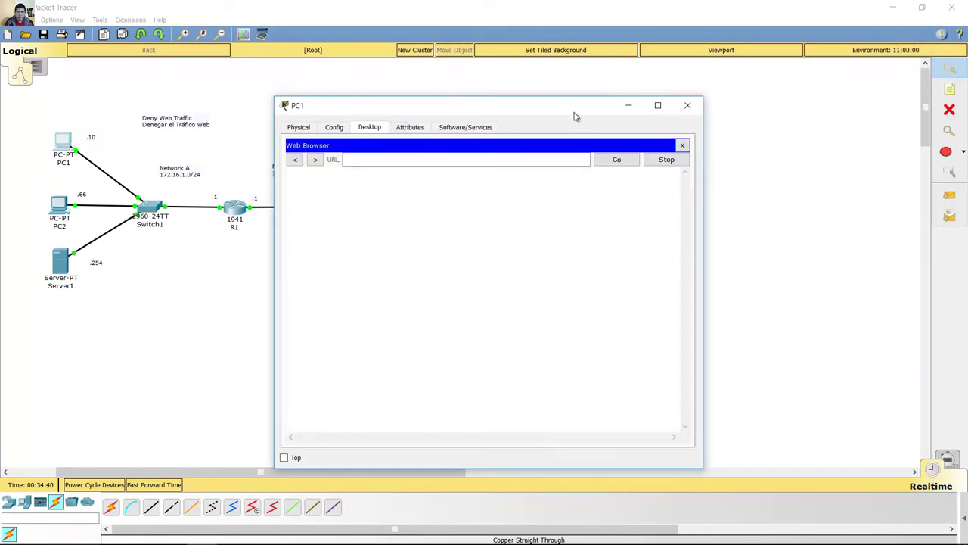
drag(575, 116, 783, 84)
click(754, 128)
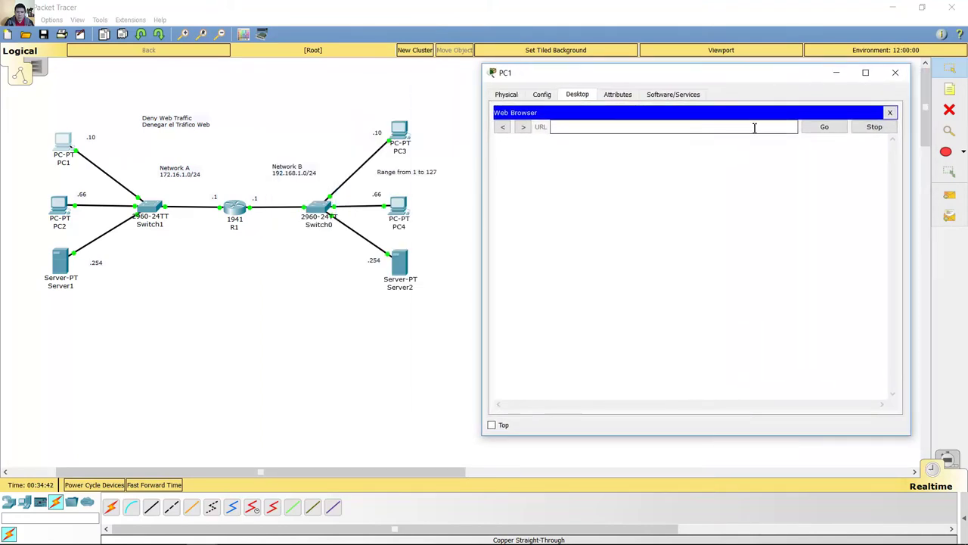
text(192.168.1.254)
key(Return)
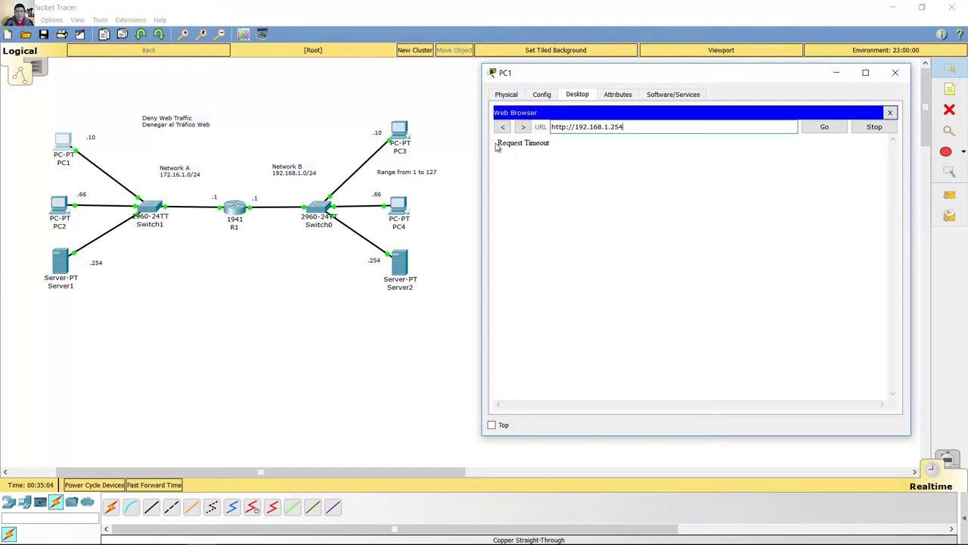
drag(499, 143, 560, 142)
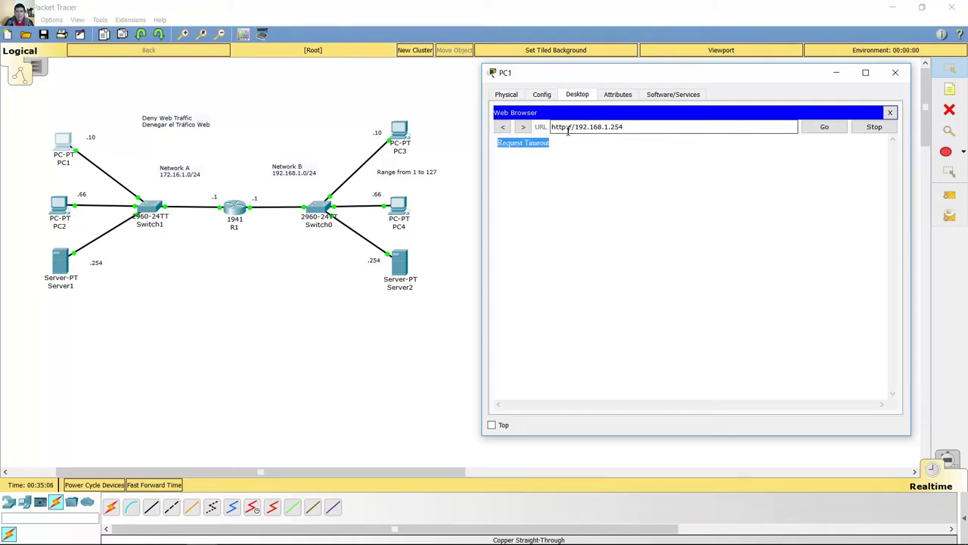
click(568, 128)
text(s)
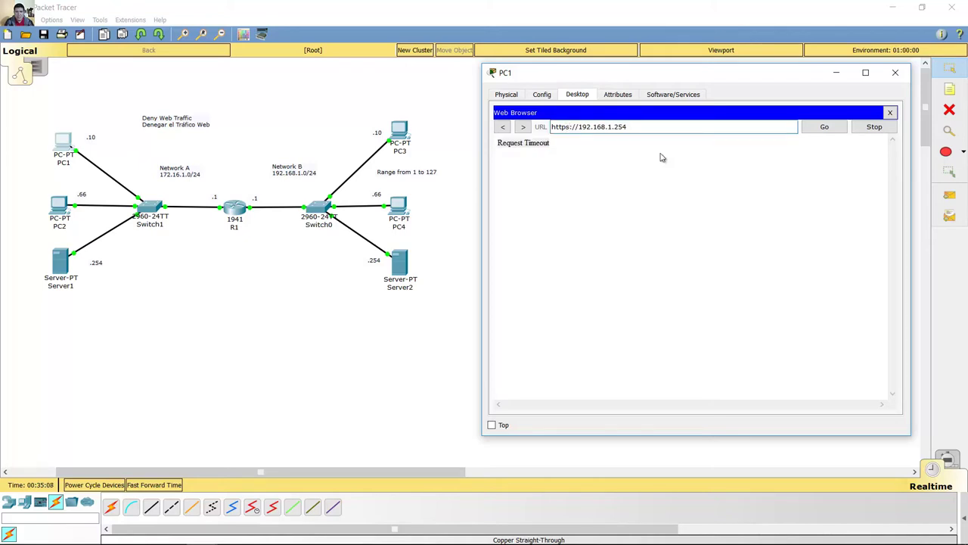
click(827, 129)
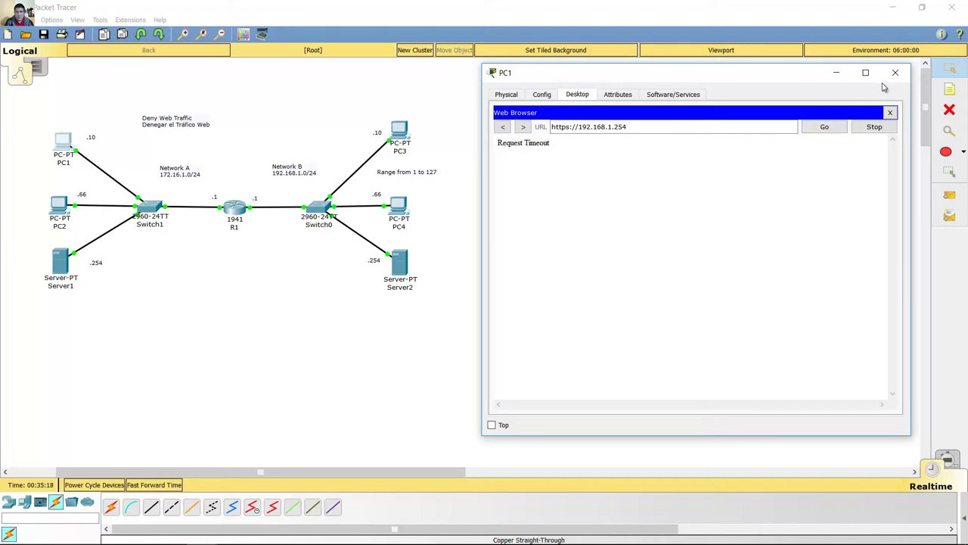
Close PC1 and delete the DENY_WEB access list in R1's CLI with no ip access-list extended DENY_WEB.
click(894, 74)
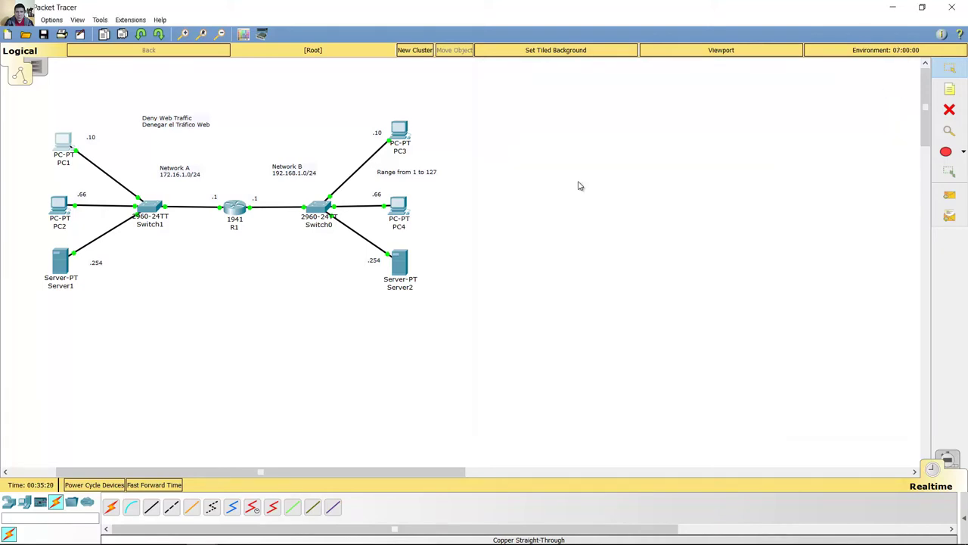
click(236, 210)
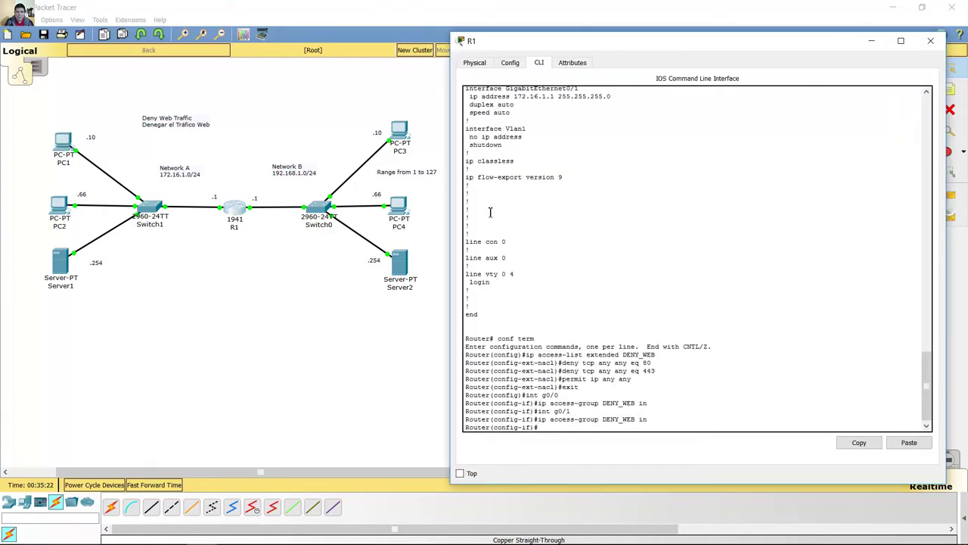
key(Up)
key(Up)
key(Up)
key(Up)
key(Up)
key(Up)
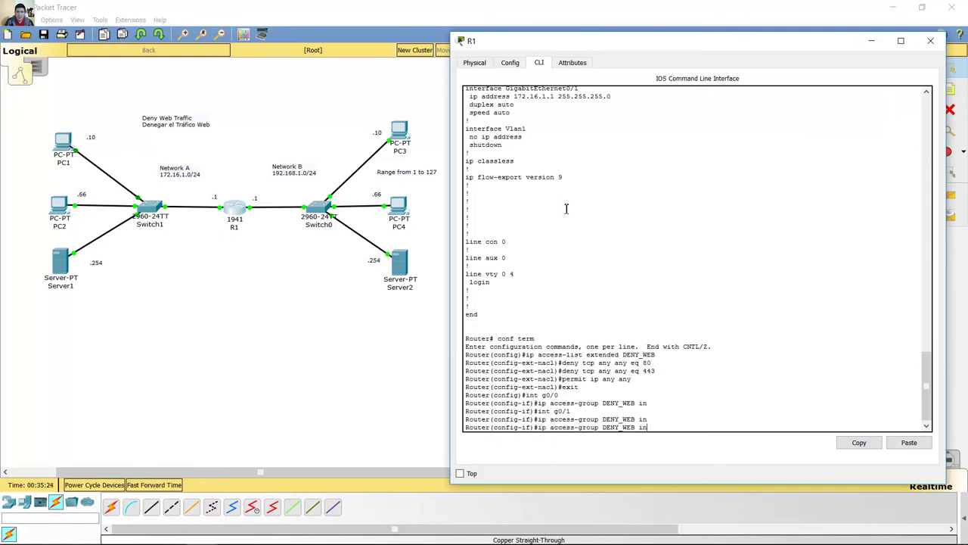
key(Up)
key(Up)
key(Up)
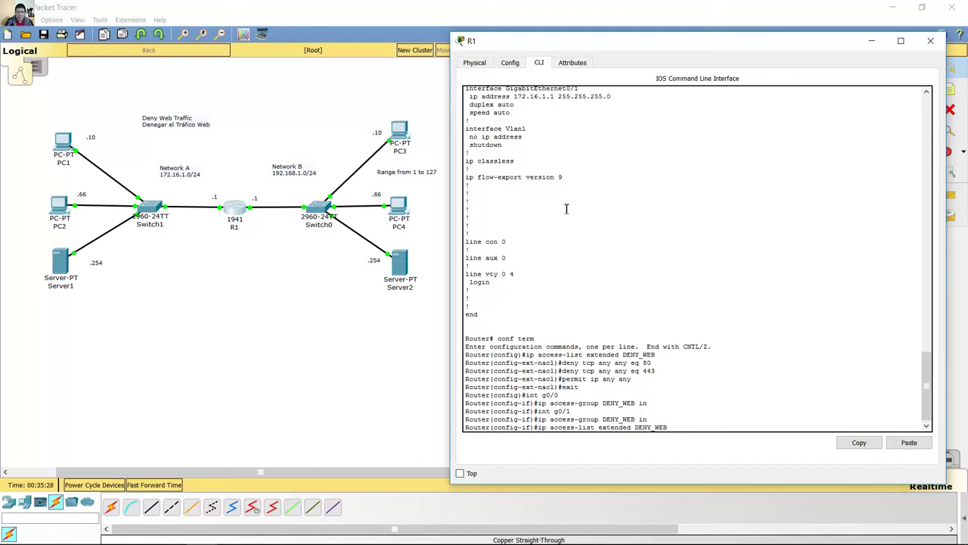
text(no)
key(Return)
On interface g0/0, remove the binding with no ip access-group DENY_WEB in.
key(Up)
key(Up)
key(Up)
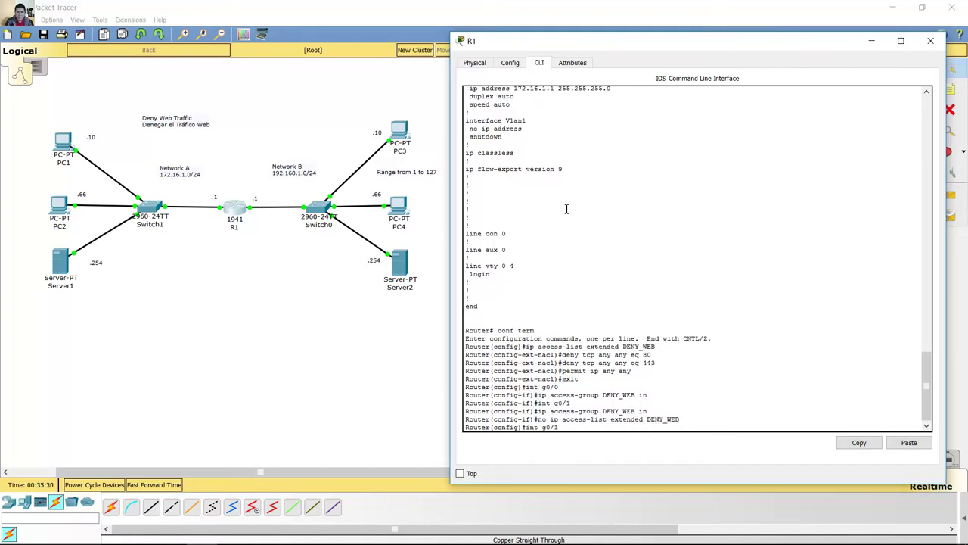
key(Up)
key(Down)
key(BackSpace)
text(0)
key(Return)
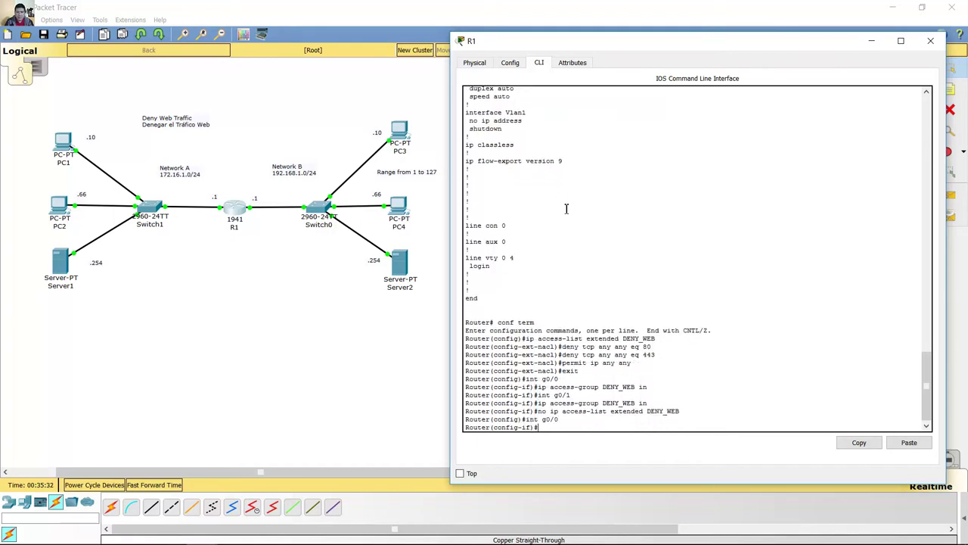
key(Up)
key(Up)
key(Up)
key(Home)
text(no)
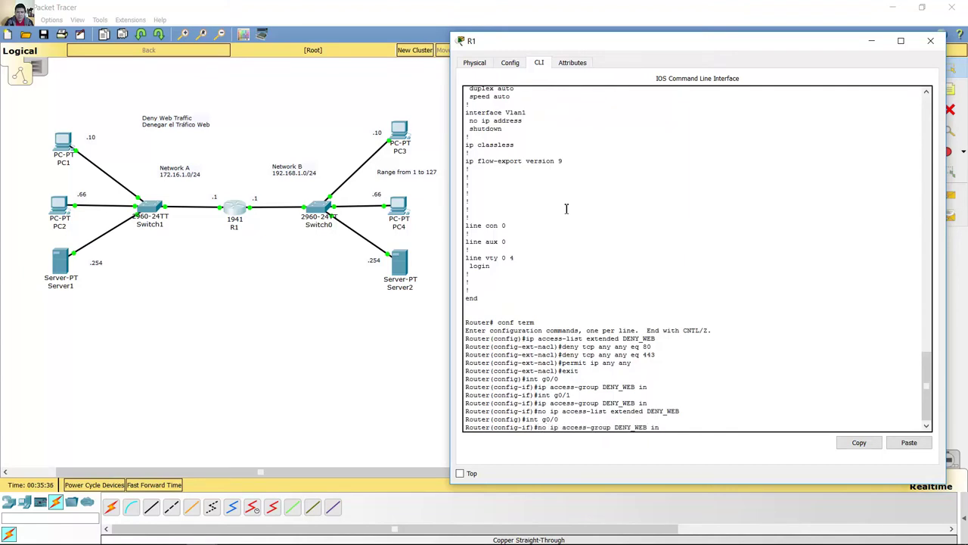
key(Return)
On interface g0/1, remove the binding with no ip access-group DENY_WEB in.
key(Up)
key(Up)
key(BackSpace)
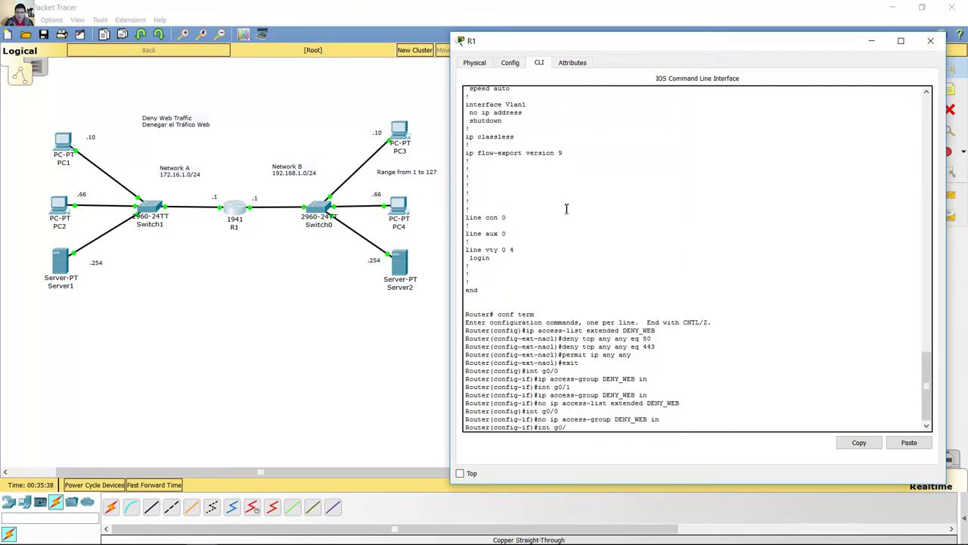
text(1)
key(Return)
key(Up)
key(Up)
key(Return)
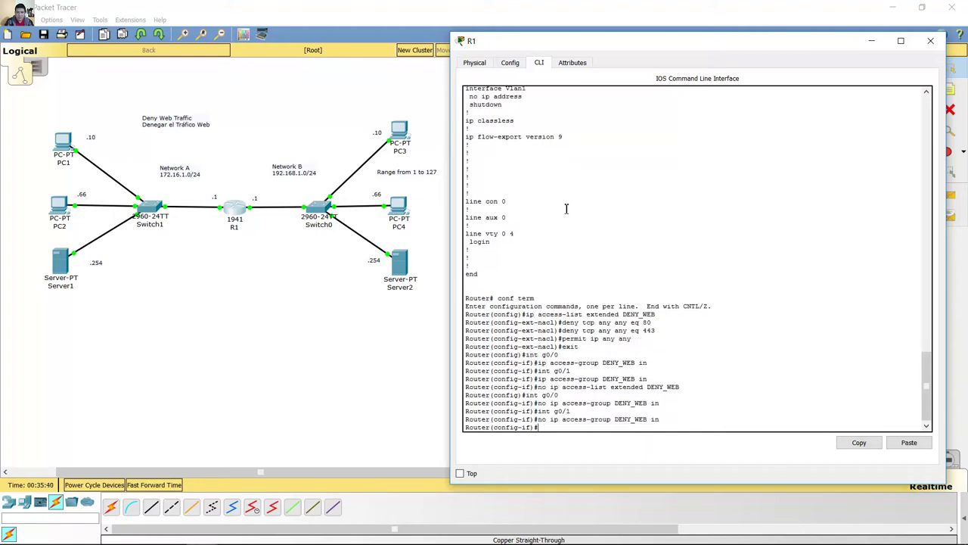
Leave configuration mode and page through show run to confirm no ACLs remain.
text(end)
key(Return)
text(show run)
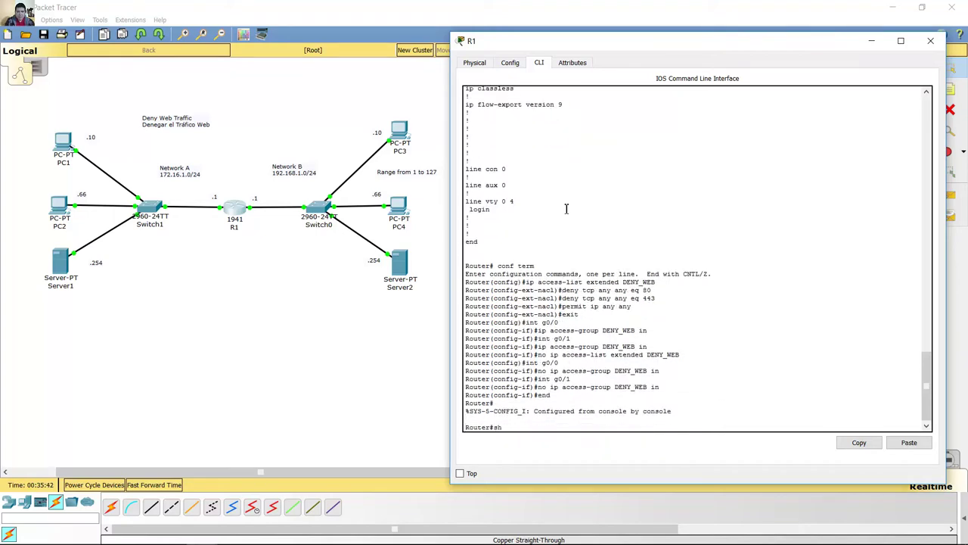
key(Return)
key(space)
key(space)
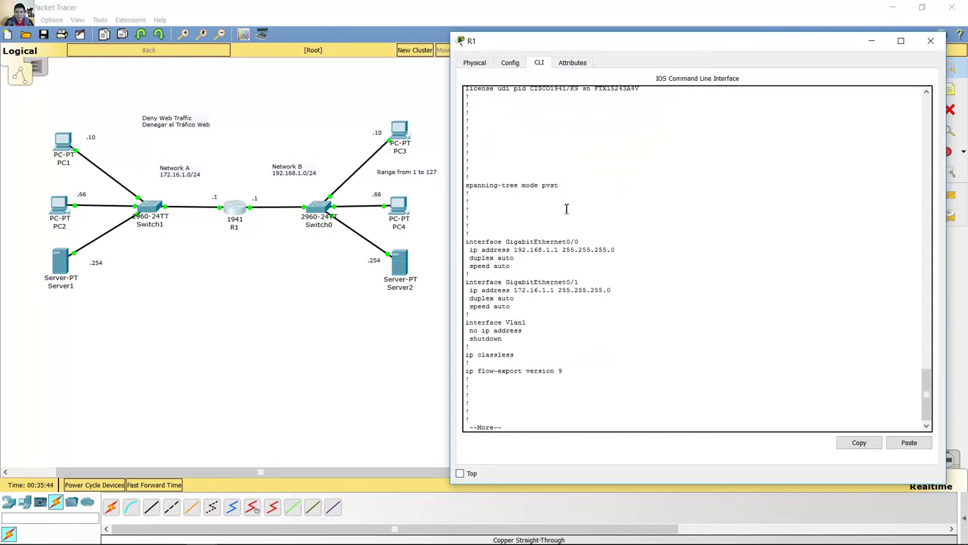
key(space)
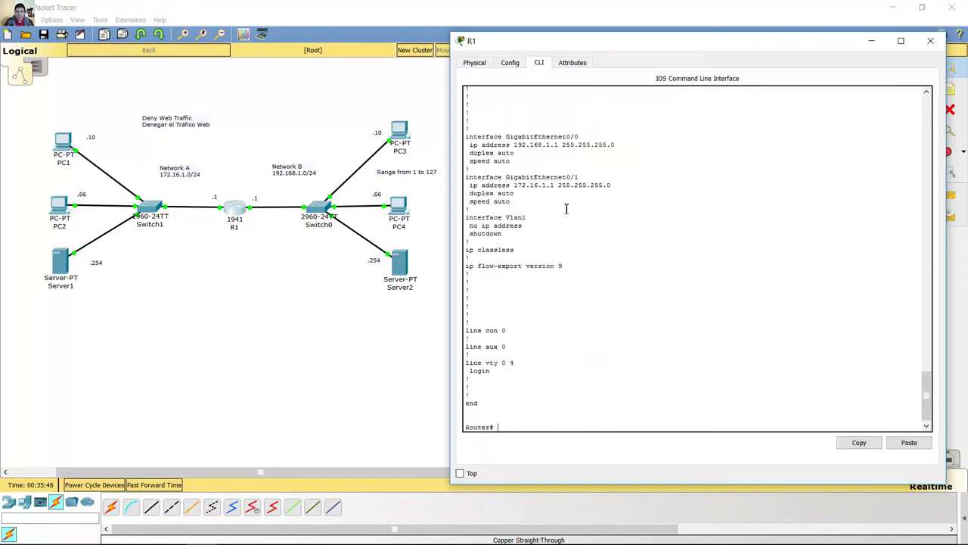
key(alt+F4)
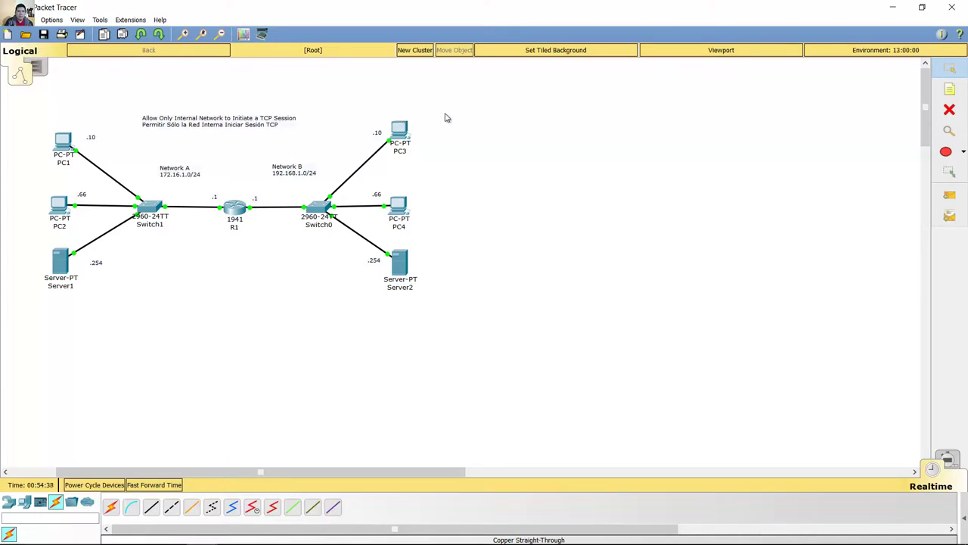
Marquee-select the Network A and Network B devices on the Logical canvas to point them out.
drag(451, 115, 306, 322)
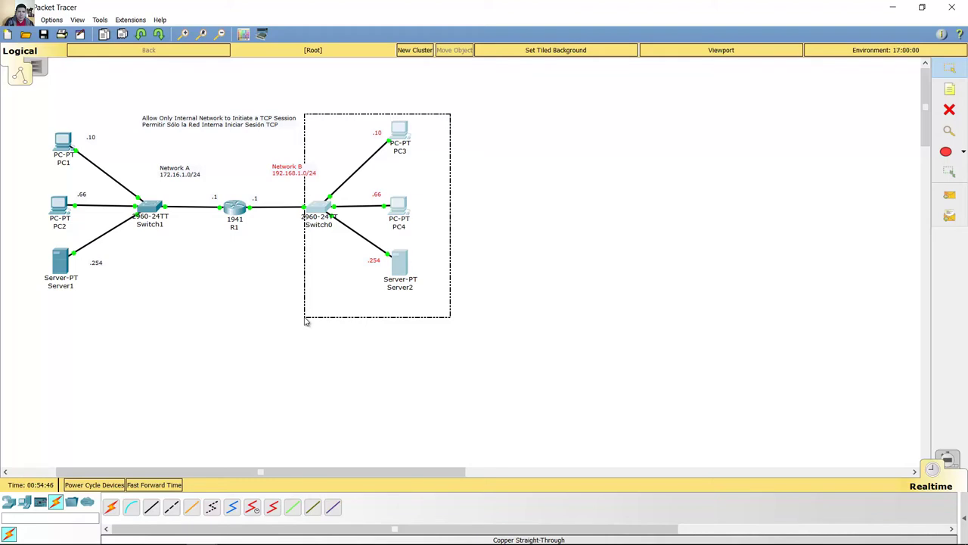
drag(305, 322, 305, 321)
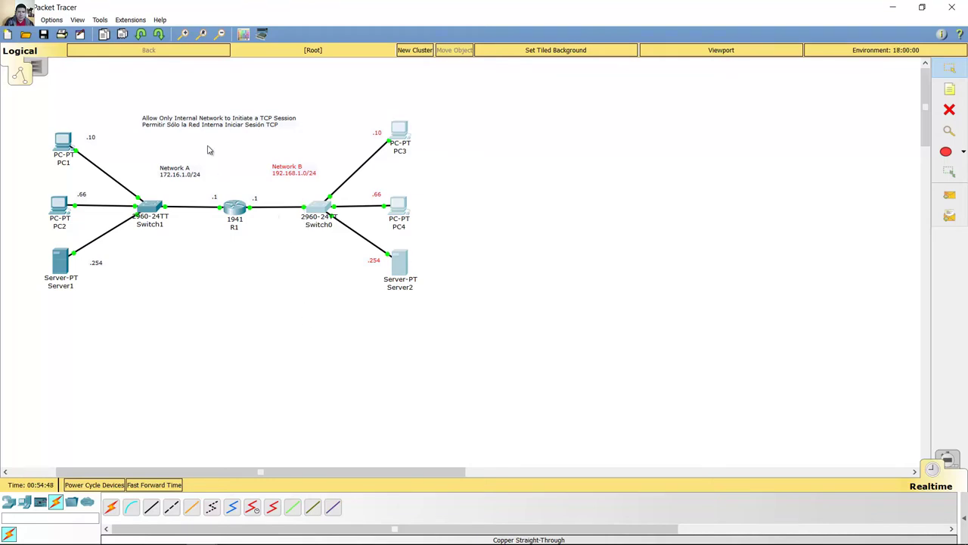
drag(210, 150, 60, 299)
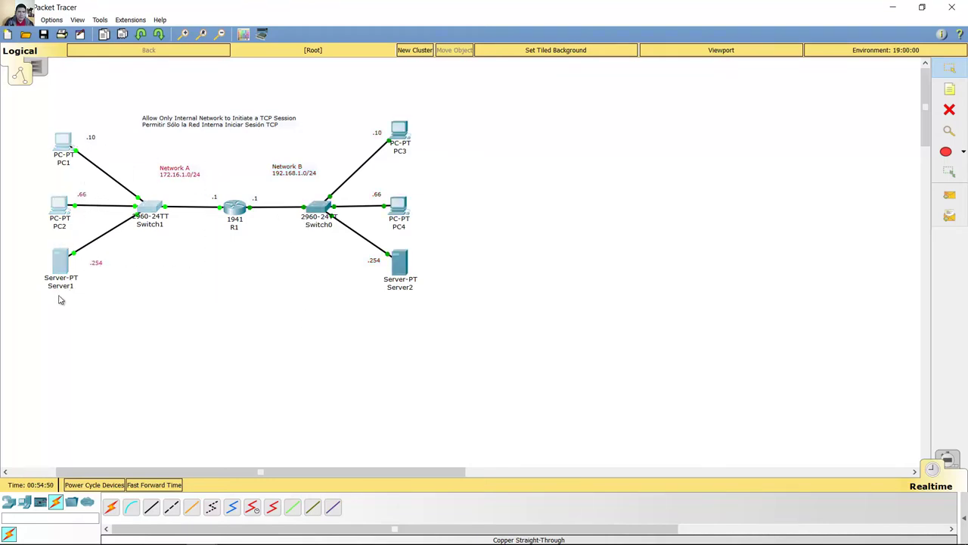
click(158, 278)
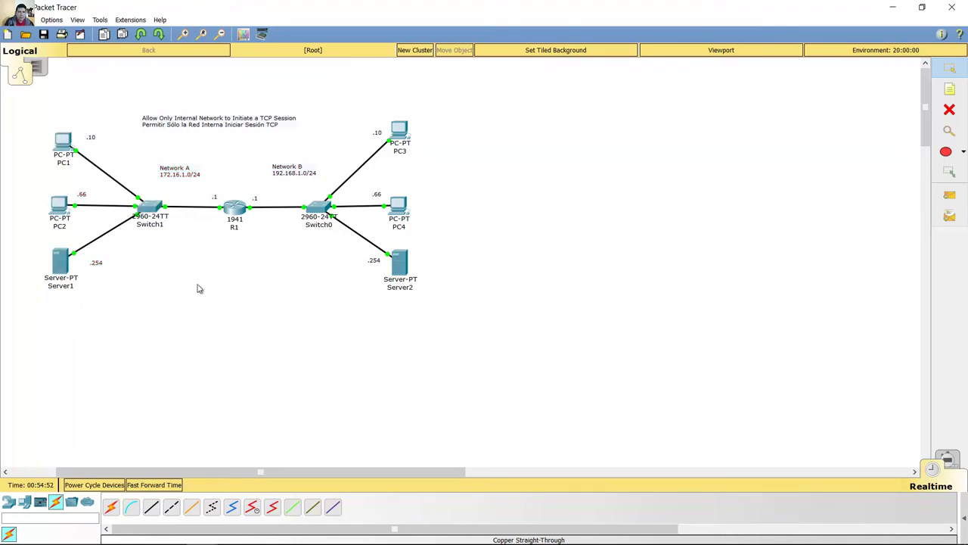
drag(199, 288, 52, 138)
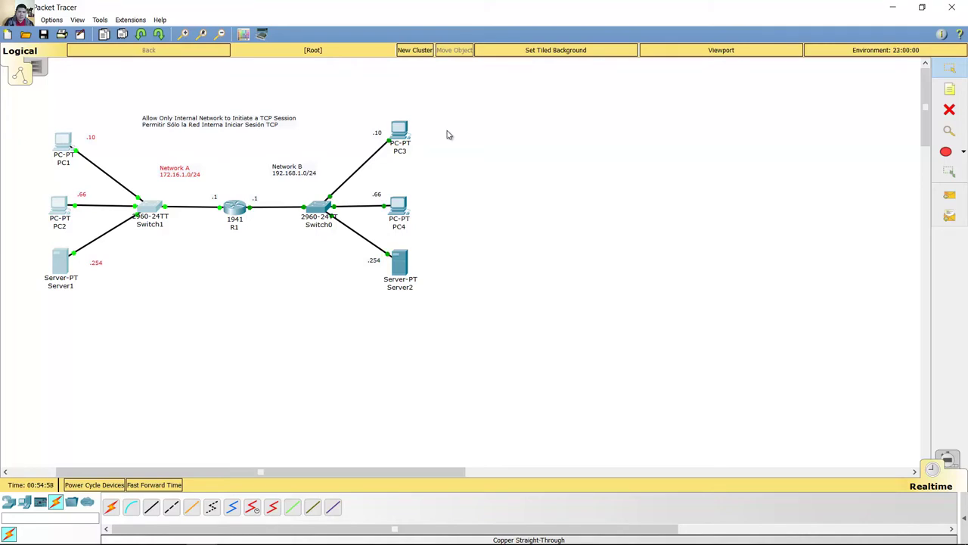
drag(447, 130, 272, 314)
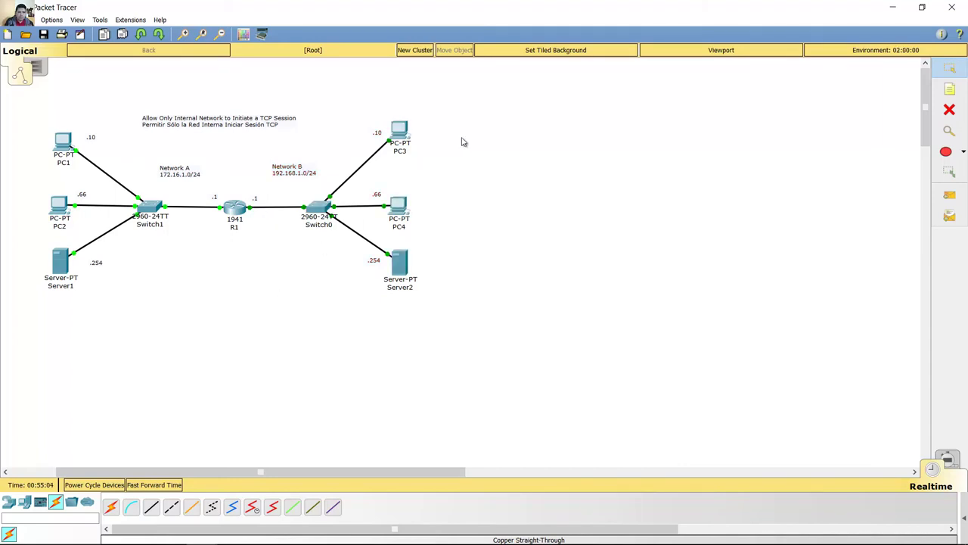
drag(461, 139, 272, 279)
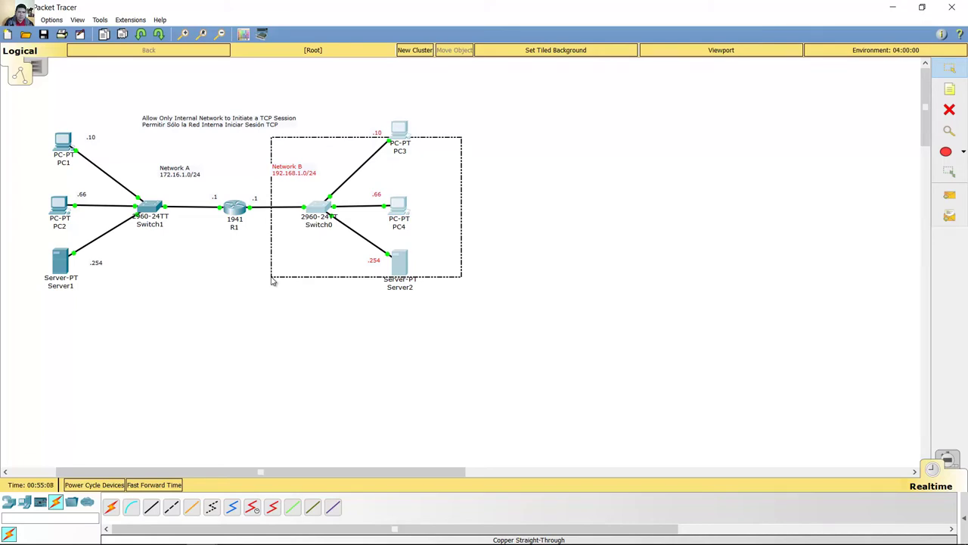
mouse_move(209, 280)
mouse_down()
mouse_move(53, 170)
mouse_move(36, 136)
mouse_move(202, 217)
mouse_move(208, 296)
mouse_up()
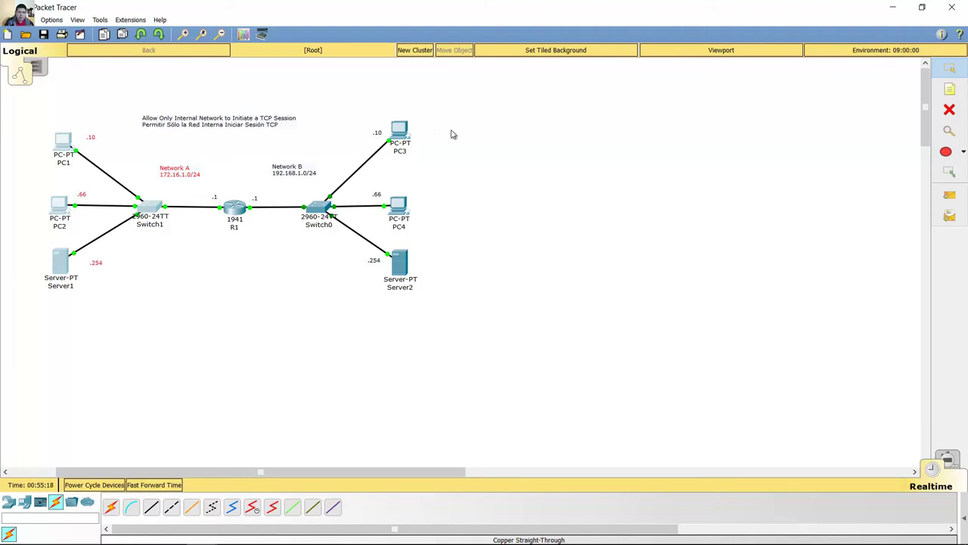
drag(463, 130, 280, 306)
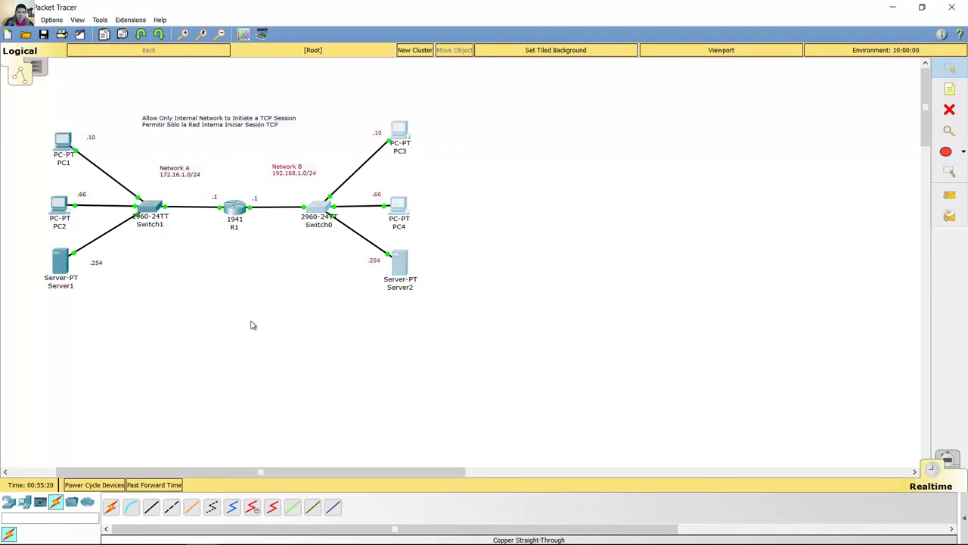
click(239, 213)
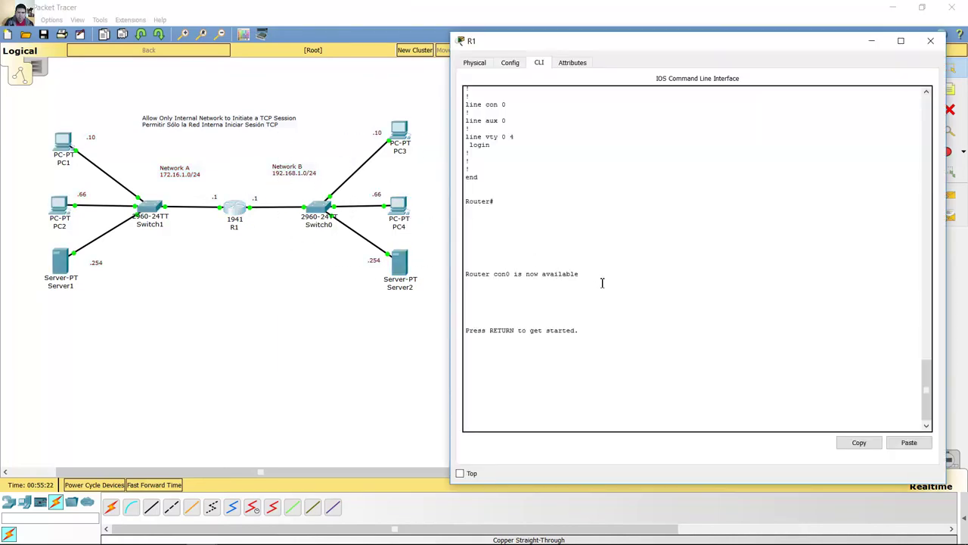
On R1, enter enable and conf term, then create extended access list TCP_SESS.
key(Return)
text(enable)
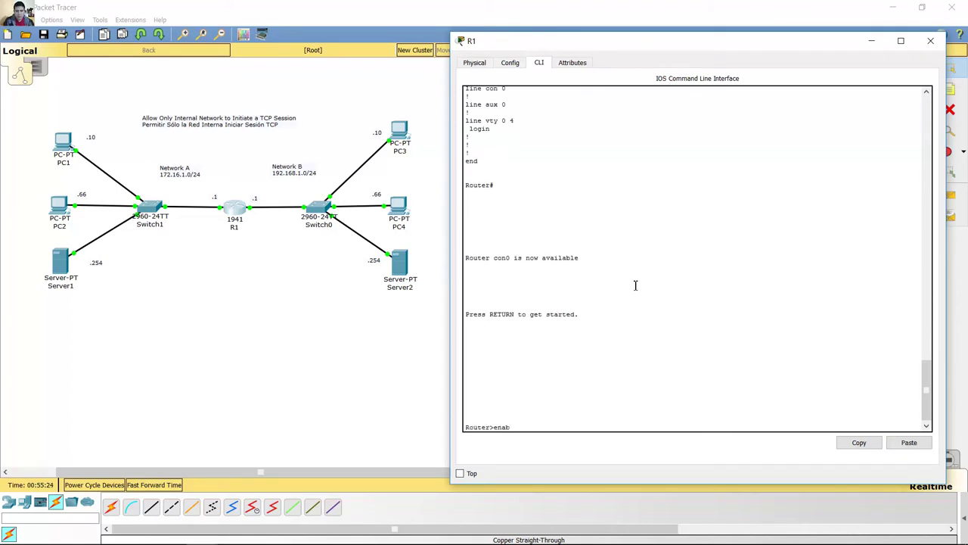
key(Return)
text(conf term)
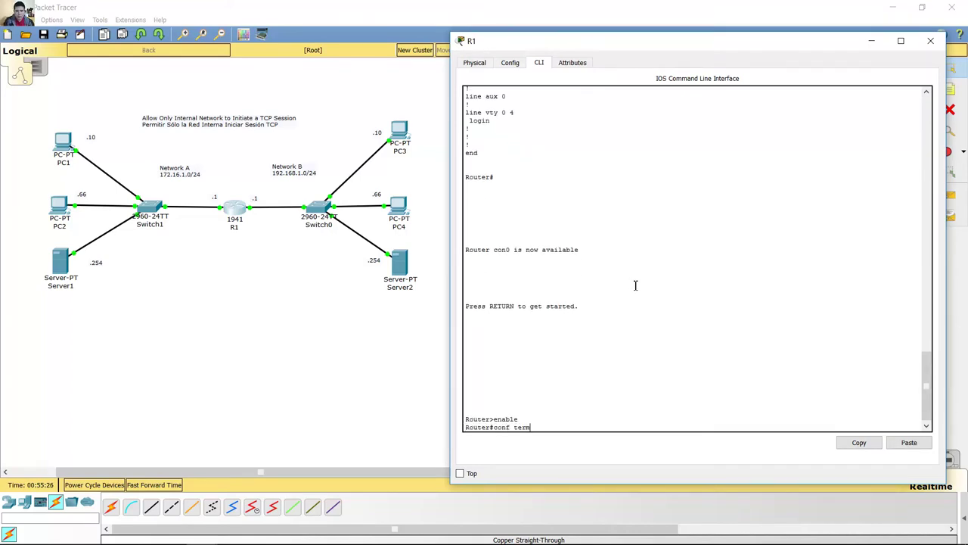
key(Return)
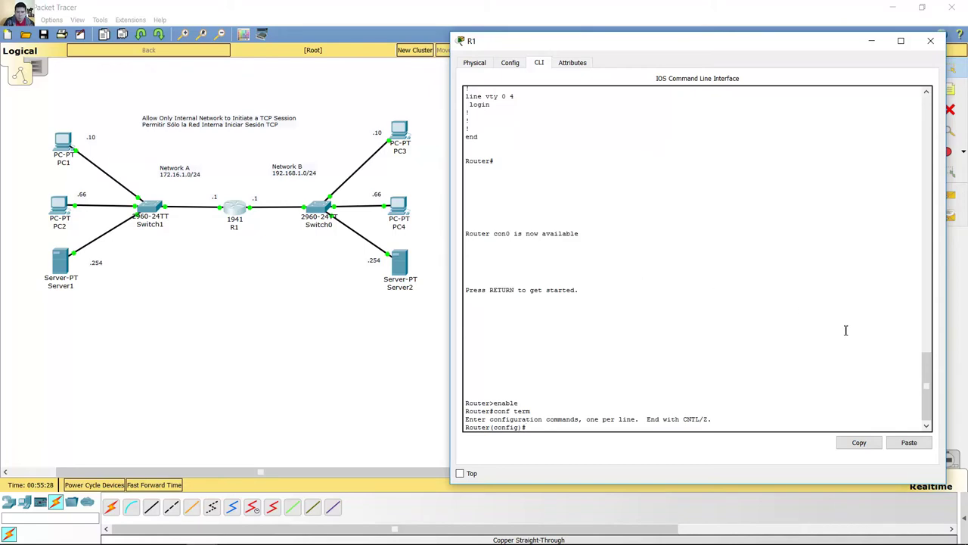
drag(922, 385, 923, 408)
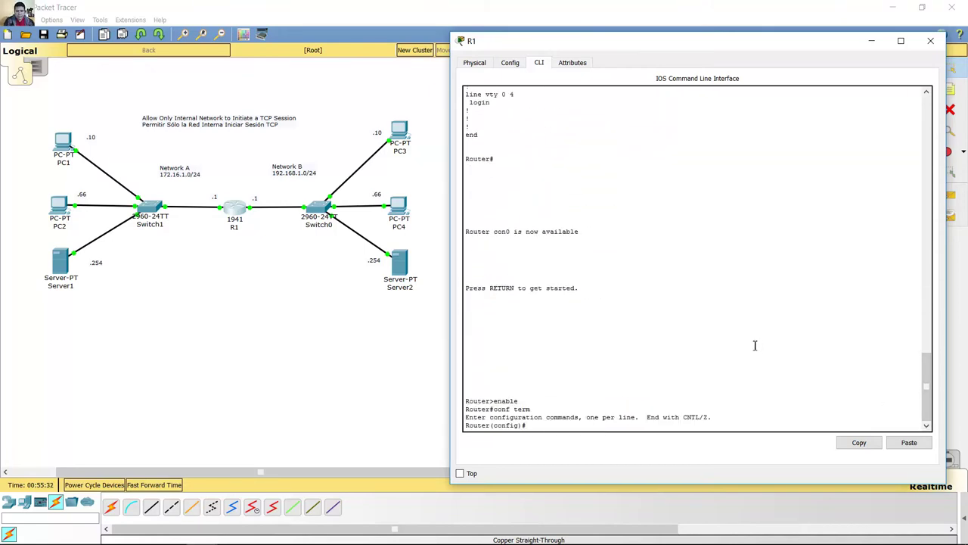
text(access-list extended TCP)
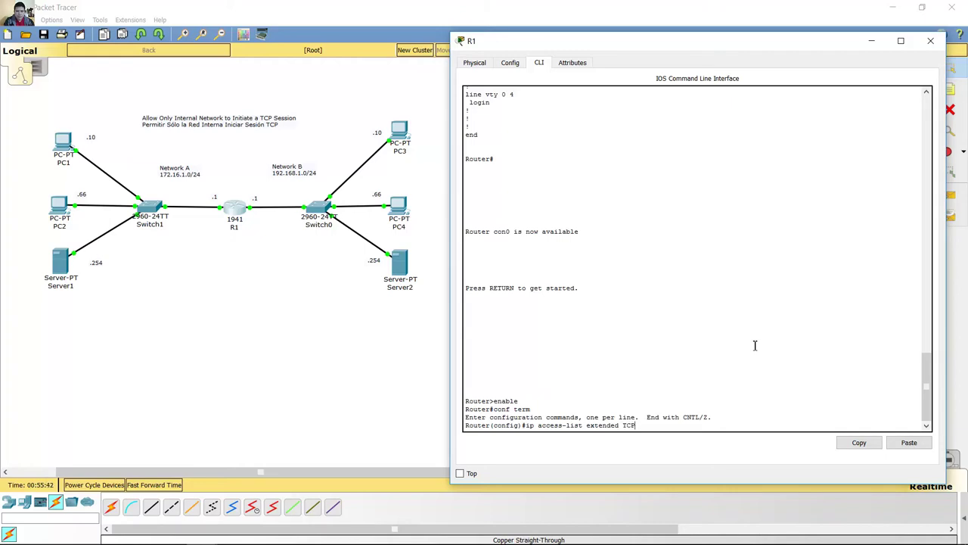
text(_SESS)
key(Return)
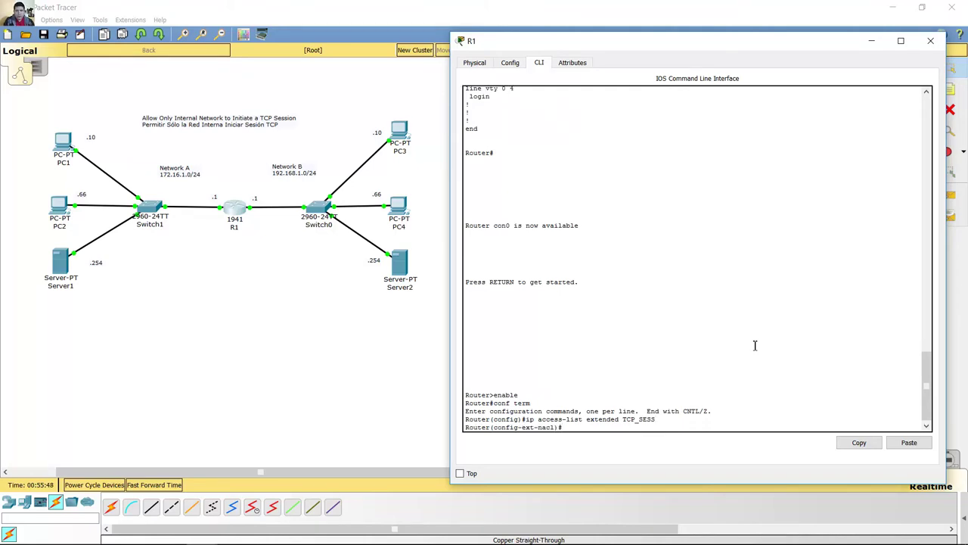
Add the rule permit tcp any any established to TCP_SESS, then move to interface g0/0.
text(permit tcp)
text( any any)
text( establi)
text(se)
text(hed)
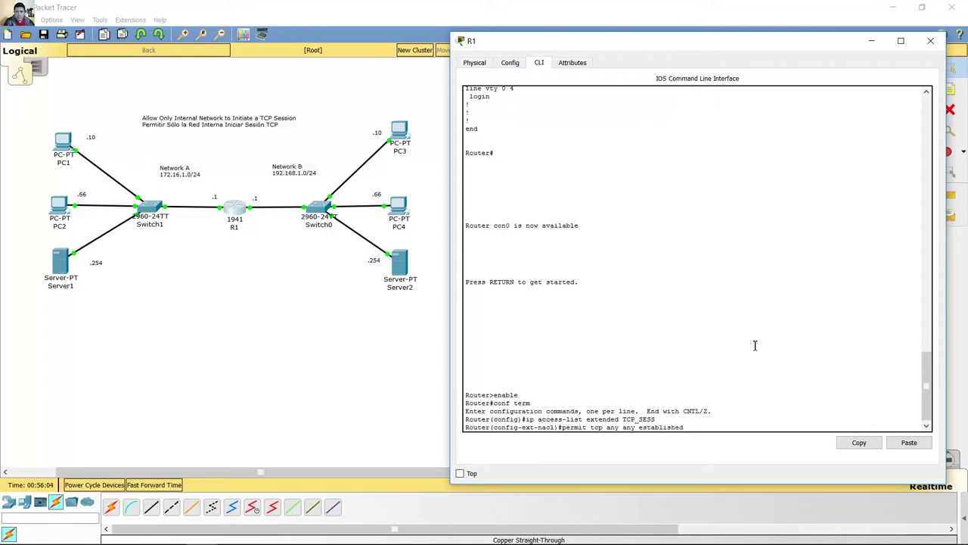
key(Return)
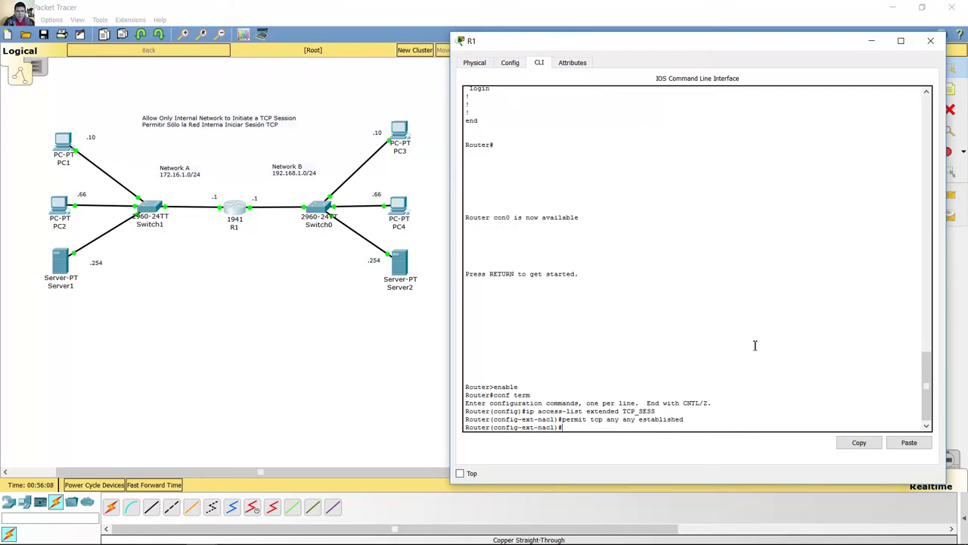
text(exit)
key(Return)
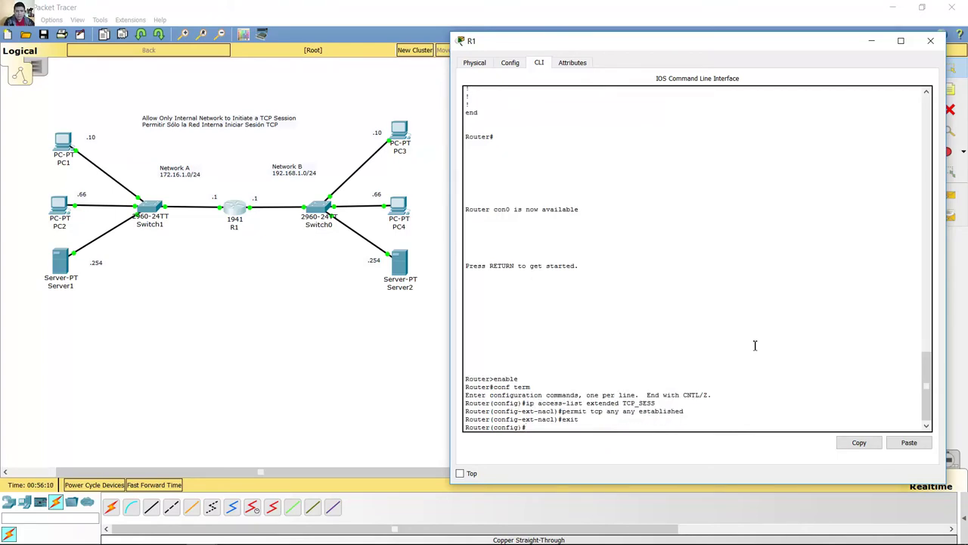
text(int g0/0)
key(Return)
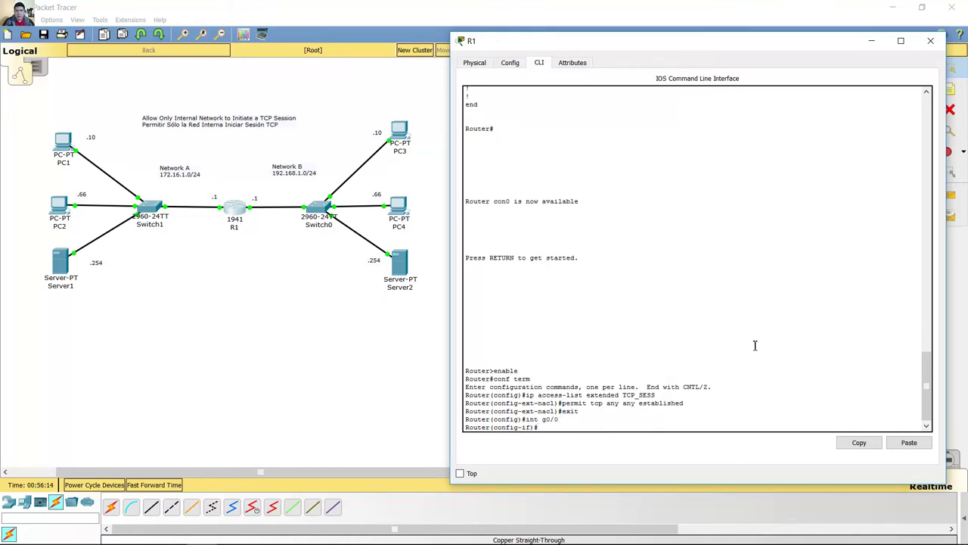
Switch to interface g0/1 and apply ip access-group TCP_SESS in.
drag(560, 419, 528, 419)
click(252, 239)
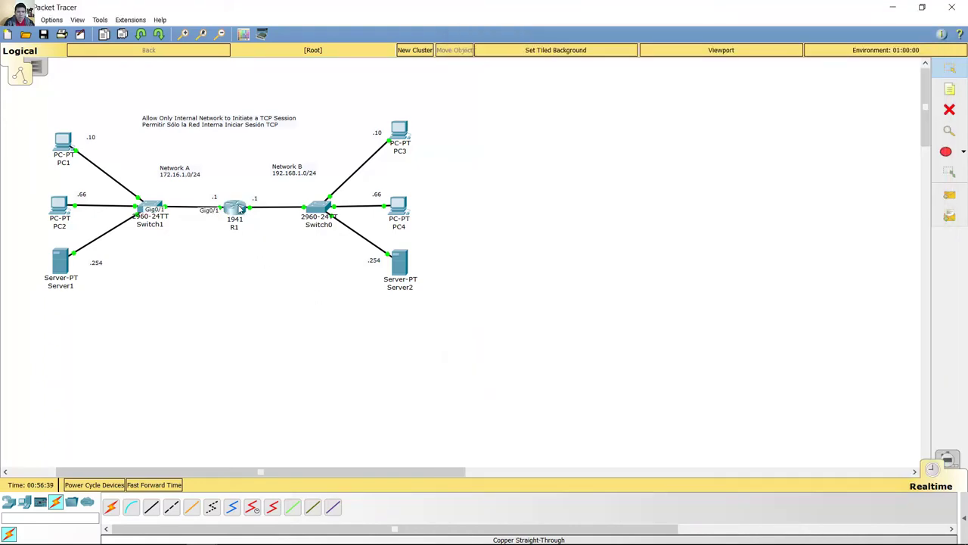
click(240, 210)
drag(562, 421, 528, 419)
key(ctrl+c)
click(246, 249)
click(237, 212)
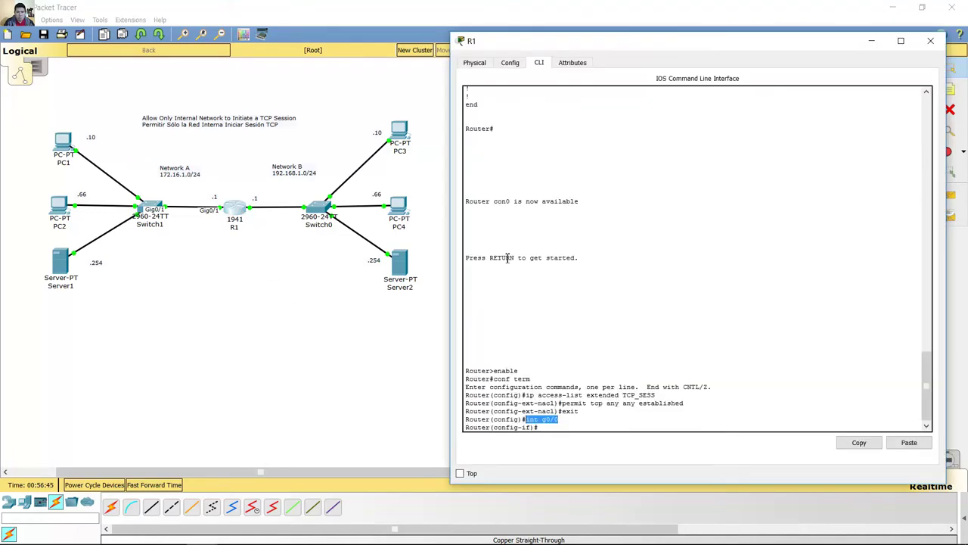
key(ctrl+v)
text(1)
key(Return)
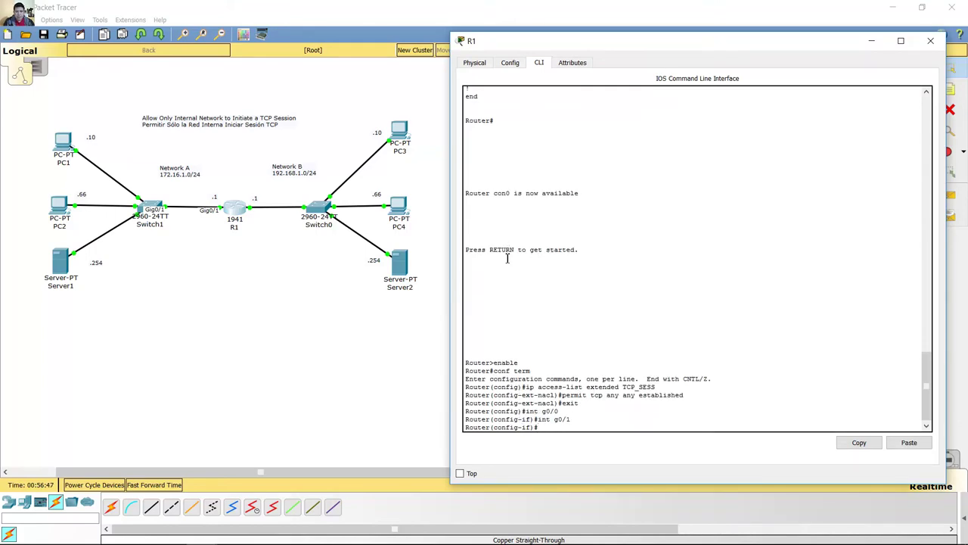
text(ip access-group)
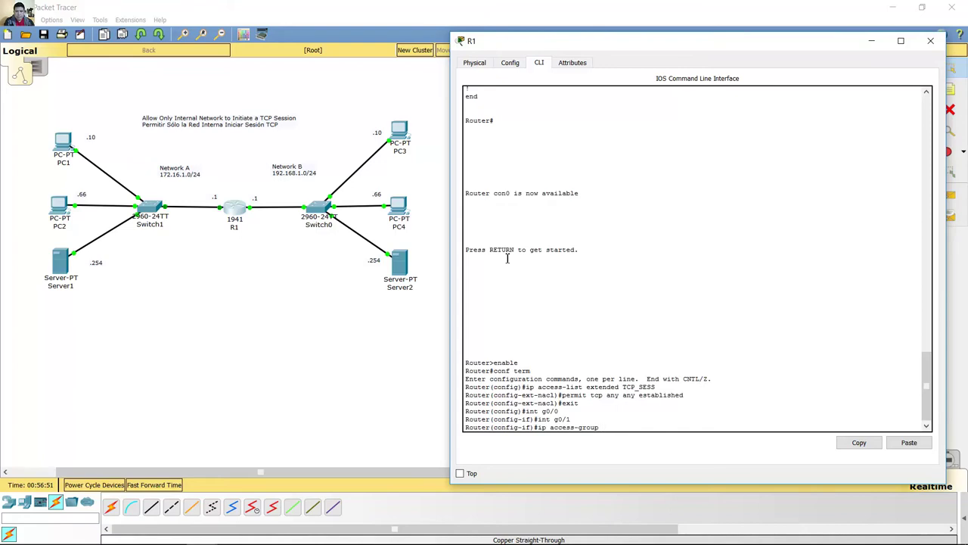
text( TCP_SESS in)
key(Return)
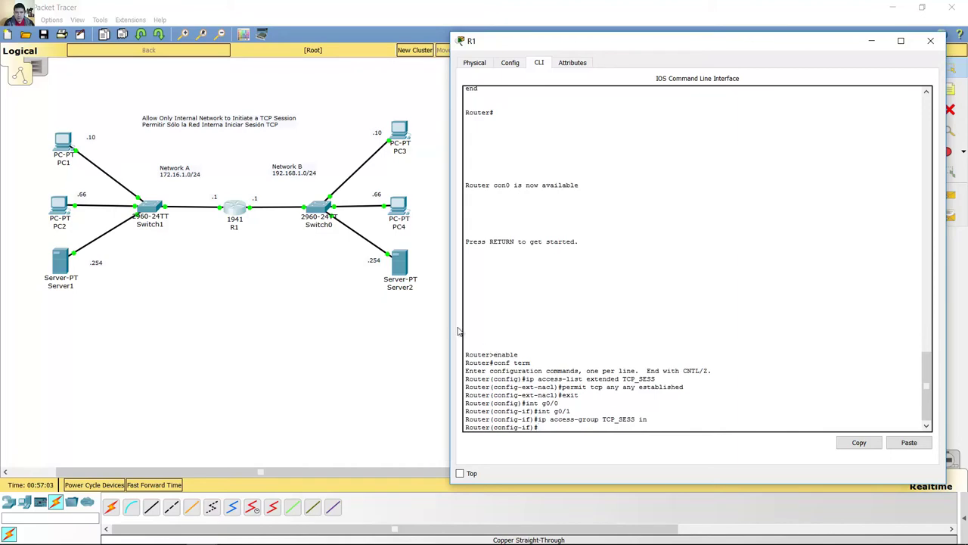
Outline the Network A and Network B devices and review the g0/1 access-group commands.
click(432, 326)
drag(432, 324, 270, 137)
drag(207, 155, 14, 281)
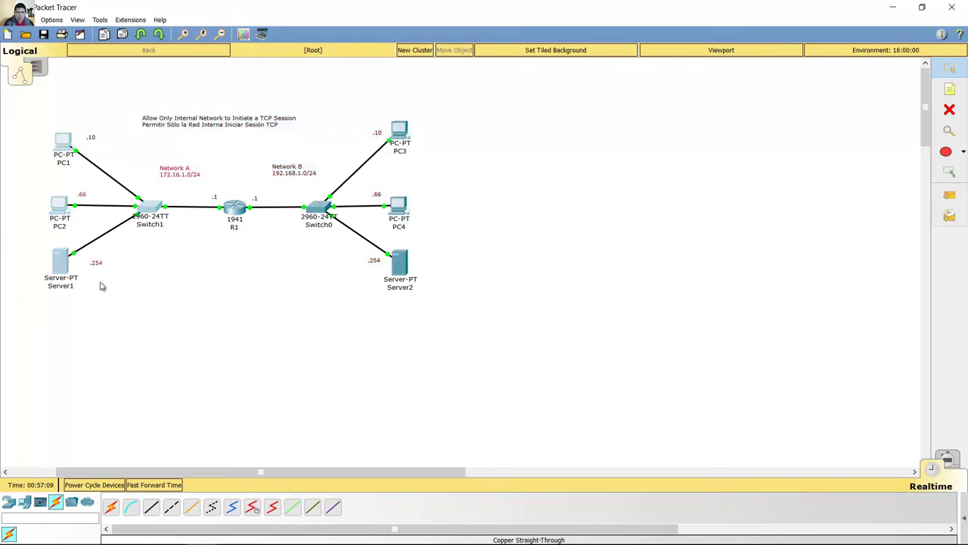
drag(202, 280, 33, 141)
drag(457, 130, 255, 330)
drag(464, 128, 269, 320)
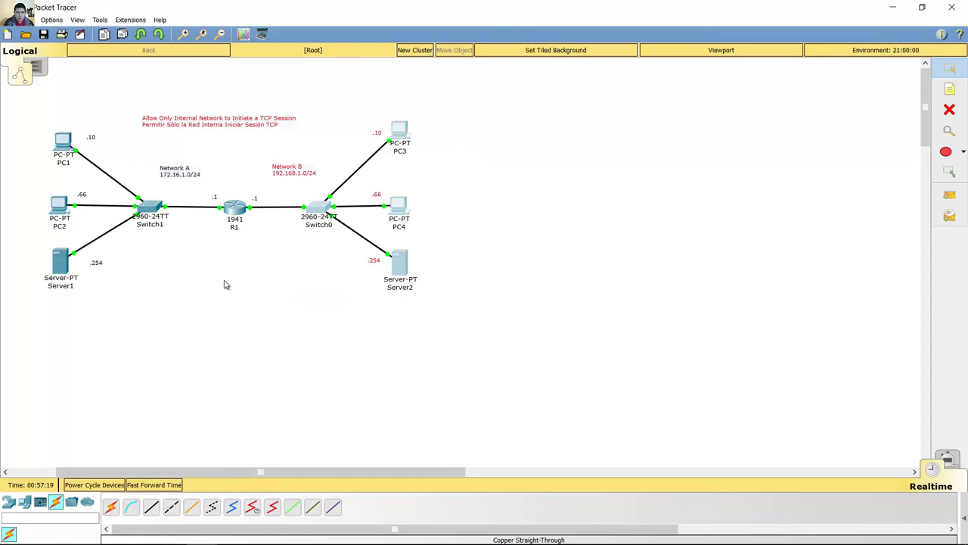
mouse_move(204, 295)
mouse_down()
mouse_move(76, 190)
mouse_move(50, 137)
mouse_move(197, 307)
mouse_up()
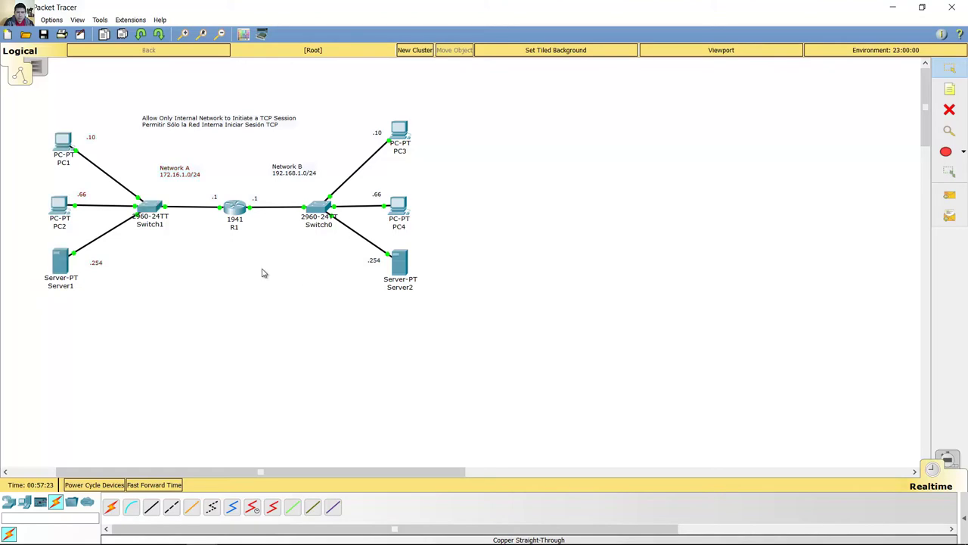
drag(262, 282, 478, 137)
click(239, 212)
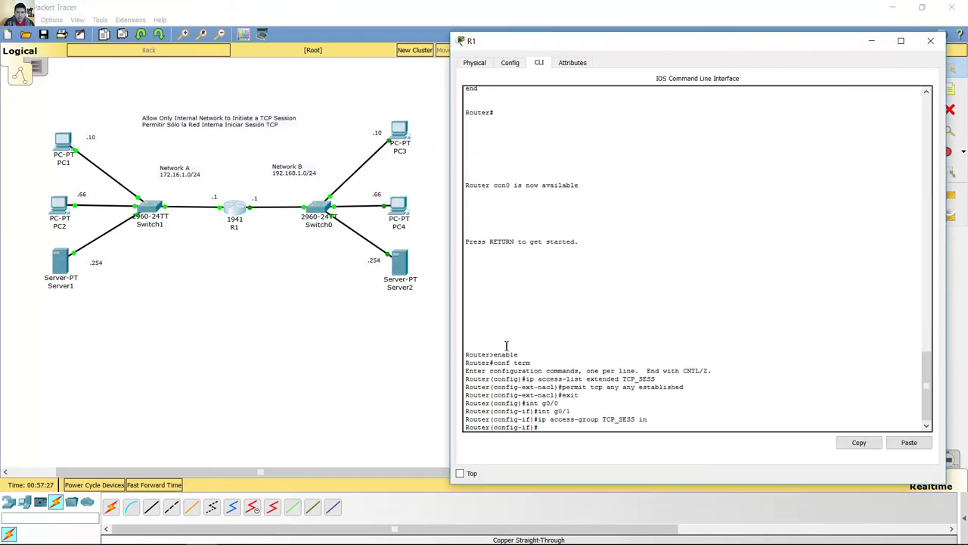
drag(538, 411, 613, 424)
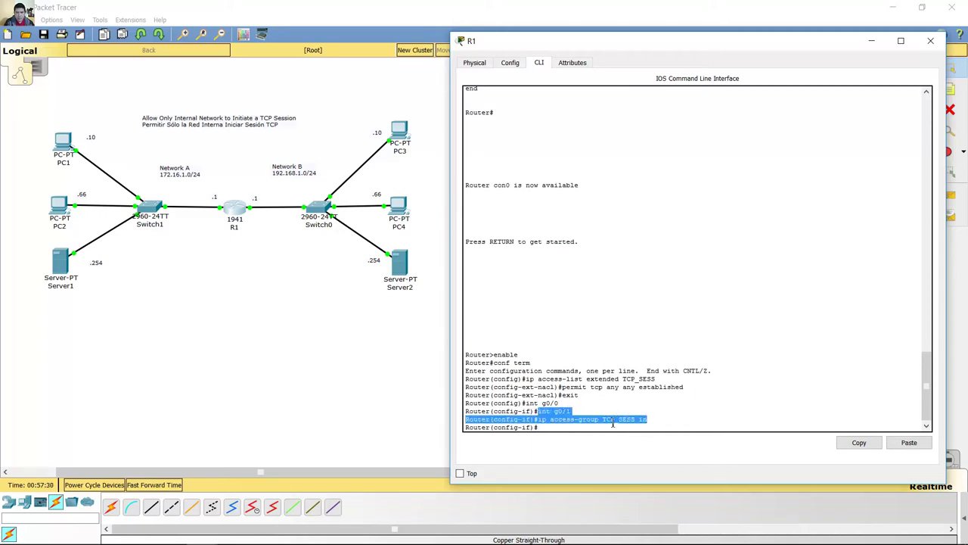
click(570, 427)
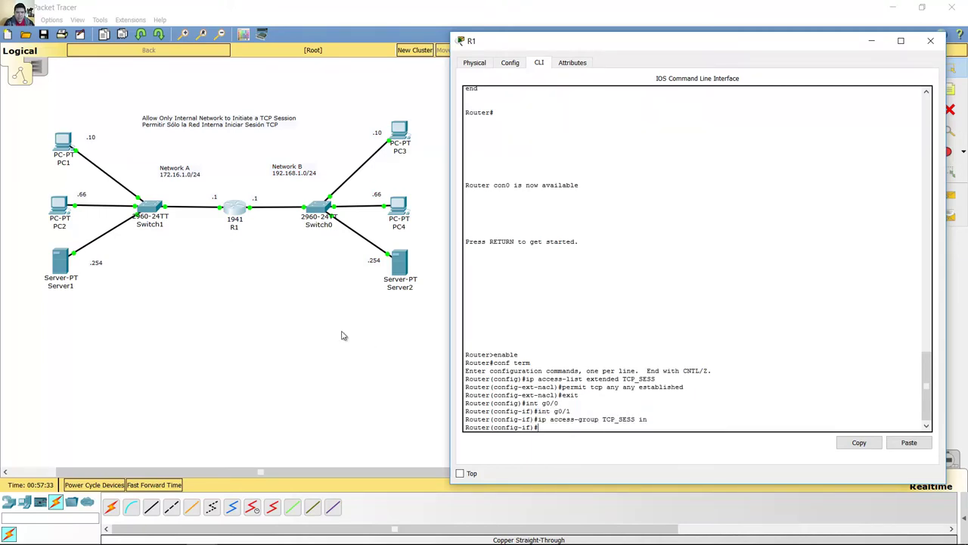
click(344, 336)
From PC3's command prompt, rerun ping 172.16.1.254 and confirm all four replies time out.
click(401, 134)
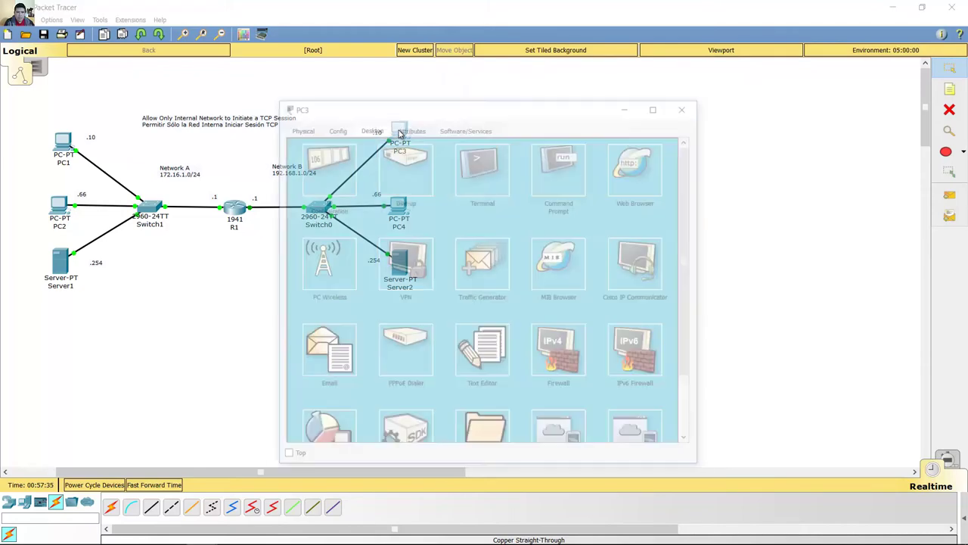
drag(415, 110, 586, 76)
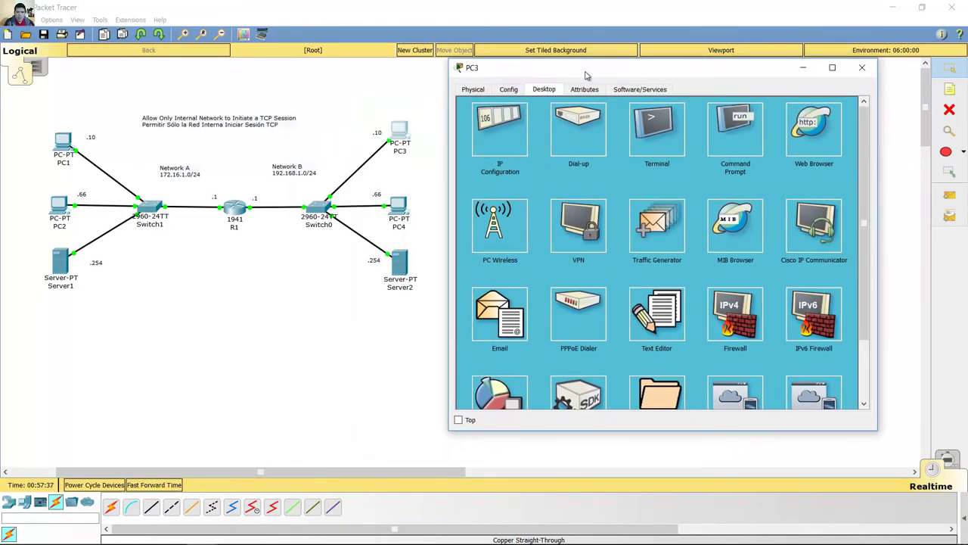
click(722, 134)
key(Up)
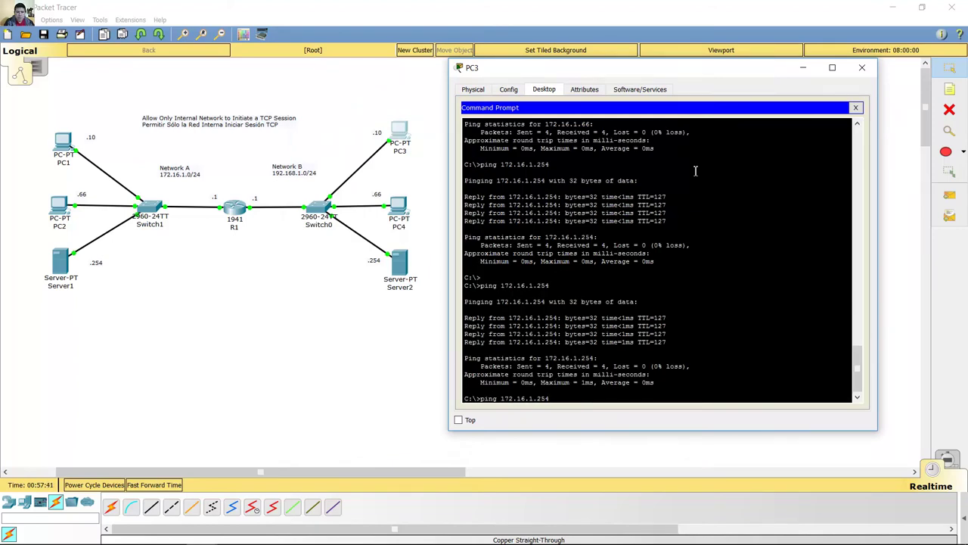
key(Return)
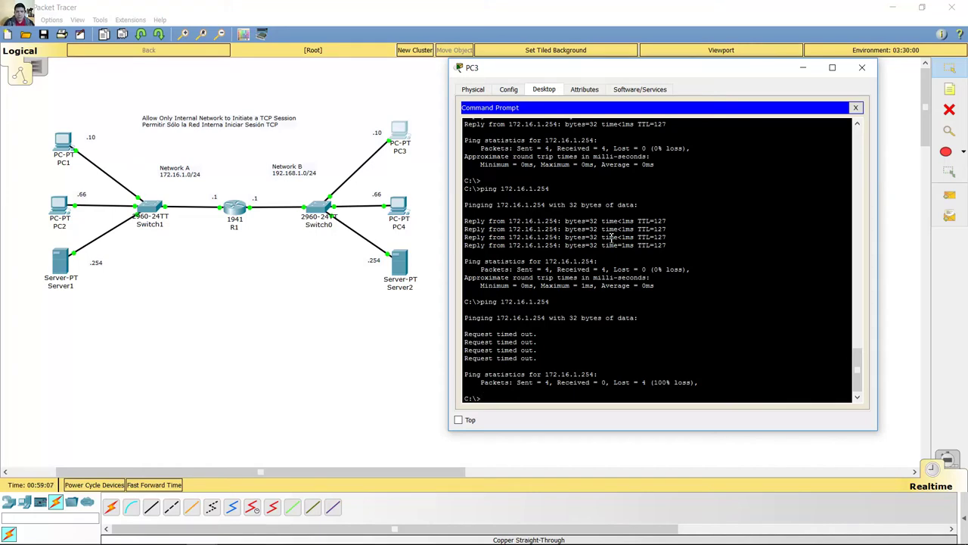
drag(466, 334, 550, 357)
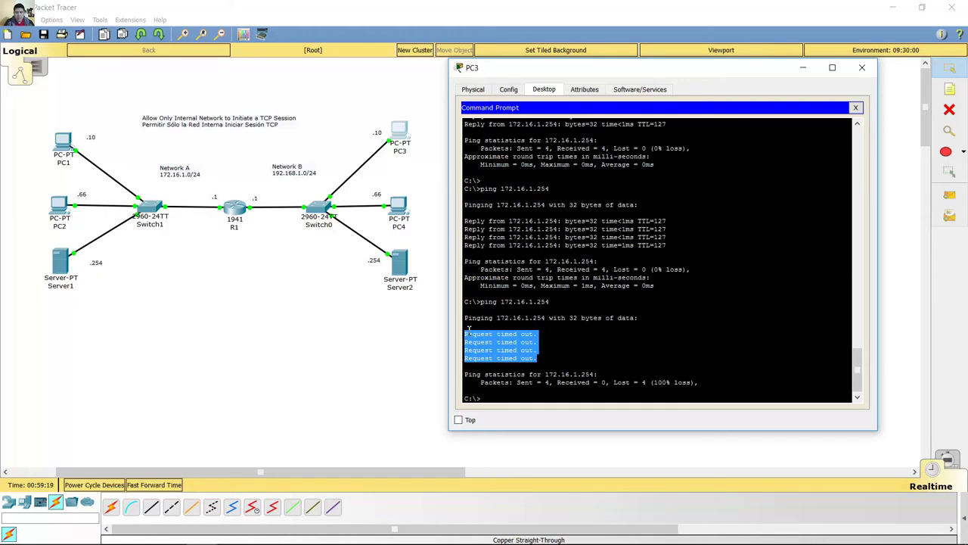
drag(468, 330, 545, 361)
click(856, 109)
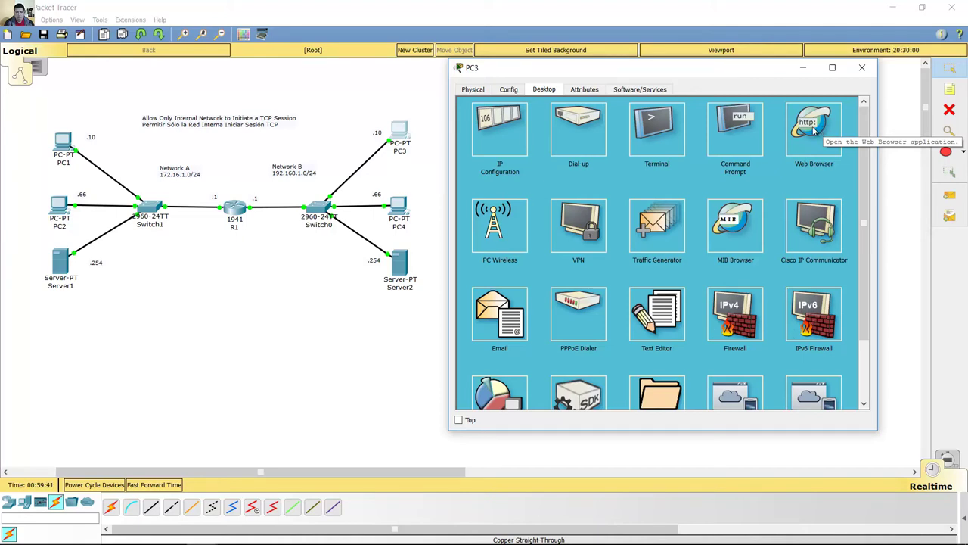
Browse from PC3 to 172.16.1.254 and confirm the Packet Tracer page loads.
click(814, 131)
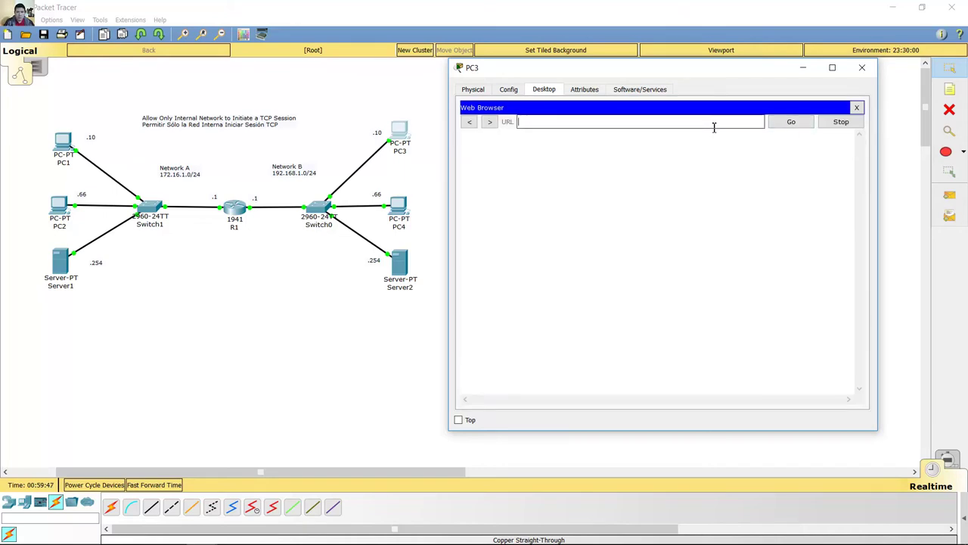
text(172.16.1.254)
key(Return)
drag(611, 137, 673, 230)
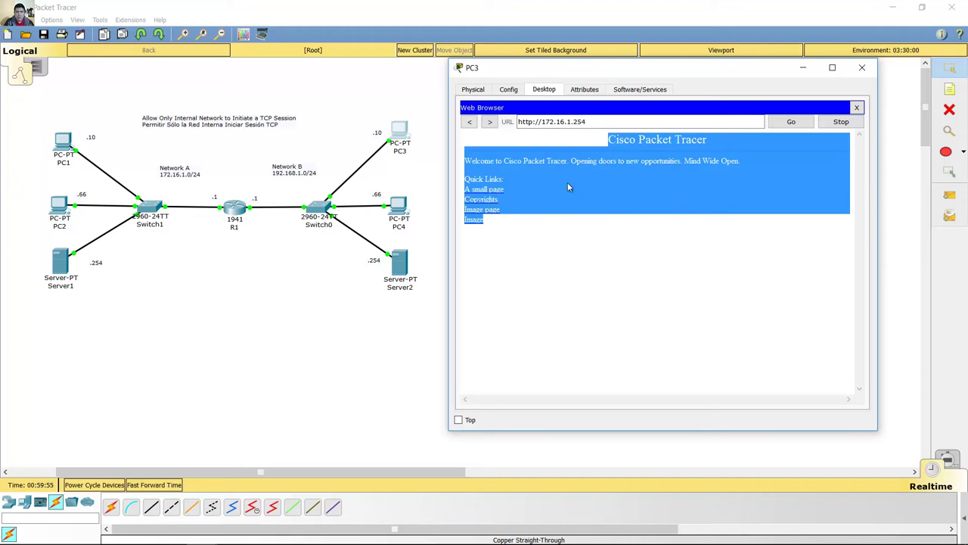
click(858, 108)
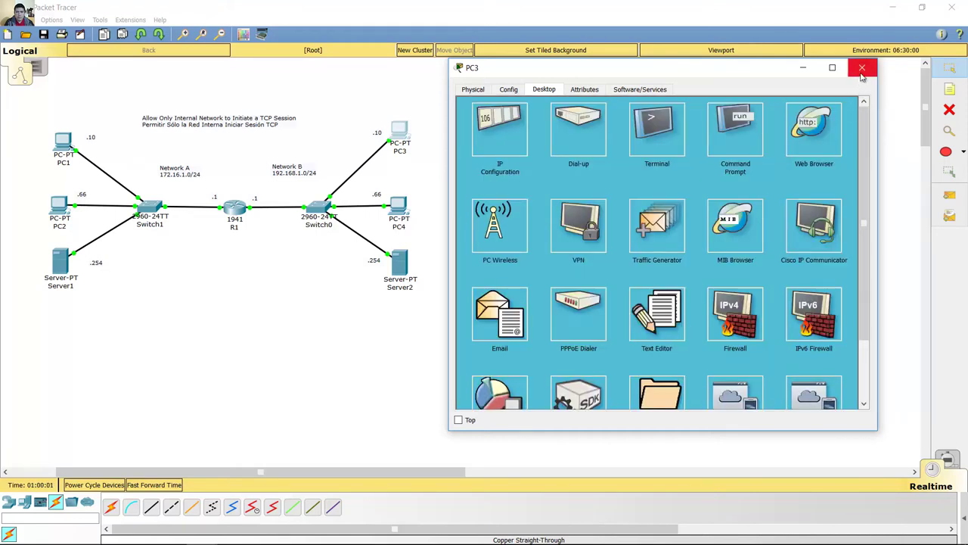
click(861, 69)
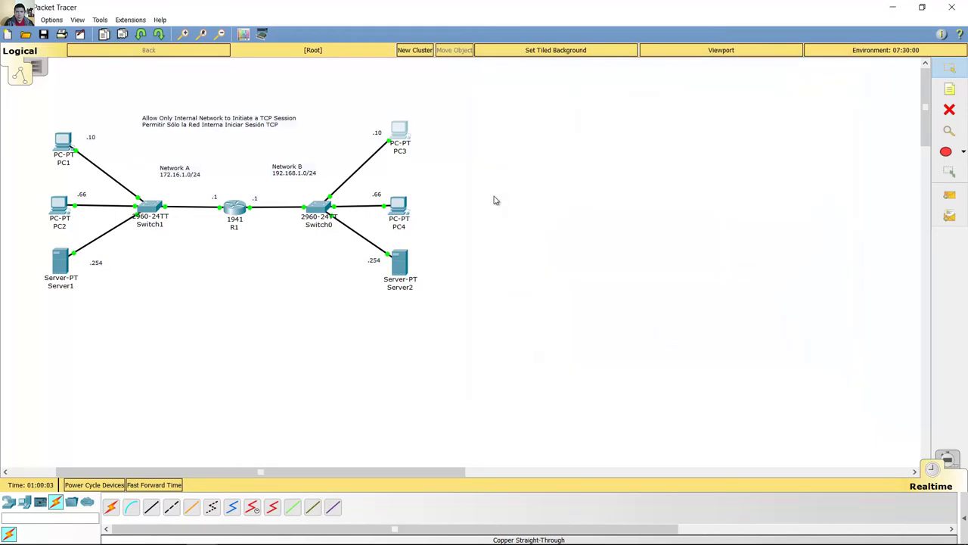
Load 172.16.1.254 in PC4's web browser as well, then close PC4's window.
click(399, 206)
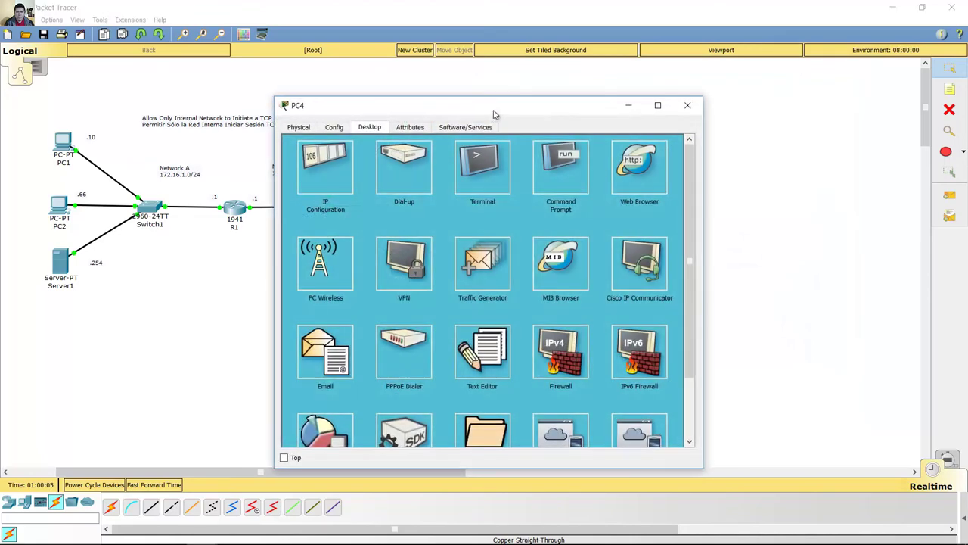
drag(493, 114, 662, 73)
click(807, 127)
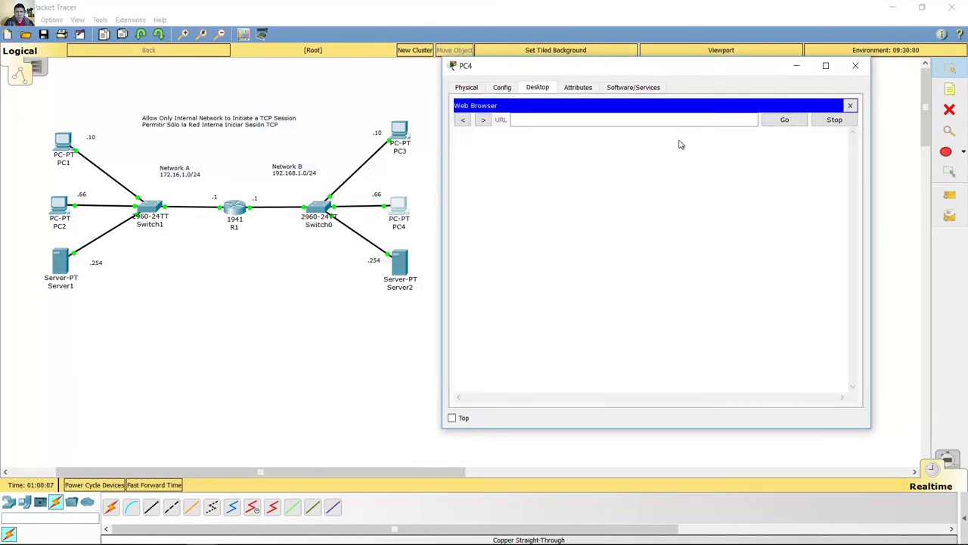
click(682, 121)
text(172.16.1.254)
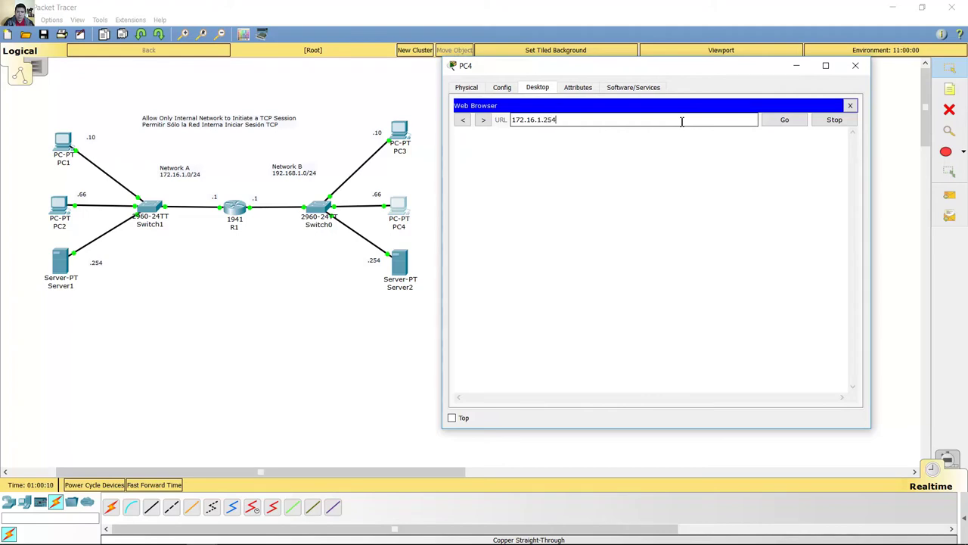
key(Return)
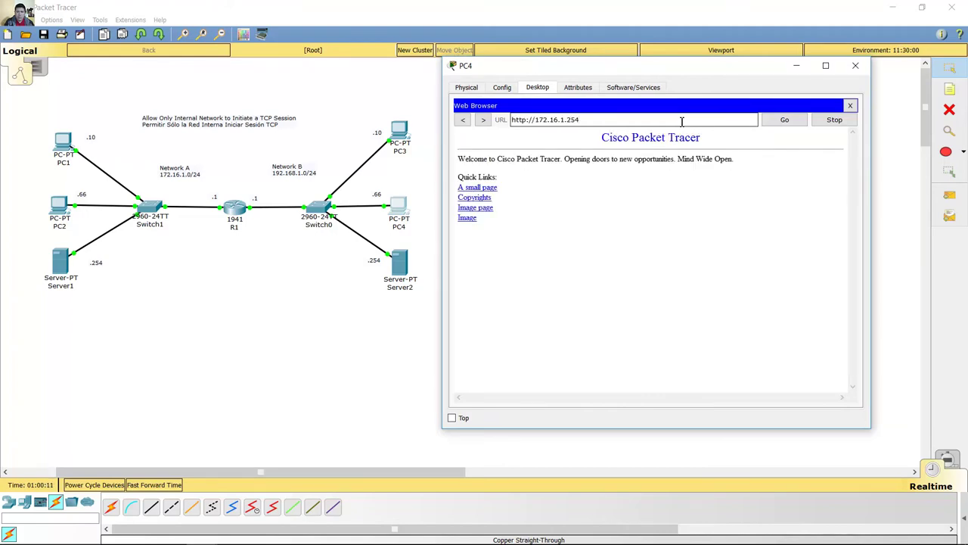
click(855, 65)
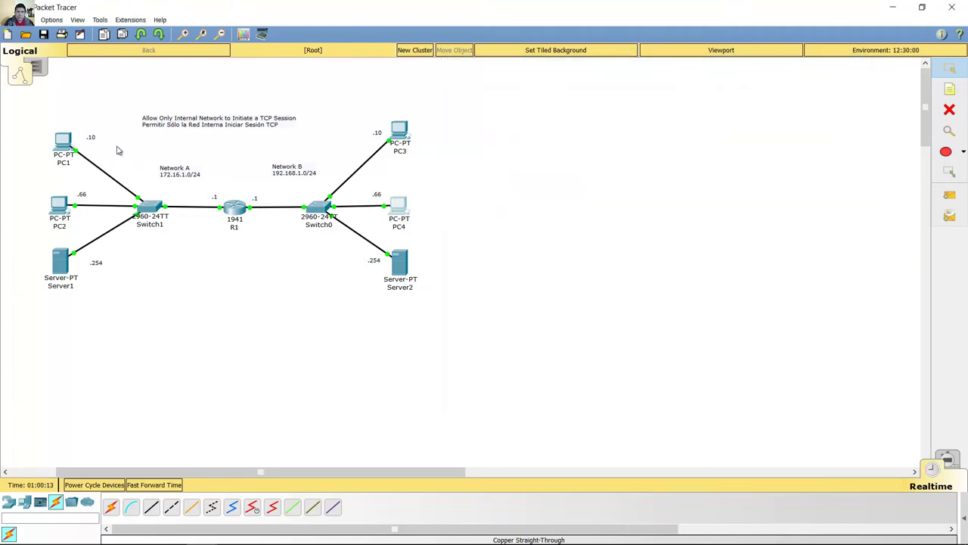
click(62, 142)
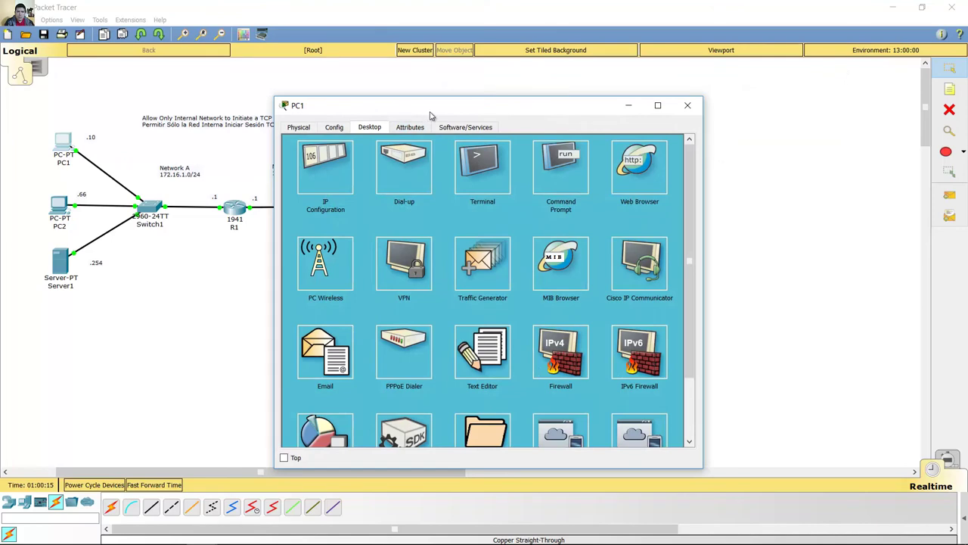
Browse from PC1 to 192.168.1.254, confirm Request Timeout, and close PC1's window.
drag(523, 112, 684, 74)
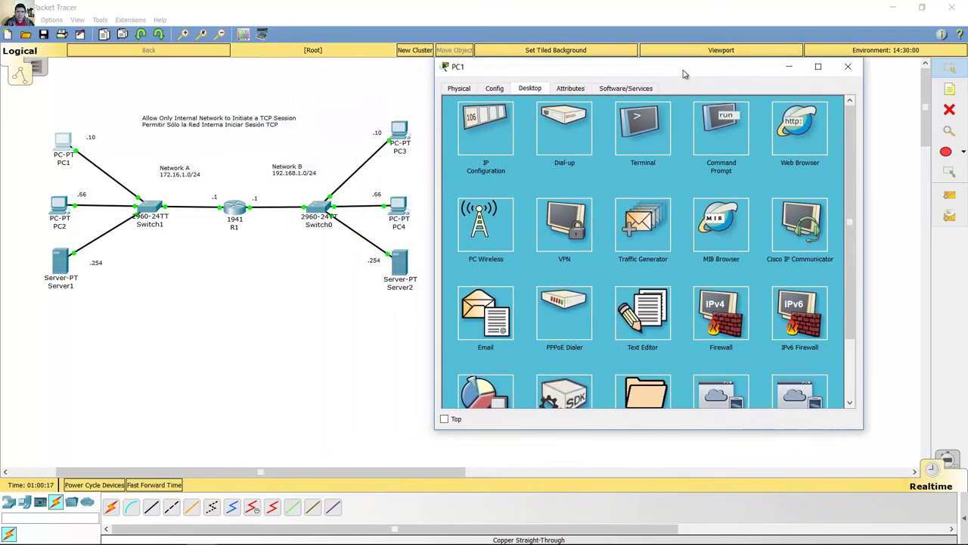
click(793, 128)
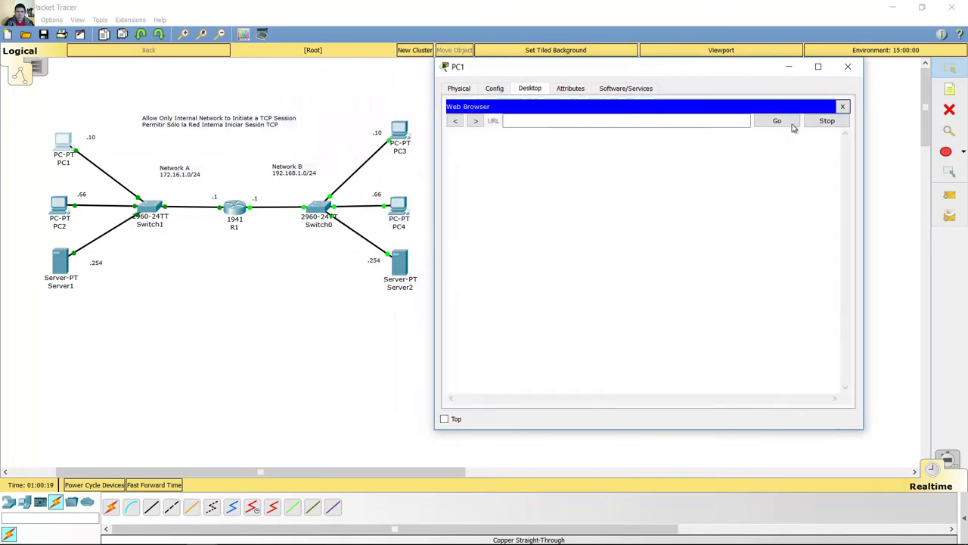
click(649, 127)
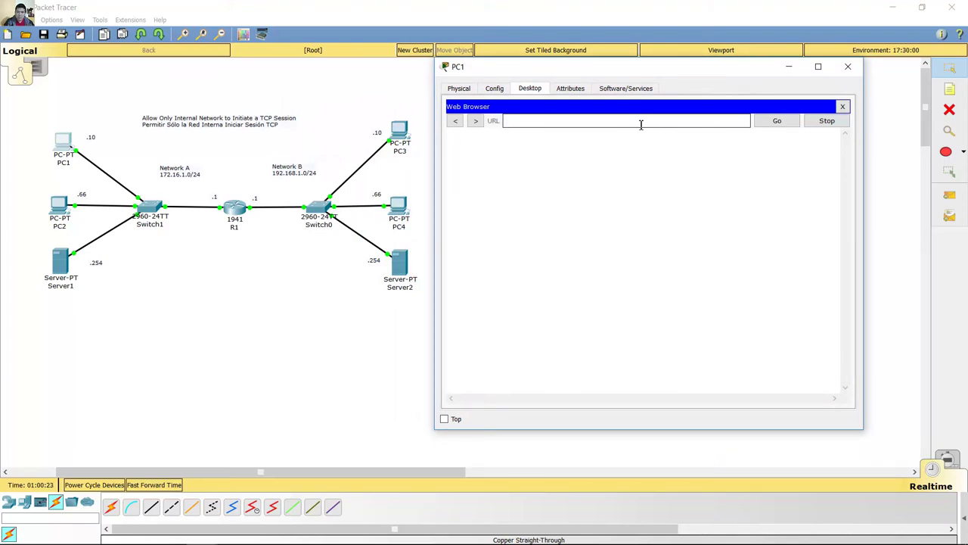
text(192.168.1.254)
key(Return)
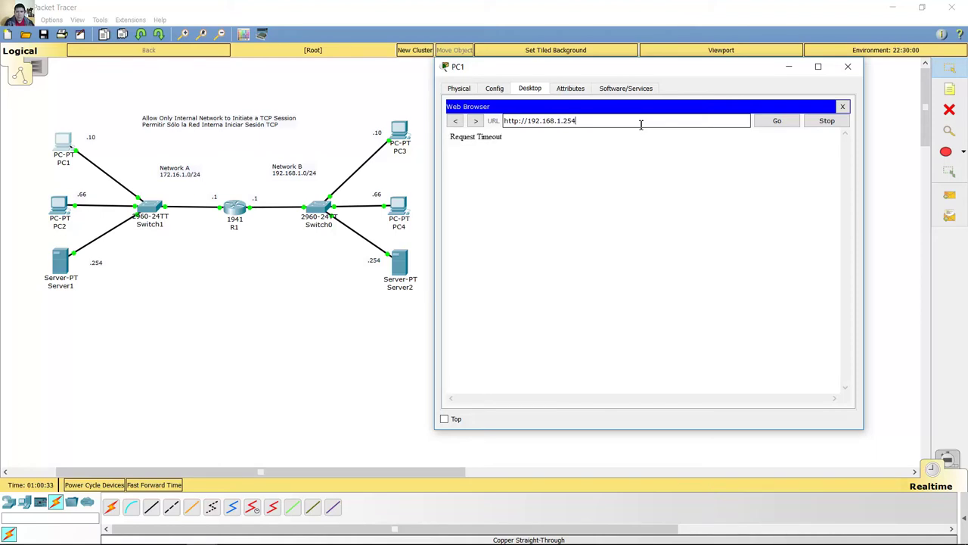
drag(450, 138, 508, 143)
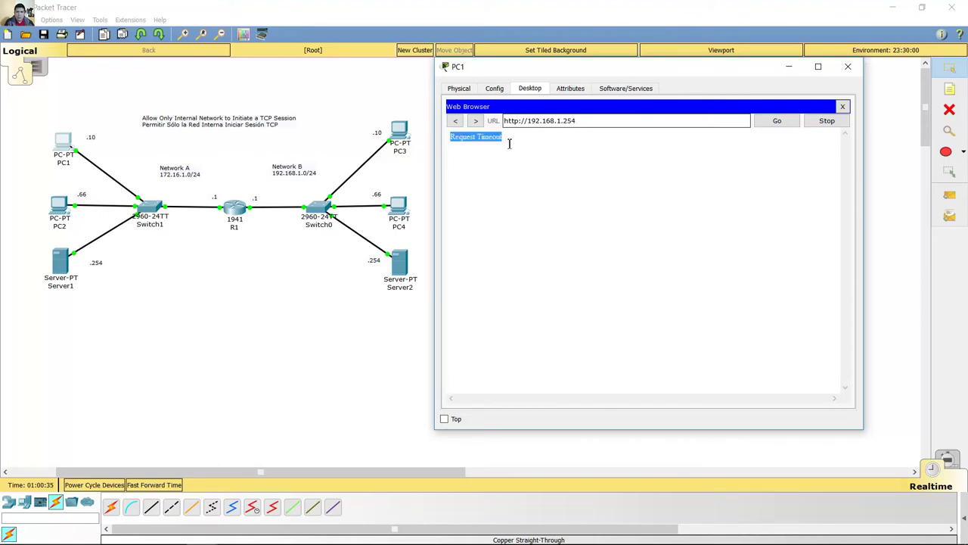
click(841, 107)
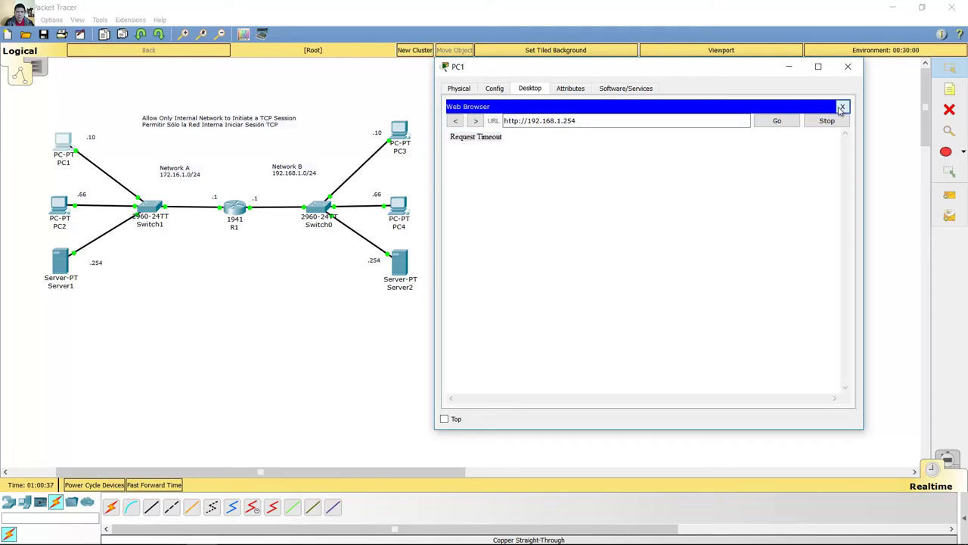
click(848, 67)
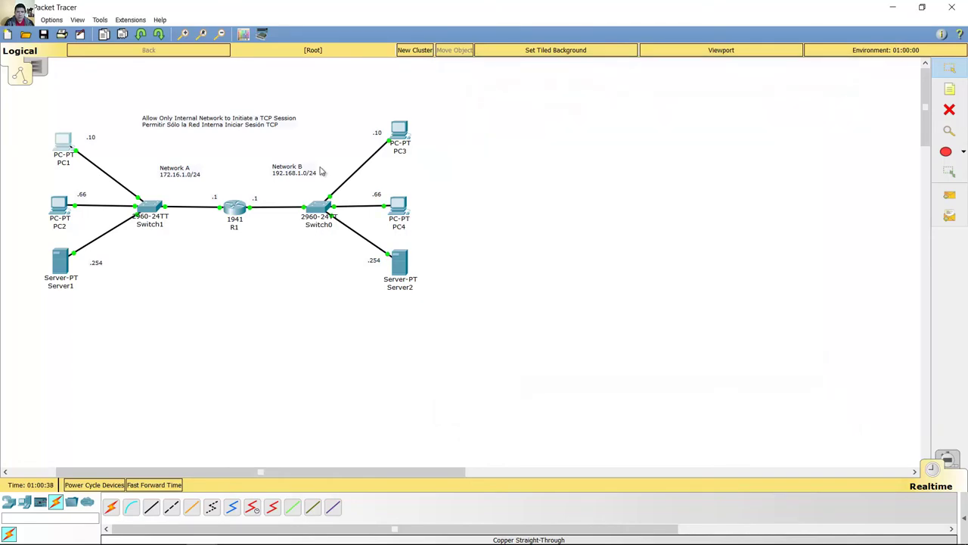
Browse from PC2 to 192.168.1.254, confirm Request Timeout, and close PC2's window.
click(59, 205)
drag(476, 115, 661, 83)
click(746, 136)
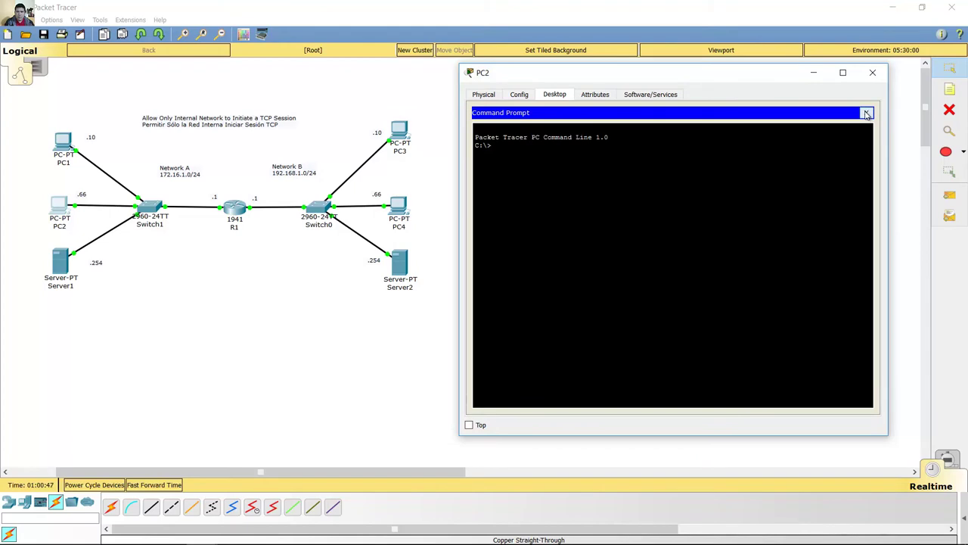
click(867, 112)
click(822, 158)
click(705, 132)
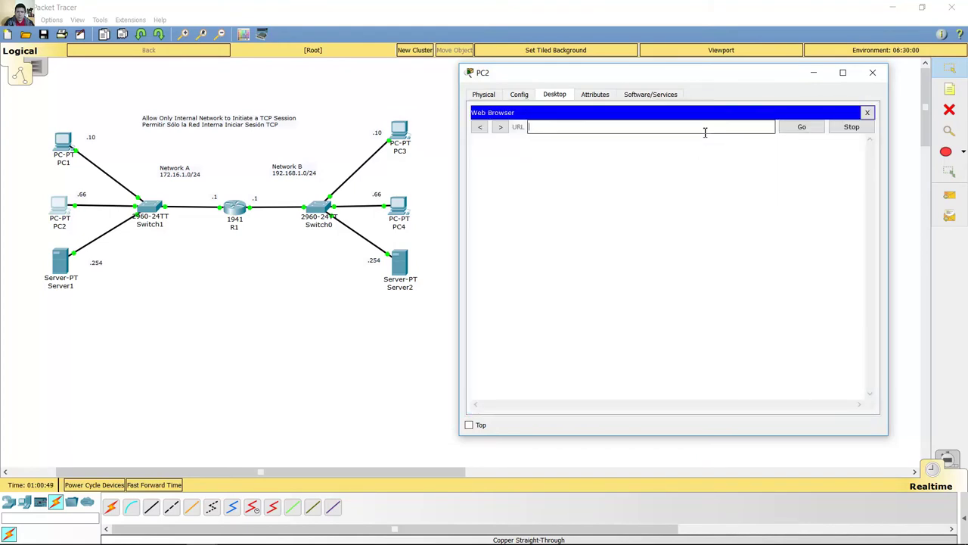
text(192.168.1.254)
key(Return)
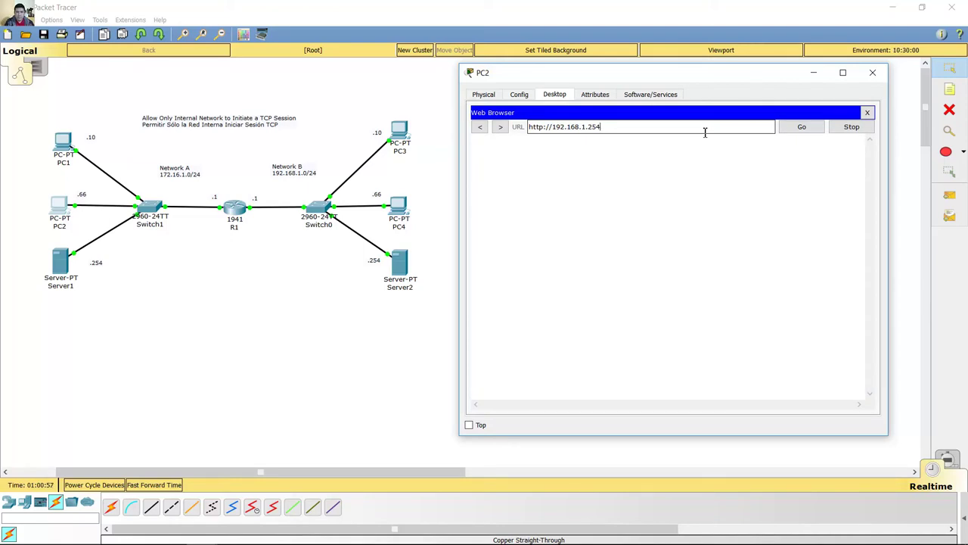
drag(477, 146, 531, 143)
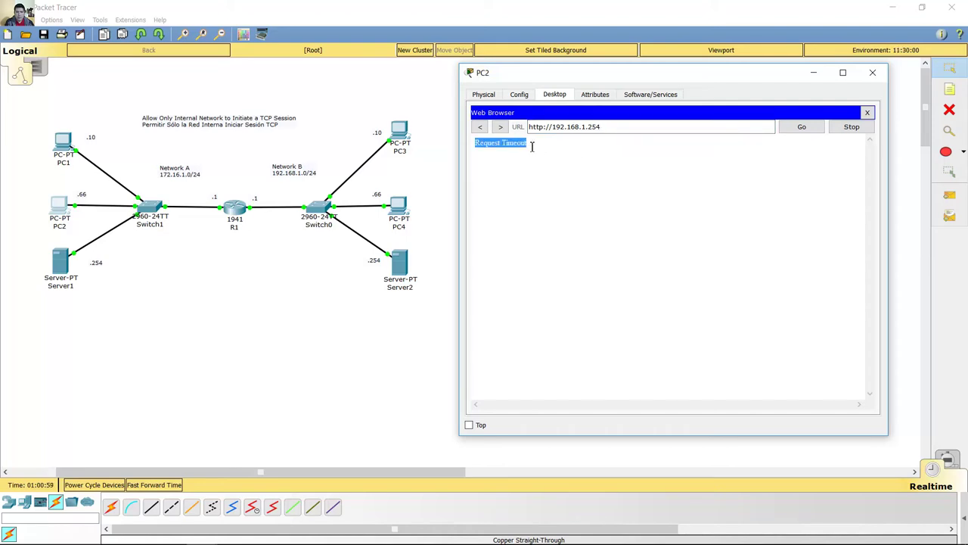
click(868, 112)
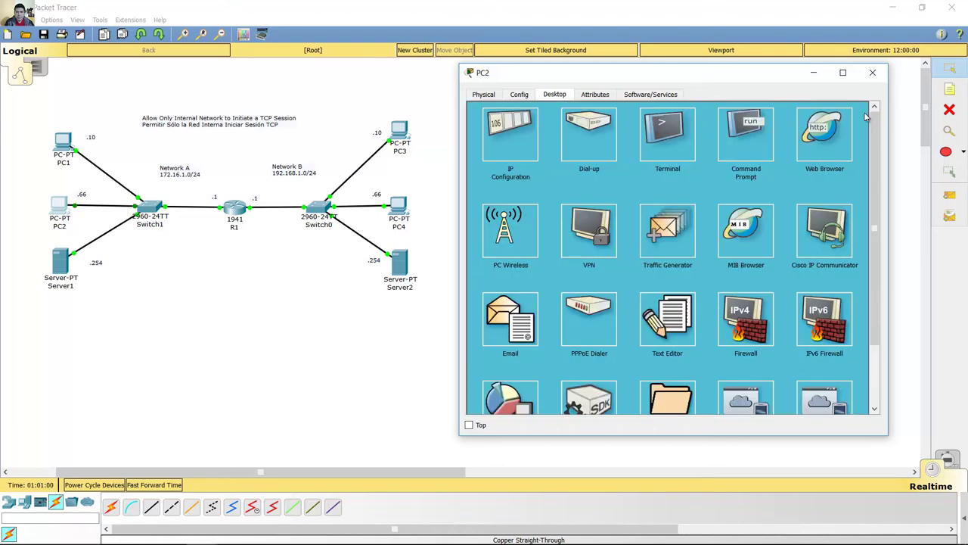
click(872, 73)
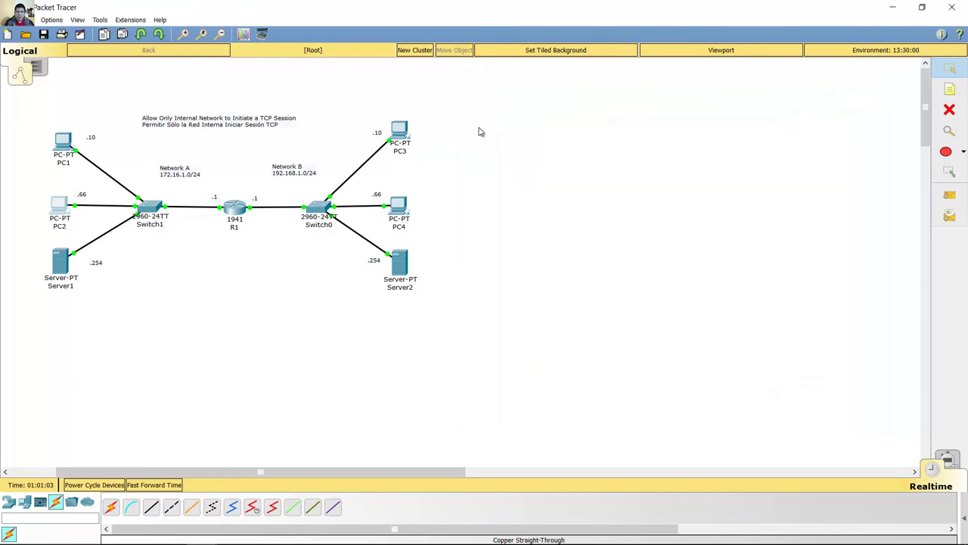
On PC3's Command Prompt, start an FTP session to 172.16.1.254 by editing the recalled ping.
click(399, 131)
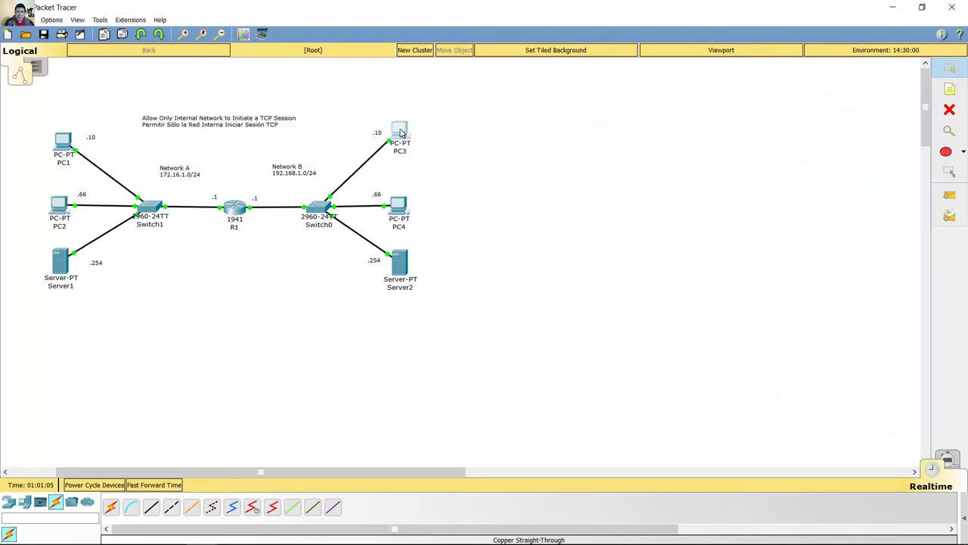
drag(451, 112, 617, 86)
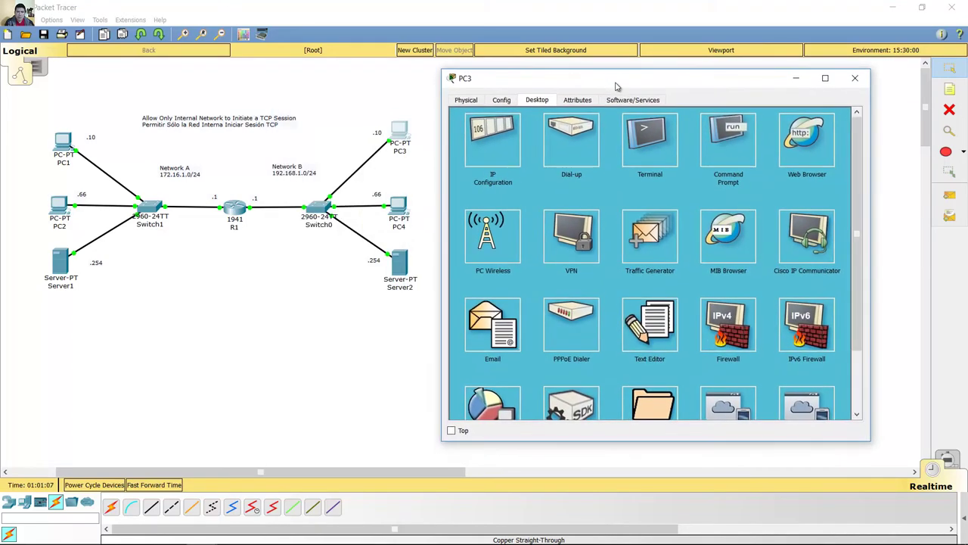
click(732, 143)
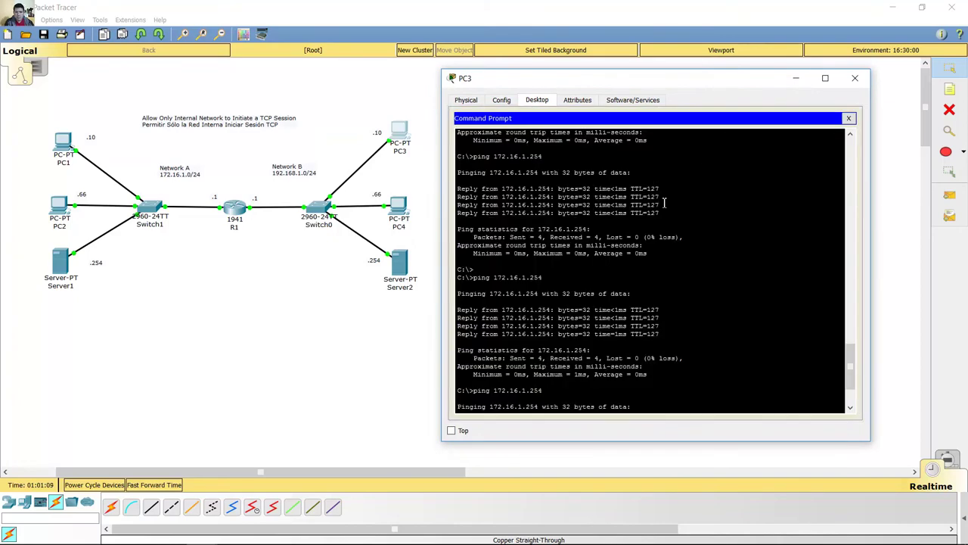
key(Up)
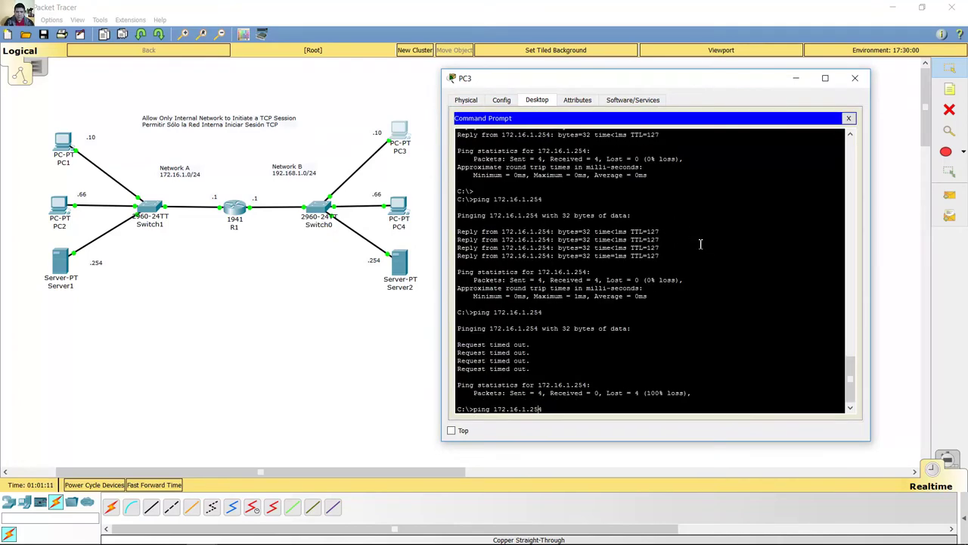
key(BackSpace)
key(BackSpace)
key(BackSpace)
key(BackSpace)
key(BackSpace)
text(ftp)
key(Return)
Log into PC3's FTP session as cisco, list the files, quit, and close PC3's windows.
text(cisco)
key(Return)
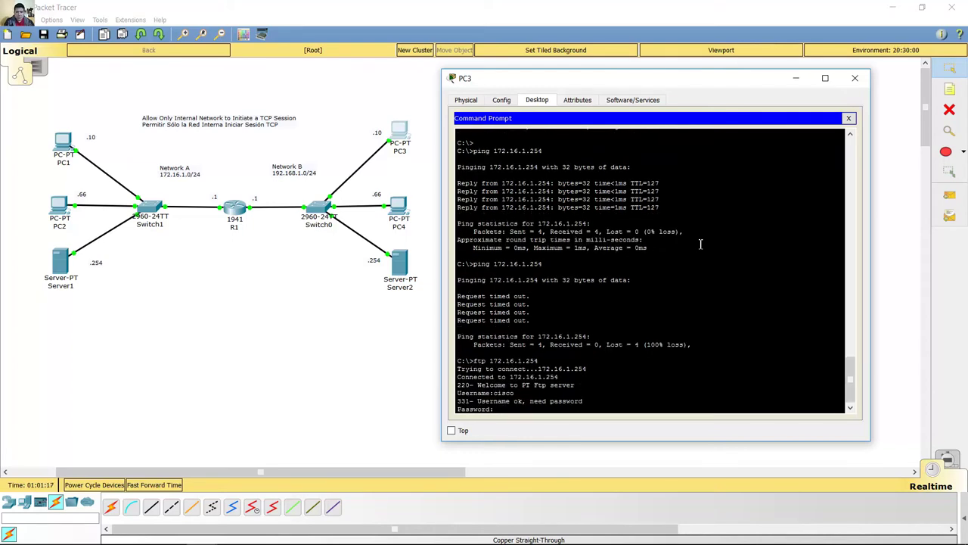
key(Return)
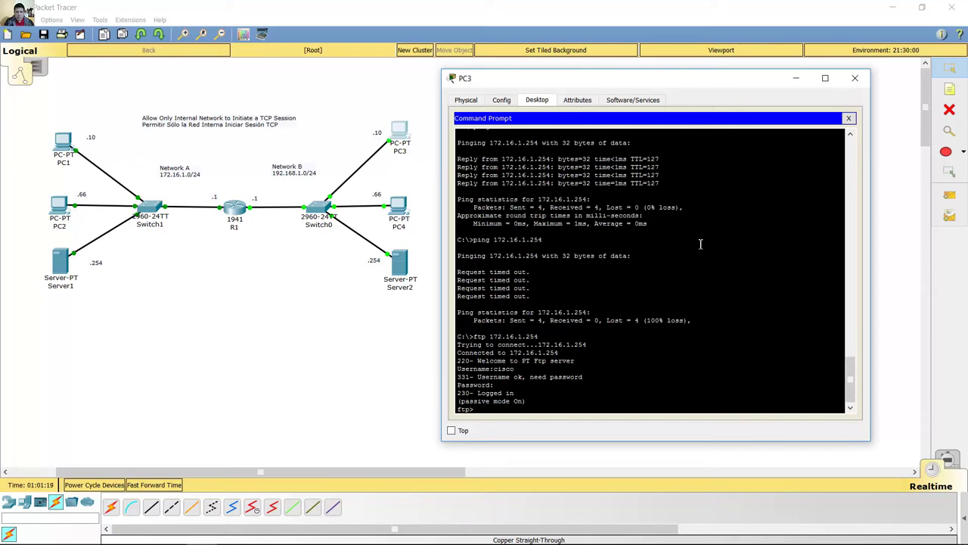
text(dir)
key(Return)
text(q)
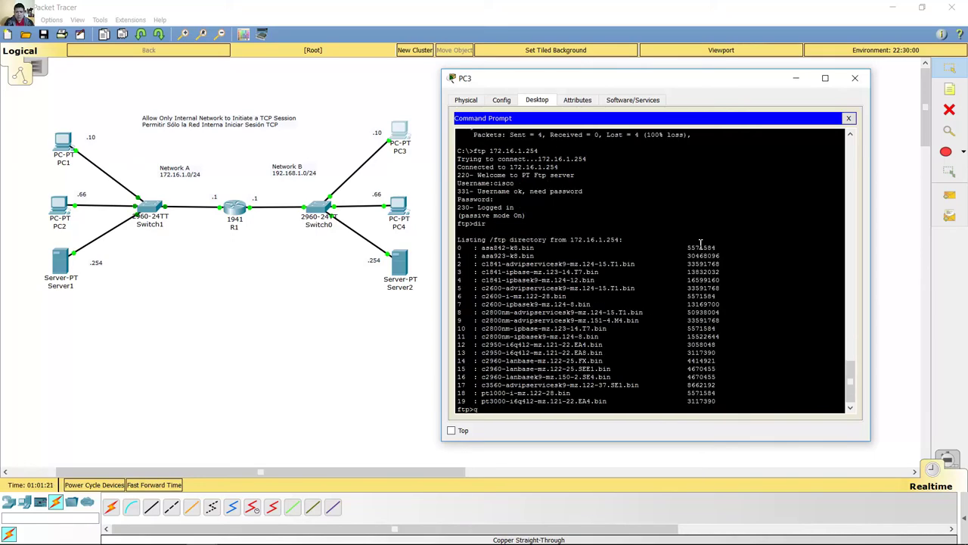
text(uit)
key(Return)
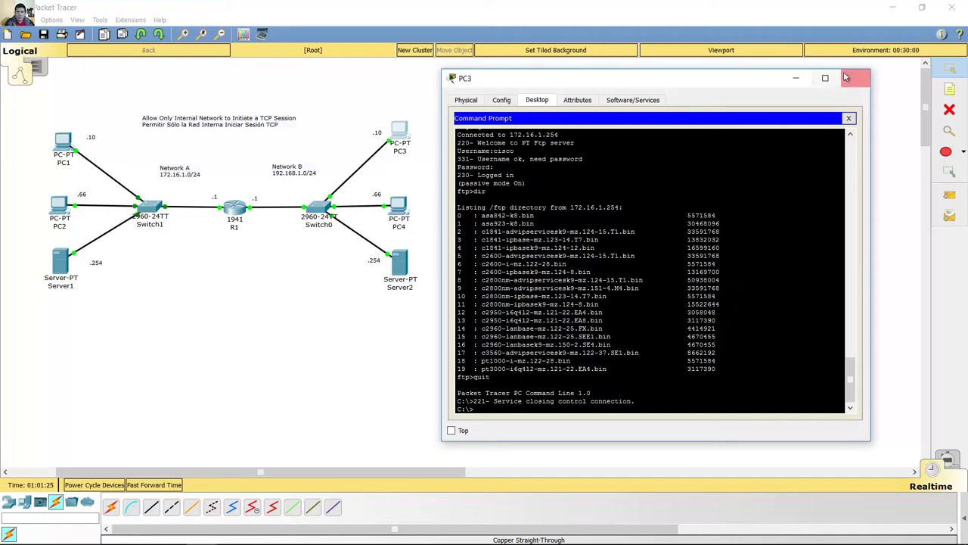
click(849, 118)
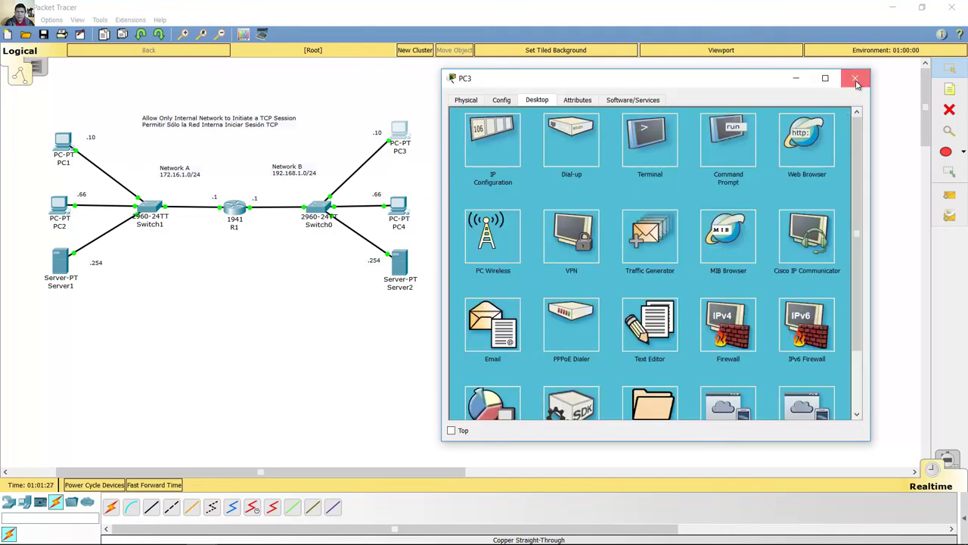
click(856, 80)
On PC4's Command Prompt, start an FTP session to 172.16.1.254.
click(399, 206)
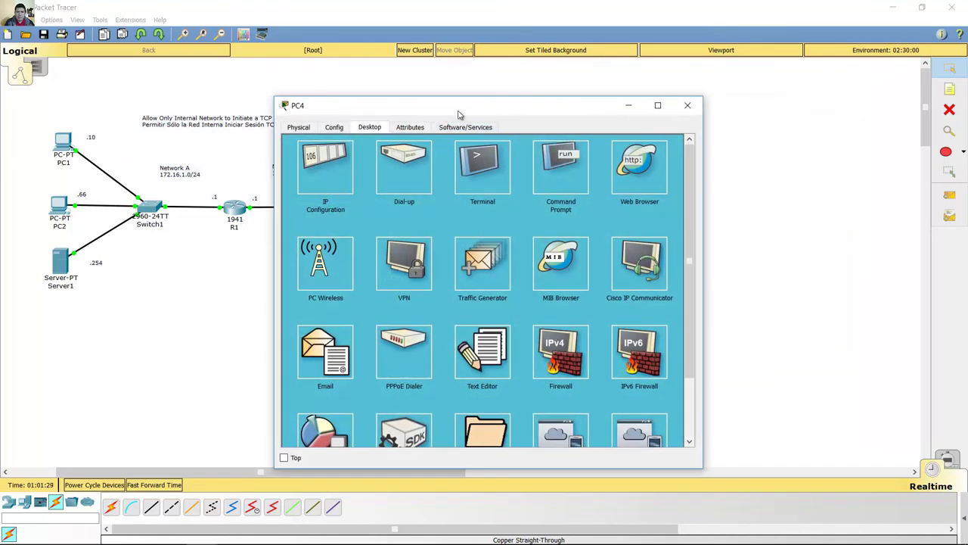
drag(560, 113, 745, 80)
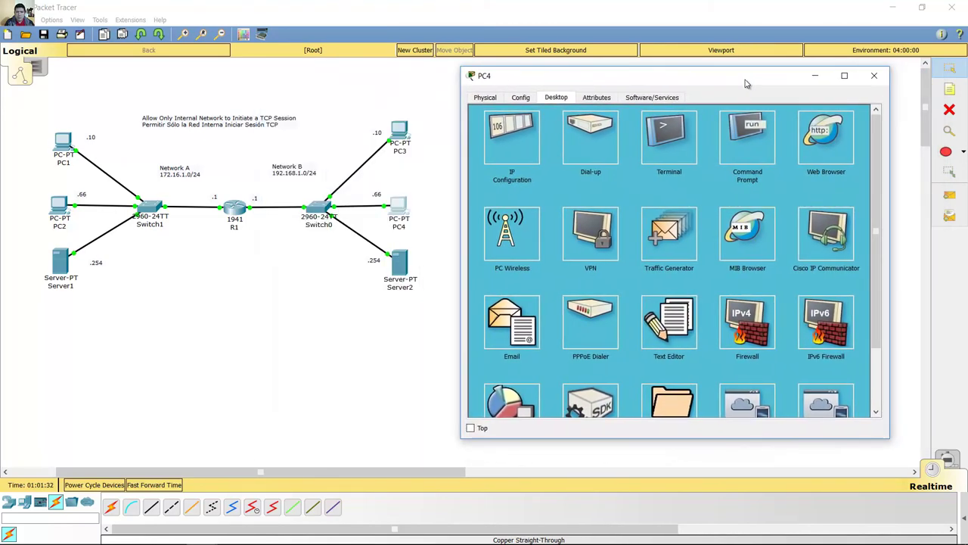
click(751, 150)
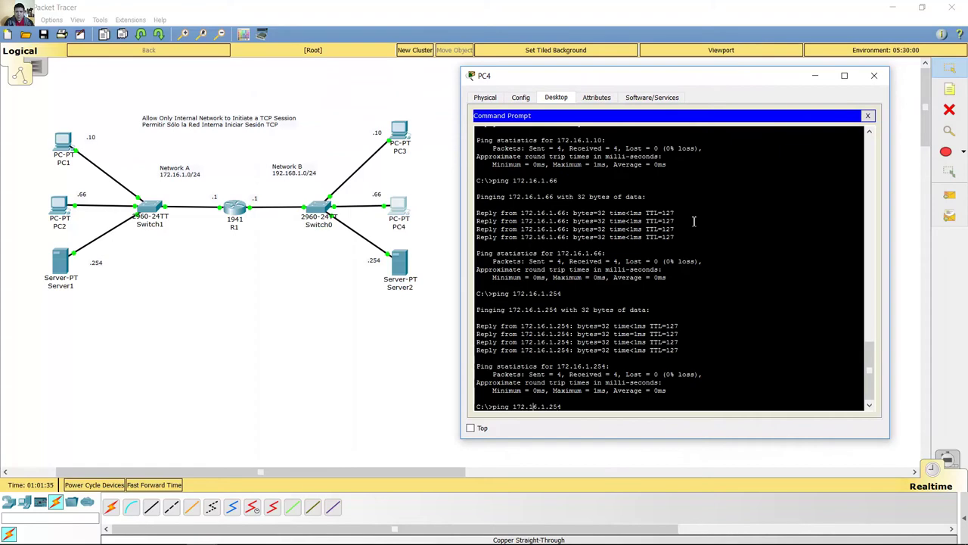
key(BackSpace)
key(BackSpace)
key(BackSpace)
key(BackSpace)
key(BackSpace)
text(ftp)
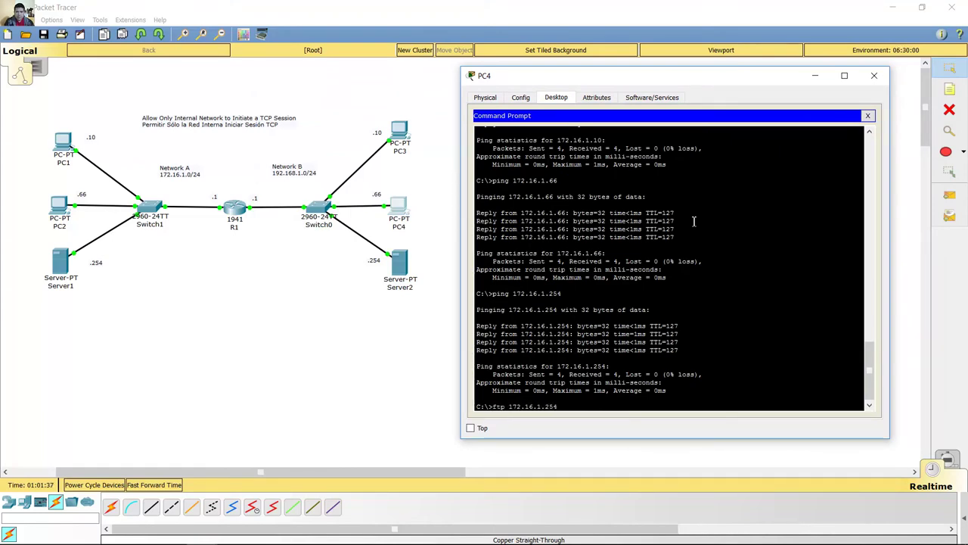
key(Return)
Log into PC4's FTP session as cisco, list the 20 files, quit, and close PC4's window.
text(cisco)
key(Return)
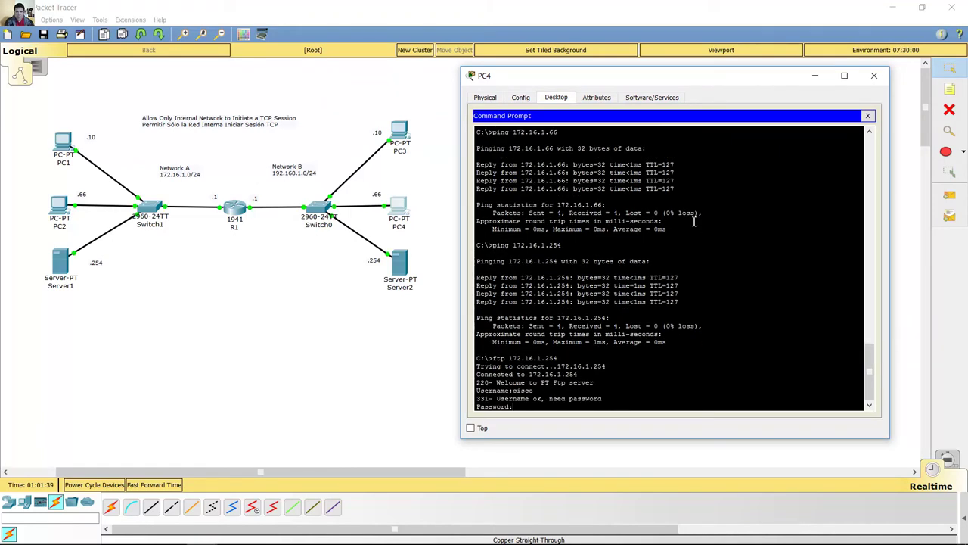
key(Return)
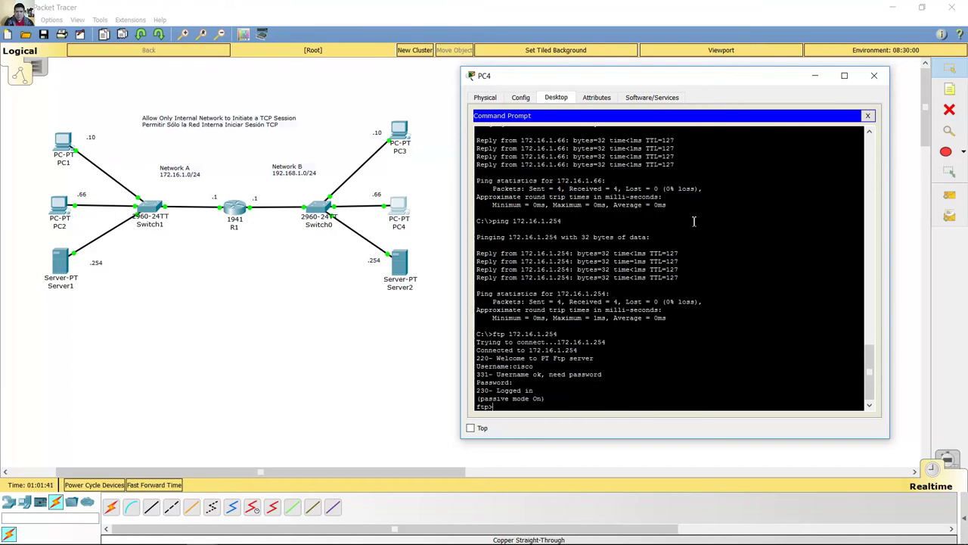
text(dir)
key(Return)
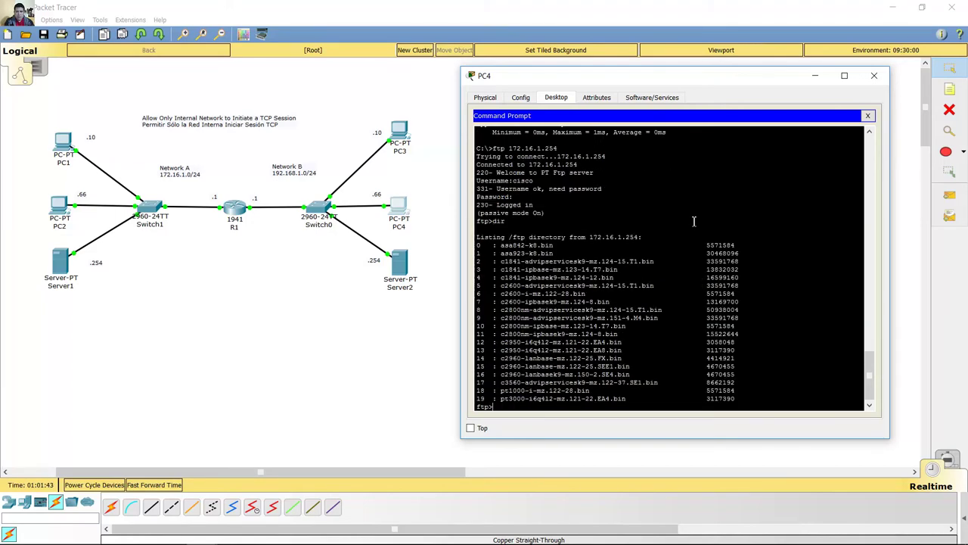
text(quit)
key(Return)
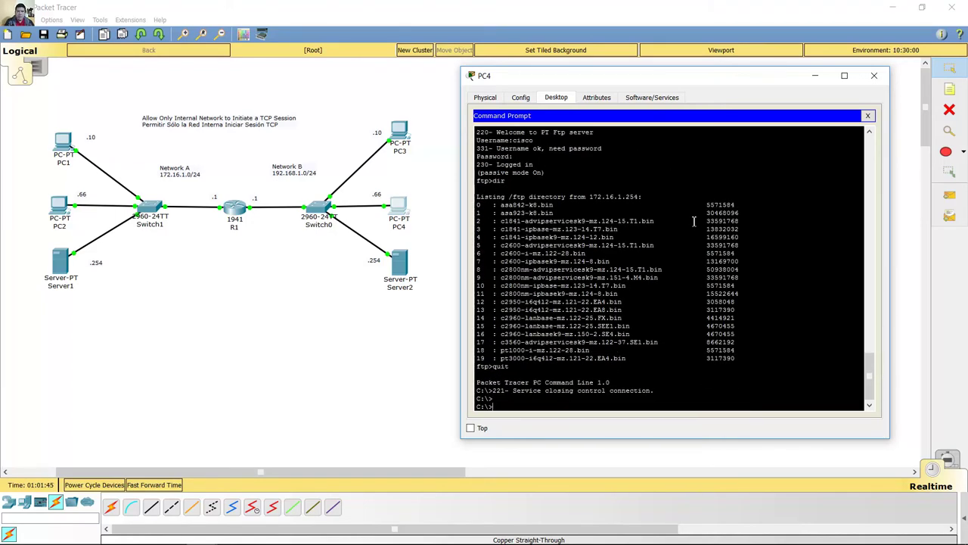
click(874, 76)
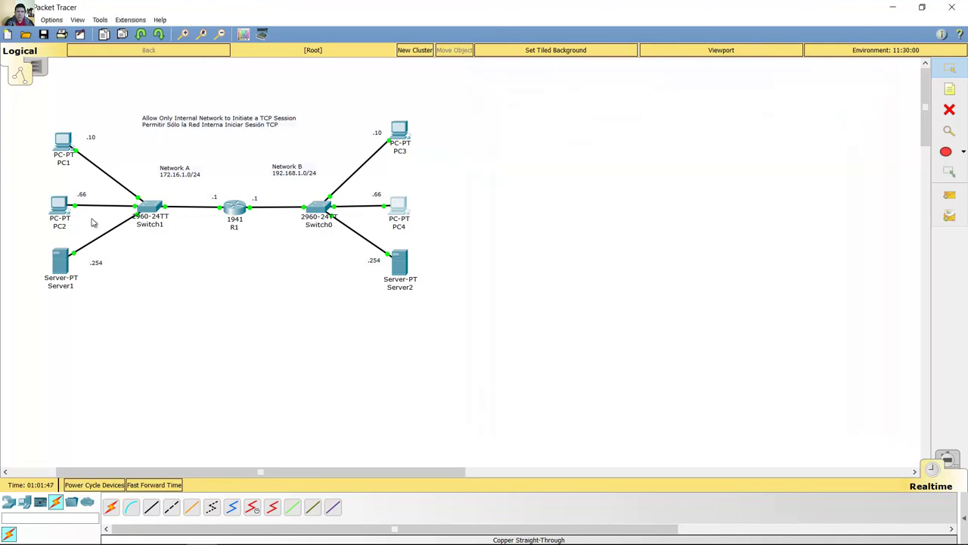
From PC1, run ftp 192.168.1.254, note the Timed out error, and close PC1's window.
click(63, 143)
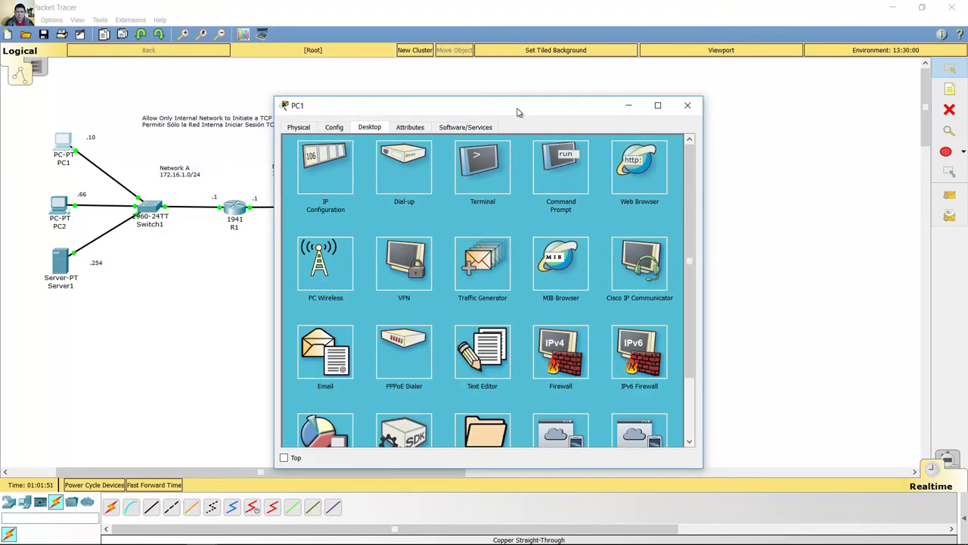
drag(519, 112, 699, 97)
click(732, 146)
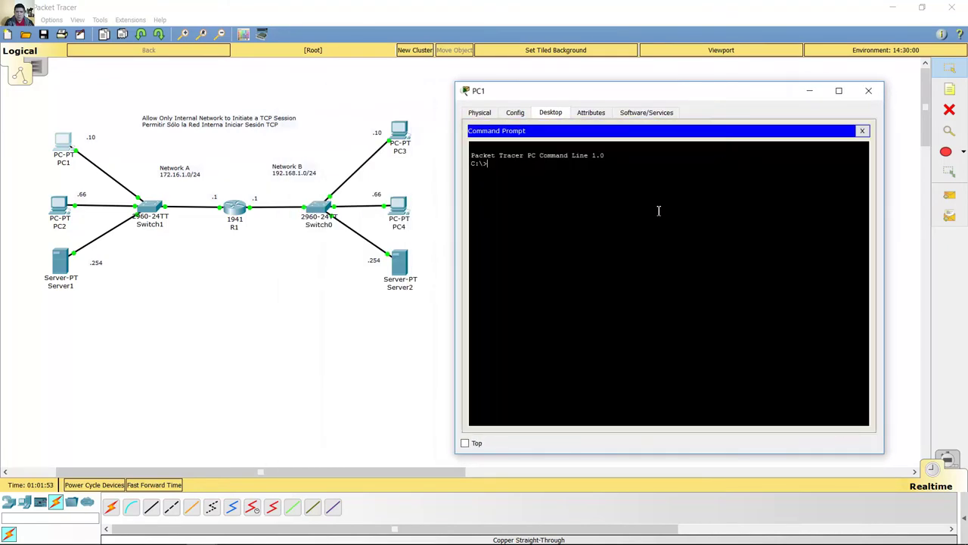
text(ftp 192.168.1.254)
key(Return)
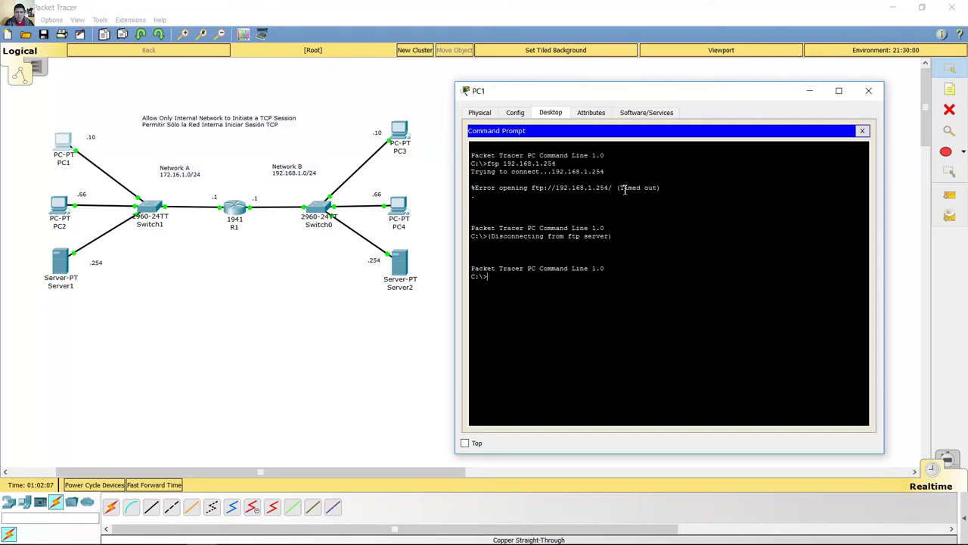
drag(624, 190, 668, 189)
click(869, 90)
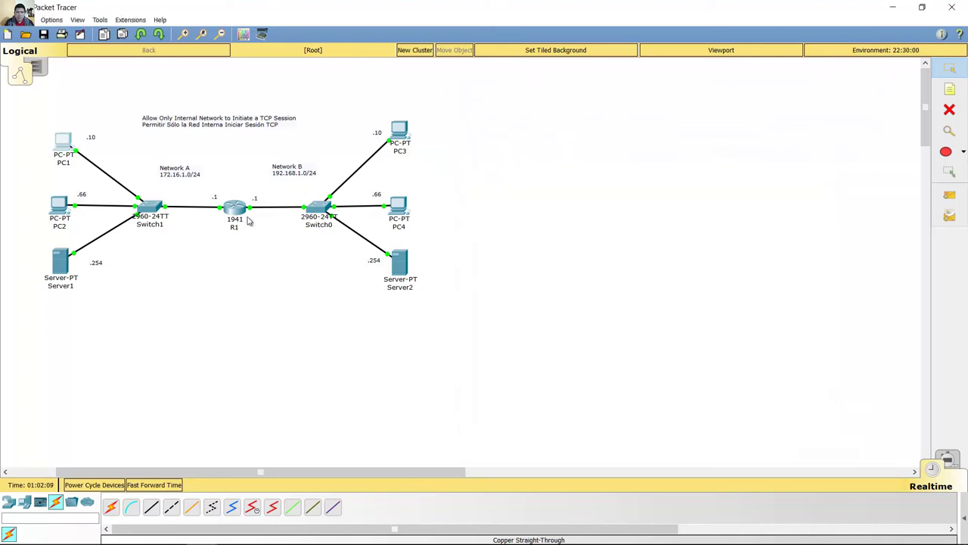
From PC2, run ftp 192.168.1.254, note the Timed out error, and close PC2's windows.
click(60, 205)
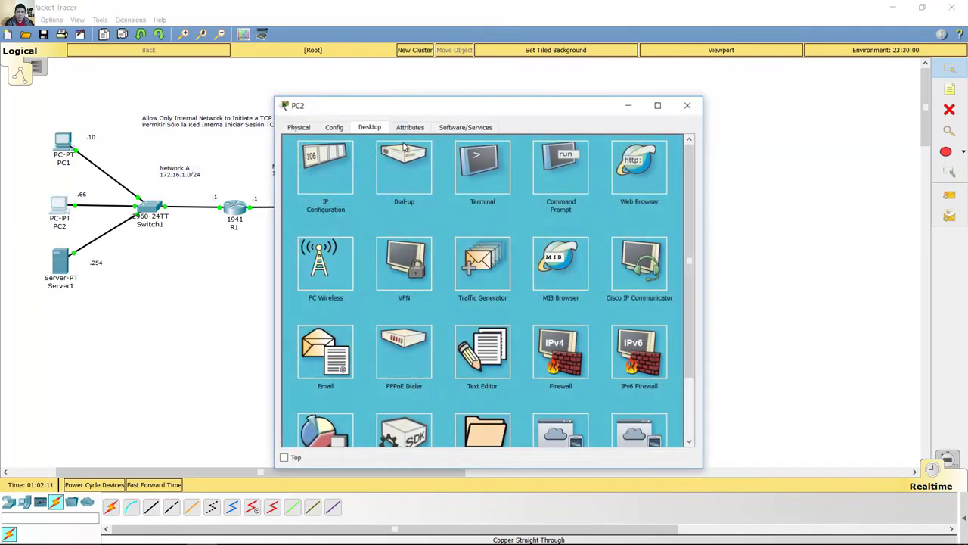
drag(428, 109, 617, 80)
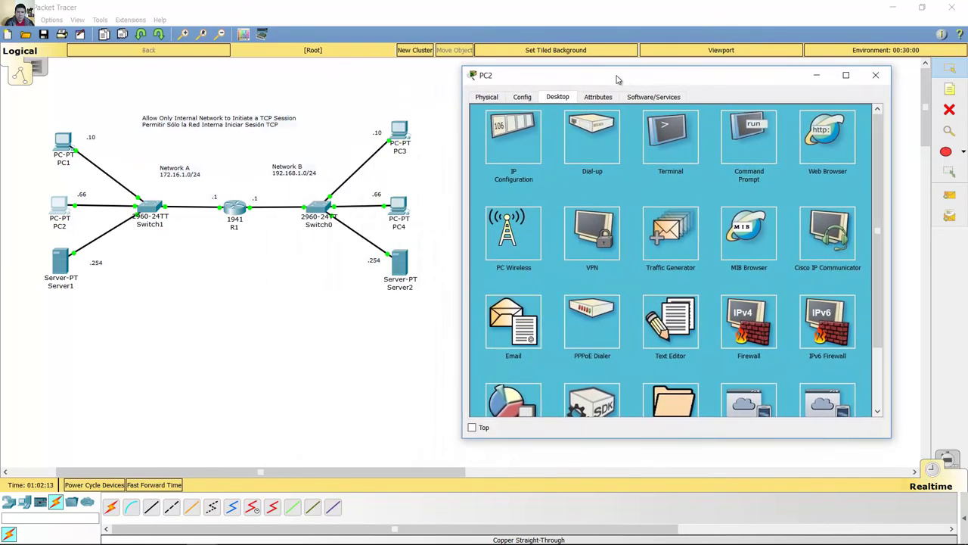
click(749, 136)
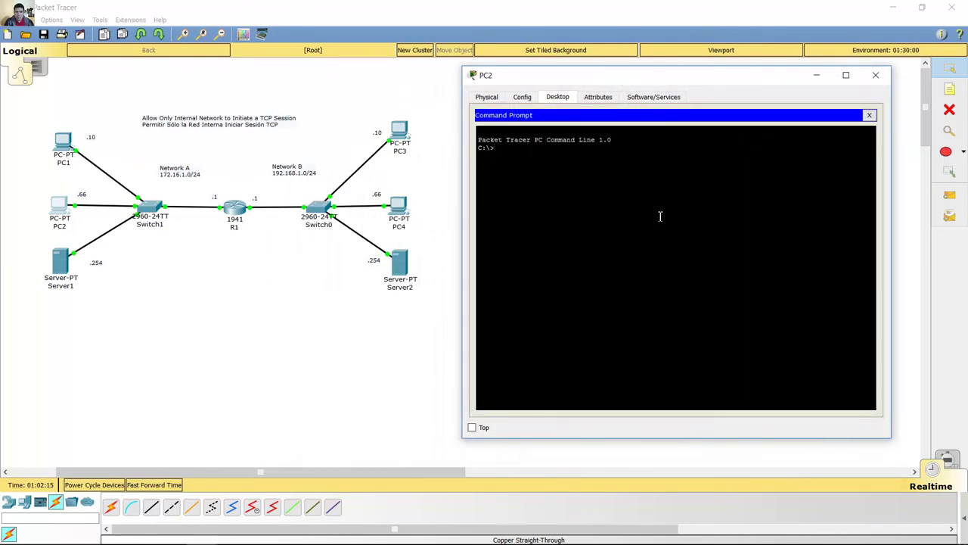
text(ftp 192.168.1.254)
key(Return)
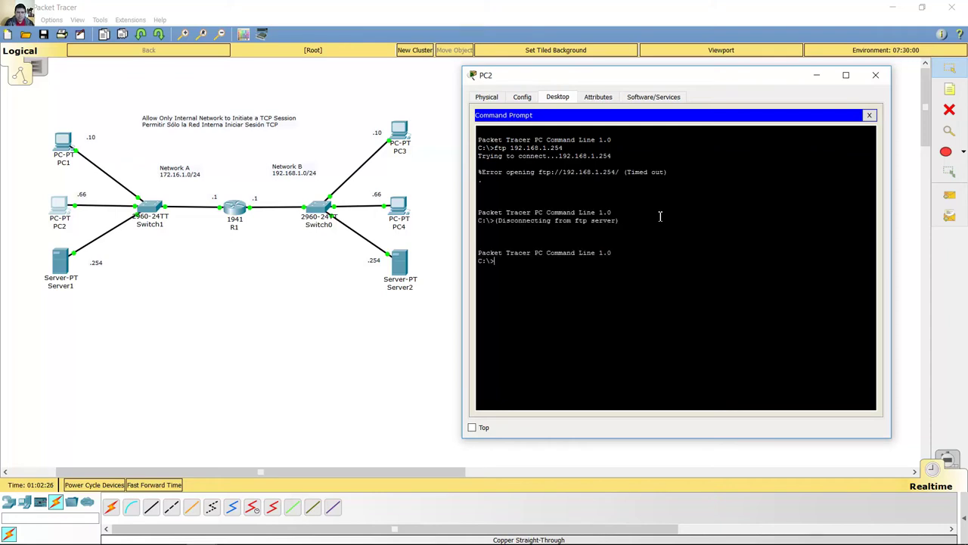
drag(625, 171, 671, 180)
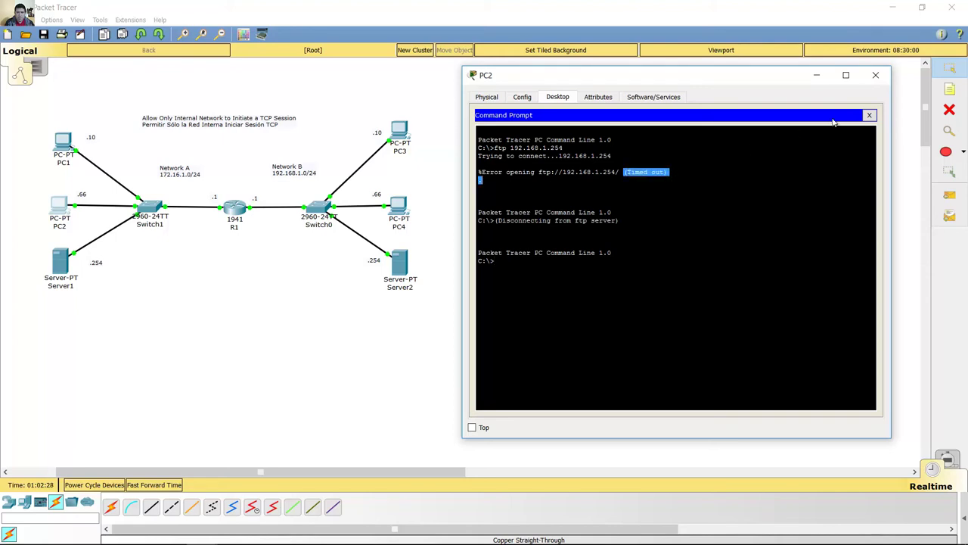
click(869, 115)
click(876, 75)
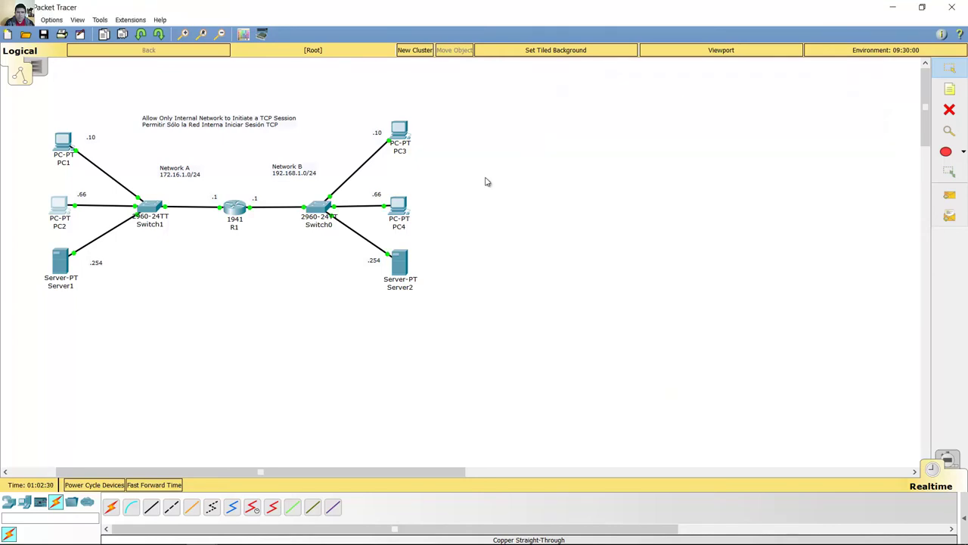
On R1, delete the TCP_SESS access list and remove its inbound binding from g0/1.
click(235, 206)
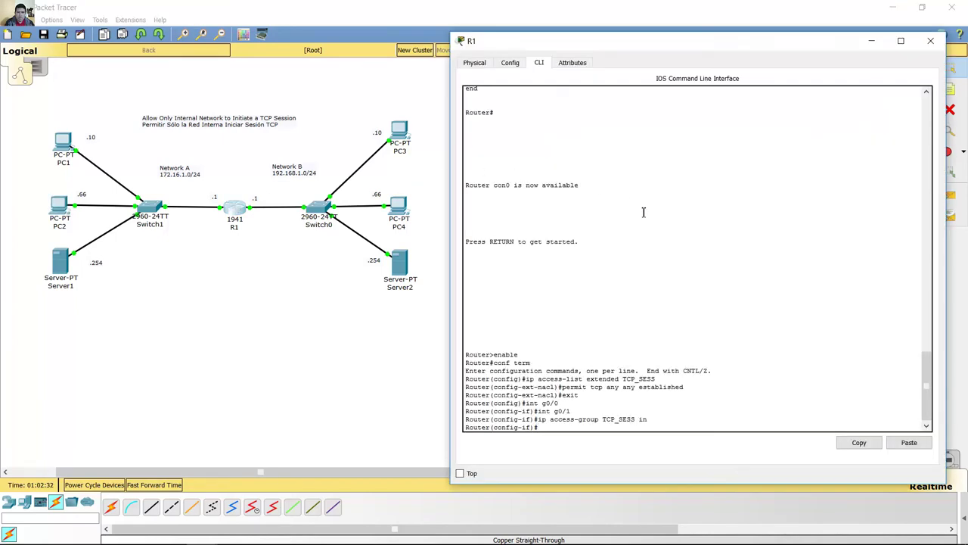
key(Up)
key(Up)
key(Up)
key(Up)
key(Up)
key(Up)
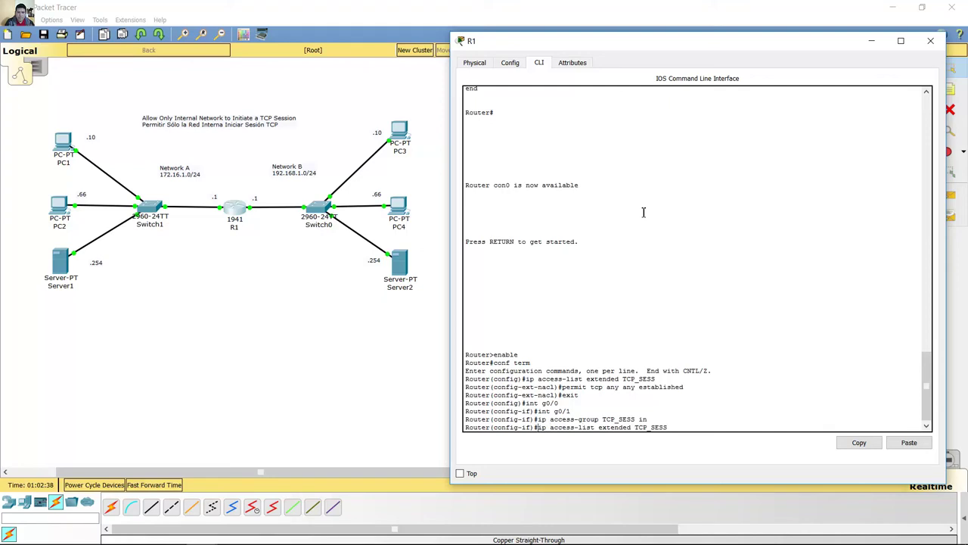
key(Home)
text(no)
key(Return)
key(Up)
key(Up)
key(Up)
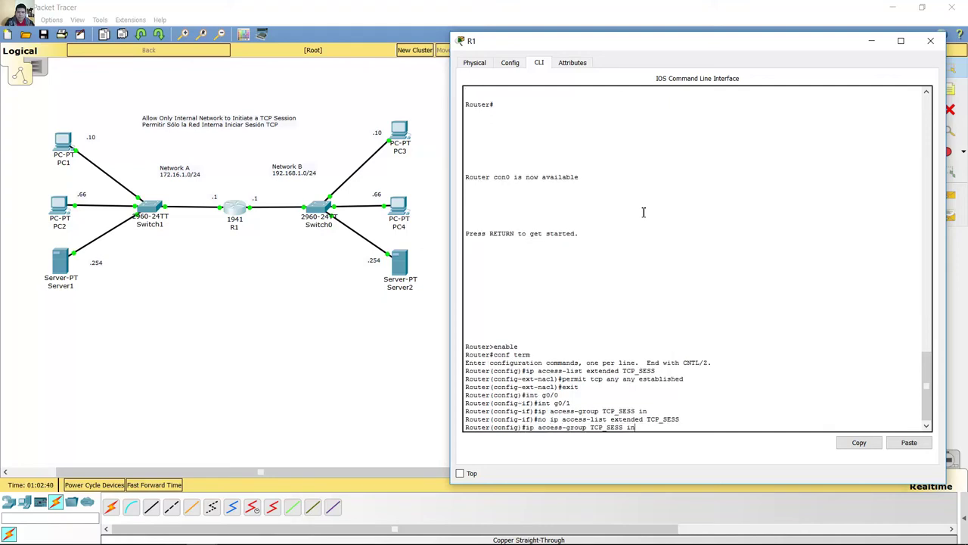
key(Return)
key(Up)
key(Up)
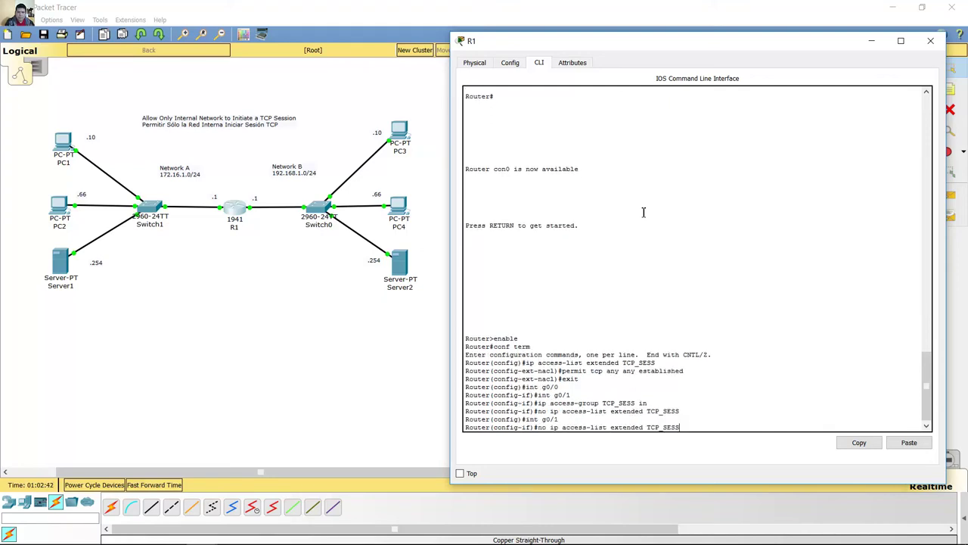
key(Up)
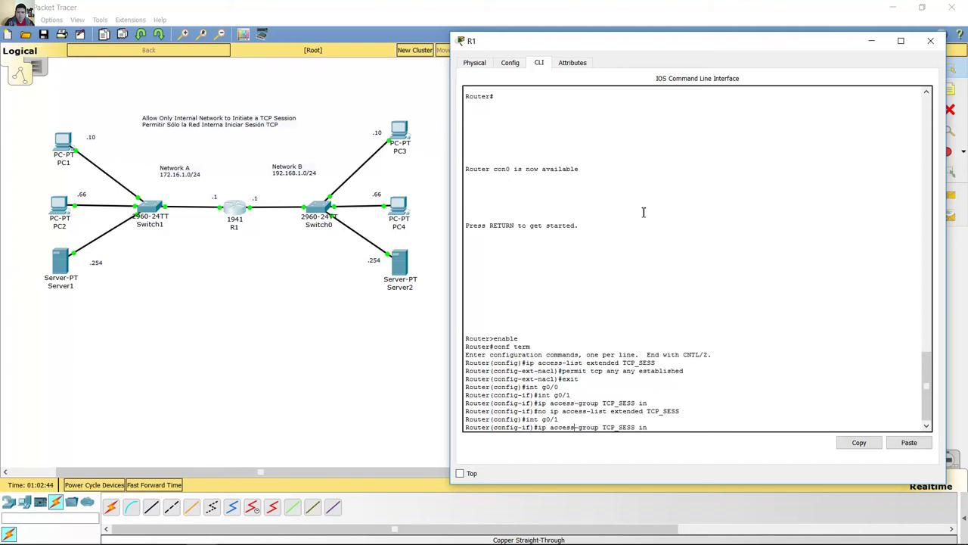
text(no)
key(Return)
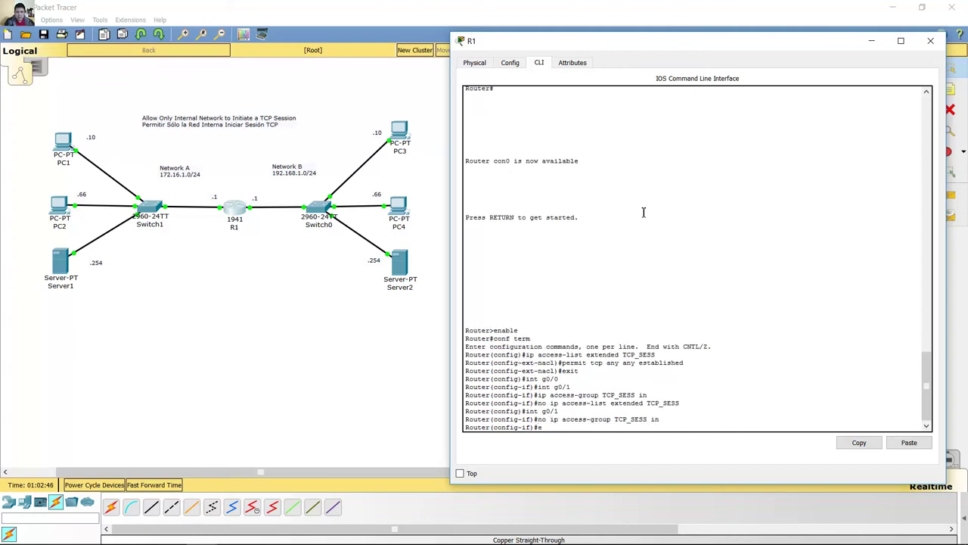
Exit configuration, page through show run to confirm, then re-enter conf term.
text(end)
key(Return)
text(show run)
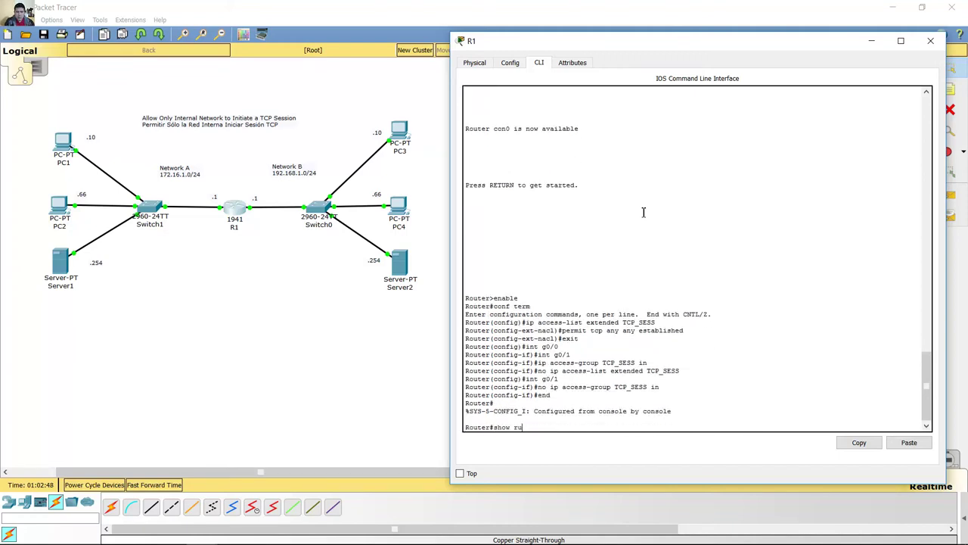
key(Return)
key(space)
key(space)
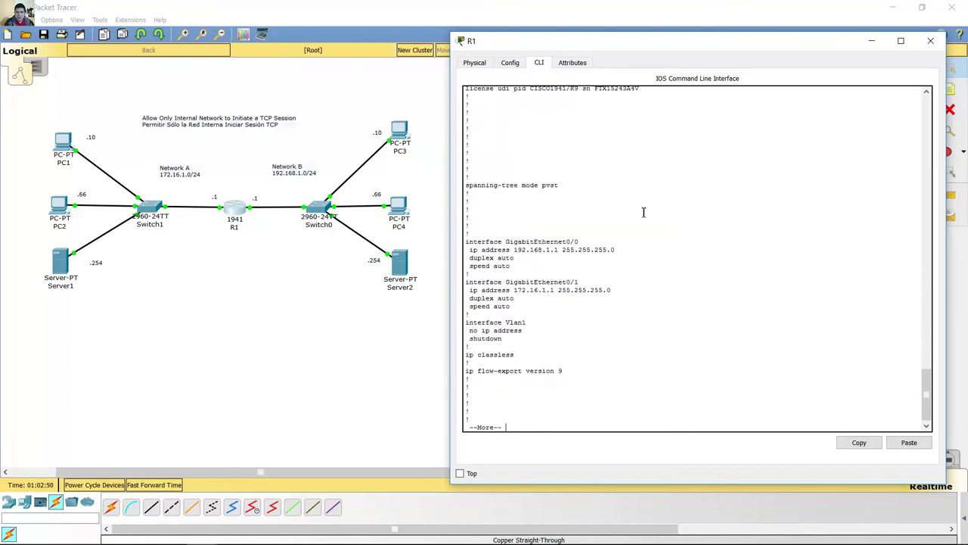
key(space)
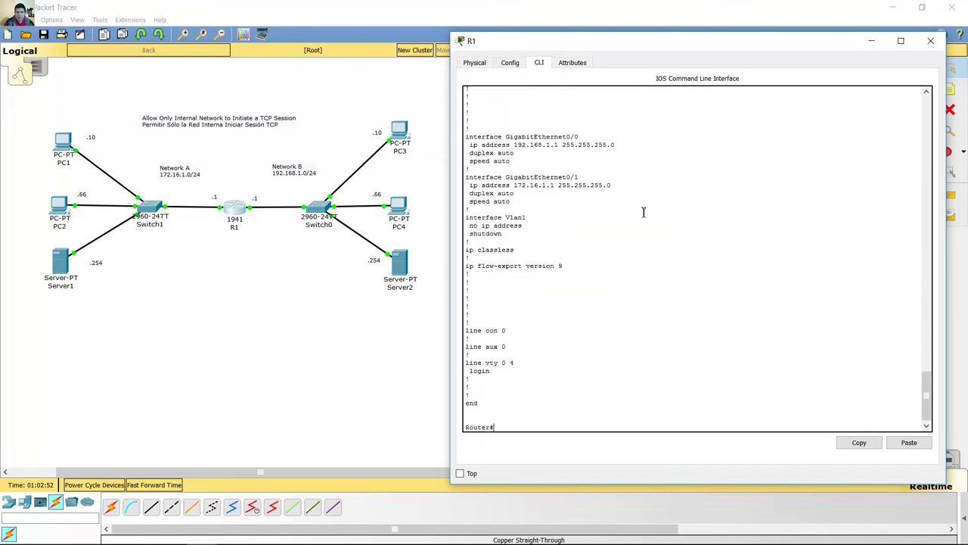
text(conf term)
key(Return)
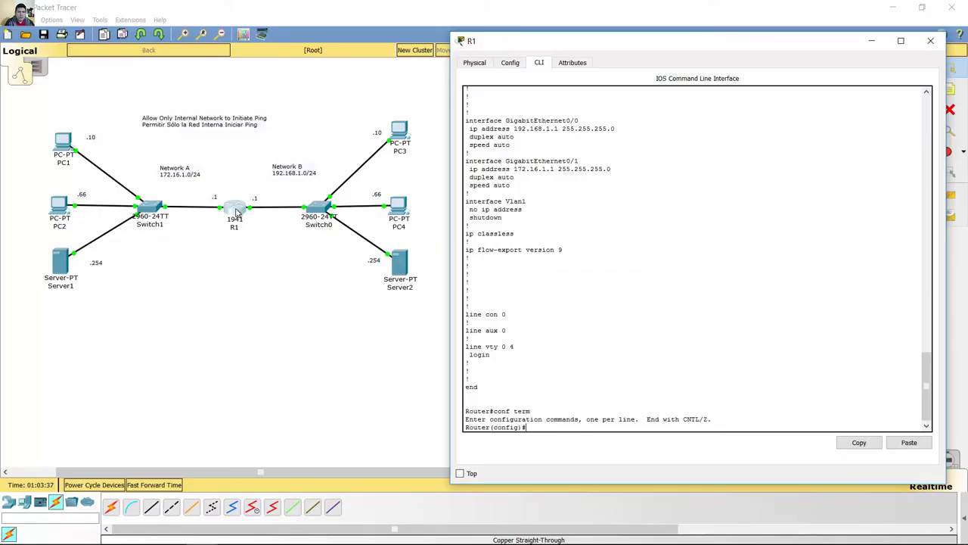
Create extended access list PING on R1 with permit icmp any any echo-reply.
text(ip access)
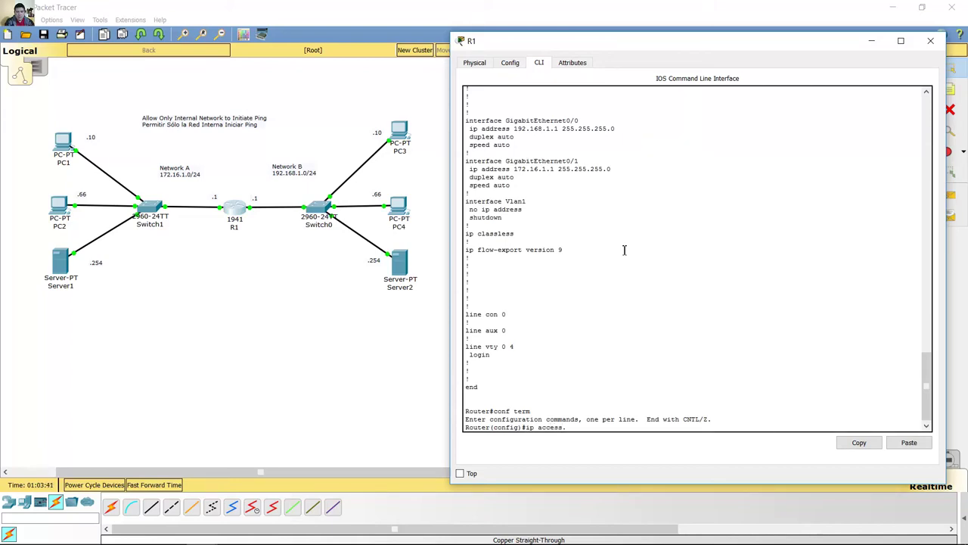
text(-list extended PING)
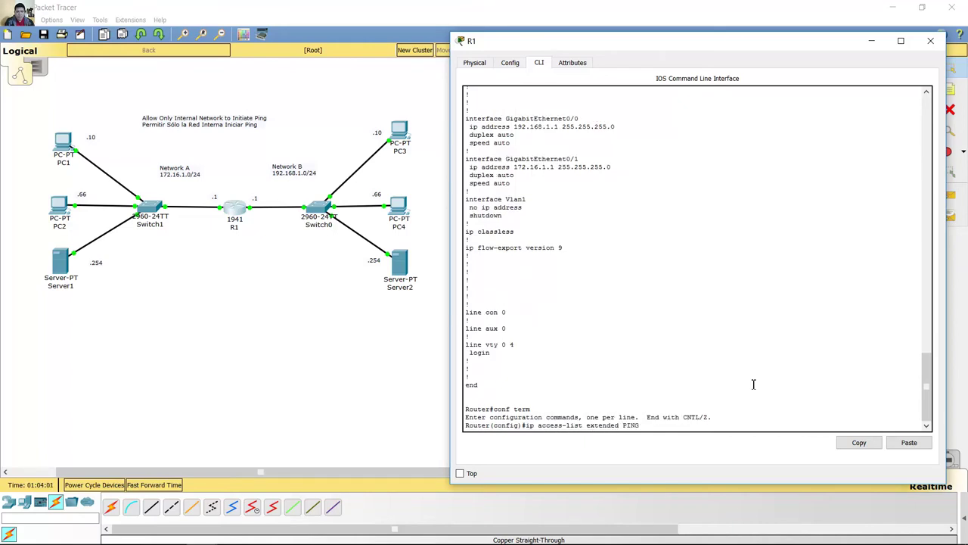
text(-SE)
key(BackSpace)
key(BackSpace)
key(BackSpace)
key(BackSpace)
key(BackSpace)
text(N)
key(Return)
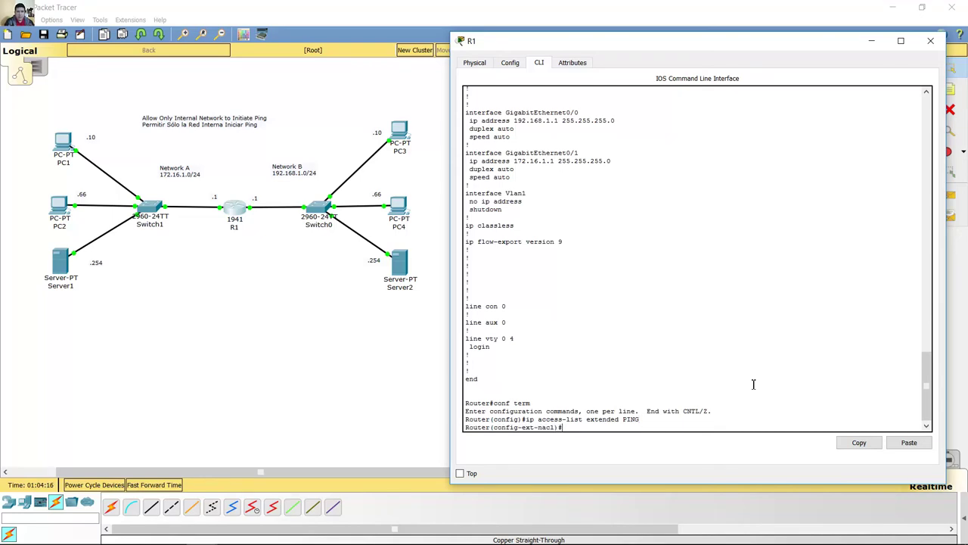
text(permit icmp any any echo-reply)
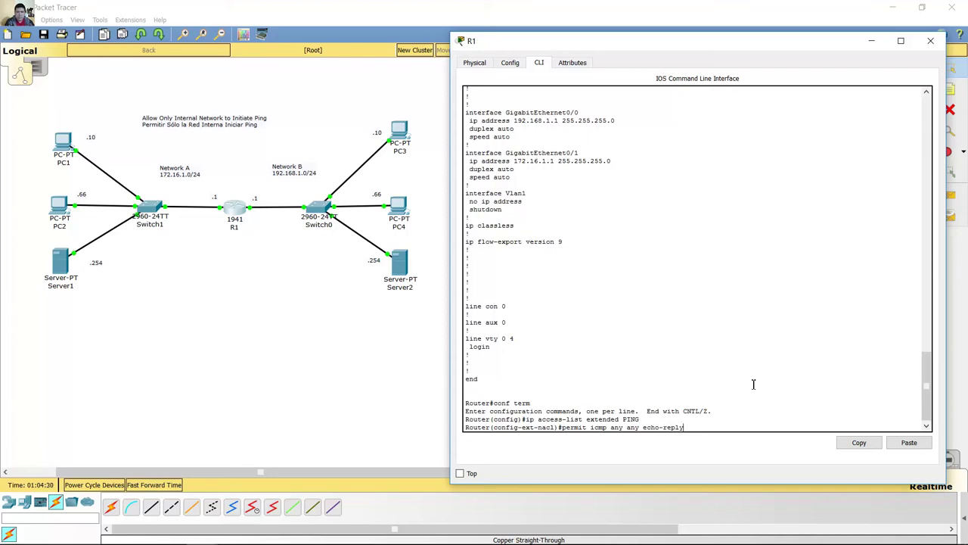
key(Return)
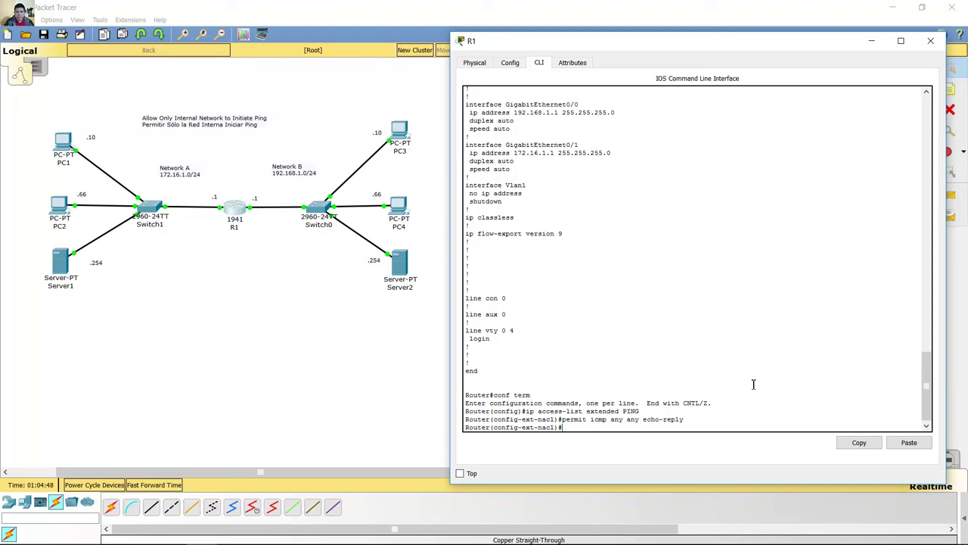
text(exit)
key(Return)
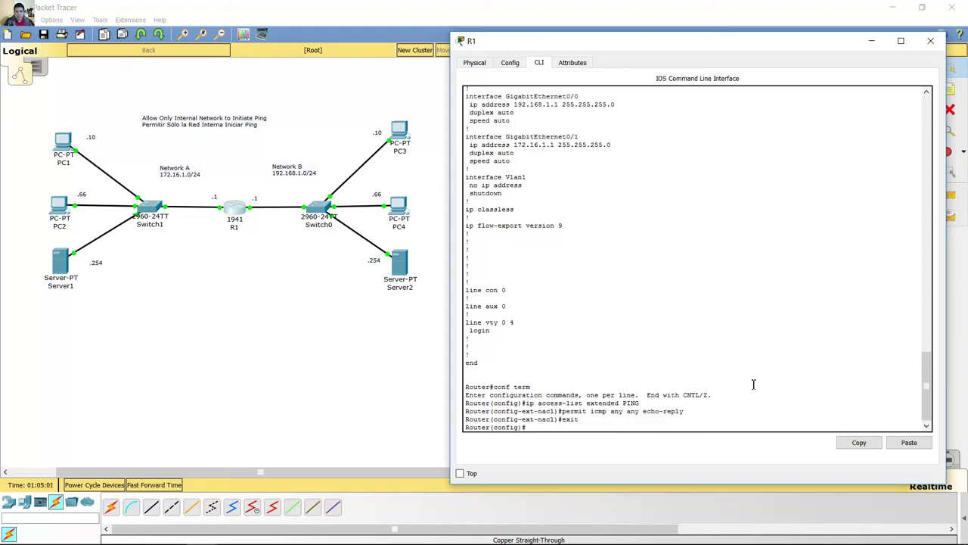
key(alt+F4)
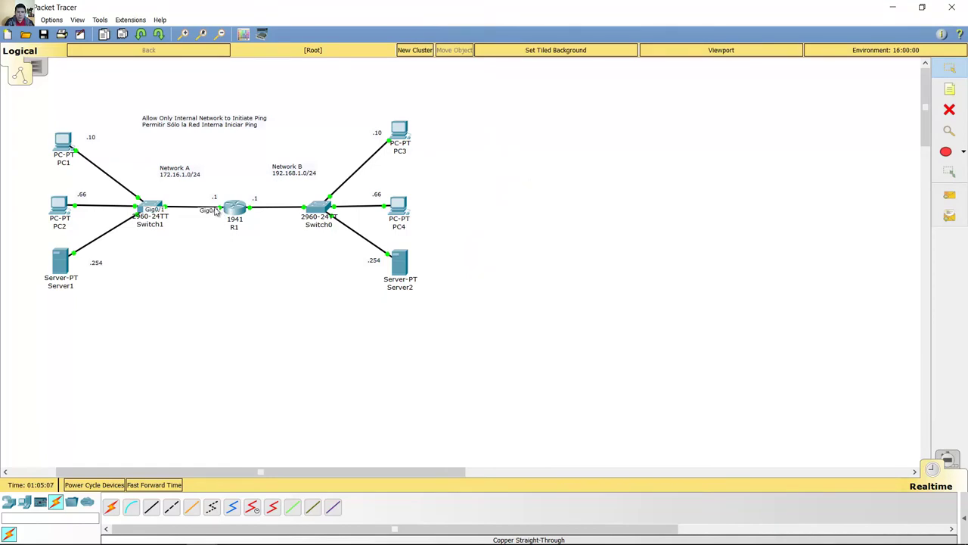
Apply access group PING inbound on R1's interface g0/1.
click(236, 209)
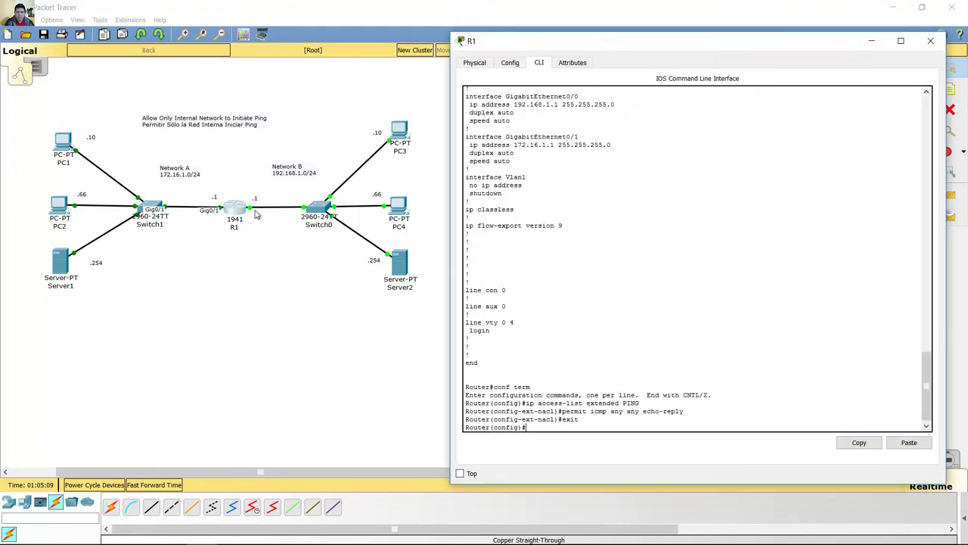
text(int g0)
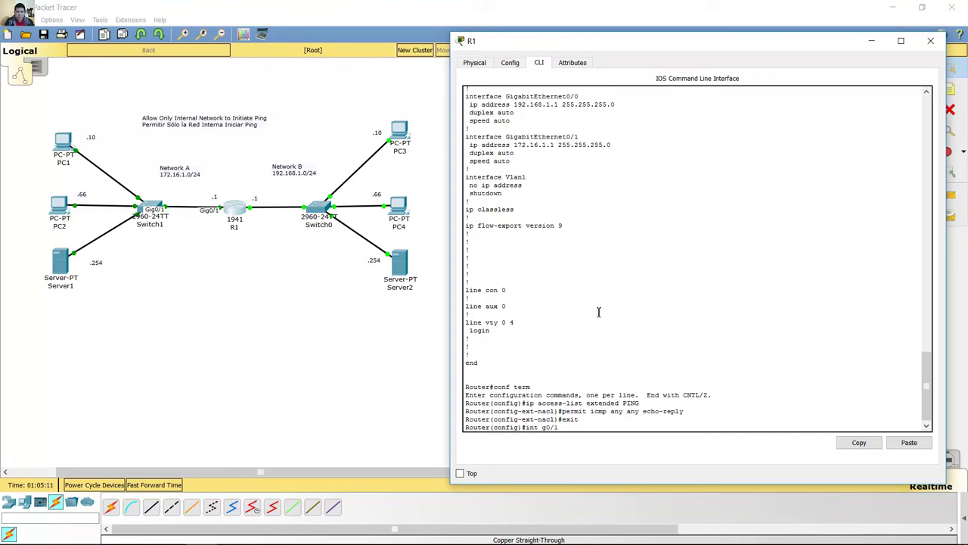
text(/1)
key(Return)
text(ip access-group)
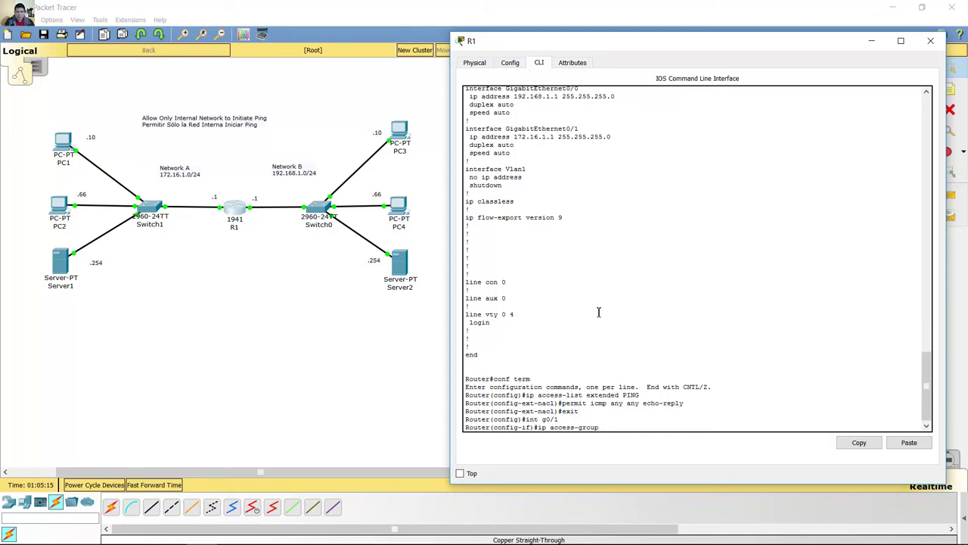
text( PING in)
key(Return)
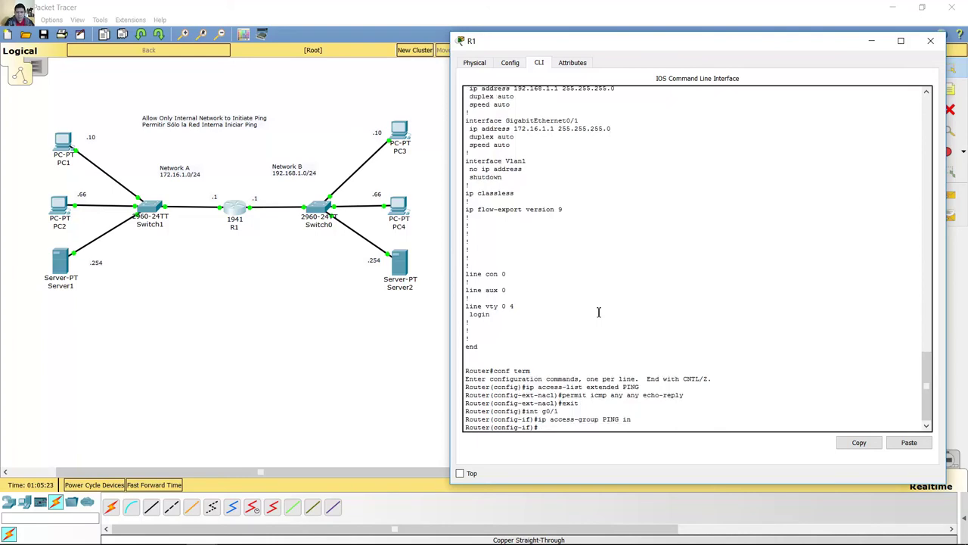
Close R1's console, box-select the Network A and Network B devices, then open PC3.
click(297, 301)
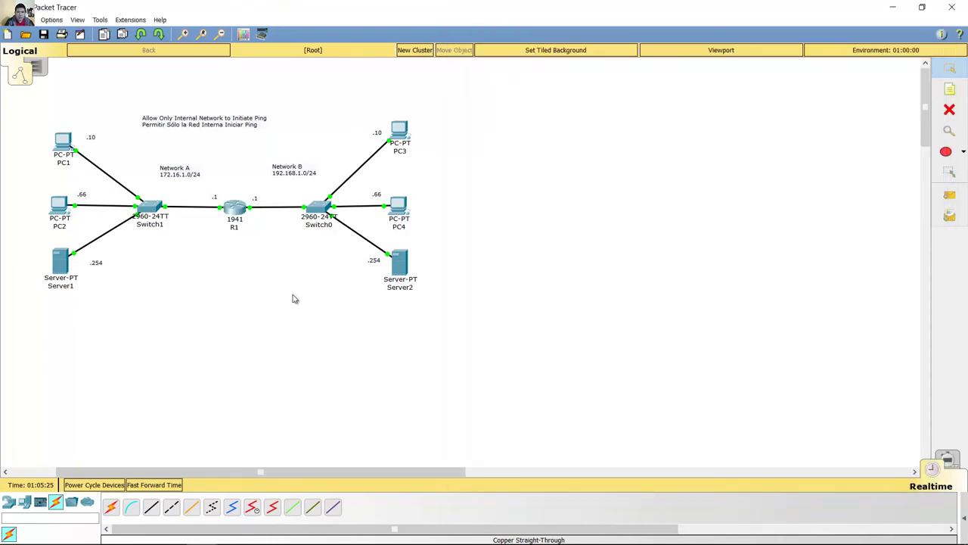
drag(464, 91, 285, 403)
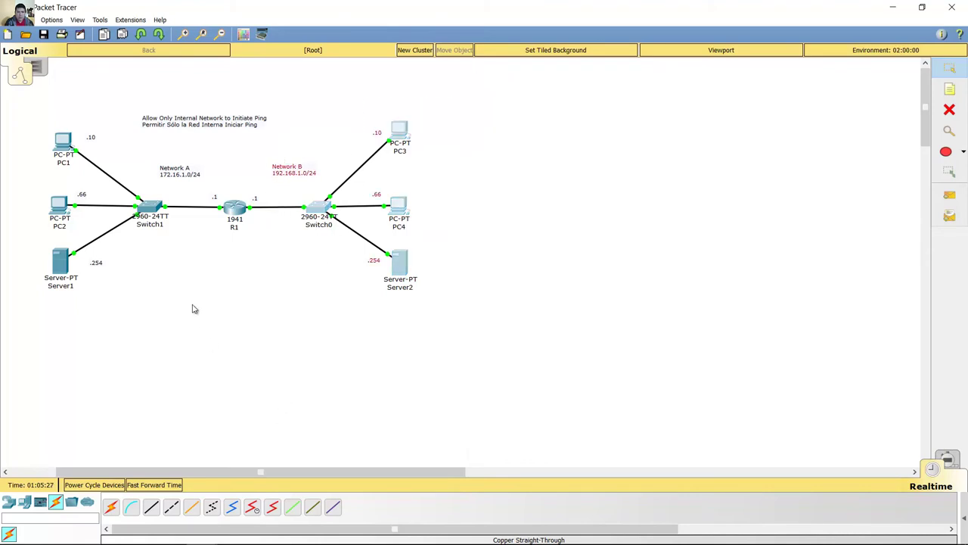
drag(205, 313, 47, 129)
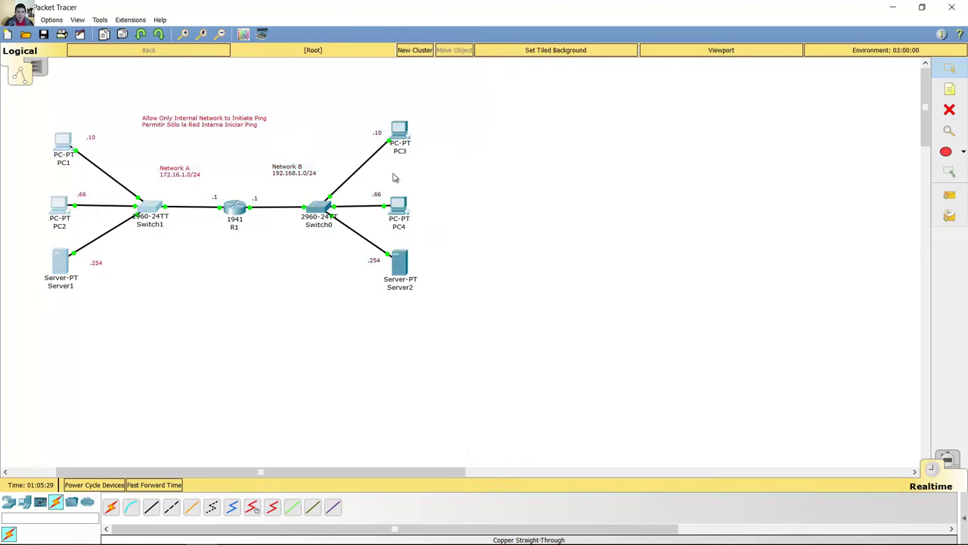
drag(189, 221, 44, 126)
drag(278, 291, 264, 342)
click(429, 154)
drag(185, 312, 35, 146)
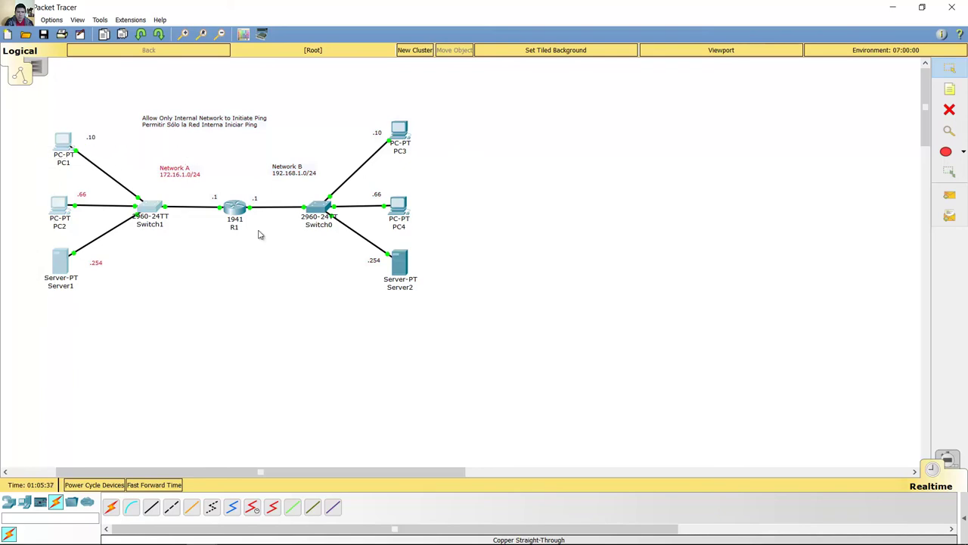
drag(192, 320, 37, 134)
drag(295, 111, 467, 322)
click(403, 134)
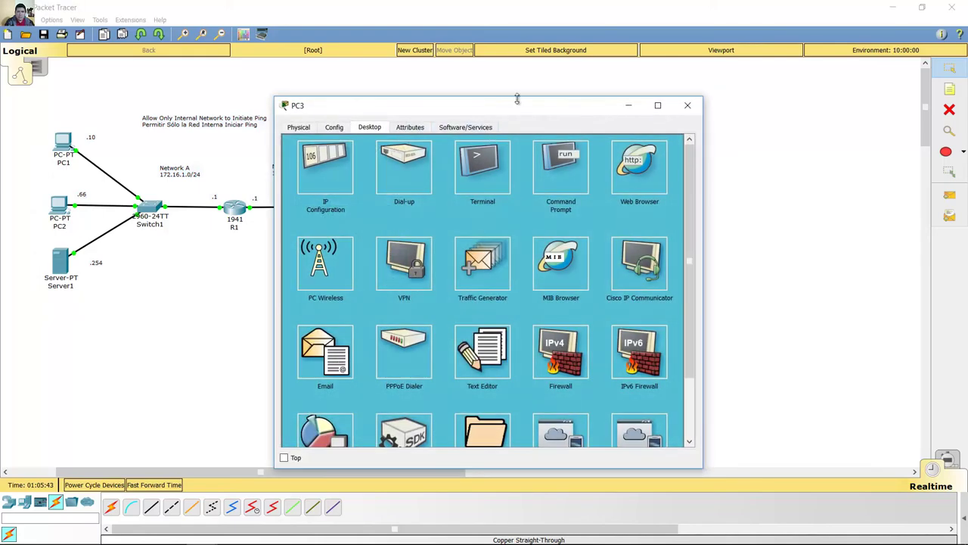
From PC3, ping 172.16.1.10, 172.16.1.66 and 172.16.1.254 successfully, then close PC3's window.
drag(517, 106, 671, 80)
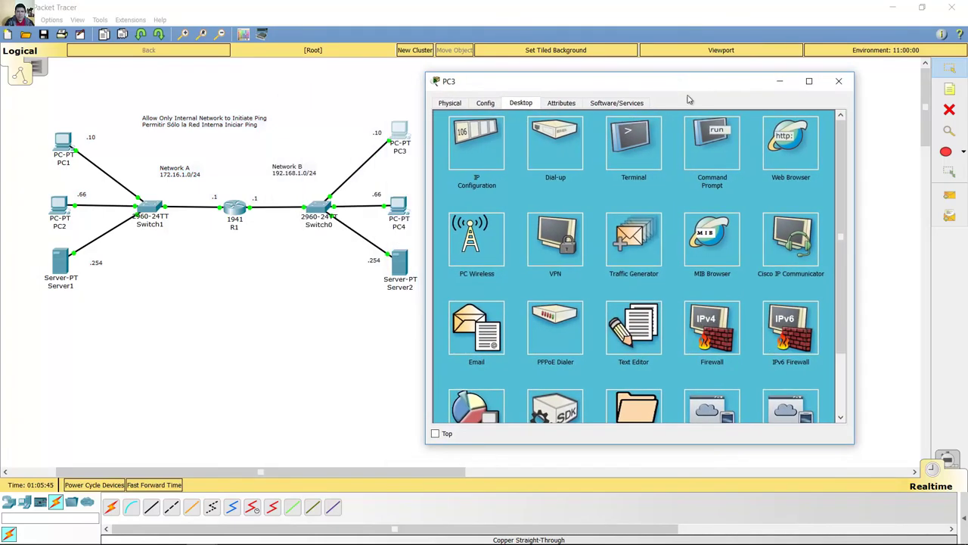
click(715, 140)
text(dir)
key(Up)
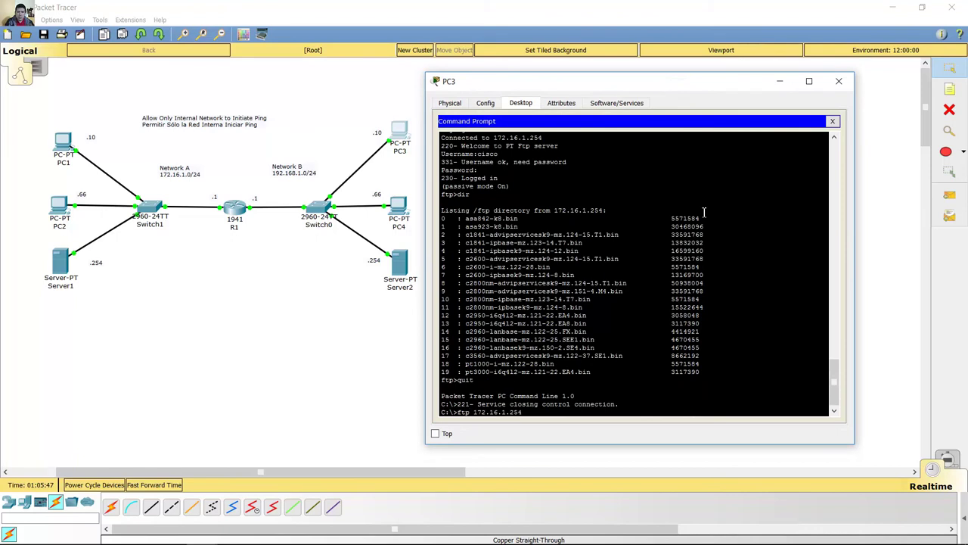
key(Up)
text(10)
key(Return)
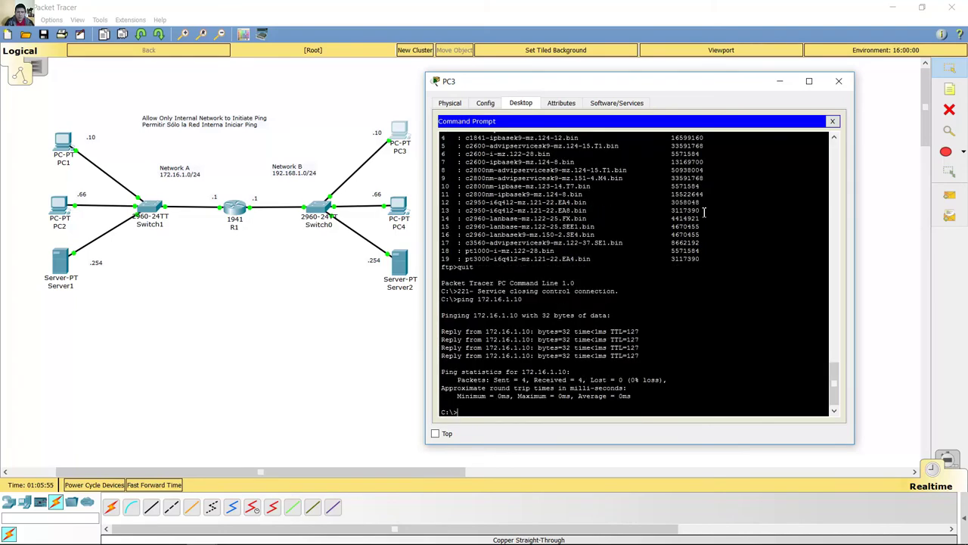
key(Up)
text(66)
key(Return)
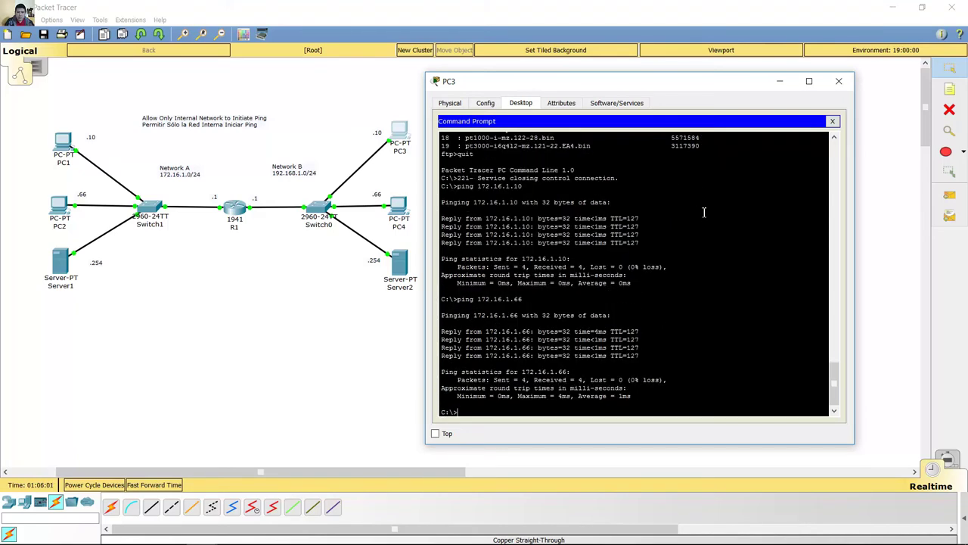
key(Up)
key(BackSpace)
text(254)
key(Return)
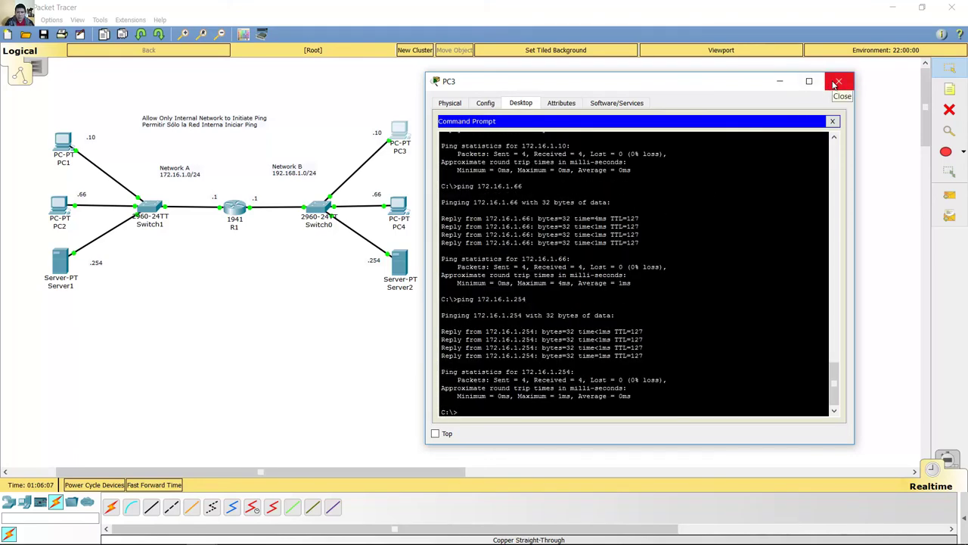
click(837, 82)
From PC2, ping 192.168.1.10, .66 and .254, all unreachable, then close PC2's window.
click(57, 206)
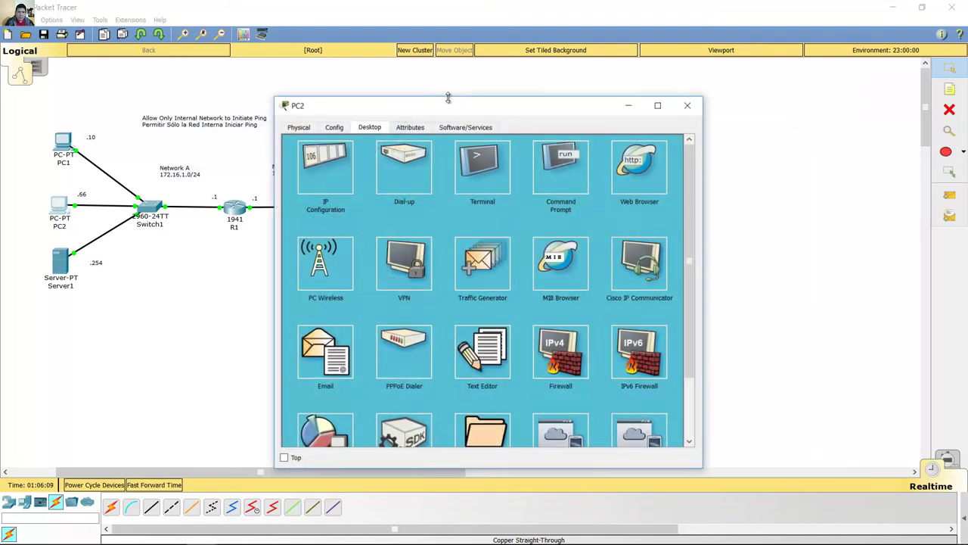
drag(423, 110, 664, 72)
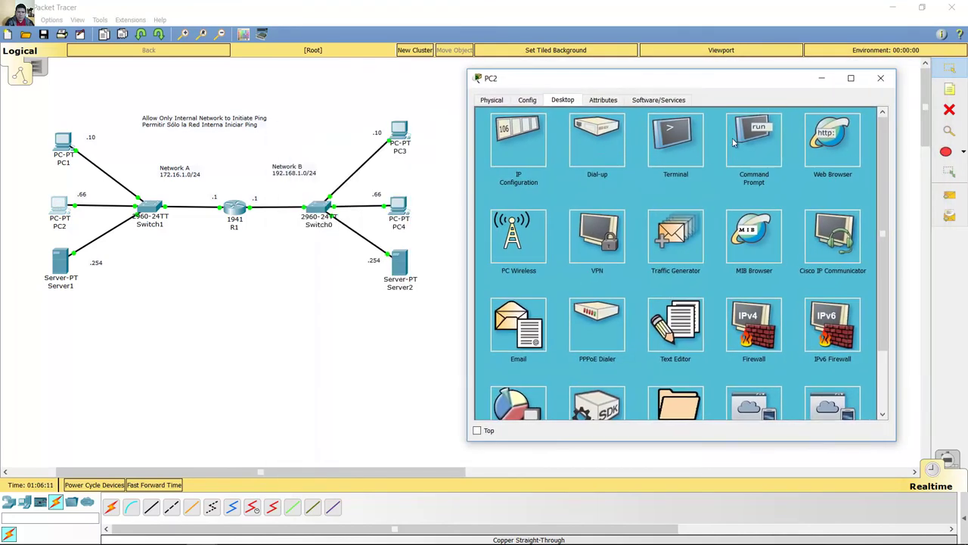
click(741, 142)
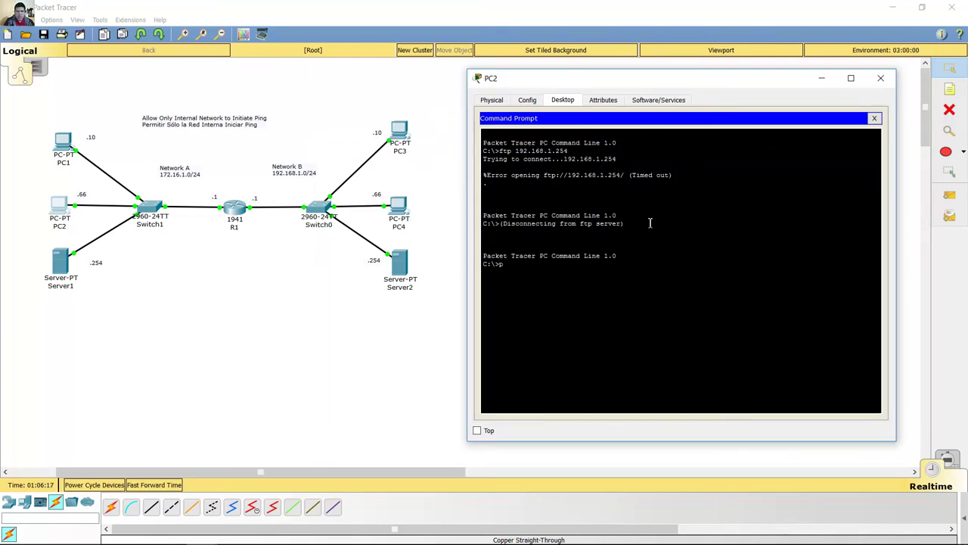
text(ping 192.1)
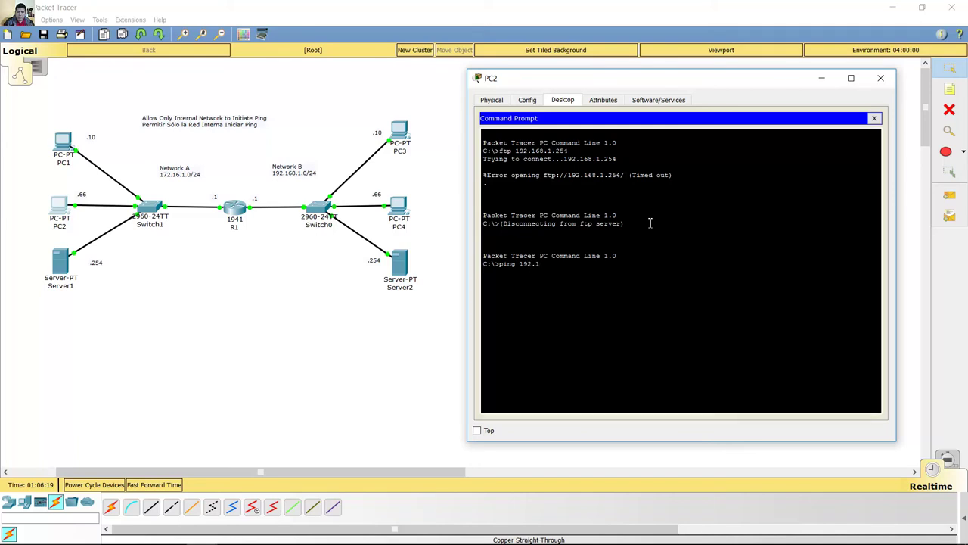
text(68.1.10)
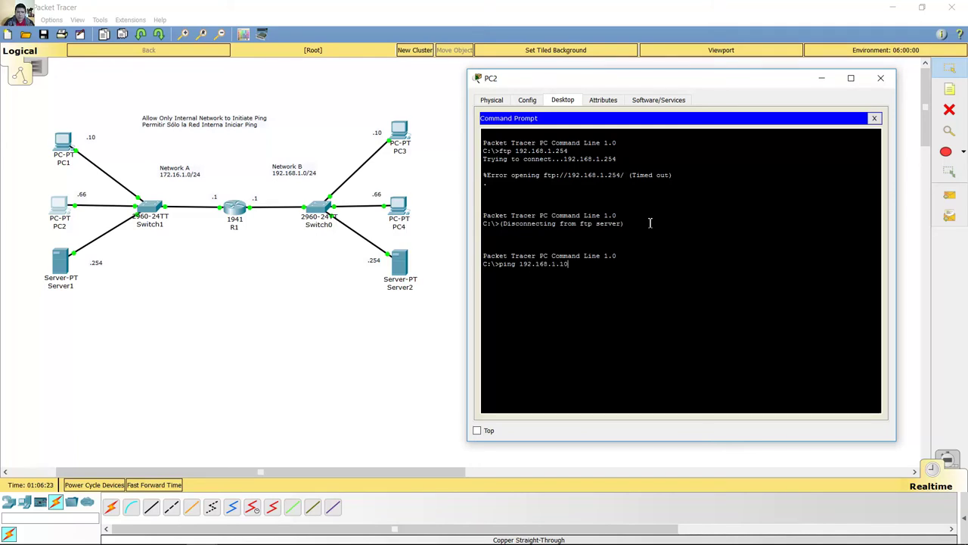
key(Return)
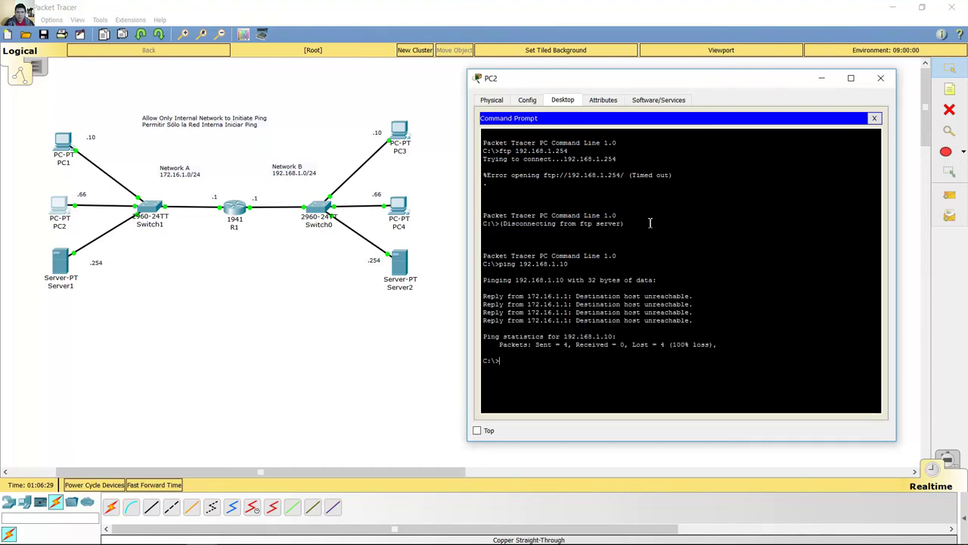
key(Up)
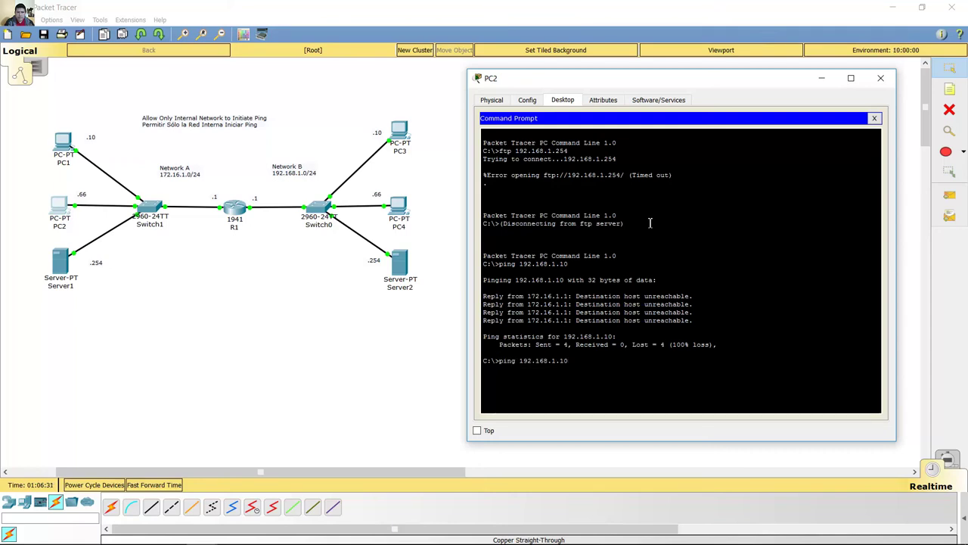
text(66)
key(Return)
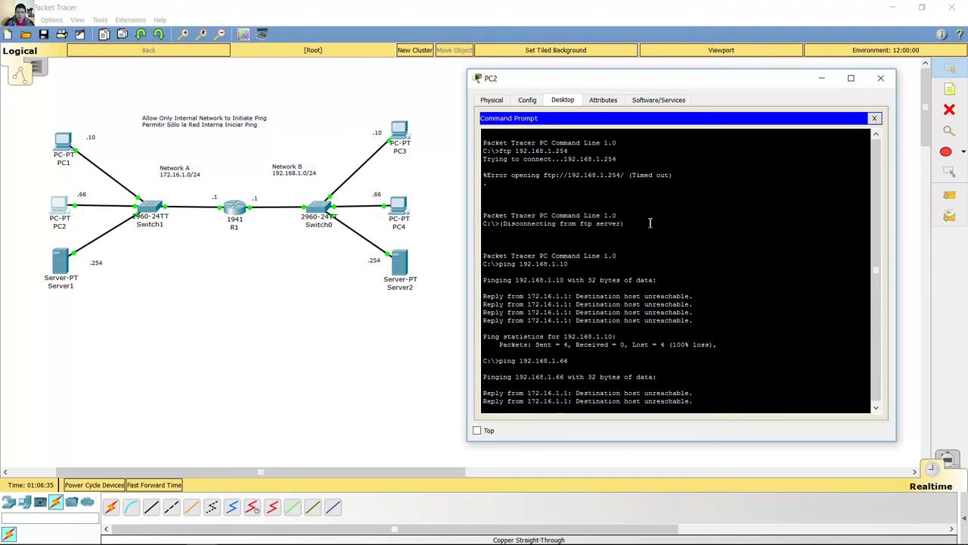
key(Up)
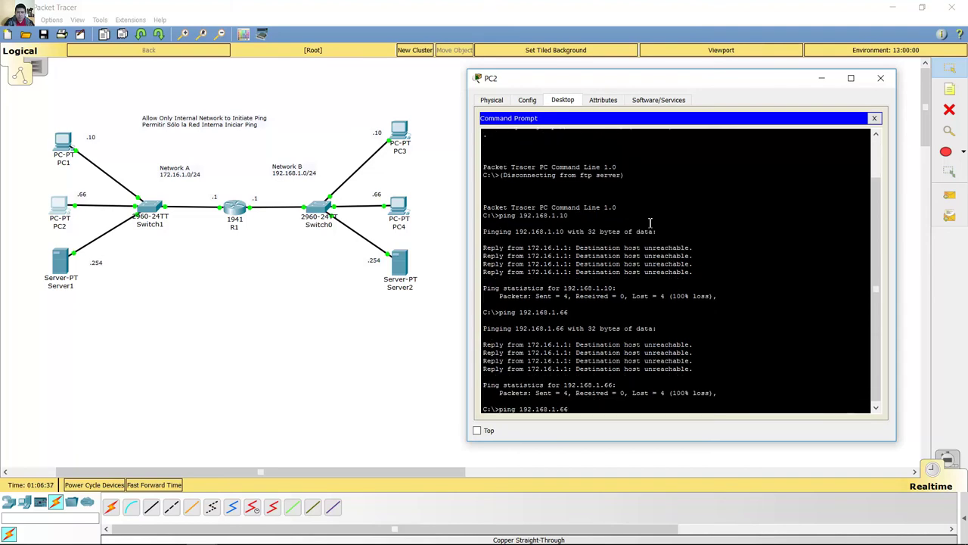
key(BackSpace)
text(254)
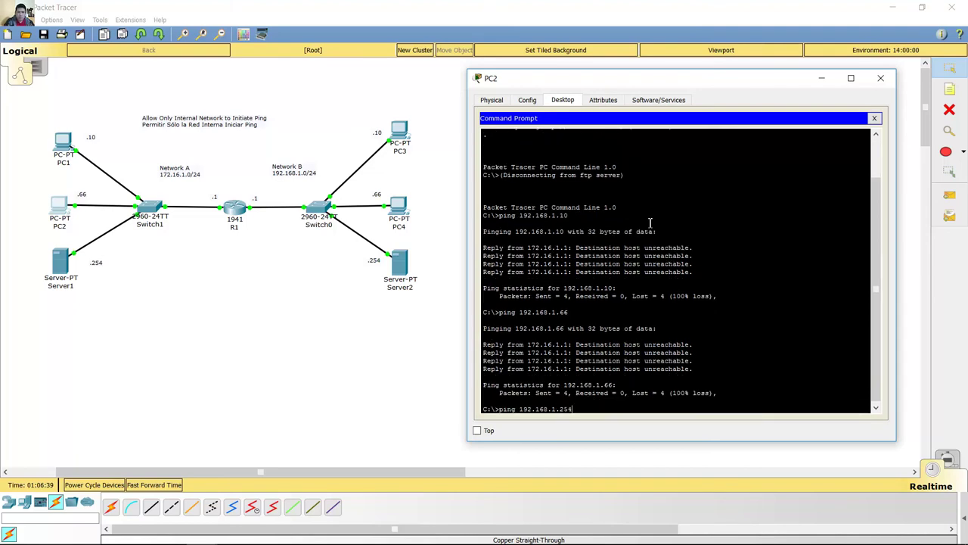
key(Return)
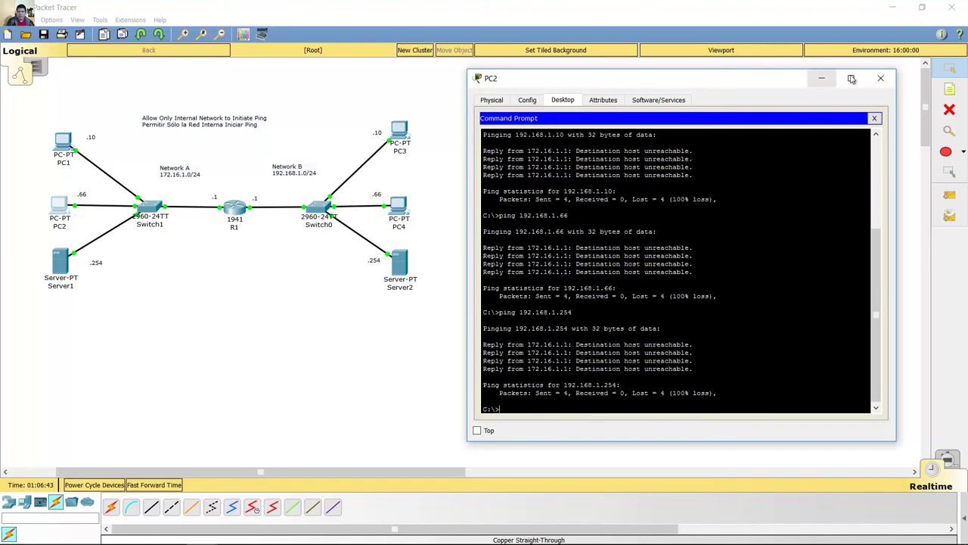
click(881, 78)
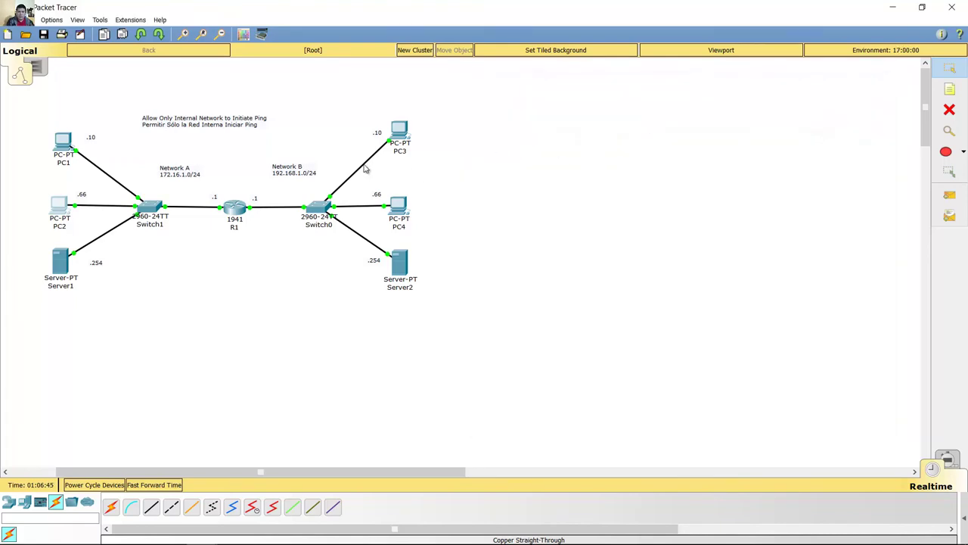
On R1, delete the PING access list and remove ip access-group PING in from g0/1.
click(241, 209)
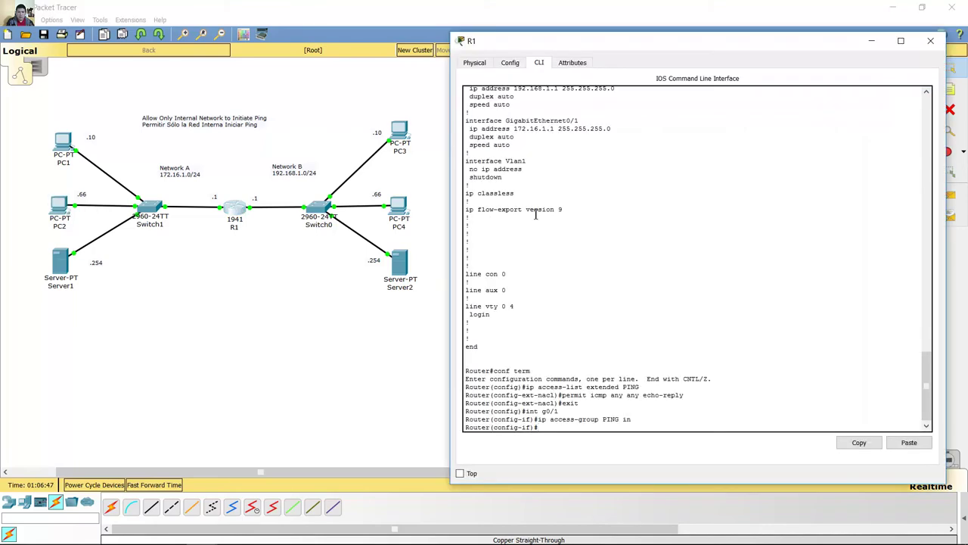
key(Up)
key(Up)
key(Up)
key(Up)
key(Up)
key(Up)
key(Up)
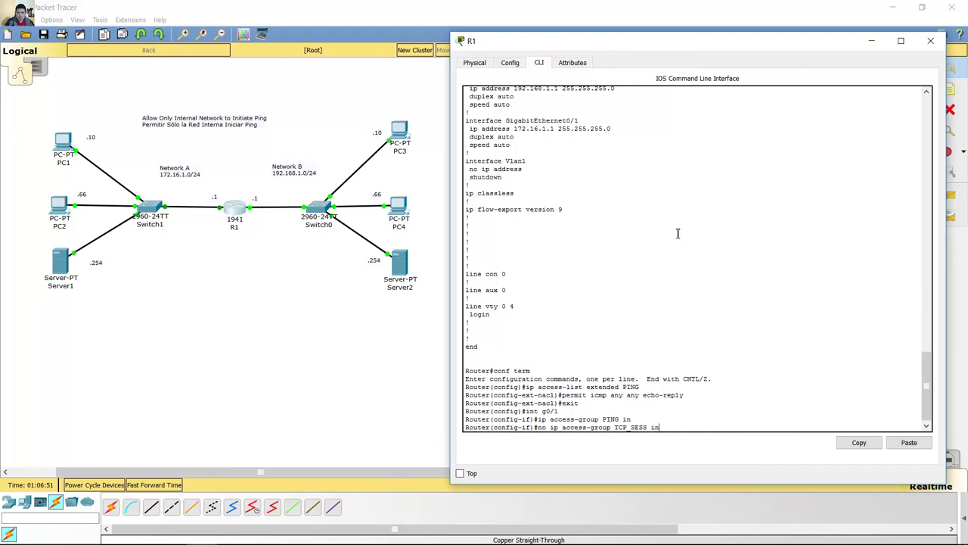
key(Down)
key(Down)
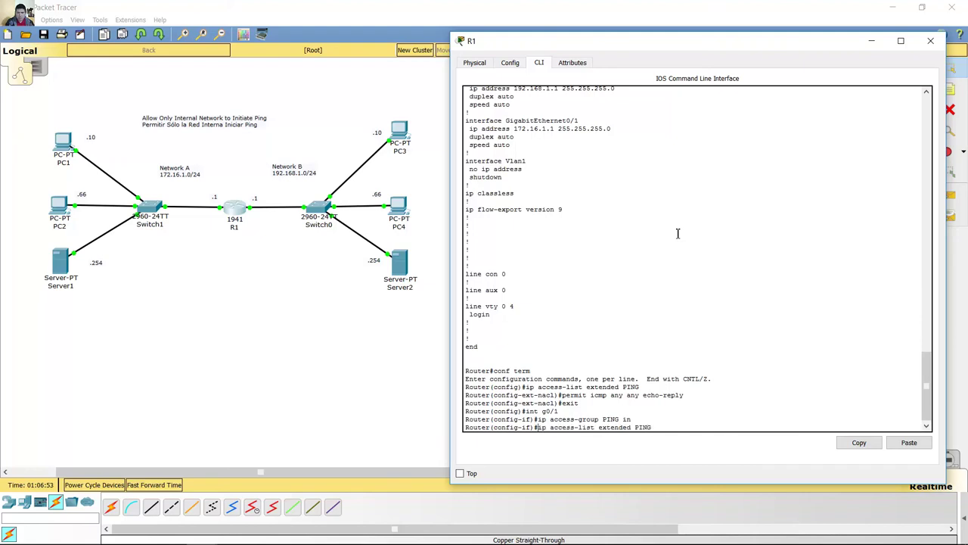
text(no)
key(Return)
key(Up)
key(Up)
key(Up)
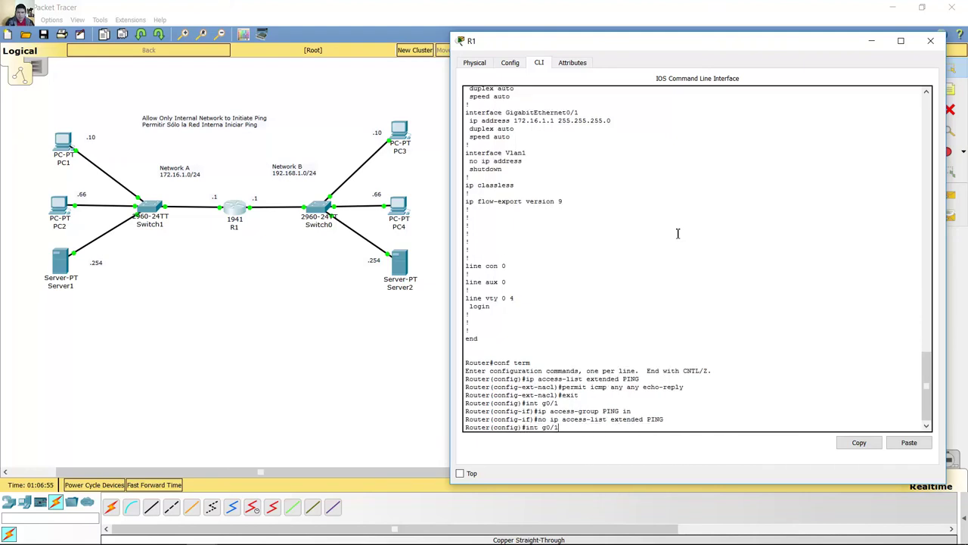
key(Return)
key(Up)
key(Up)
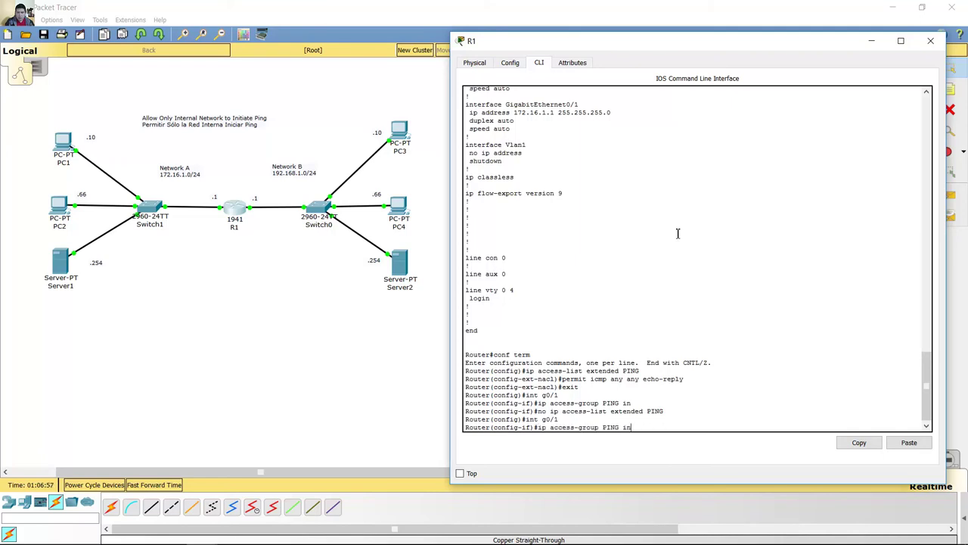
key(Home)
text(no)
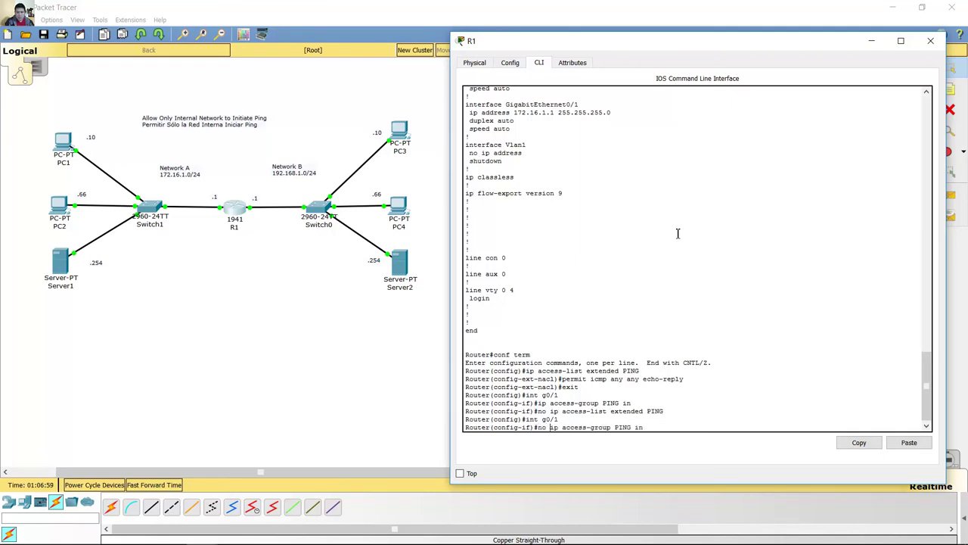
key(Return)
Exit configuration mode and page through show run to confirm no ACLs remain.
text(end)
key(Return)
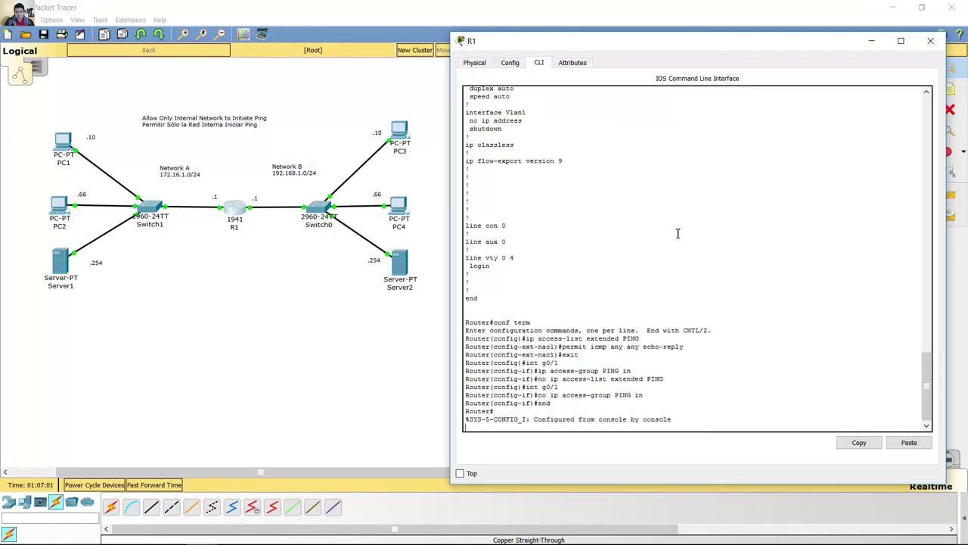
text(show run)
key(Return)
key(space)
key(space)
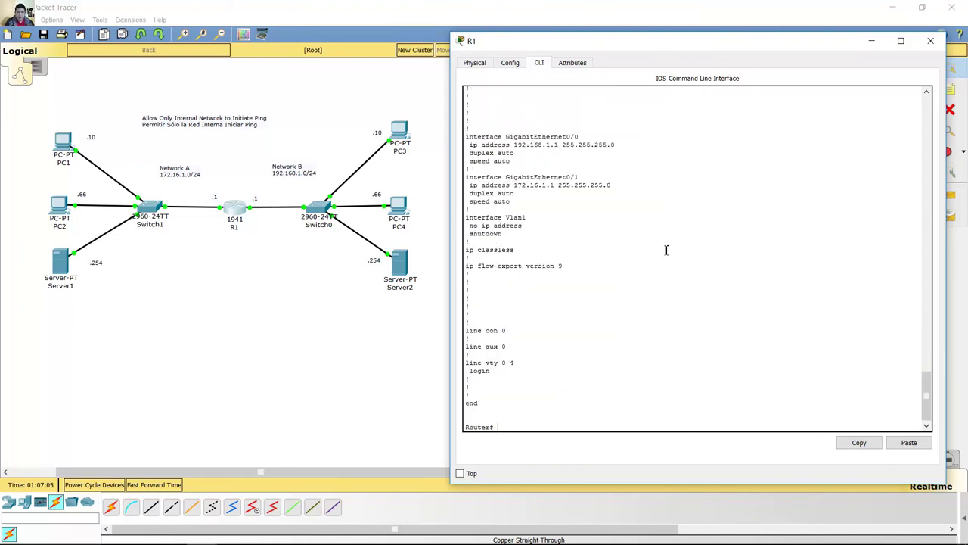
Enter conf term at R1's Router# prompt.
text(conf term)
key(Return)
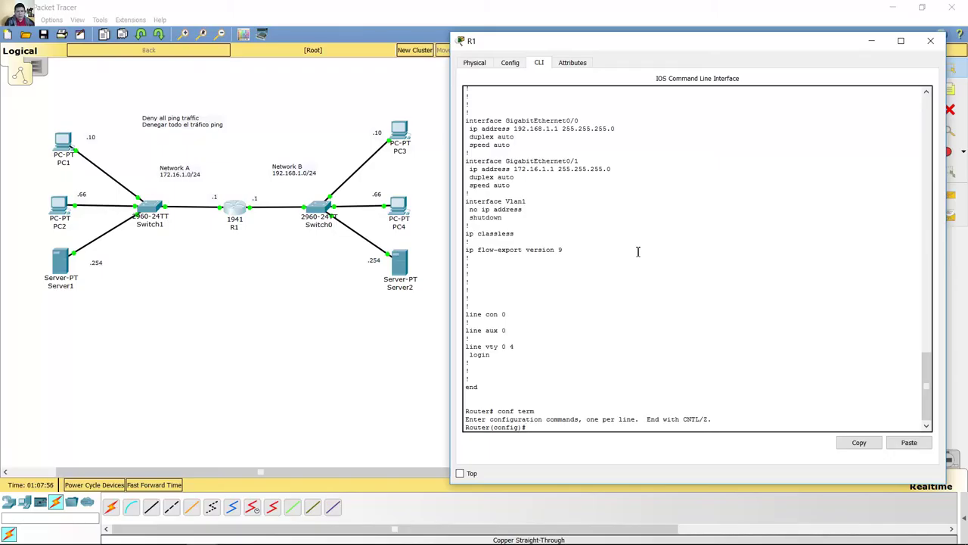
Create extended ACL NO-PING on R1 with the rule 'deny icmp any any echo'.
text(ip access-list extended)
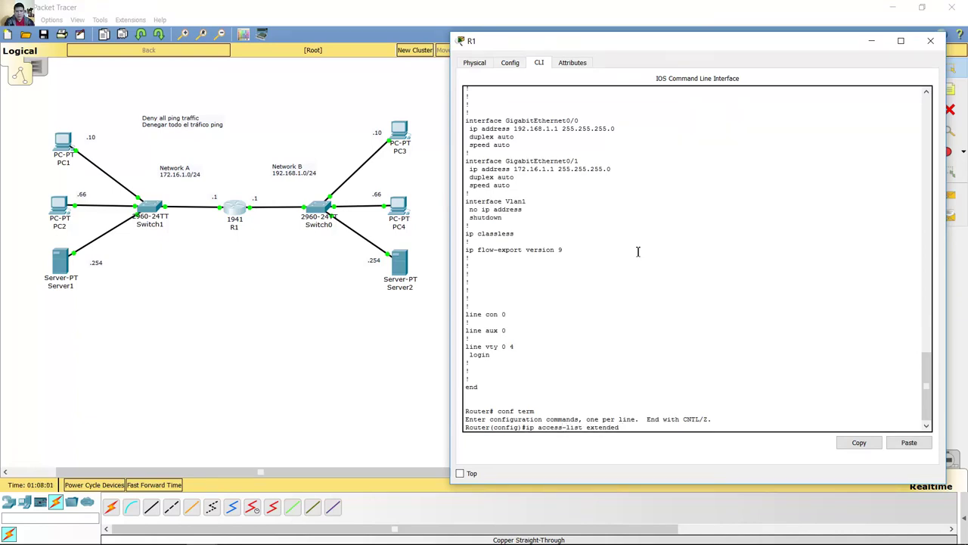
text( NO-PING)
key(Return)
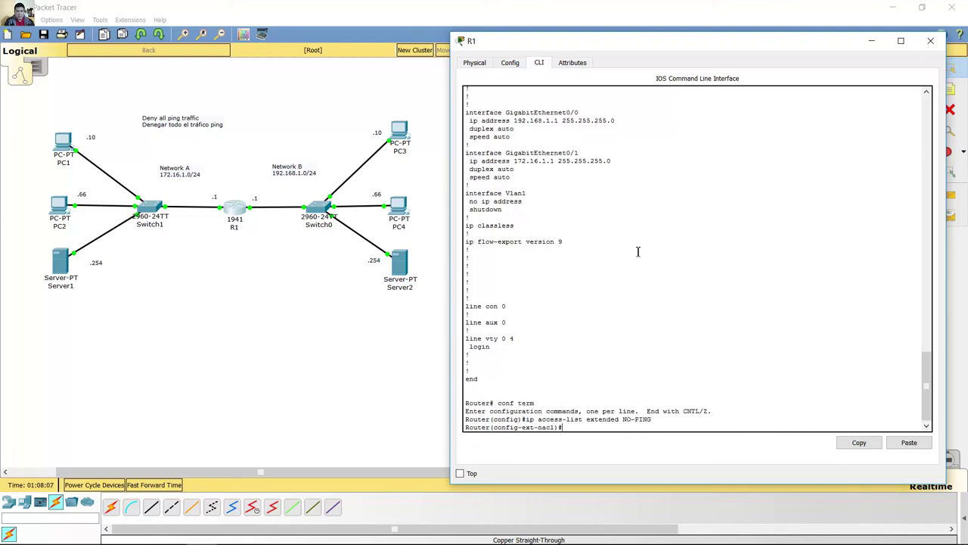
text(deny icmp any any)
text(echo)
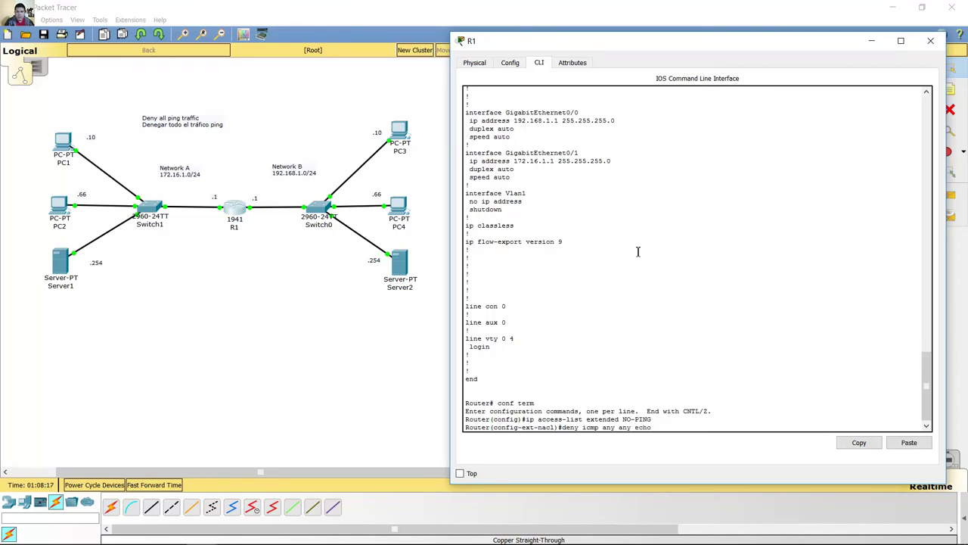
key(Return)
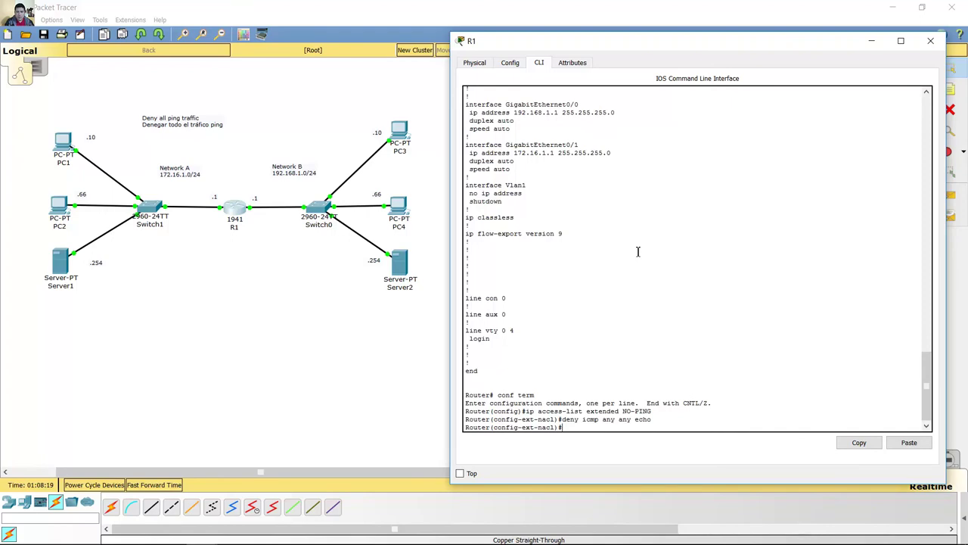
drag(561, 419, 654, 421)
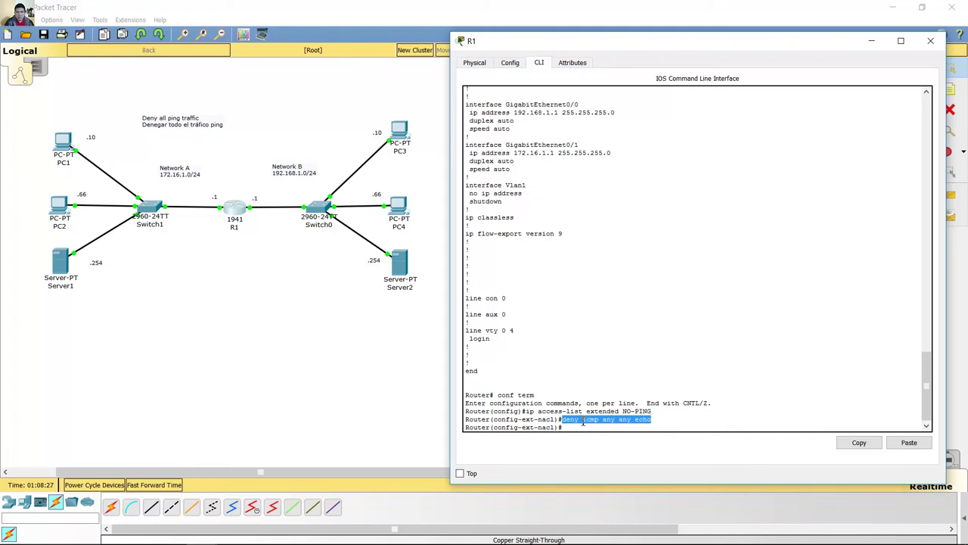
drag(583, 420, 655, 420)
click(631, 426)
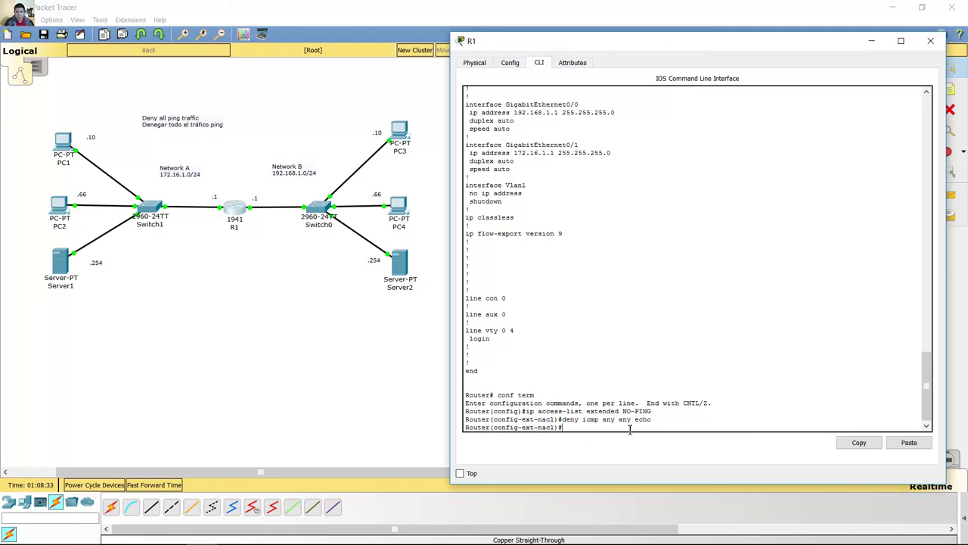
Add 'permit ip any any' to NO-PING so all other IP traffic passes.
text(permit ip any any)
key(Return)
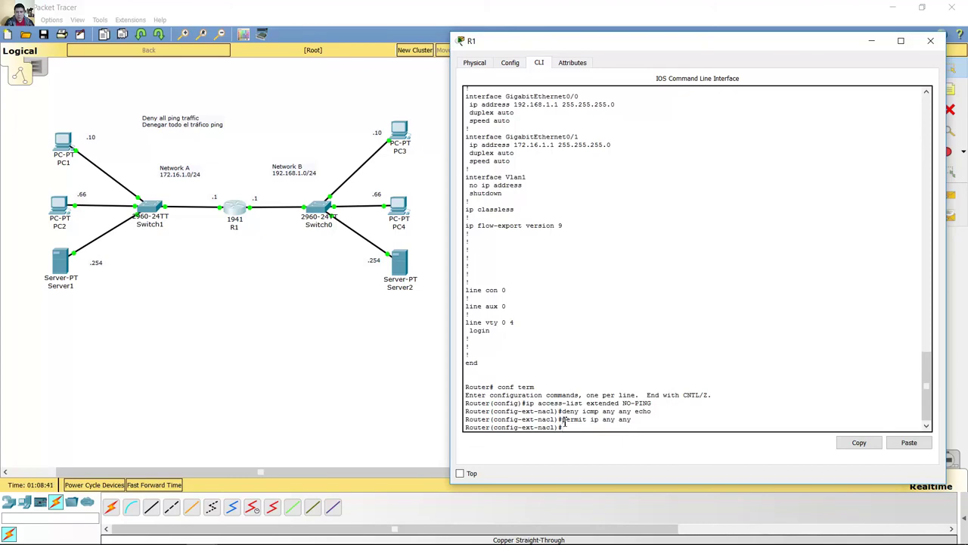
drag(563, 421, 635, 418)
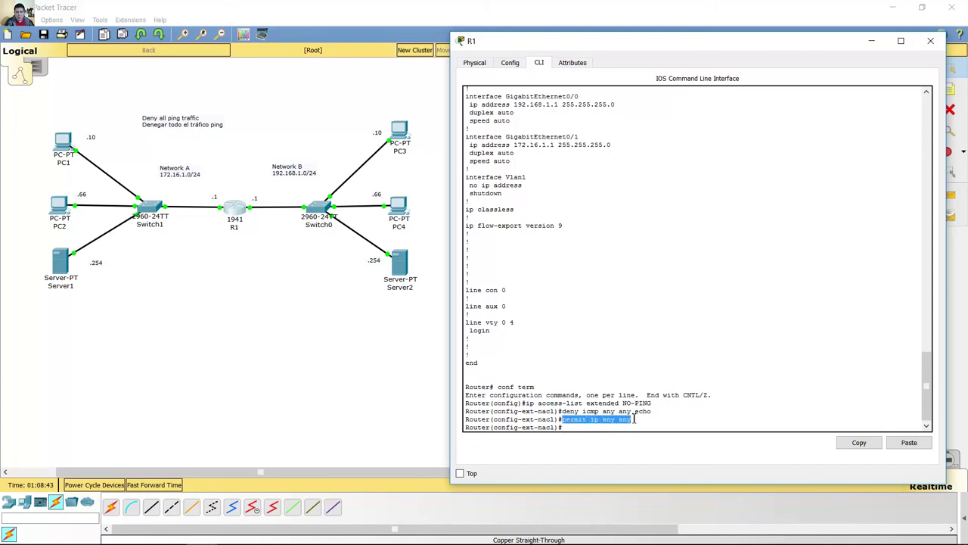
drag(564, 421, 636, 419)
click(636, 419)
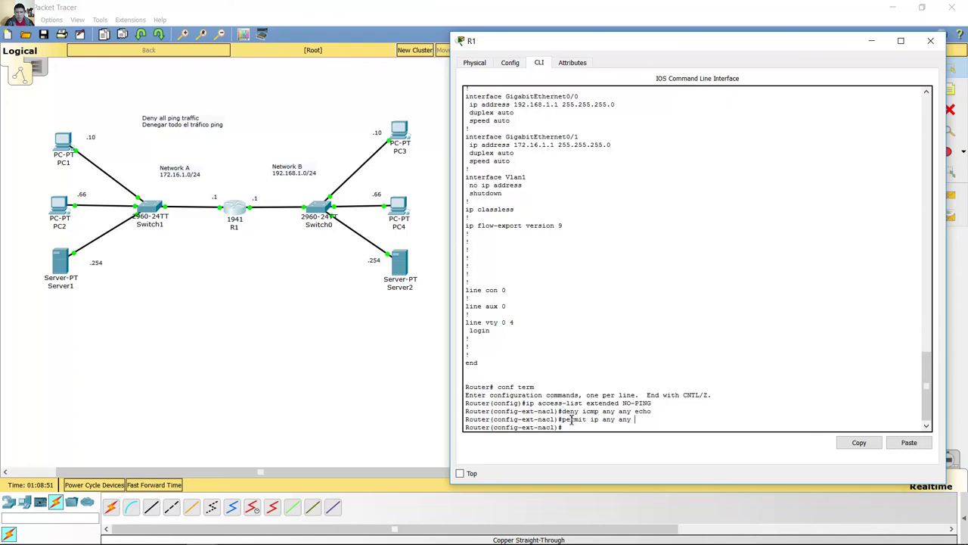
drag(569, 420, 631, 420)
click(638, 425)
Apply NO-PING inbound on interface g0/0 with 'ip access-group NO-PING in'.
text(int)
key(BackSpace)
key(BackSpace)
key(BackSpace)
text(exit)
key(Return)
text(int g0)
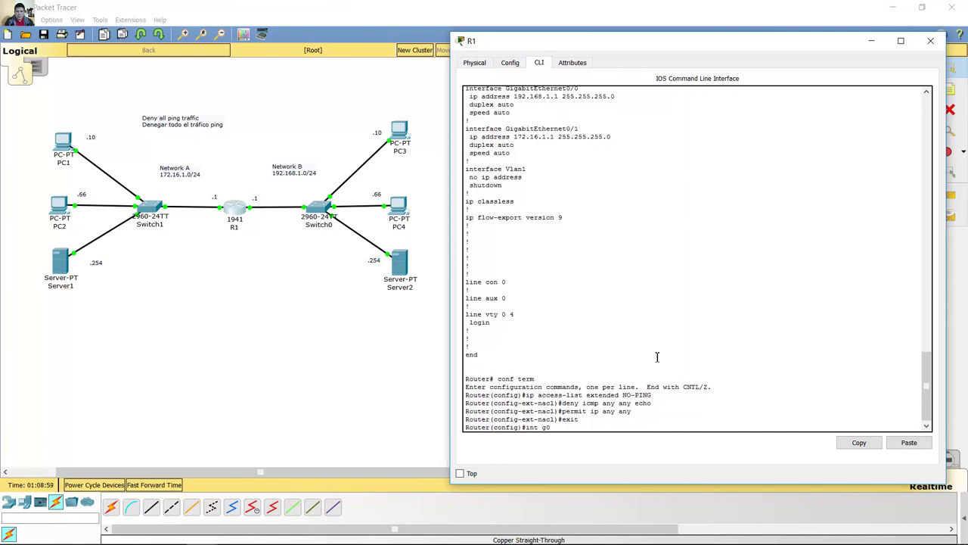
text(/0)
key(Return)
text(ip access-group)
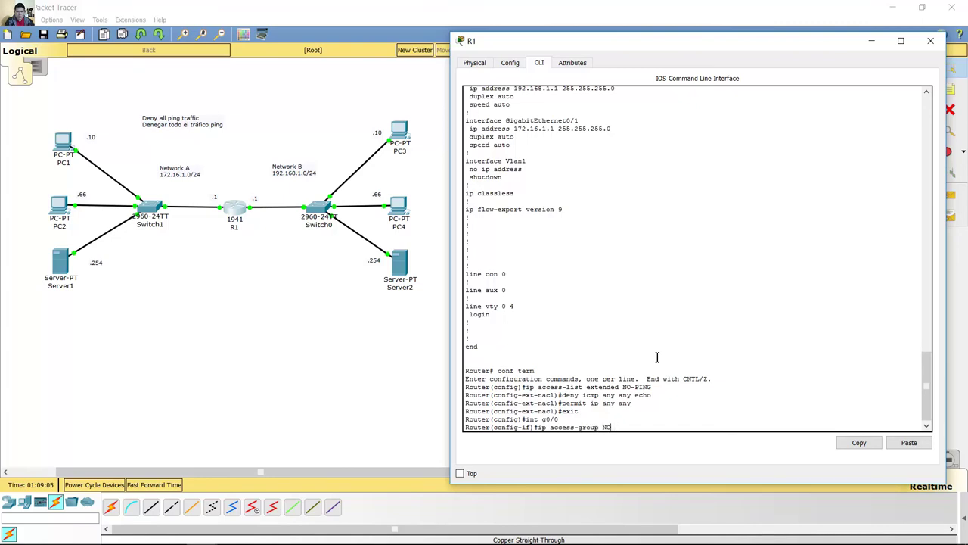
text(NO-PING in)
key(Return)
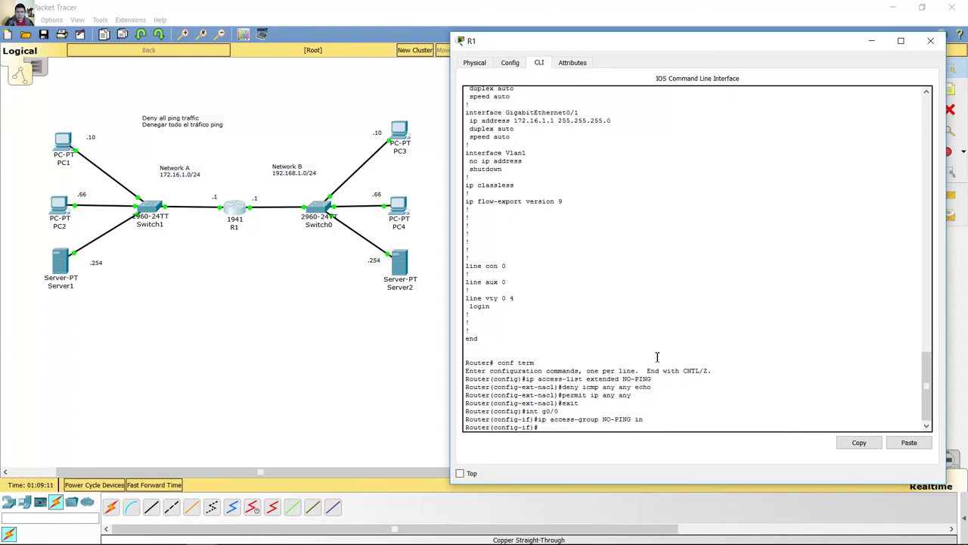
click(227, 288)
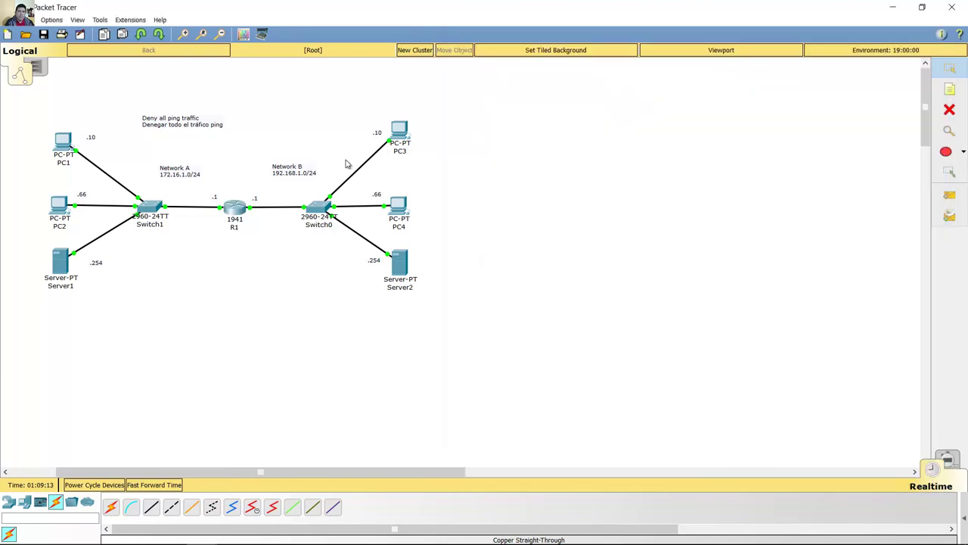
Rerun ping 172.16.1.254 from PC3, which now returns Destination host unreachable.
click(403, 132)
drag(454, 110, 625, 92)
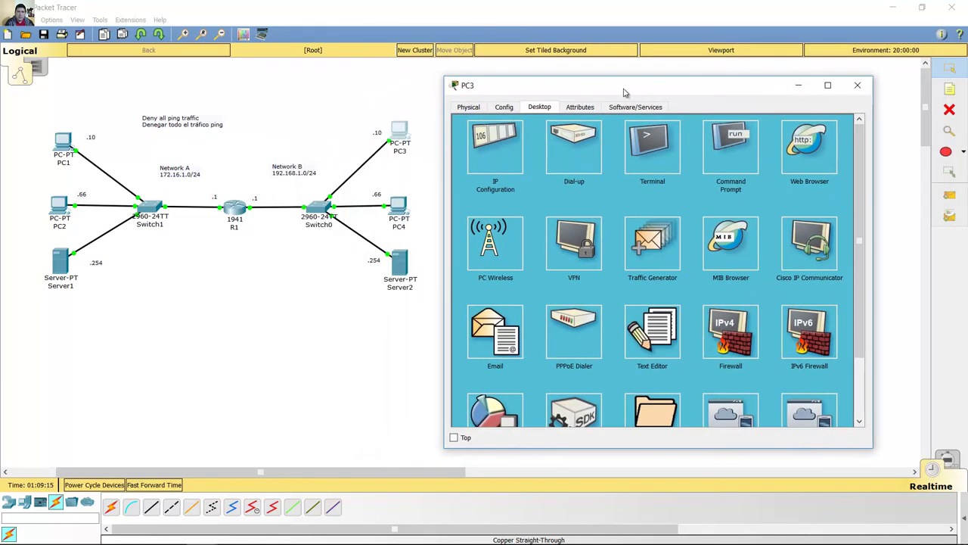
click(731, 145)
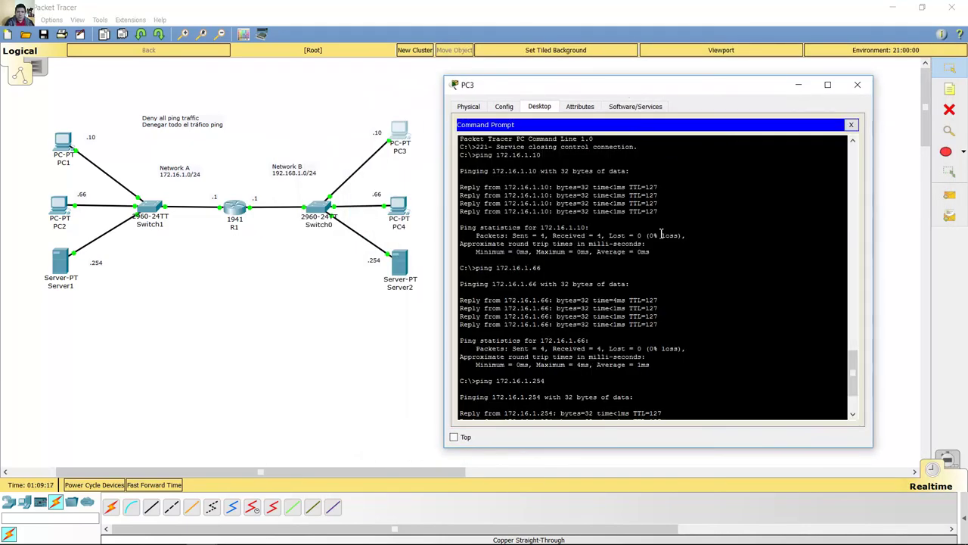
key(Up)
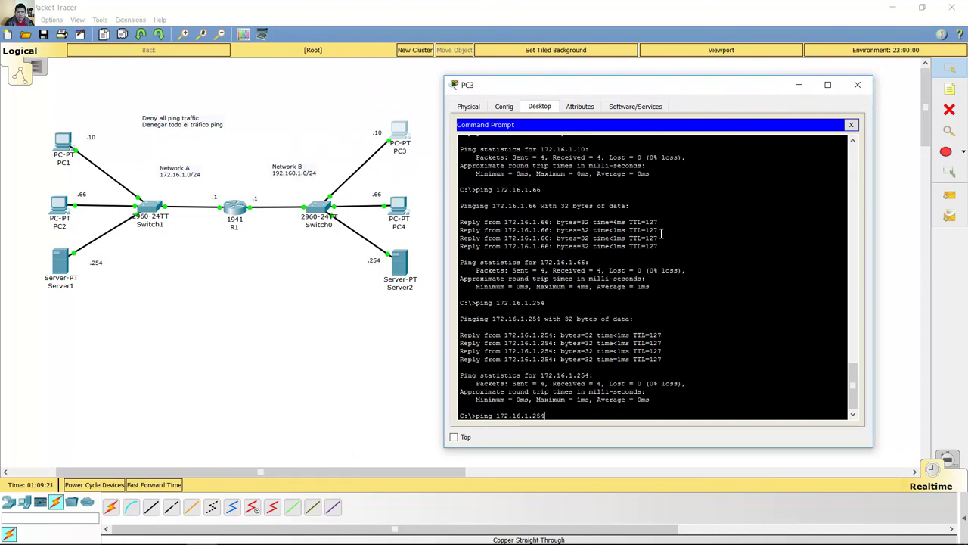
key(Return)
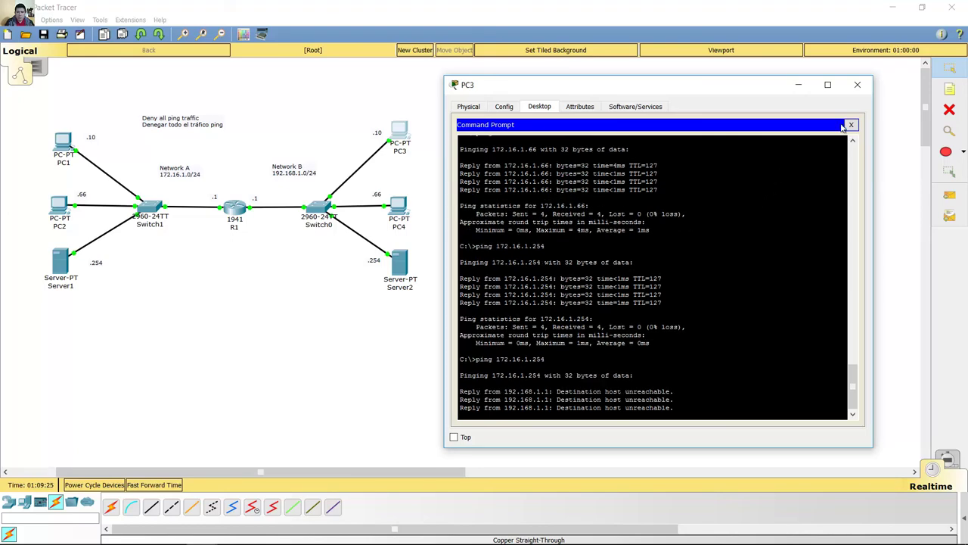
click(852, 125)
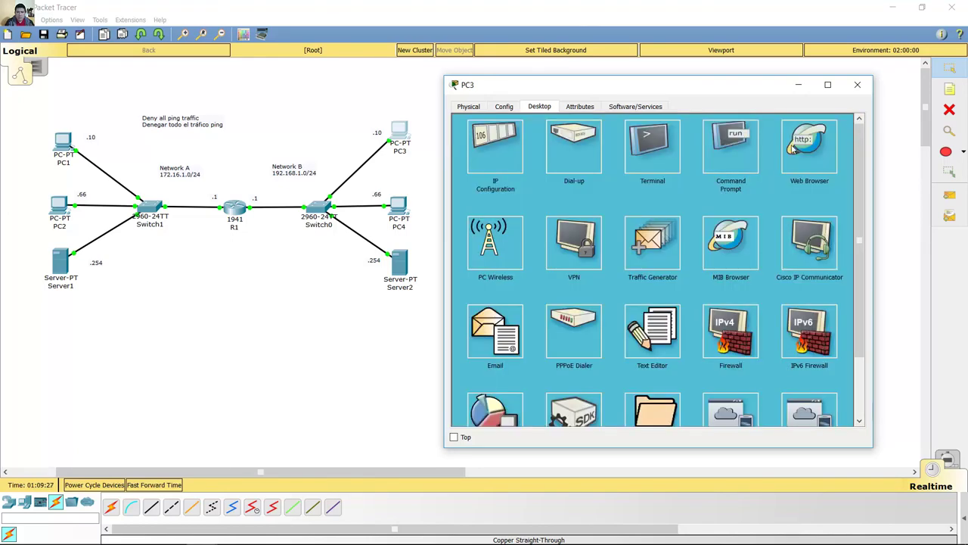
Browse to 172.16.1.254 in PC3's web browser and confirm the page still loads.
click(794, 148)
text(1721.)
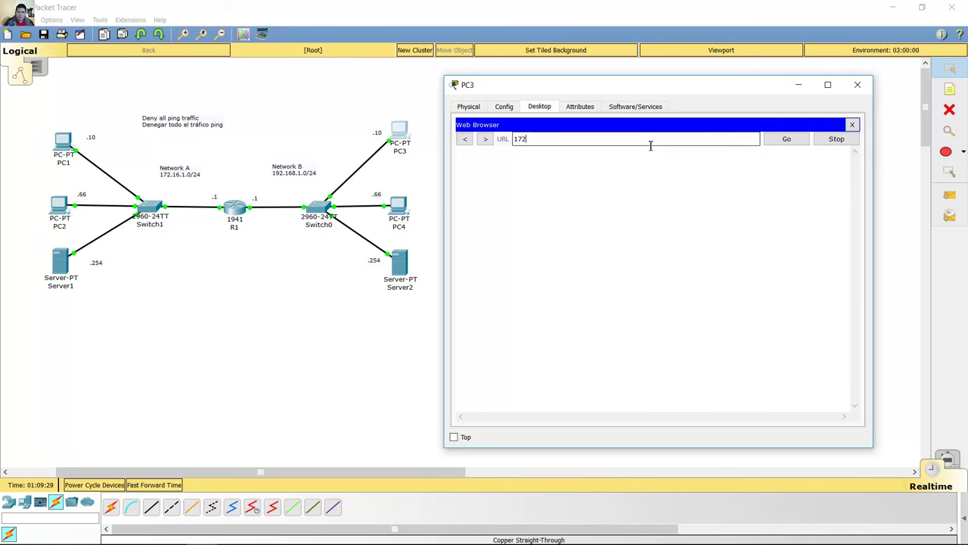
key(BackSpace)
key(BackSpace)
text(.16.1.254)
key(Return)
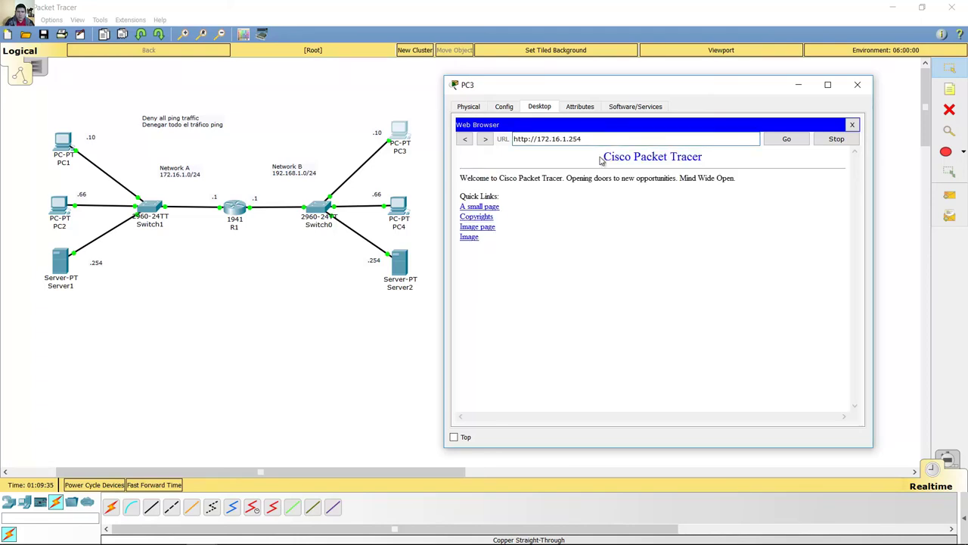
drag(603, 156, 610, 244)
click(611, 248)
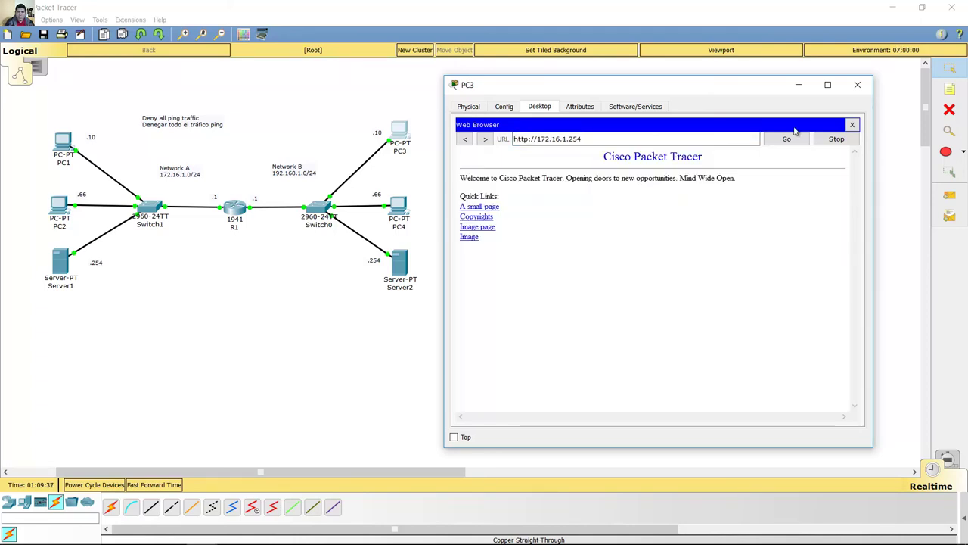
click(858, 84)
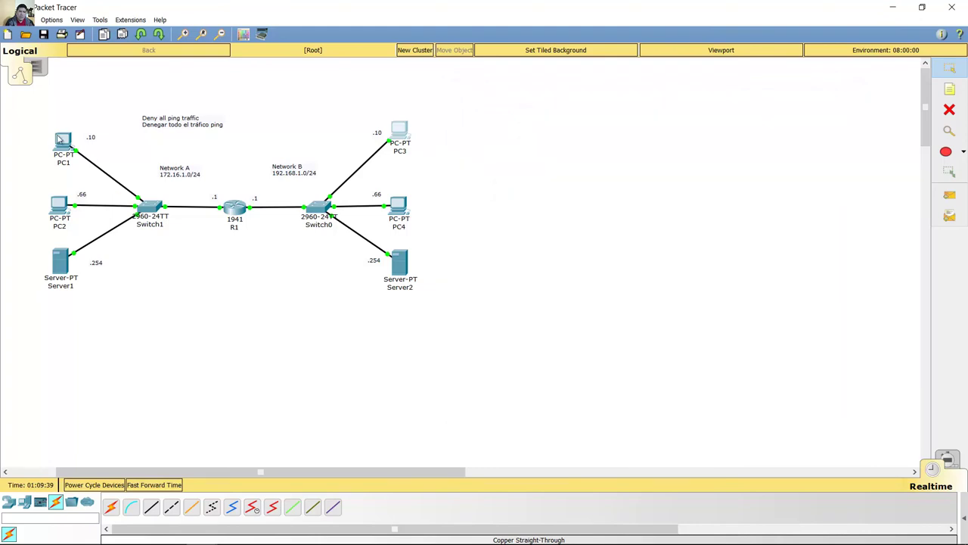
Ping 192.168.1.254 from PC2's command prompt, getting four replies with 0% loss.
click(59, 204)
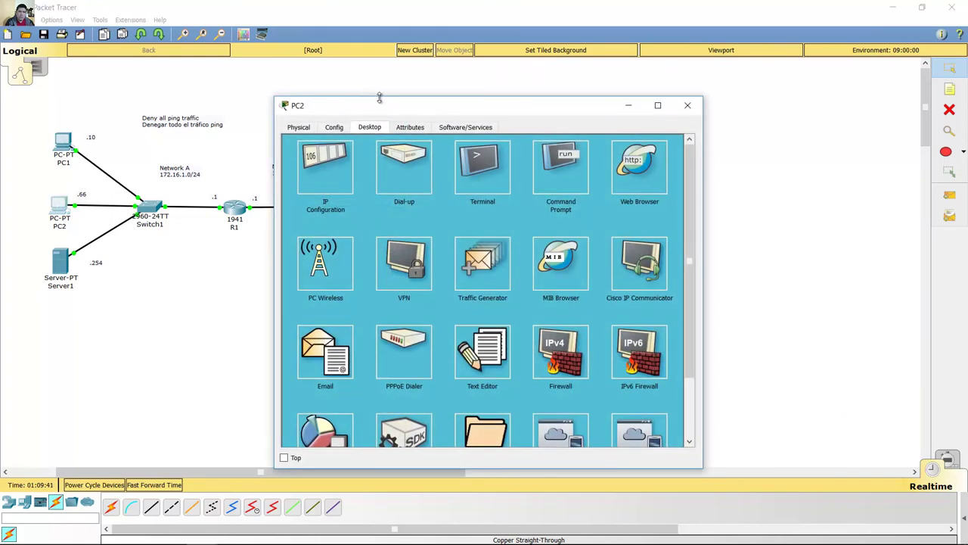
drag(389, 111, 572, 74)
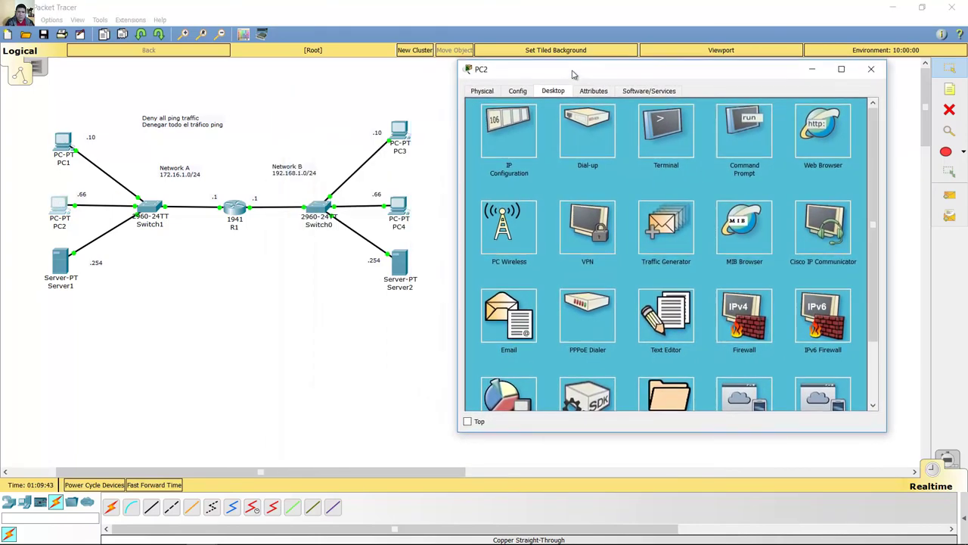
click(745, 135)
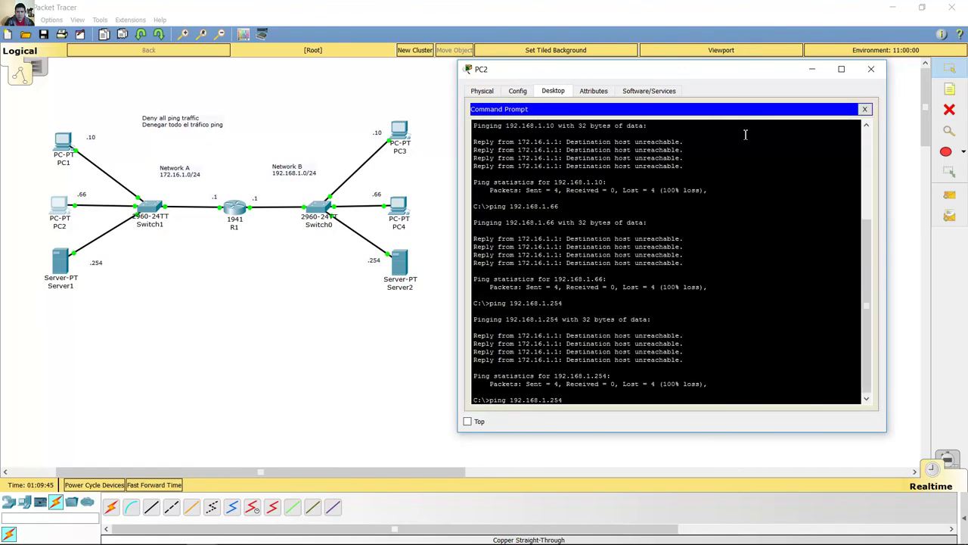
key(Return)
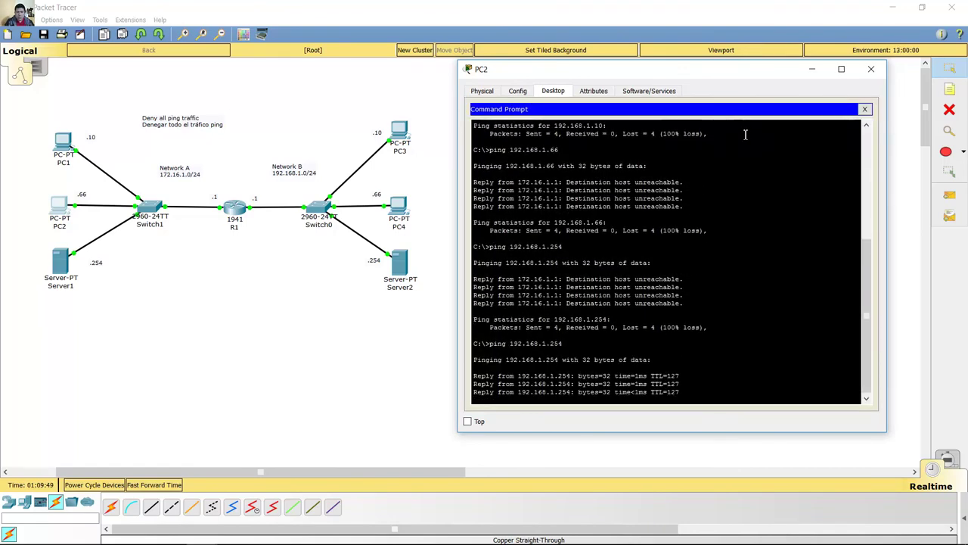
click(274, 251)
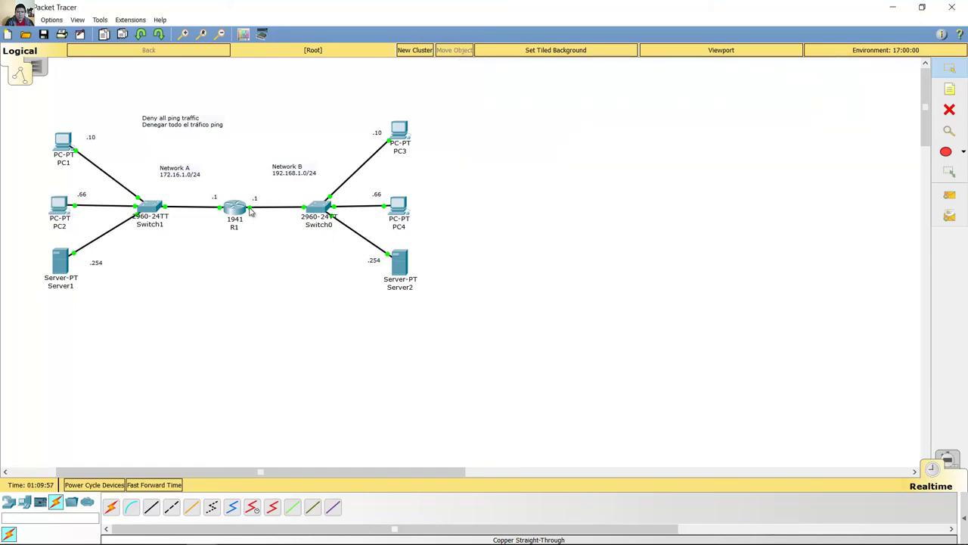
mouse_move(251, 212)
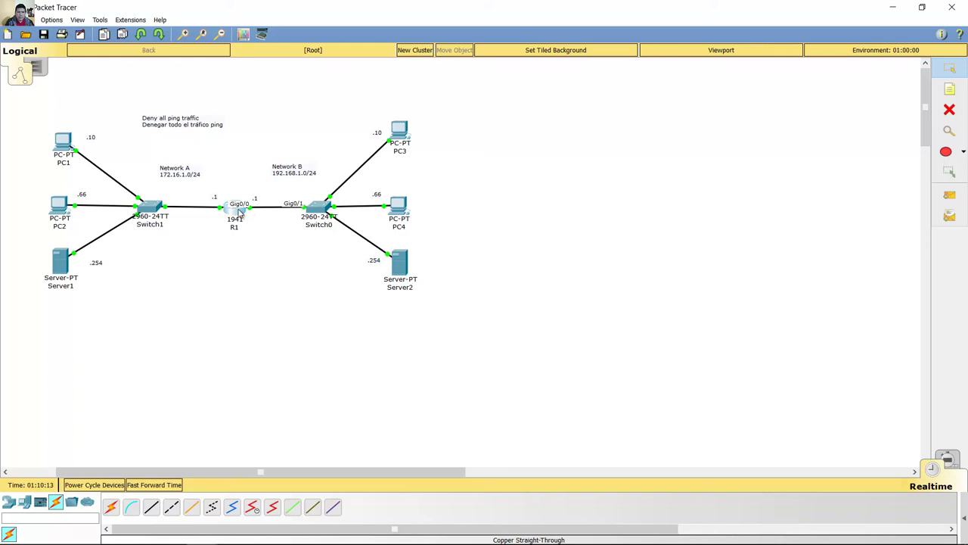
On R1, enter interface g0/1 and apply ip access-group NO-PING in from command history.
click(240, 212)
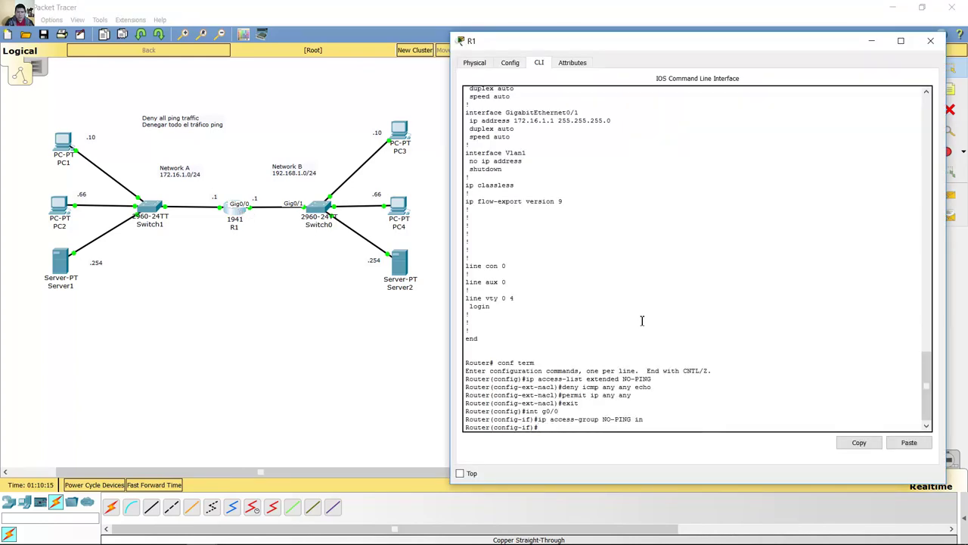
key(Up)
key(Up)
text(1)
key(Return)
key(Up)
key(Up)
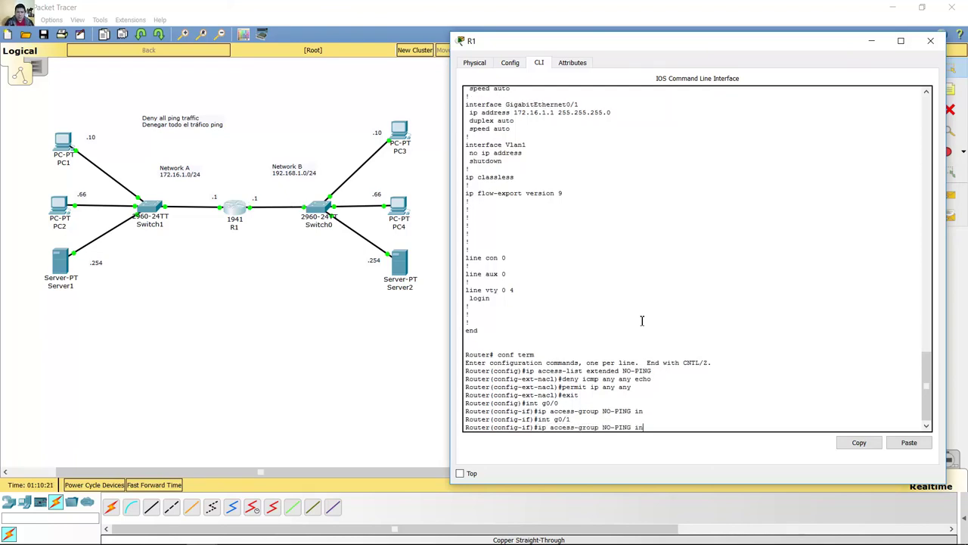
key(Return)
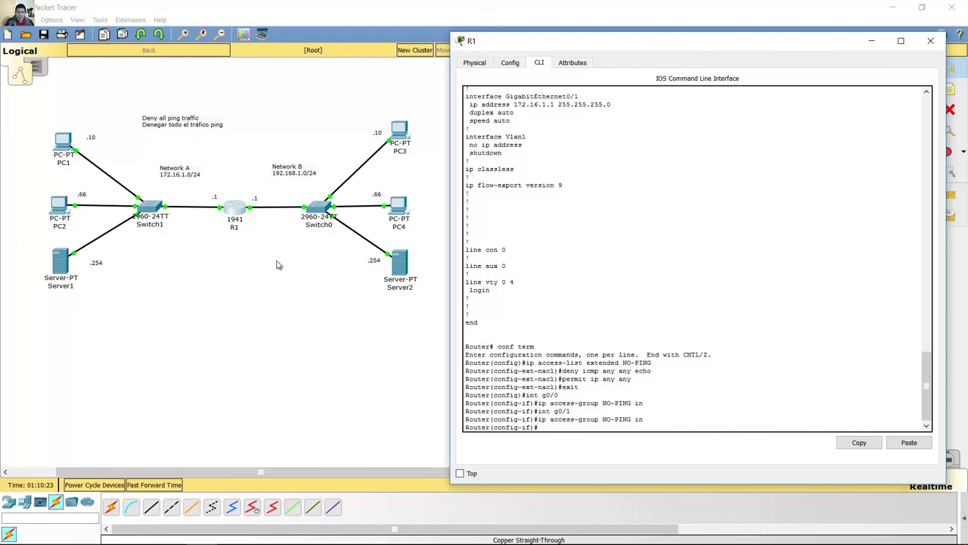
click(277, 264)
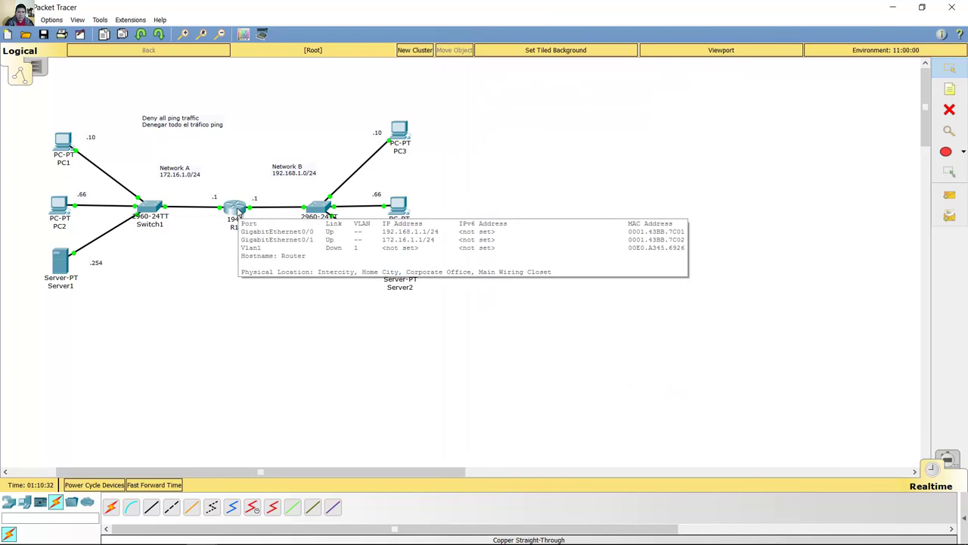
Ping 192.168.1.254 twice from PC2's Command Prompt, getting destination host unreachable.
click(65, 141)
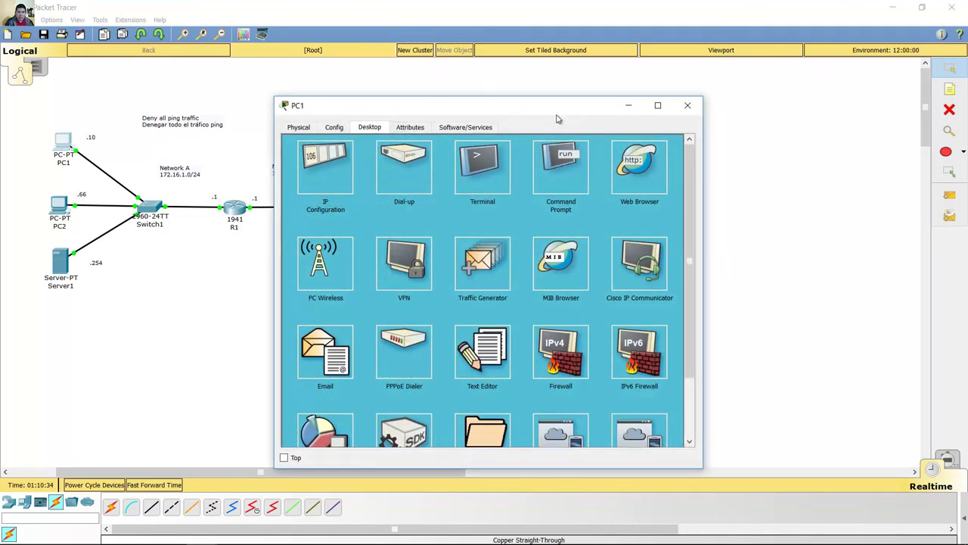
drag(541, 113, 736, 101)
click(772, 175)
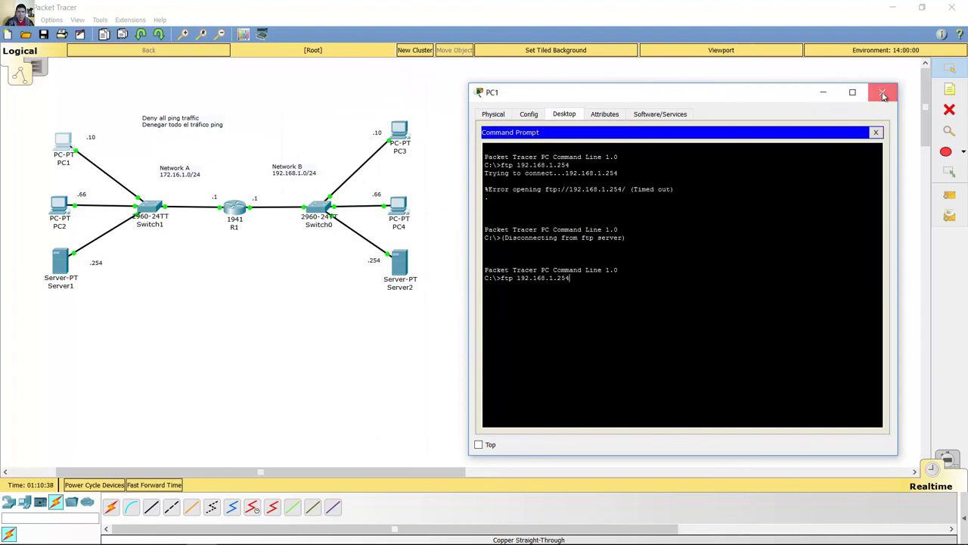
click(882, 92)
click(65, 204)
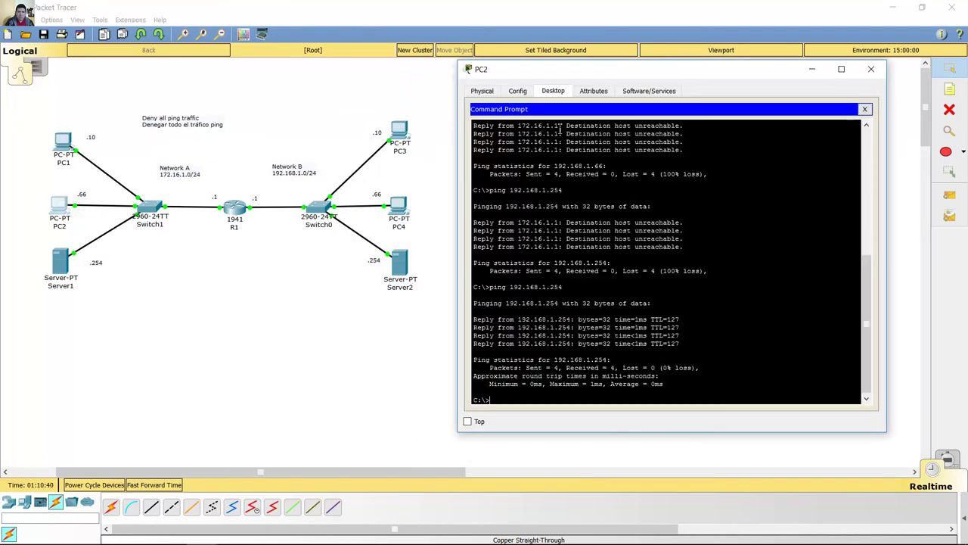
key(Up)
key(Return)
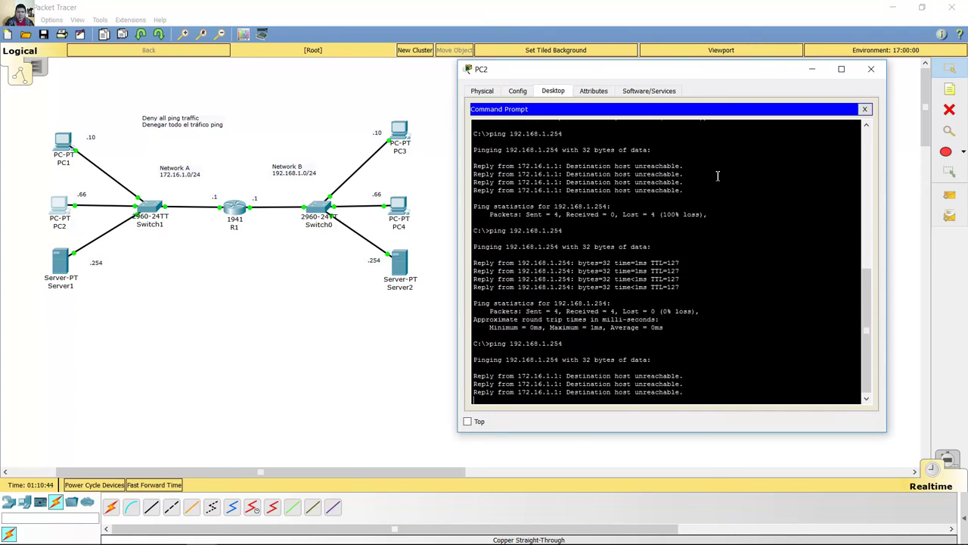
key(Up)
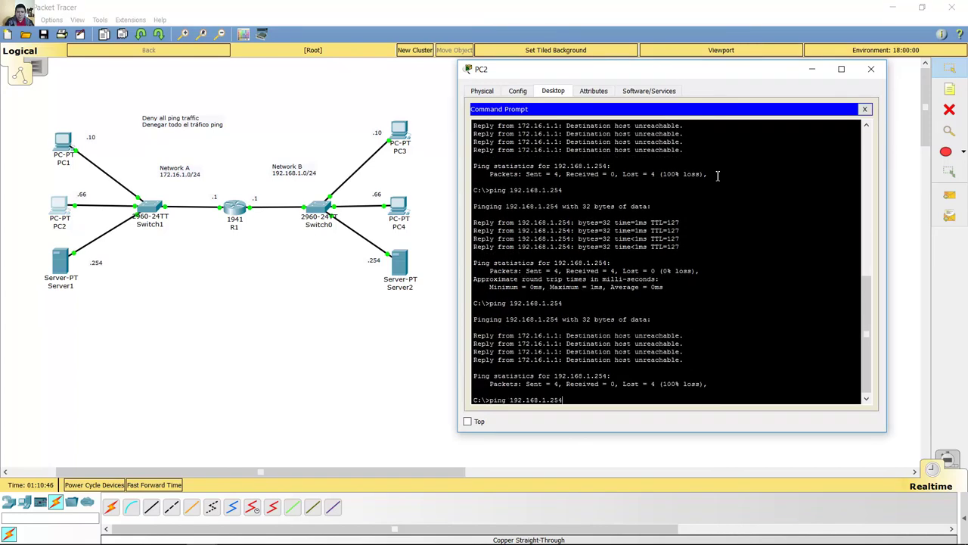
key(Return)
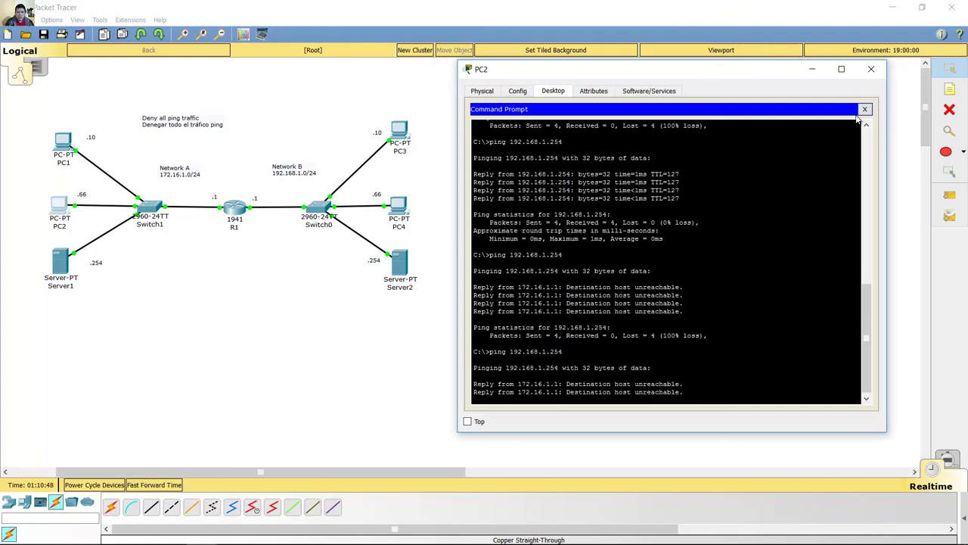
click(866, 110)
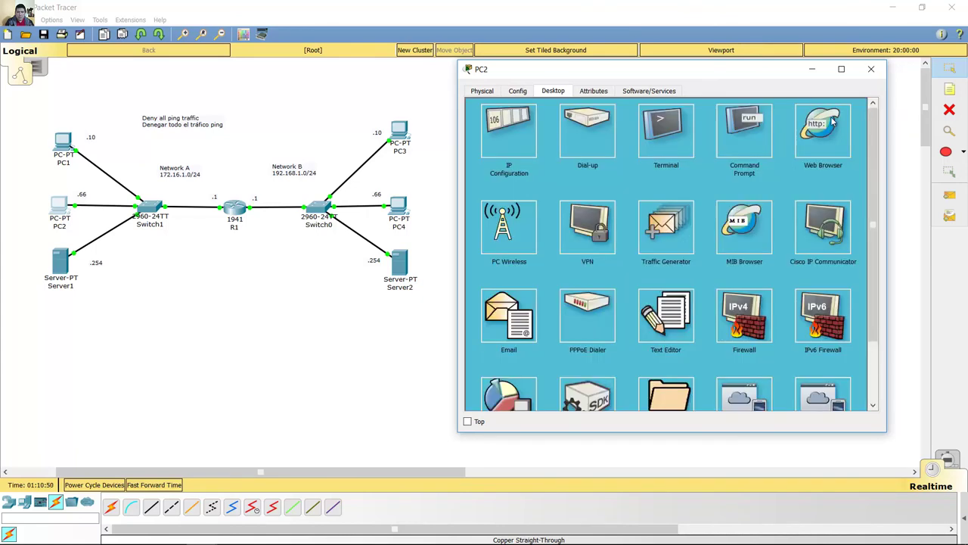
Load the web page at 192.168.1.254 in PC2's web browser and select its heading.
click(821, 125)
click(680, 124)
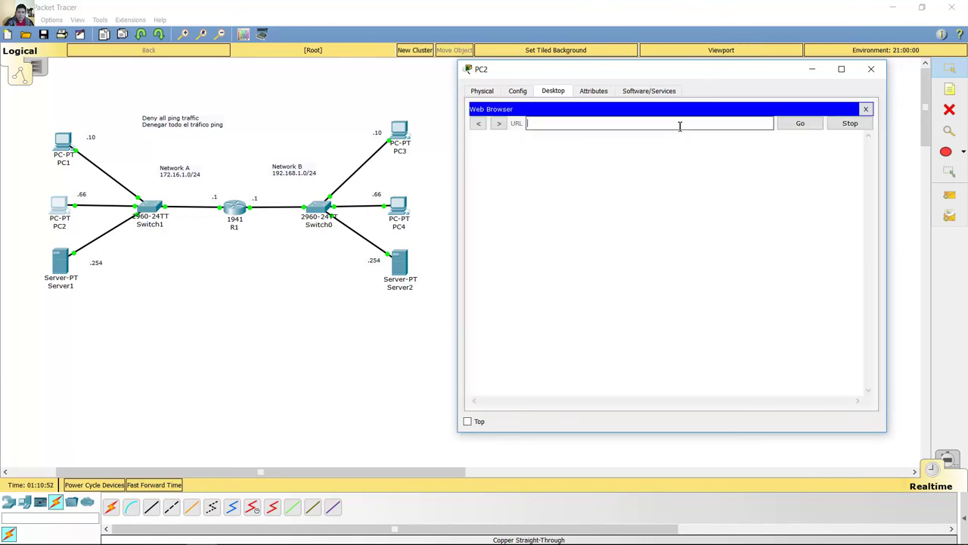
text(192.168.1.254)
key(Return)
drag(616, 143, 659, 231)
Delete the NO-PING extended access list on R1 with 'no ip access-list extended NO-PING'.
click(871, 69)
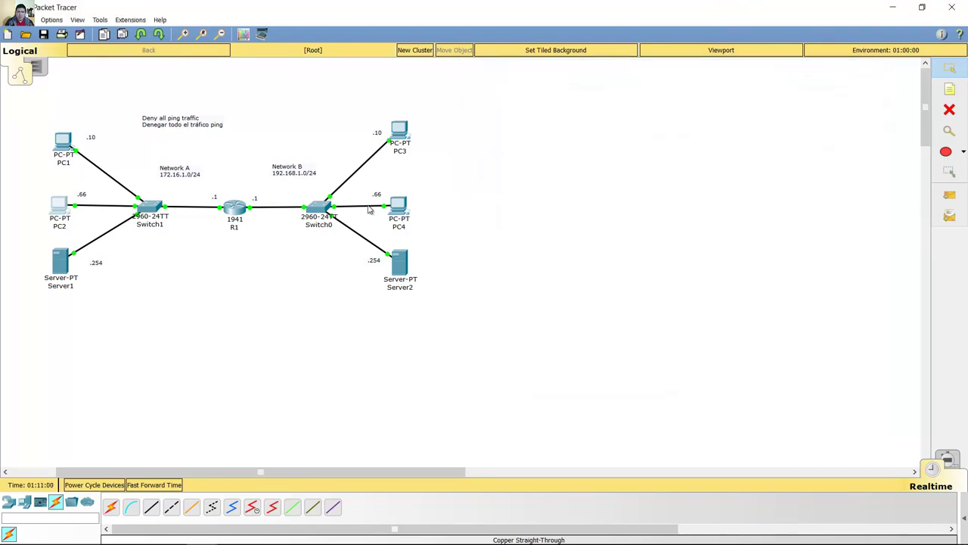
click(235, 207)
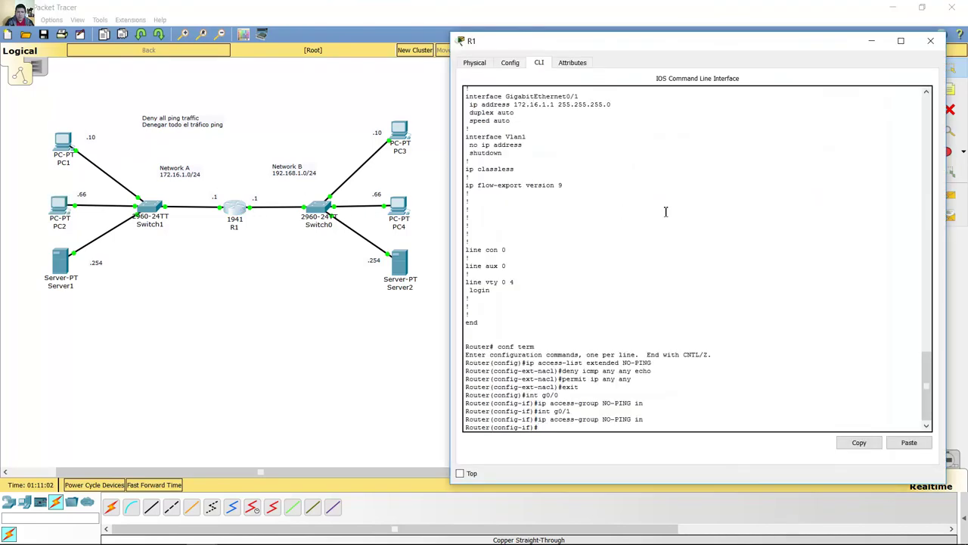
key(Up)
key(Up)
key(Up)
key(Up)
key(Up)
key(Up)
key(Up)
key(Up)
key(Home)
text(no)
key(Return)
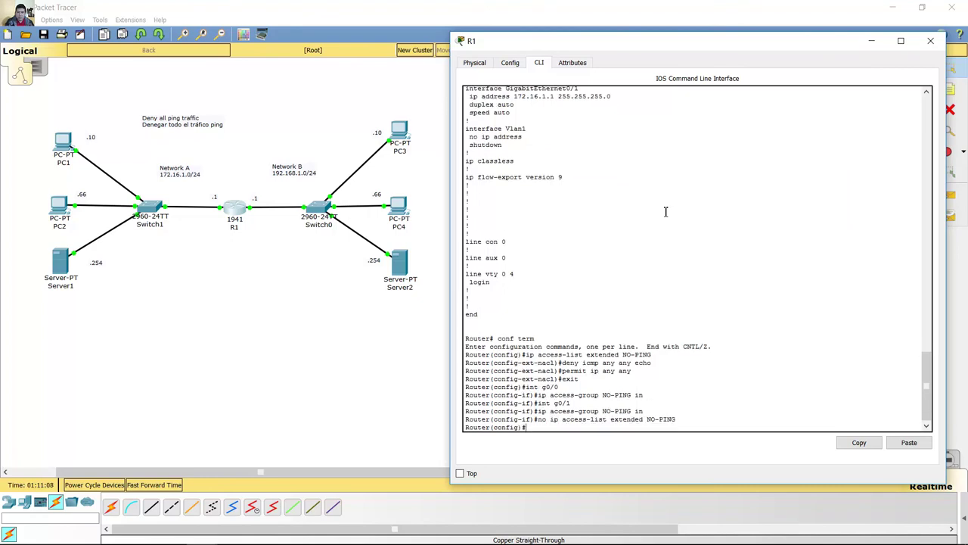
Remove 'ip access-group NO-PING in' from R1's interfaces g0/0 and g0/1.
key(Up)
key(Up)
key(Up)
key(Return)
key(Up)
key(Up)
key(Up)
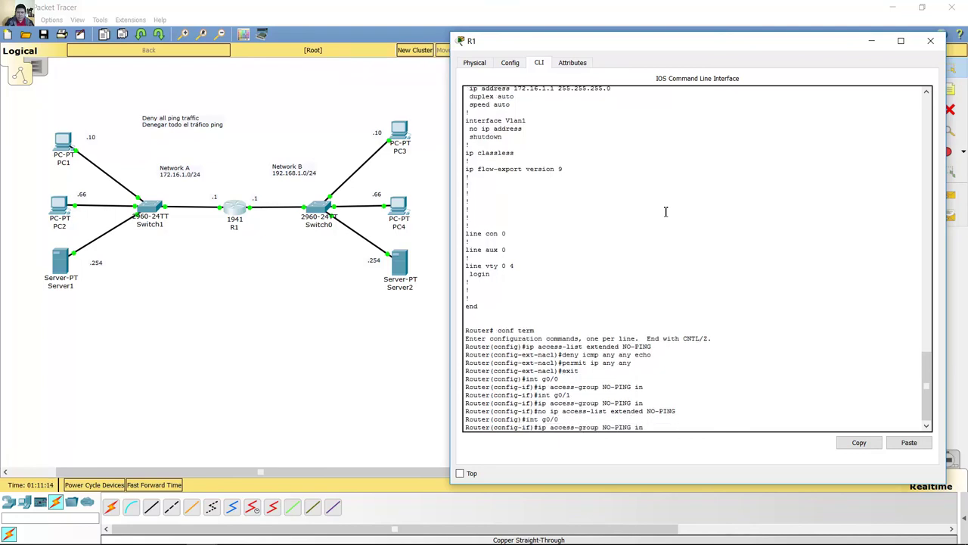
key(Home)
text(no)
key(Return)
key(Up)
key(Up)
key(Up)
key(BackSpace)
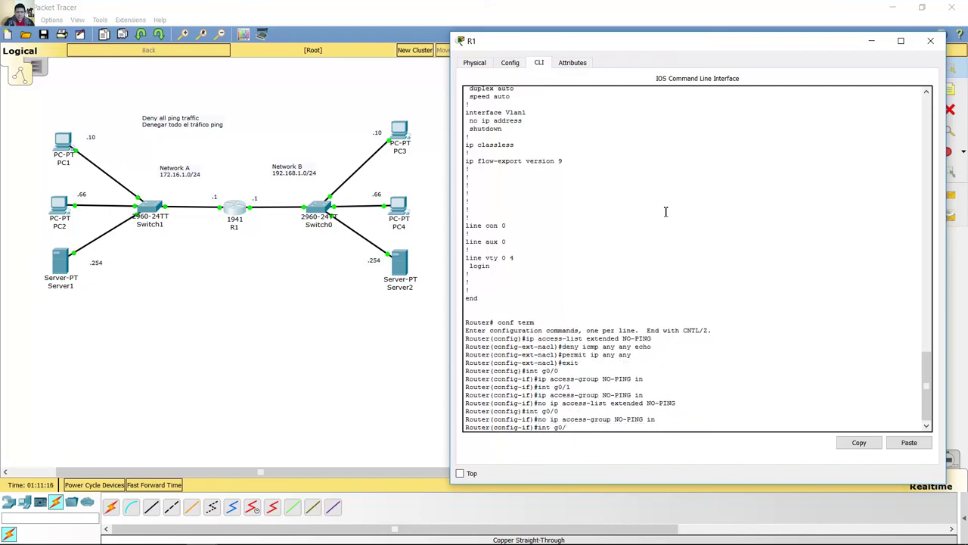
text(1)
key(Return)
key(Up)
key(Up)
key(Return)
Exit configuration mode and page through R1's show run output.
text(en)
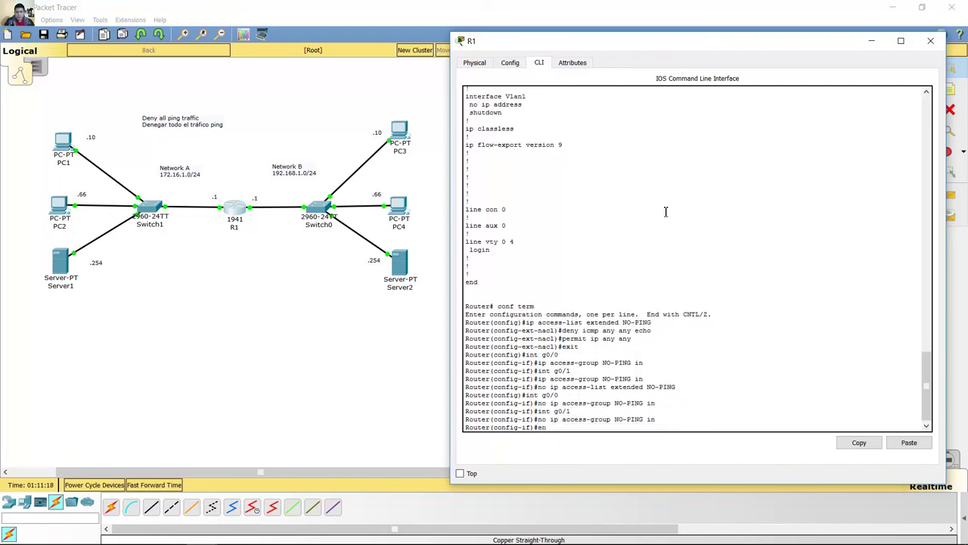
text(d)
key(Return)
text(show run)
key(Return)
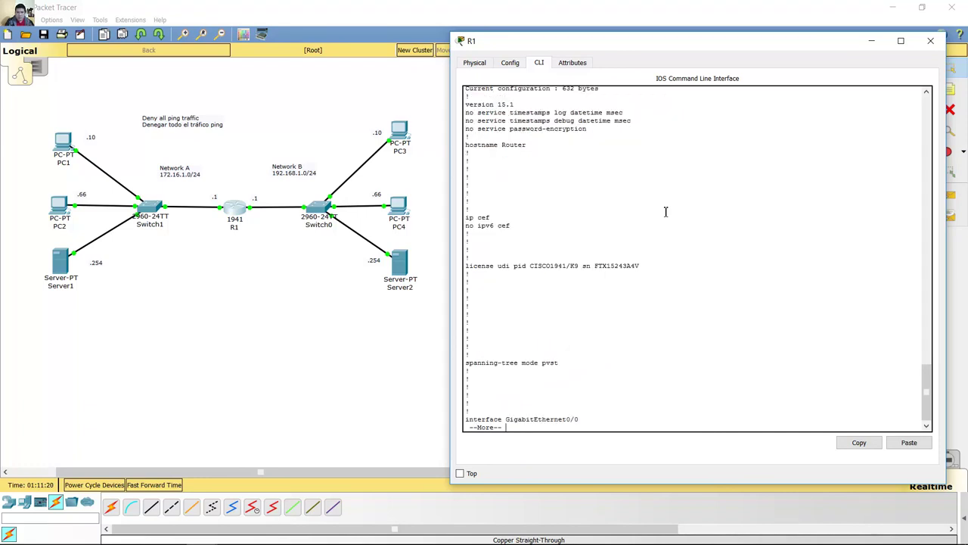
key(space)
key(space)
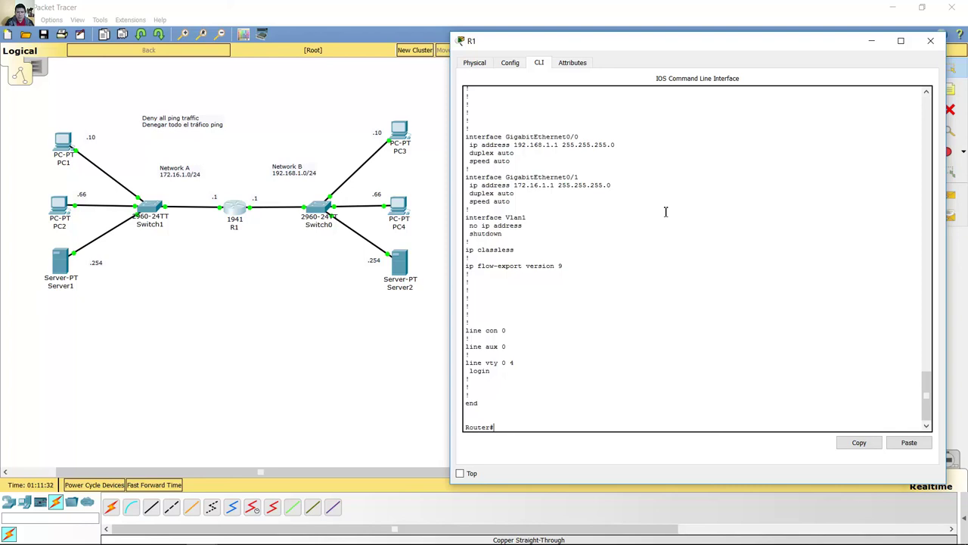
Enter global configuration and create the named extended access list NO-PING.
text(conf term)
key(Return)
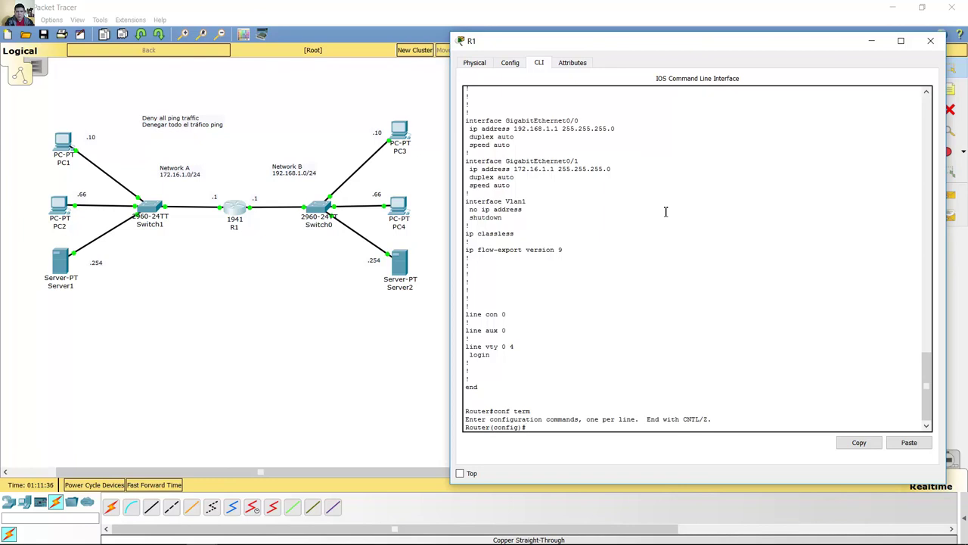
text(ip access-list extennded NO-PING)
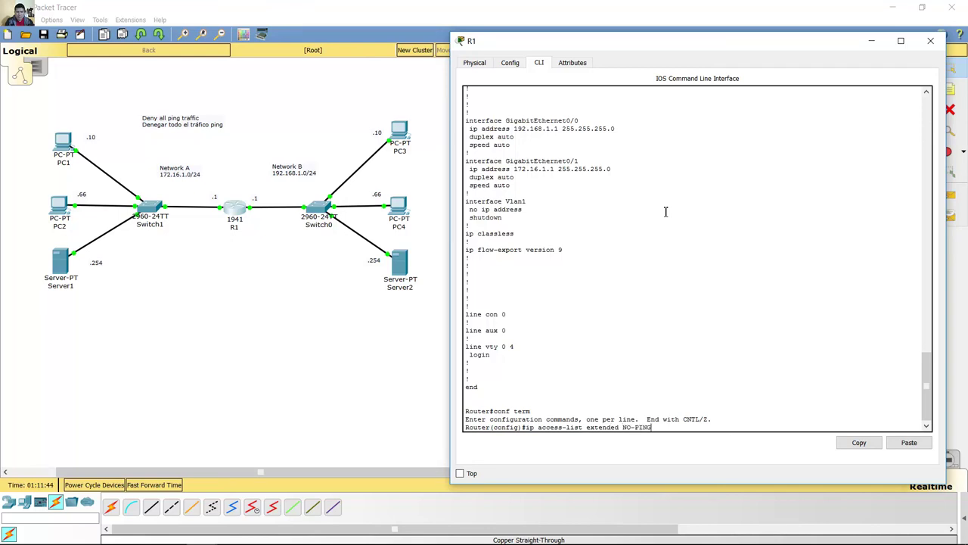
key(Return)
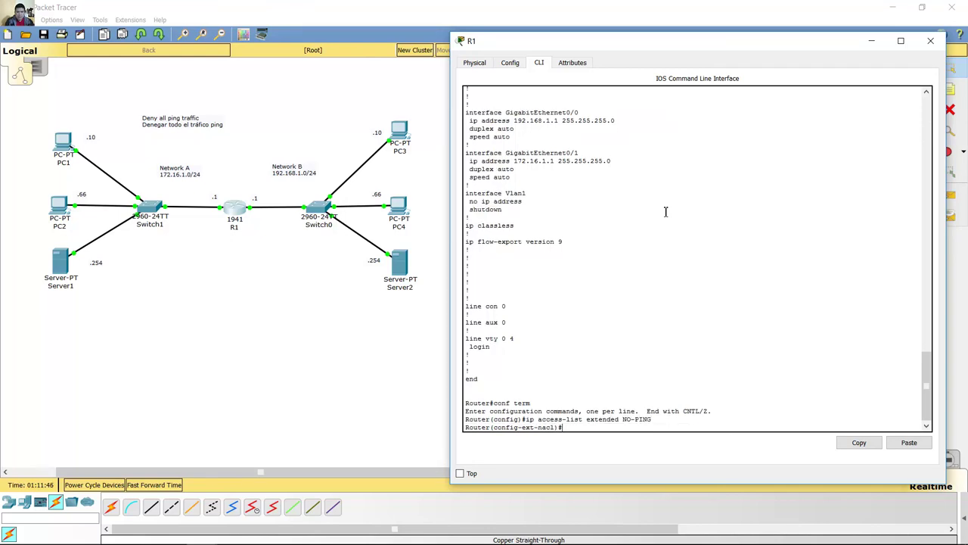
Add rules deny icmp any any echo, deny icmp any any echo-reply, and permit ip any any.
text(deny icmp any any echo)
key(Return)
text(deny icmp any any ech)
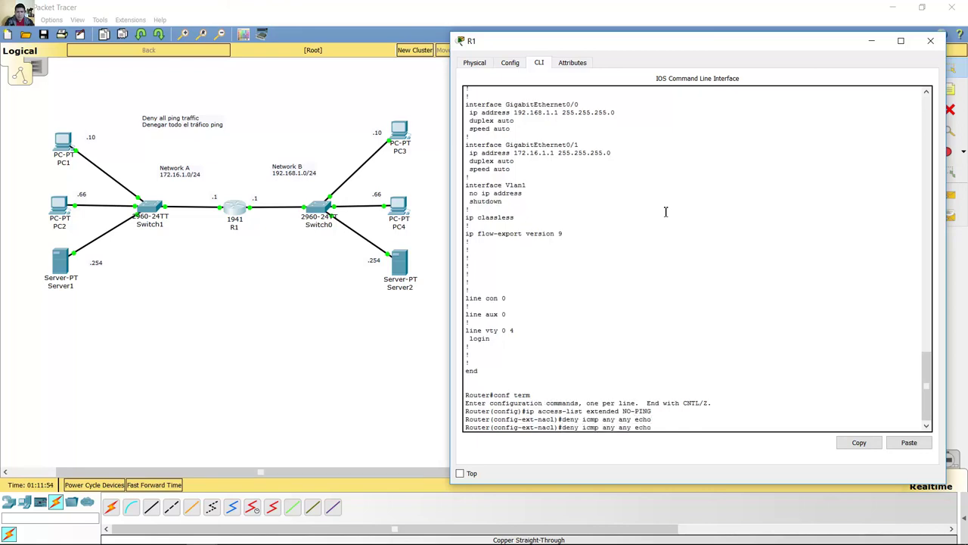
text(o-reply)
key(Return)
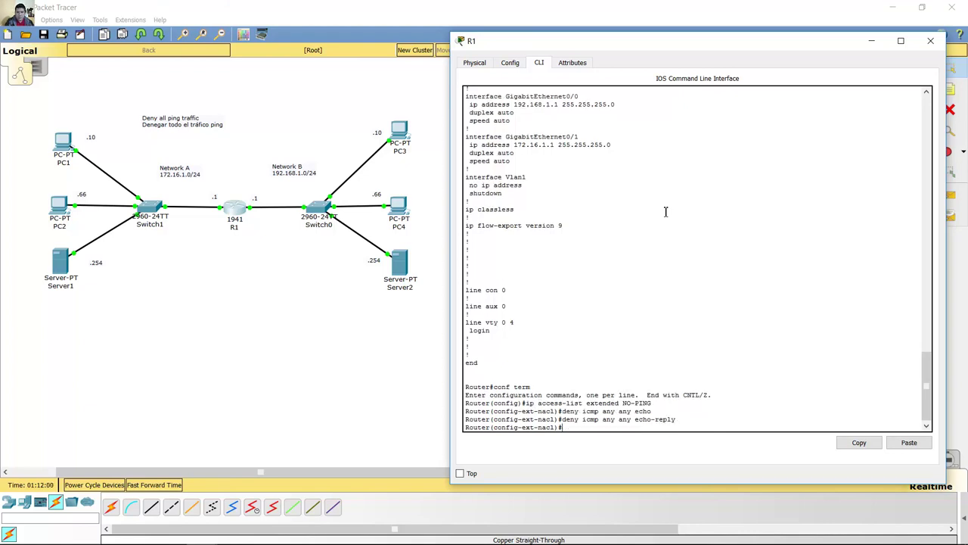
text(permit ip any a)
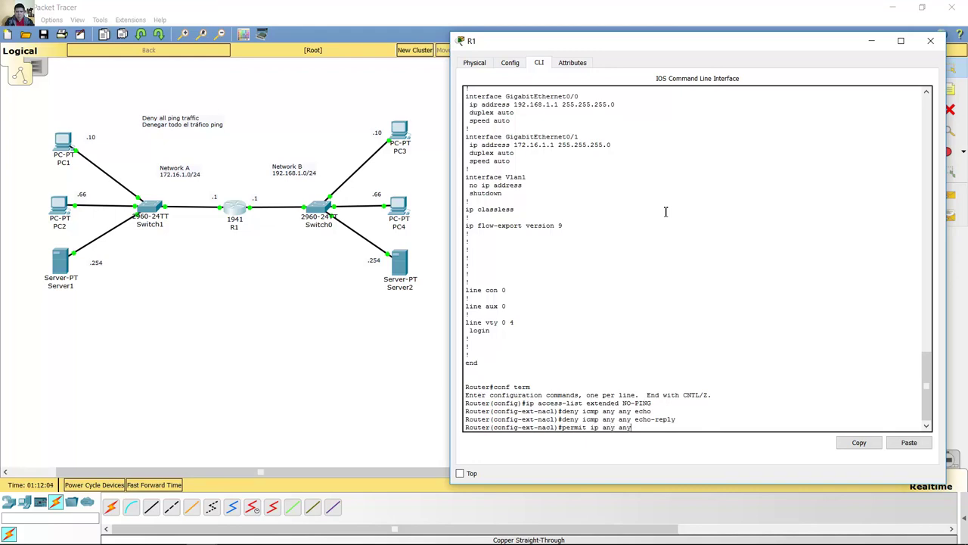
text(ny)
key(Return)
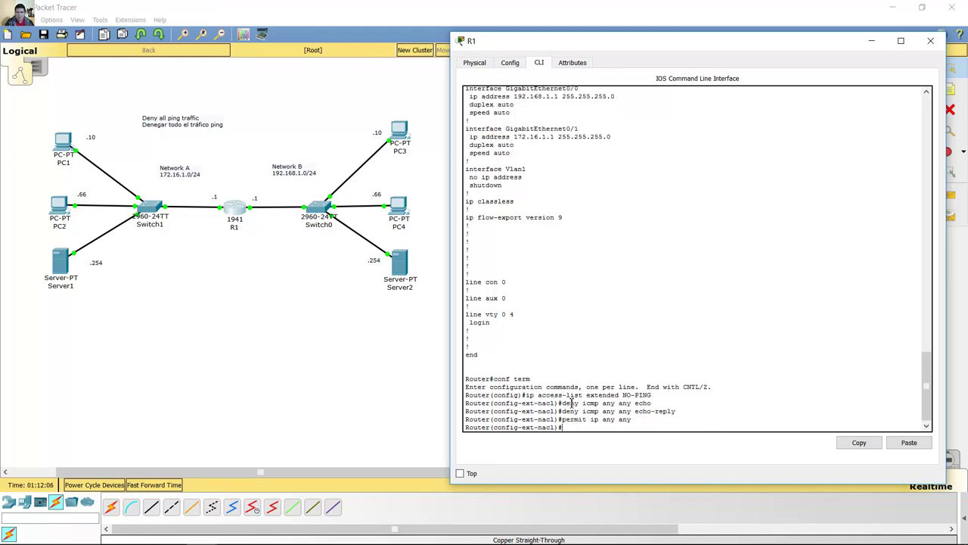
Highlight each of the three NO-PING rules in R1's console output.
drag(565, 403, 654, 403)
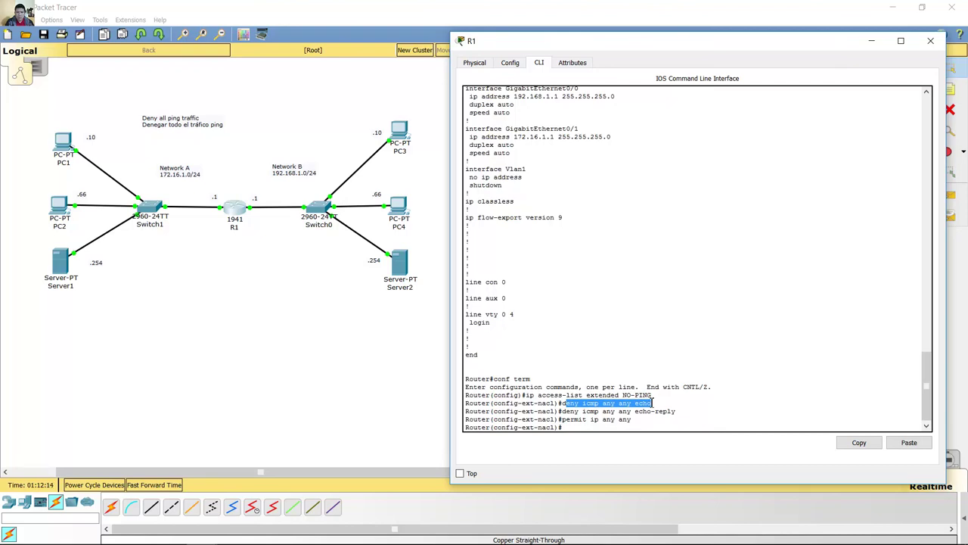
drag(563, 403, 652, 405)
drag(563, 411, 677, 412)
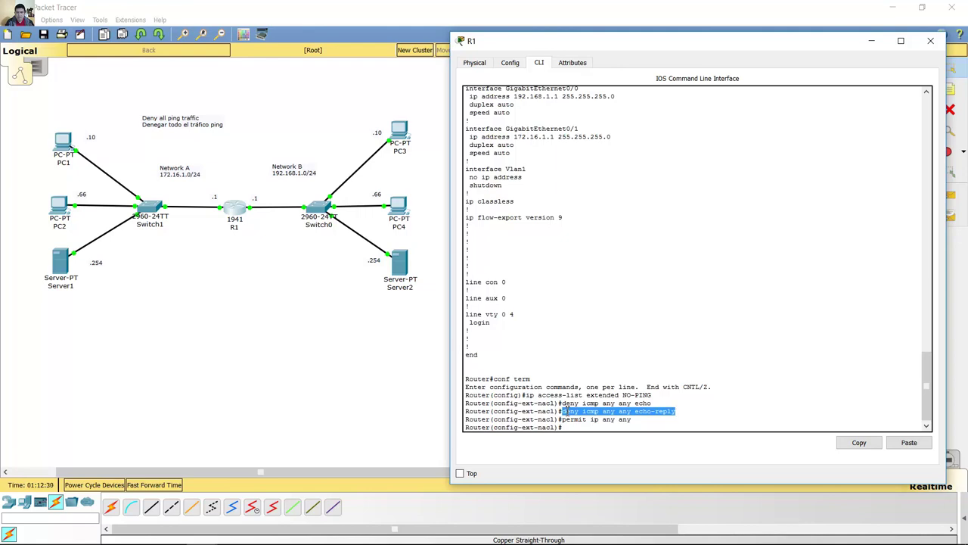
drag(564, 412, 677, 413)
drag(562, 420, 633, 422)
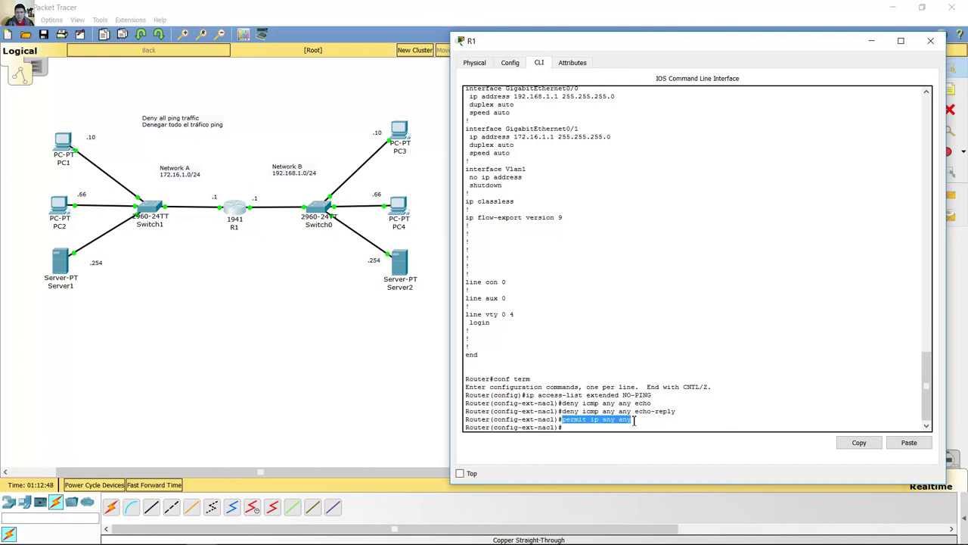
Leave the access-list configuration and enter interface g0/0 on R1.
click(631, 427)
text(e)
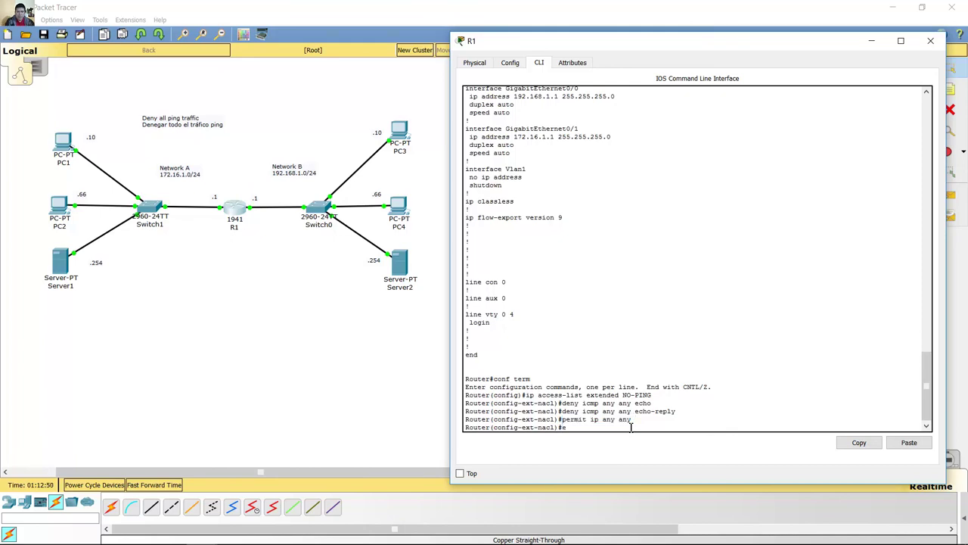
text(xit)
key(Return)
text(int)
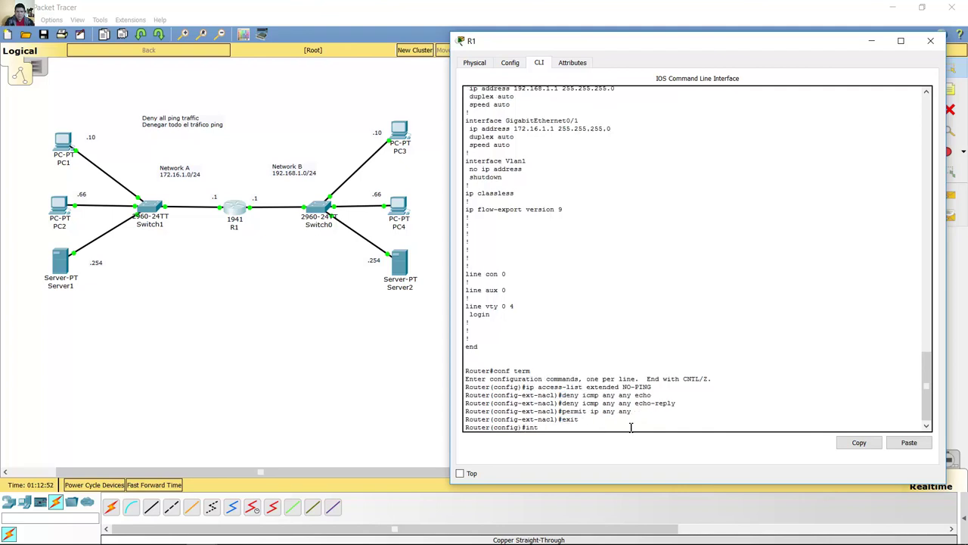
text( g0/0)
key(Return)
Apply ip access-group NO-PING in on g0/0, correcting the misspelled 'acess' keyword, then close R1.
text(ip)
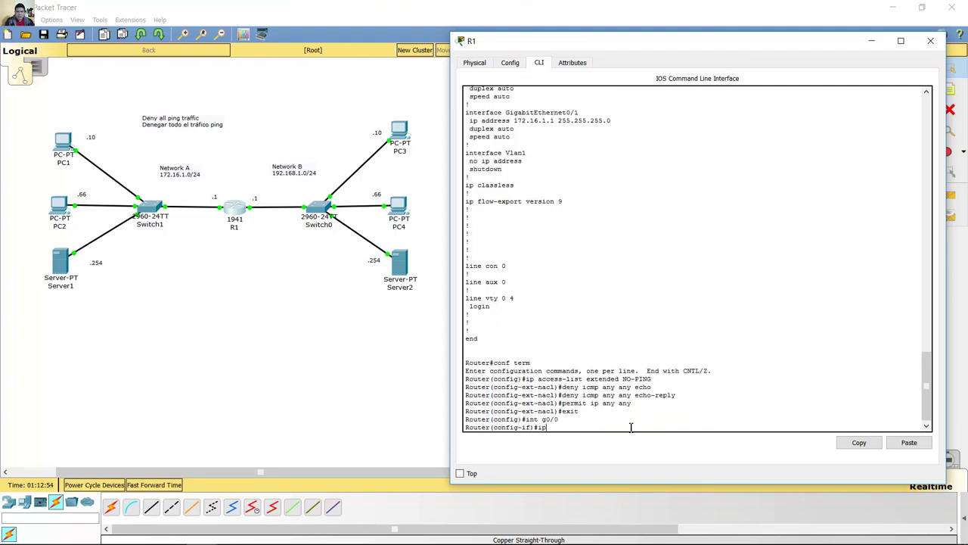
text( acess-group in)
key(Left)
key(Left)
text(NO-PING)
key(Return)
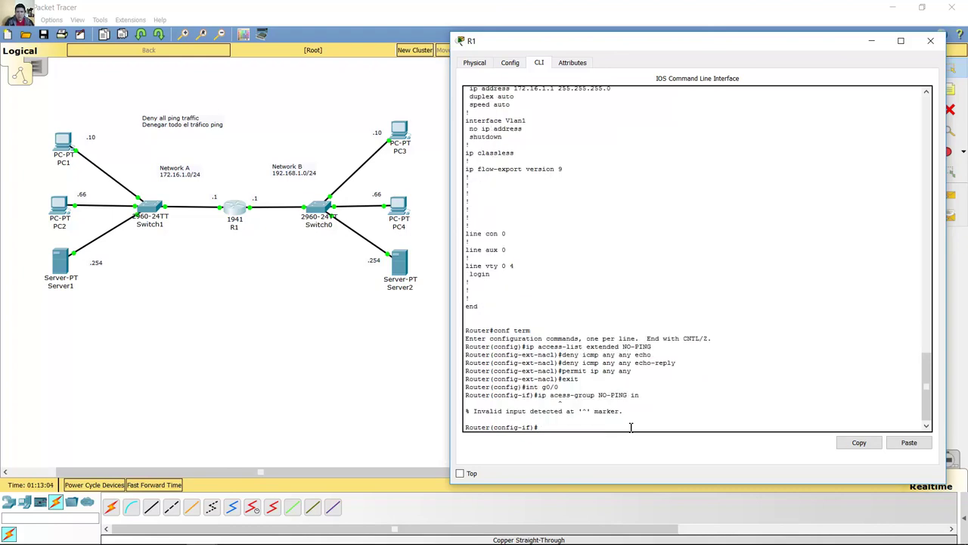
key(Up)
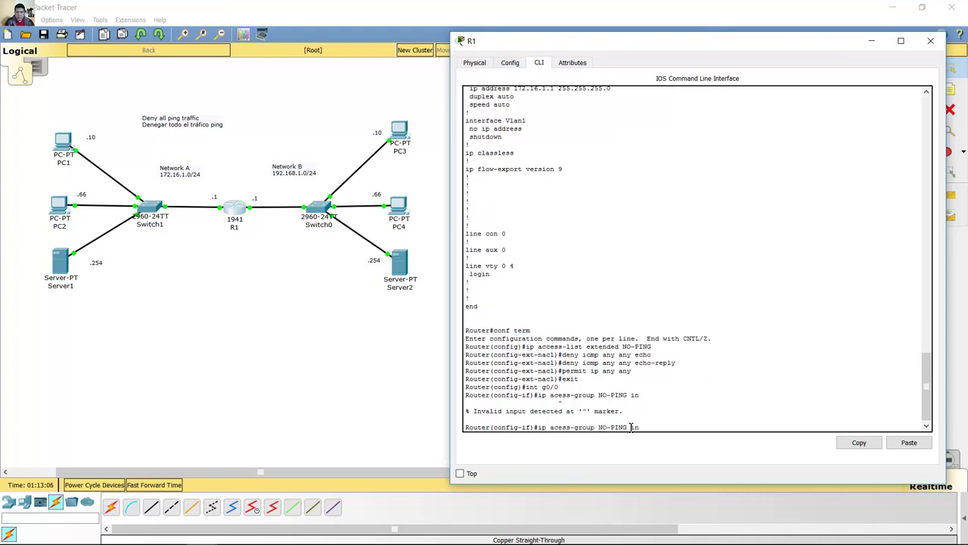
key(Left)
key(Left)
key(Left)
key(Left)
key(Left)
key(Left)
key(Left)
key(Left)
key(Left)
key(Left)
key(Left)
key(Left)
key(Left)
key(Left)
key(Left)
key(Left)
key(Left)
key(Left)
key(Left)
key(Left)
text(c)
key(Return)
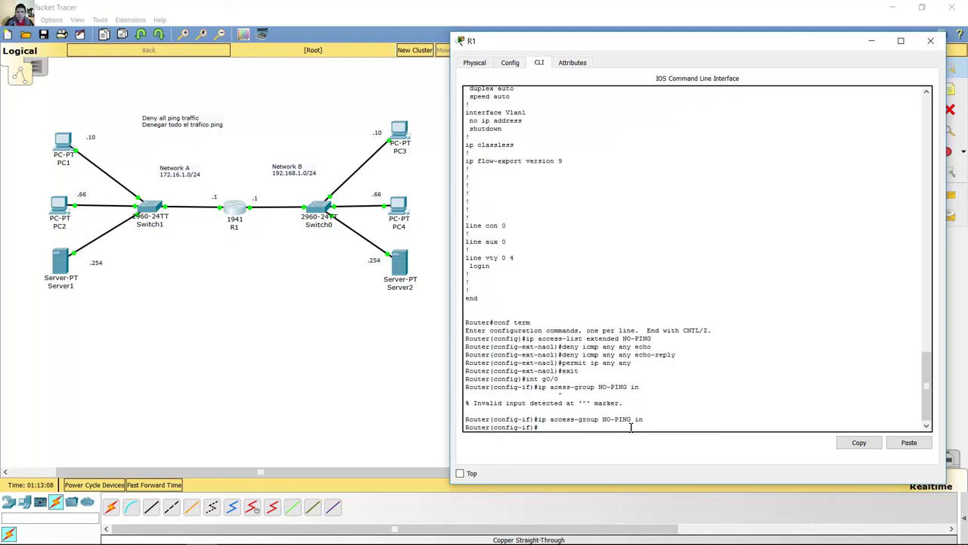
click(253, 313)
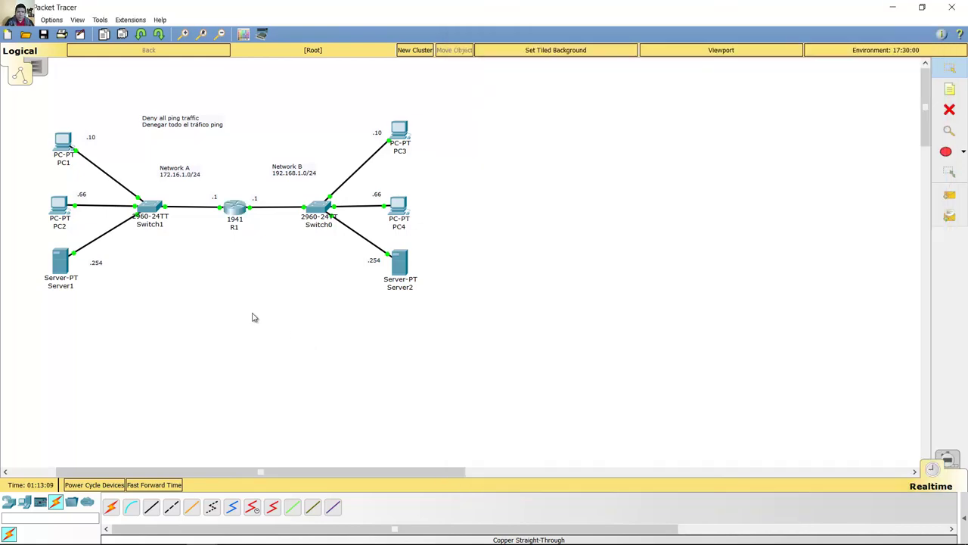
Rerun ping 172.16.1.254 from PC3's Command Prompt, getting destination host unreachable.
click(401, 126)
drag(522, 112, 664, 89)
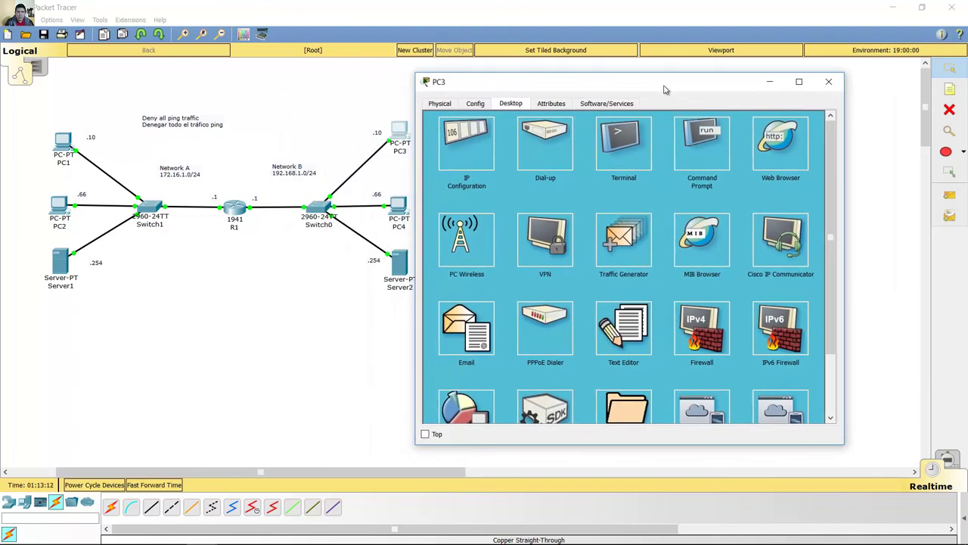
click(711, 148)
key(Up)
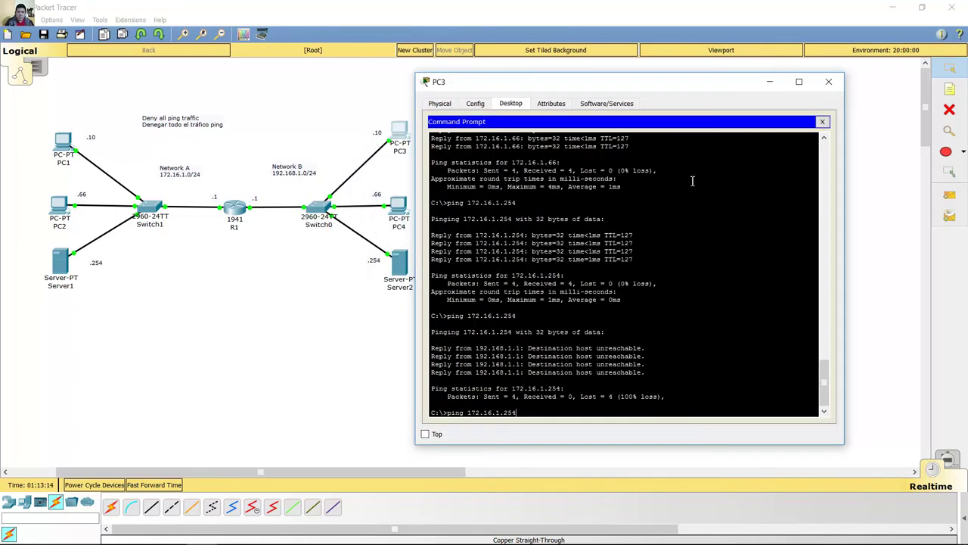
key(Return)
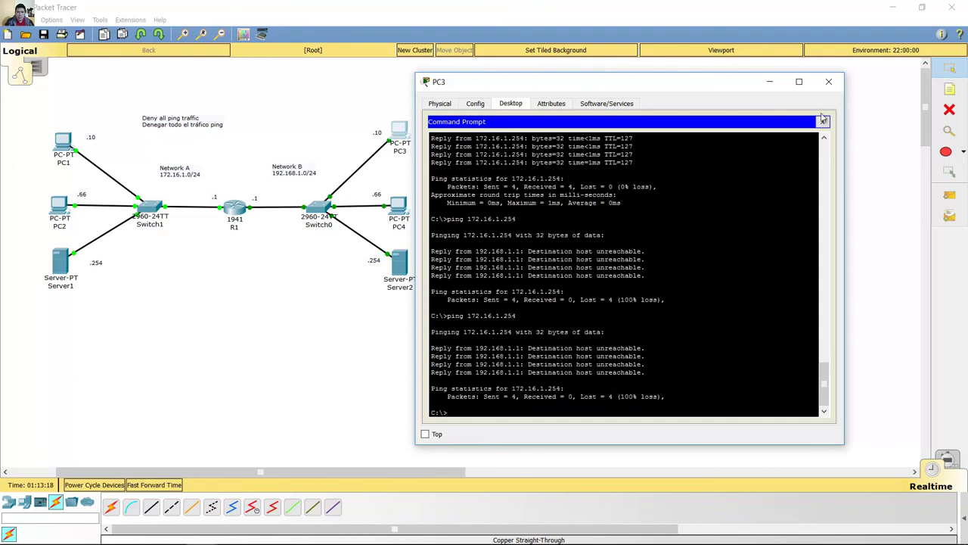
click(827, 122)
Load the web page at 172.16.1.254 in PC3's web browser, then close PC3.
click(783, 135)
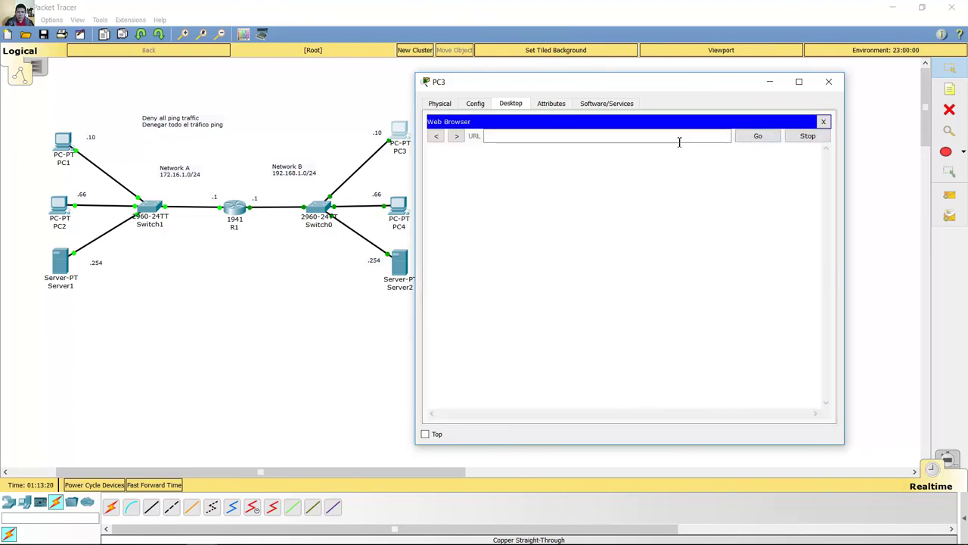
text(172)
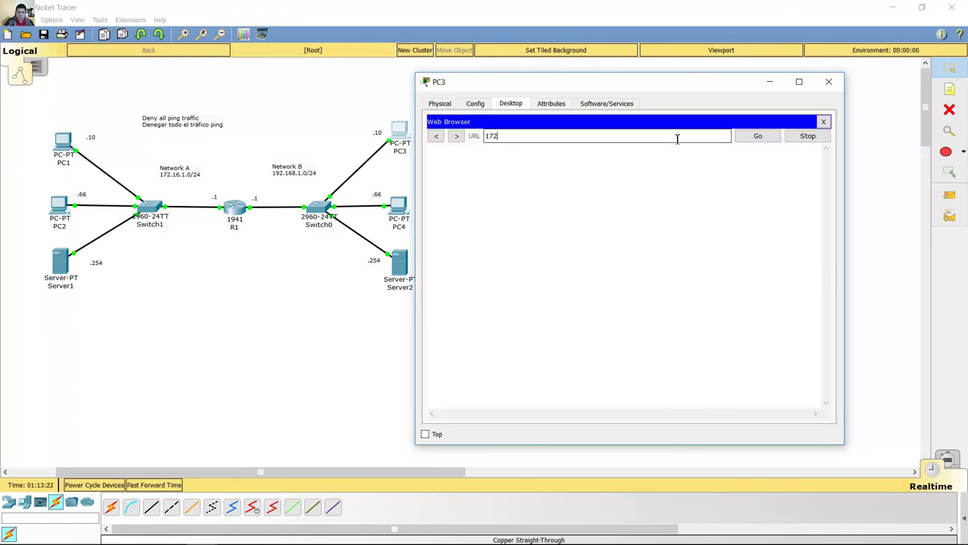
text(.16.1.254)
key(Return)
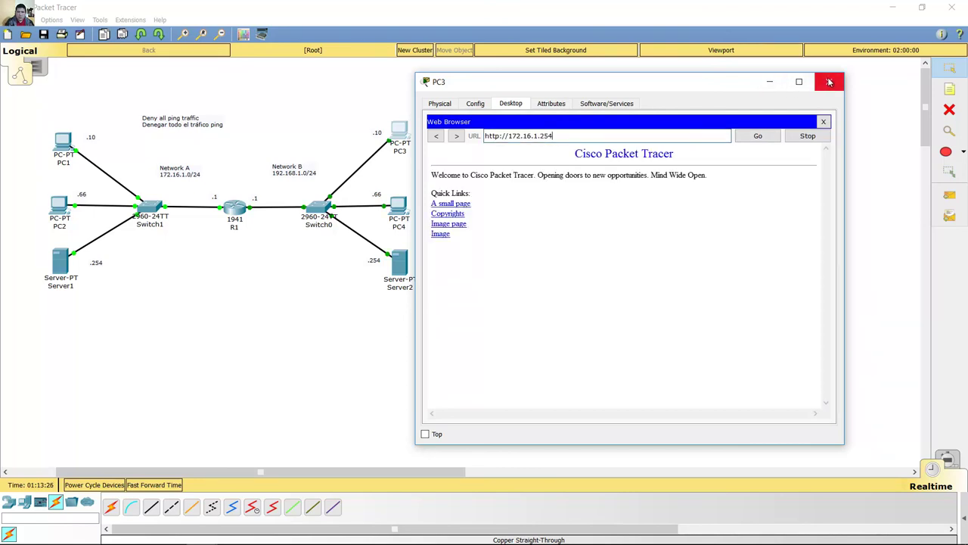
click(830, 82)
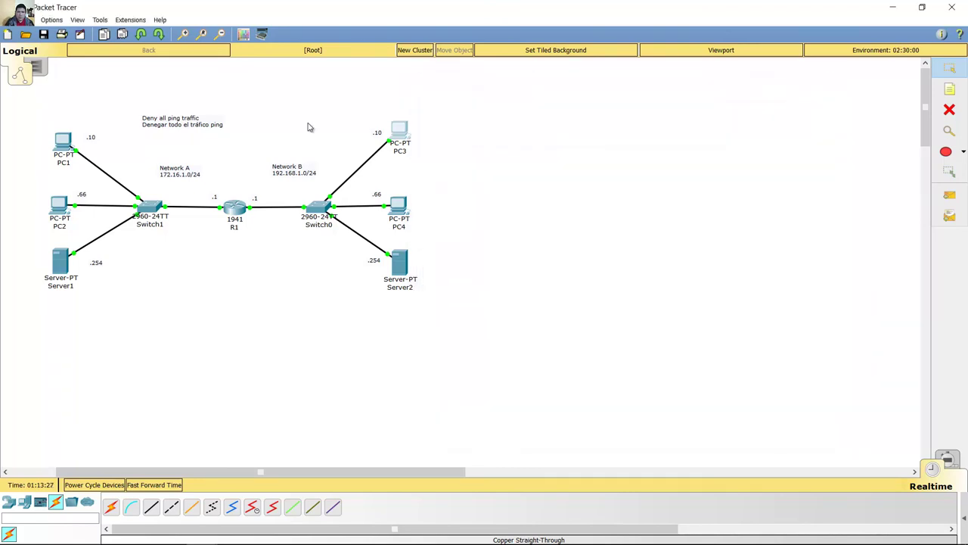
From PC1's Command Prompt, replace the leftover ftp command with ping 192.168.1.254; all requests time out.
click(63, 141)
drag(429, 106, 623, 76)
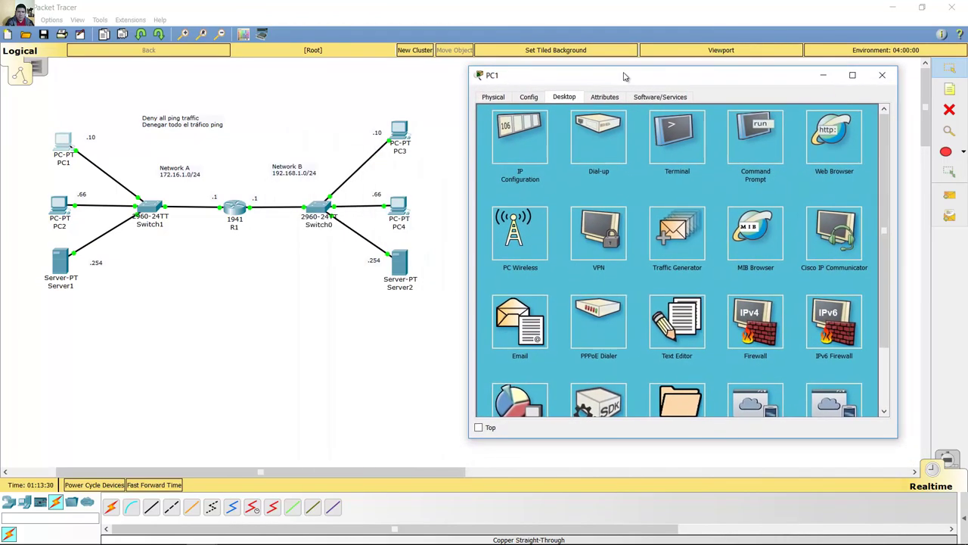
click(747, 134)
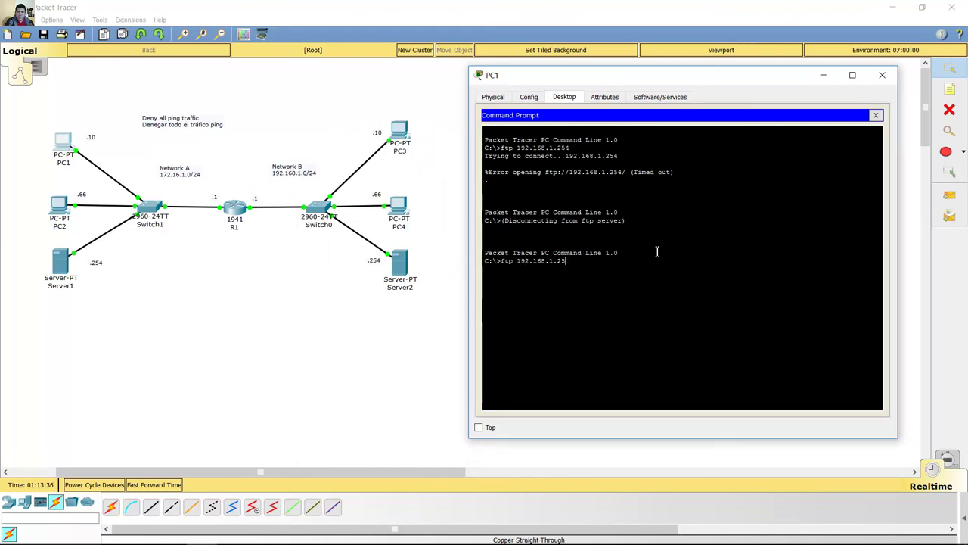
key(BackSpace)
key(BackSpace)
key(BackSpace)
key(BackSpace)
key(BackSpace)
key(BackSpace)
key(BackSpace)
key(BackSpace)
key(BackSpace)
key(BackSpace)
key(BackSpace)
key(BackSpace)
key(BackSpace)
key(BackSpace)
key(BackSpace)
key(BackSpace)
text(ping 192)
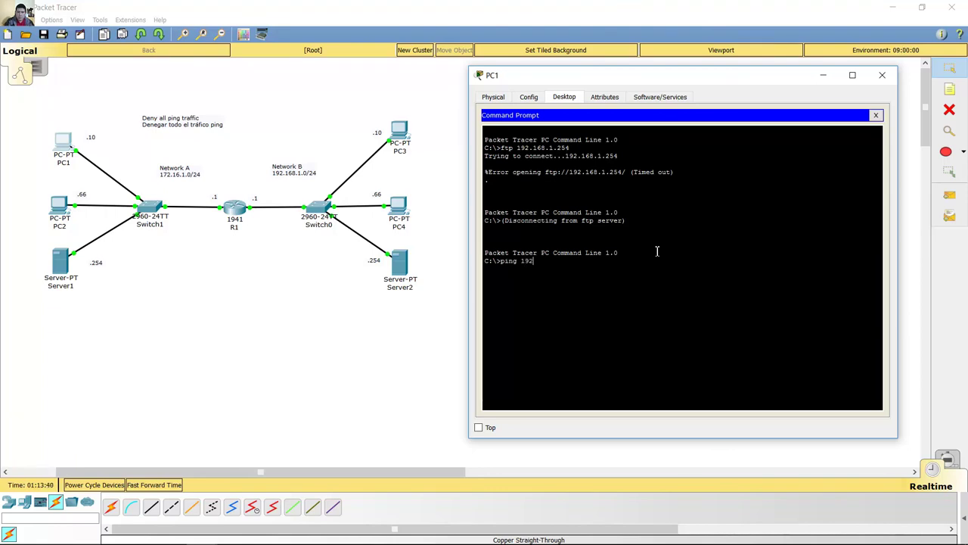
text(.168.1.254)
key(Return)
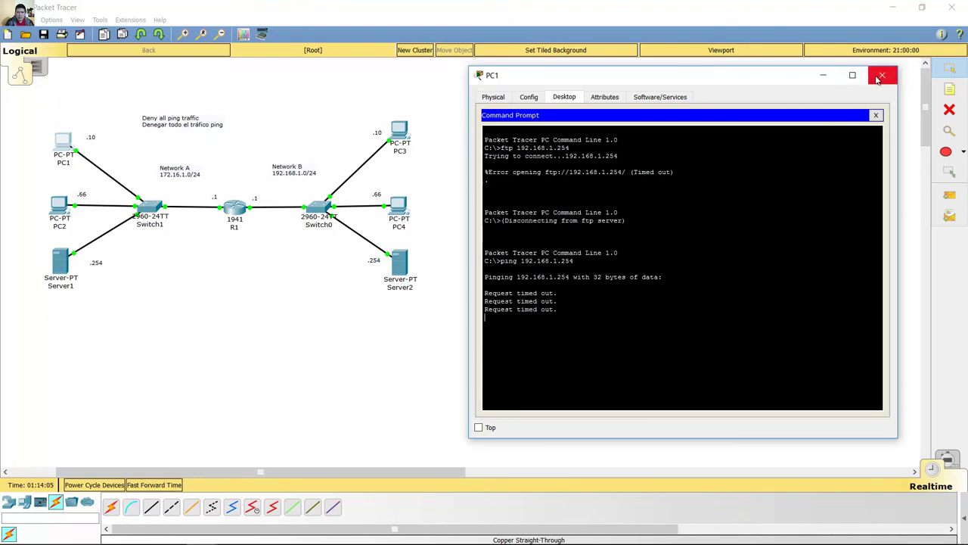
click(881, 75)
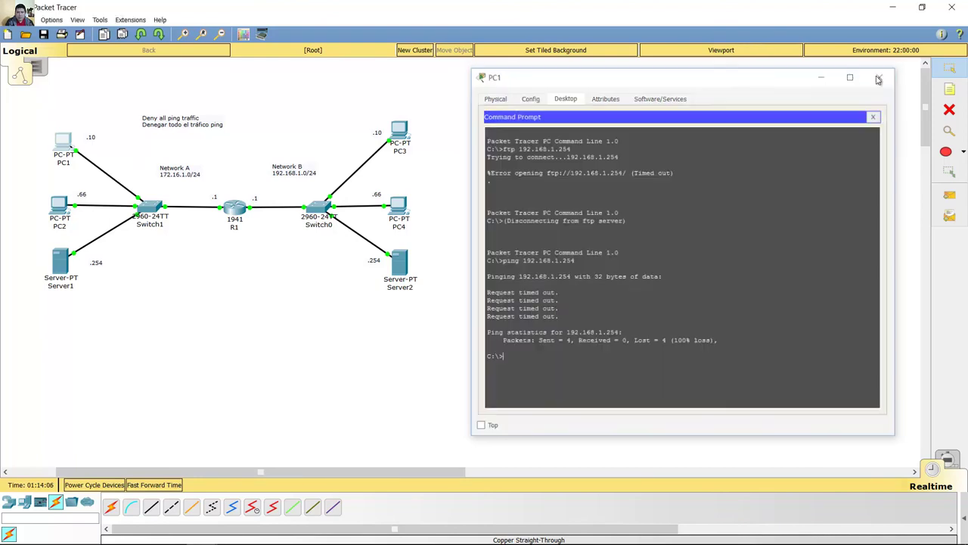
Load the Cisco Packet Tracer page at 192.168.1.254 in PC1's web browser, then close PC1.
click(65, 138)
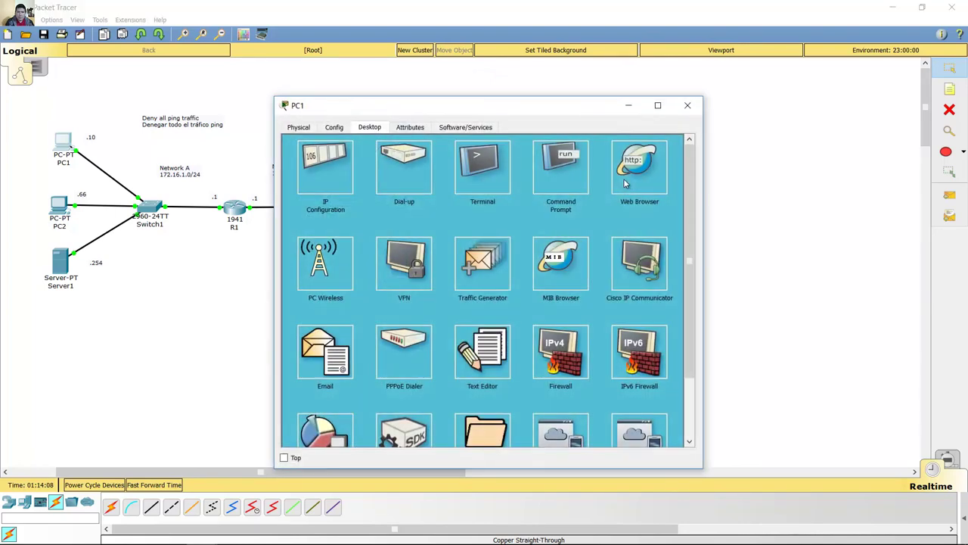
click(633, 168)
drag(571, 111, 774, 93)
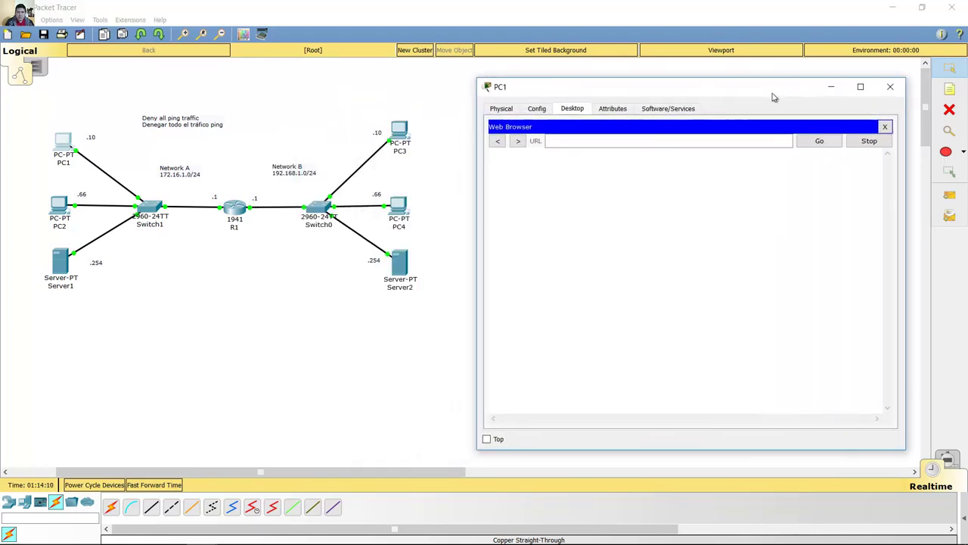
click(716, 146)
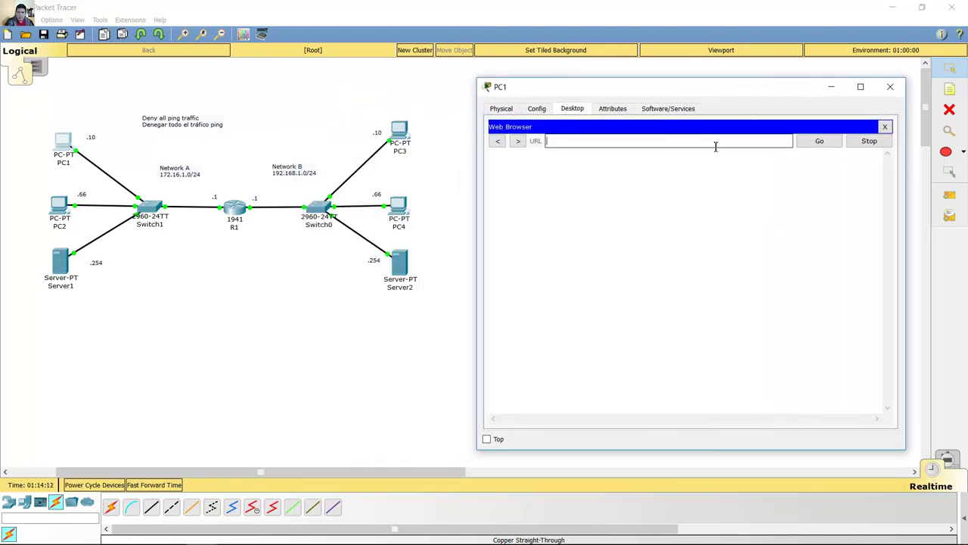
text(192.168.1.254)
key(Return)
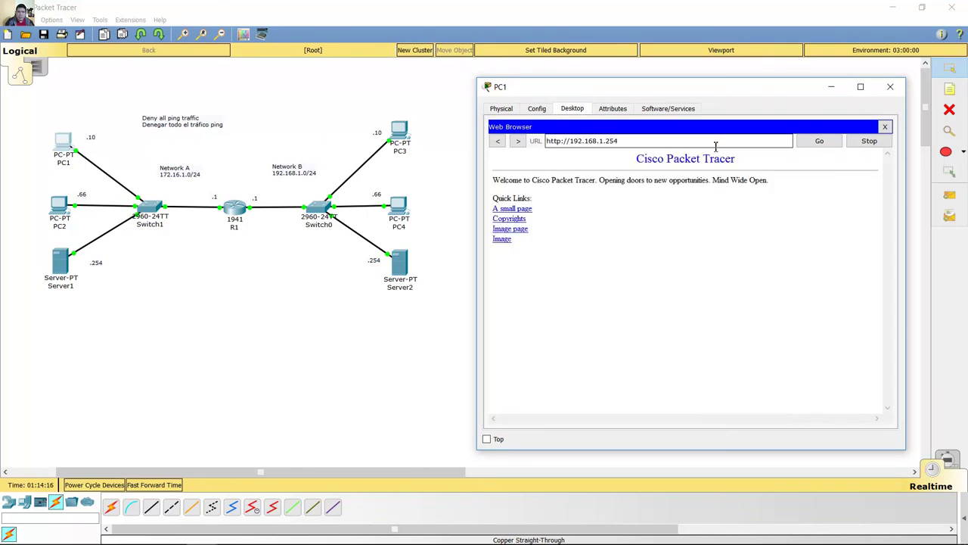
drag(640, 158, 647, 242)
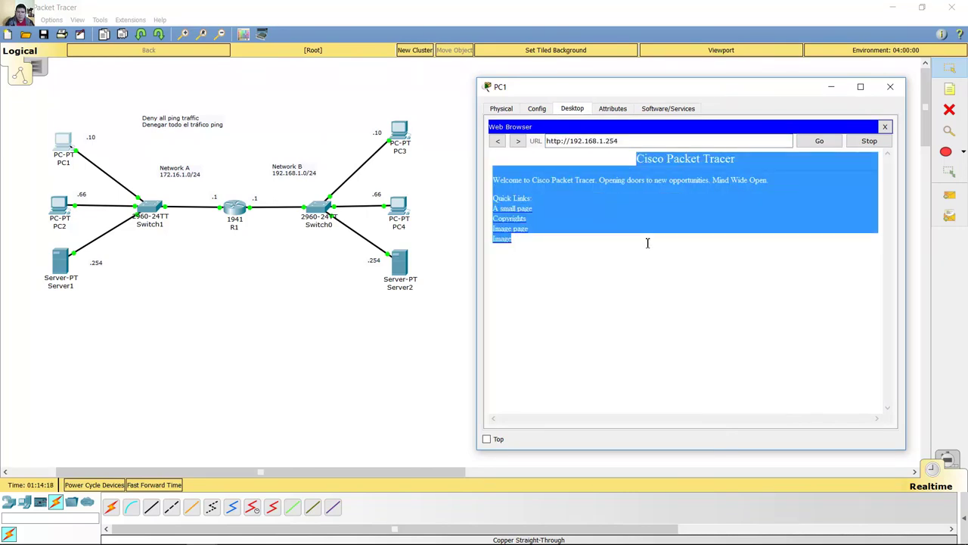
click(890, 87)
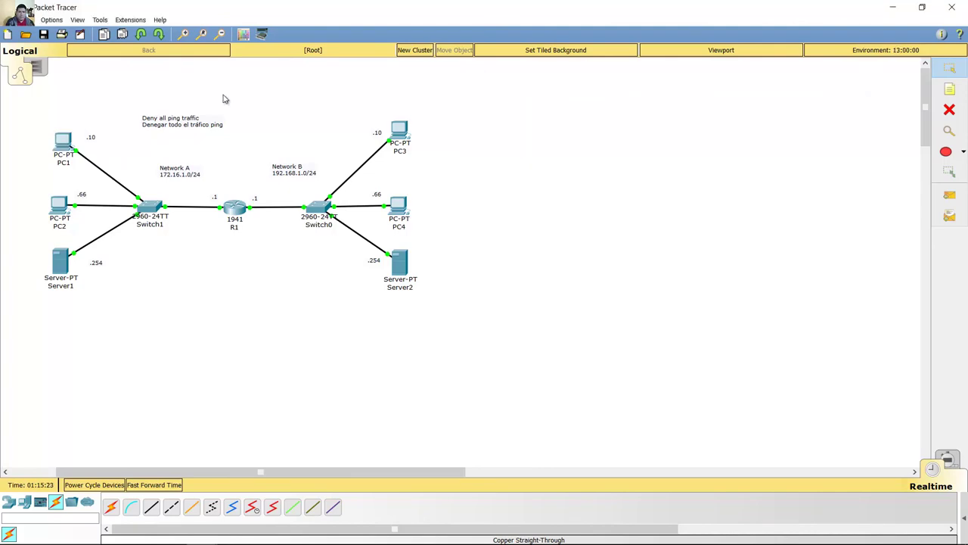